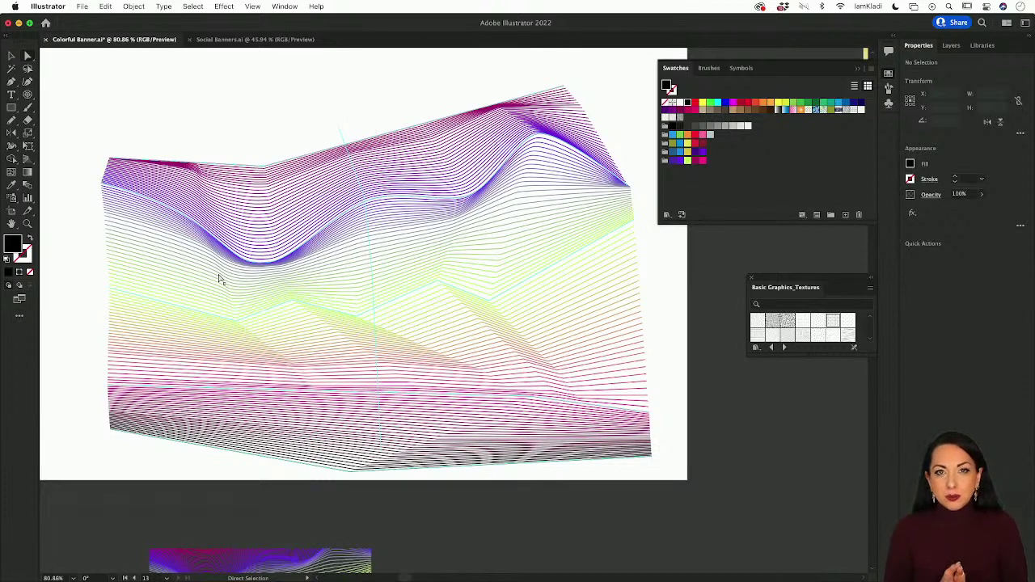
# Step: Look over the line-blend artwork in the notes and the finished gradient, lettering and photo banners across the artboards
pyautogui.scroll(-5, 555, 313)
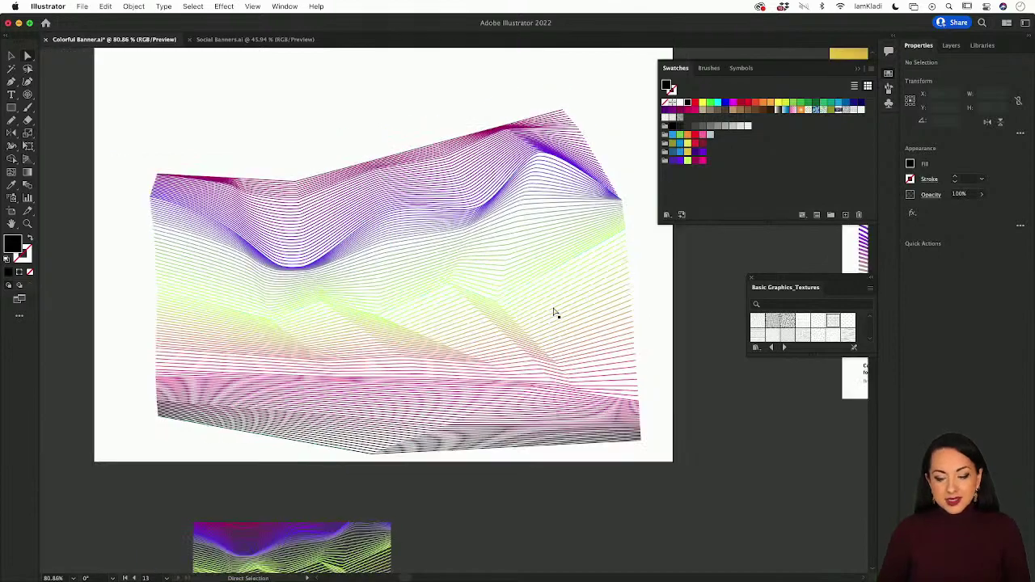
pyautogui.hscroll(5, 555, 313)
pyautogui.scroll(-1, 554, 313)
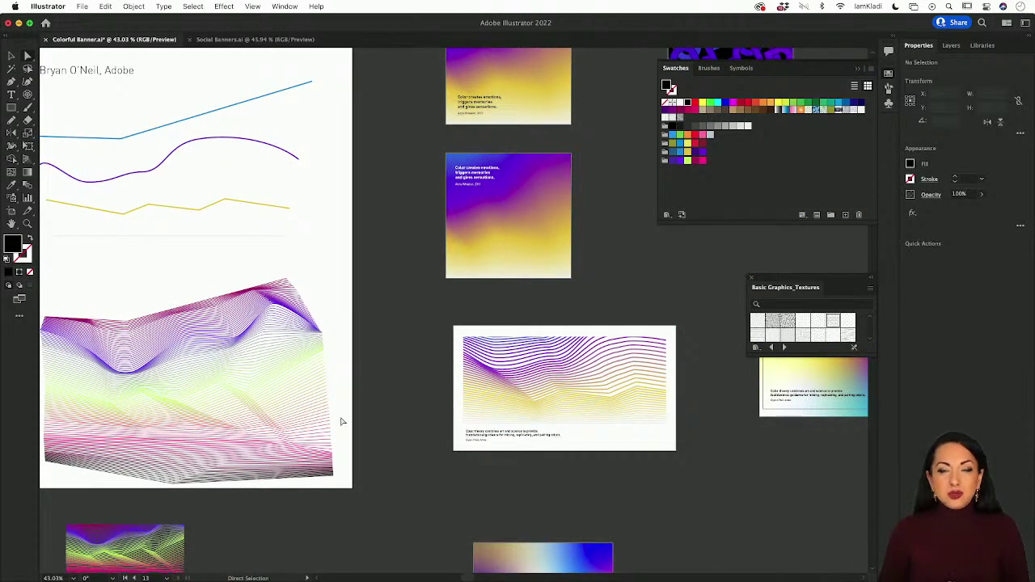
pyautogui.scroll(4, 351, 415)
pyautogui.hscroll(4, 351, 416)
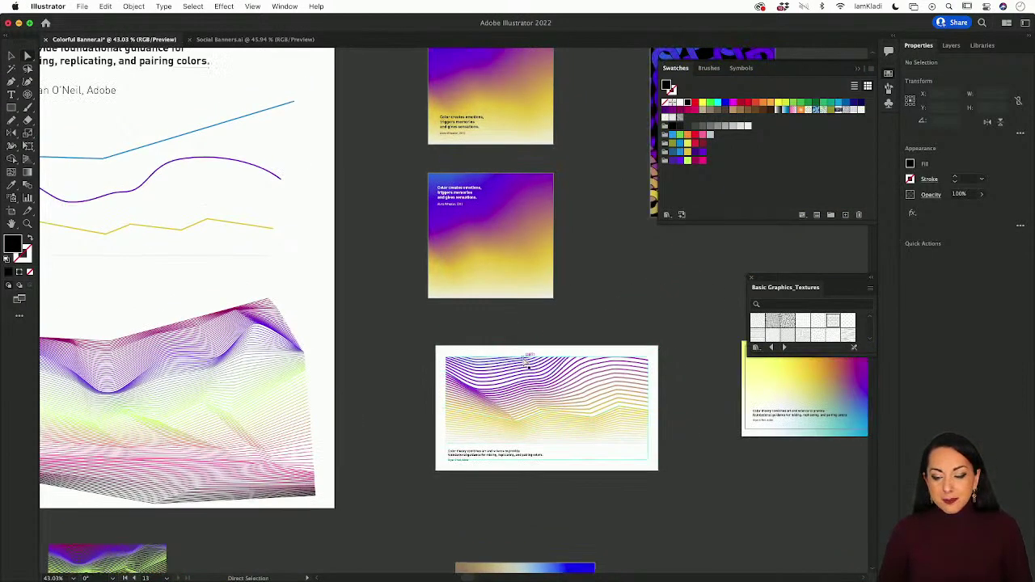
pyautogui.scroll(2, 605, 453)
pyautogui.hscroll(4, 605, 453)
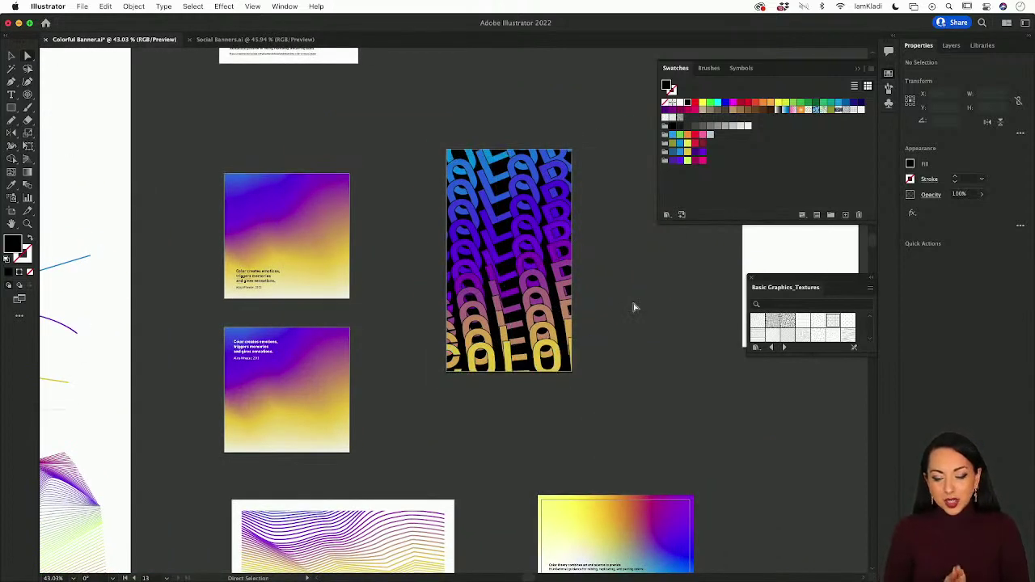
pyautogui.scroll(-6, 634, 307)
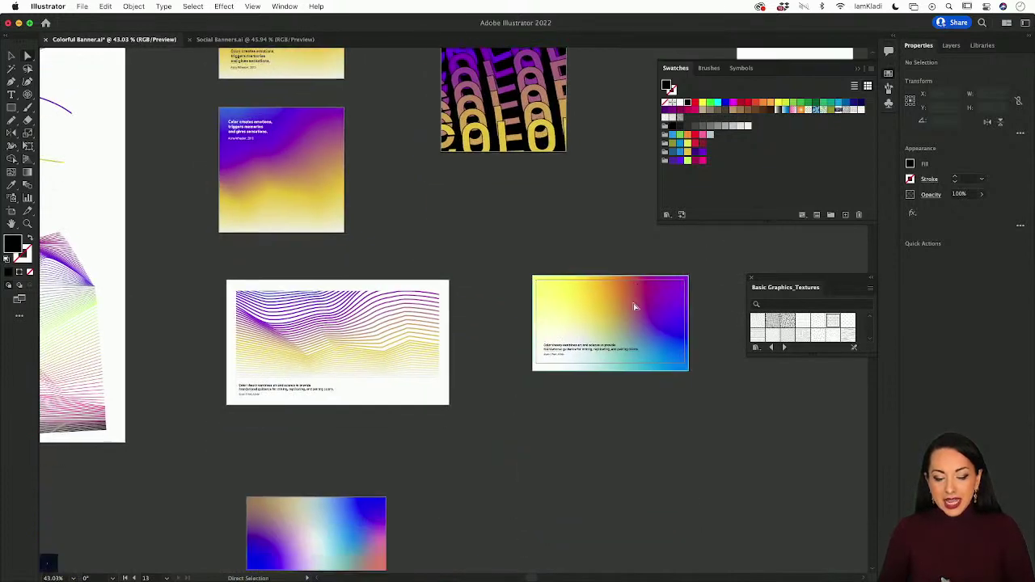
pyautogui.scroll(-7, 635, 306)
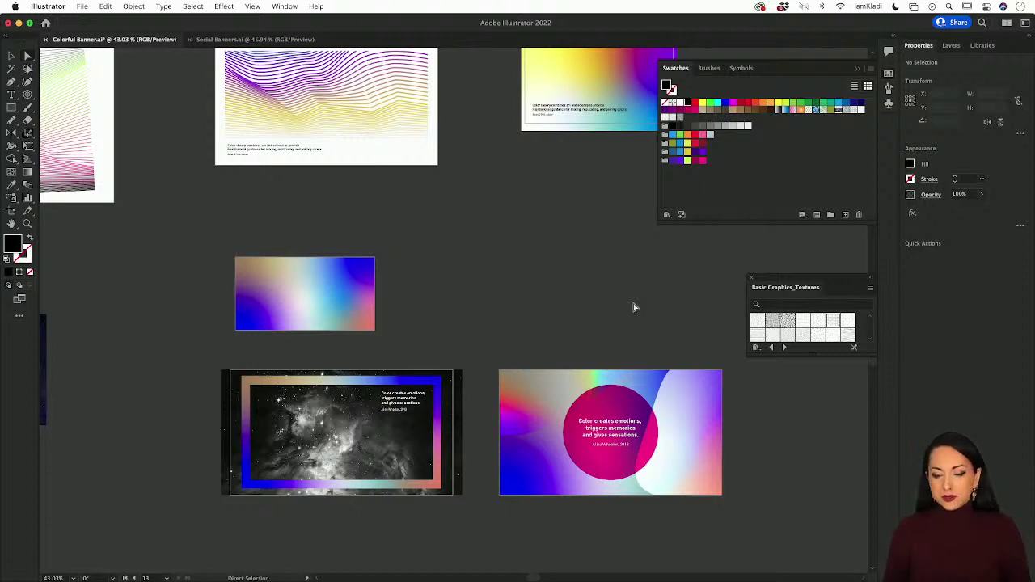
pyautogui.scroll(5, 634, 307)
pyautogui.scroll(3, 634, 307)
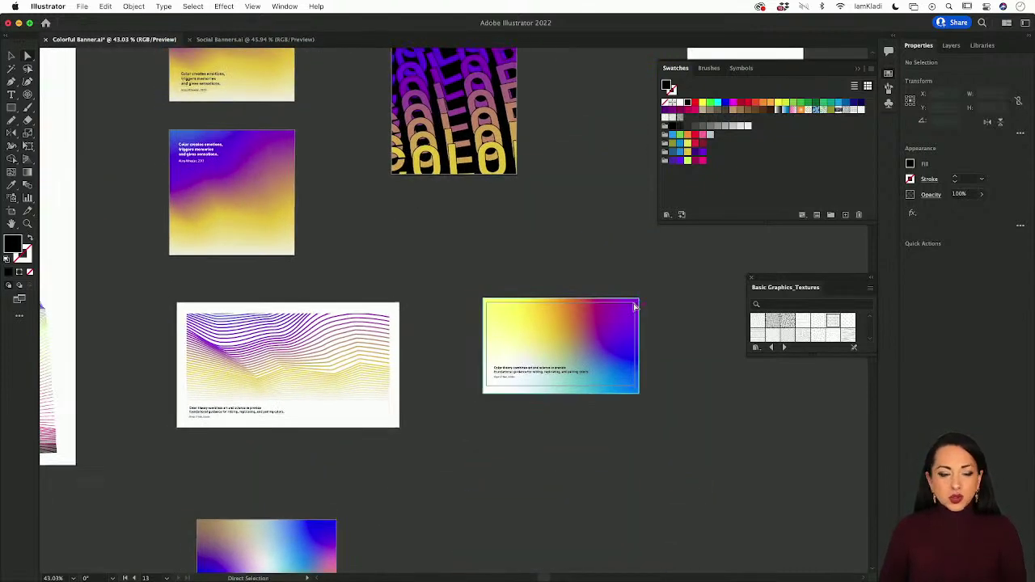
# Step: Select the yellow-to-blue gradient rectangle on the YouTube thumbnail artboard and look over the COLOR lettering and upper banners
pyautogui.click(557, 346)
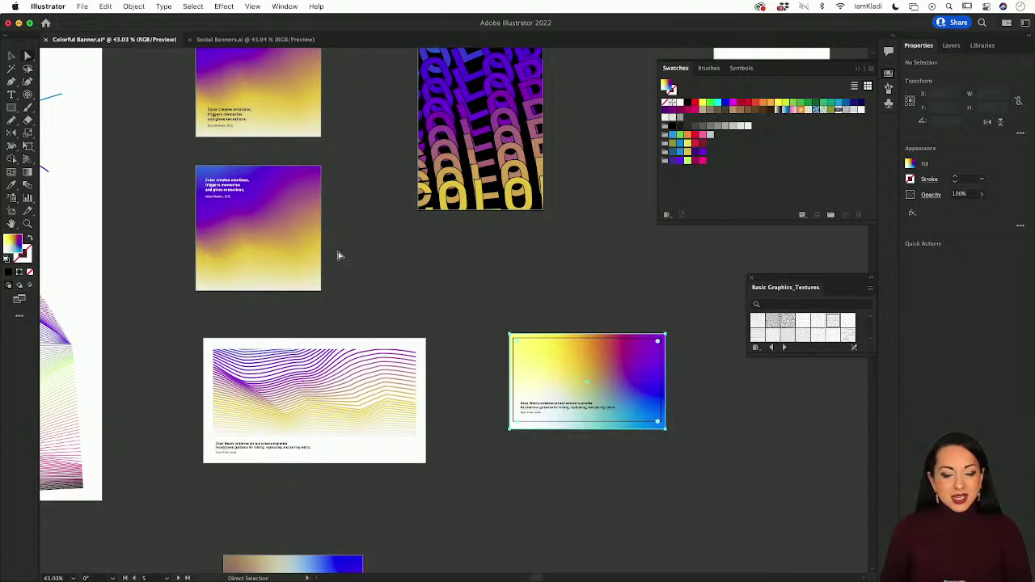
pyautogui.click(315, 267)
pyautogui.click(587, 397)
pyautogui.scroll(8, 510, 278)
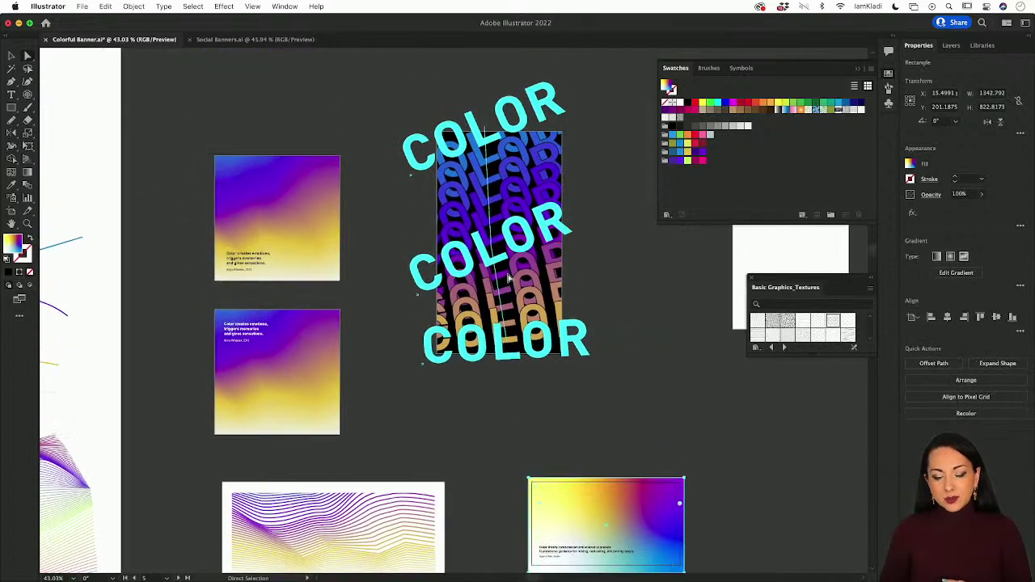
pyautogui.scroll(2, 508, 279)
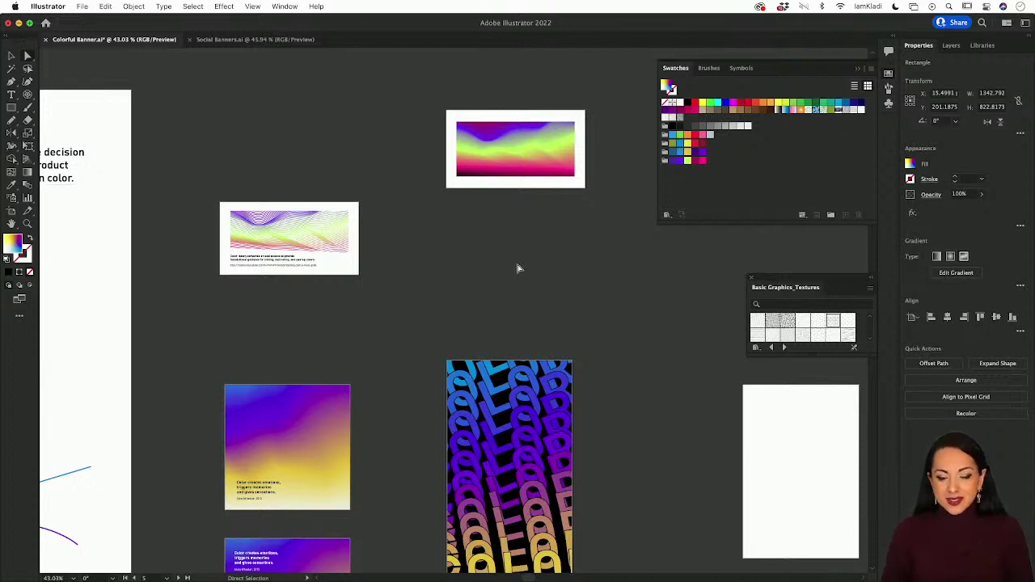
# Step: Switch to Google Chrome and view the Social Media Banners 2022 download on the iamkladi.com/freebies page
pyautogui.moveTo(285, 578)
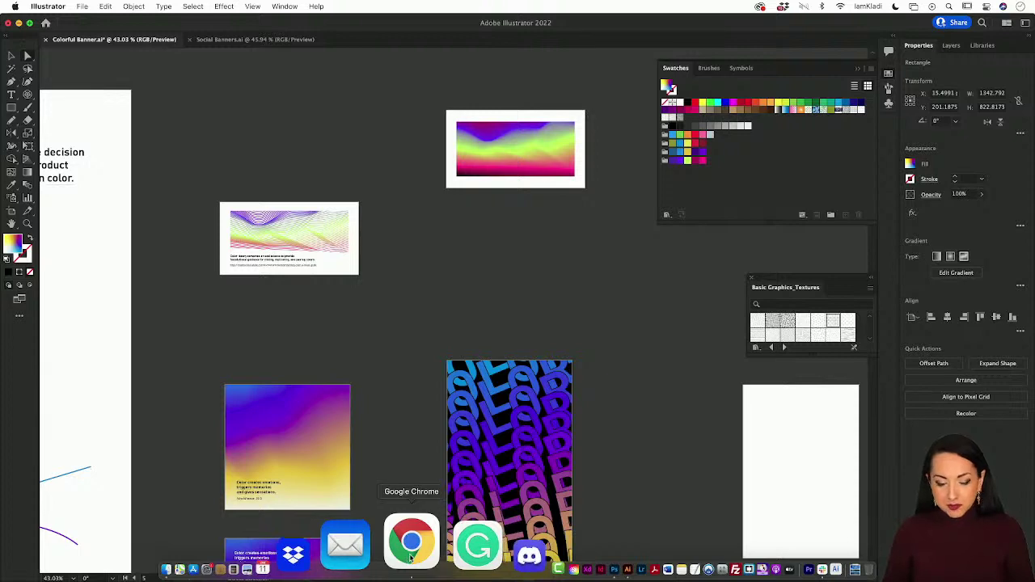
pyautogui.click(411, 543)
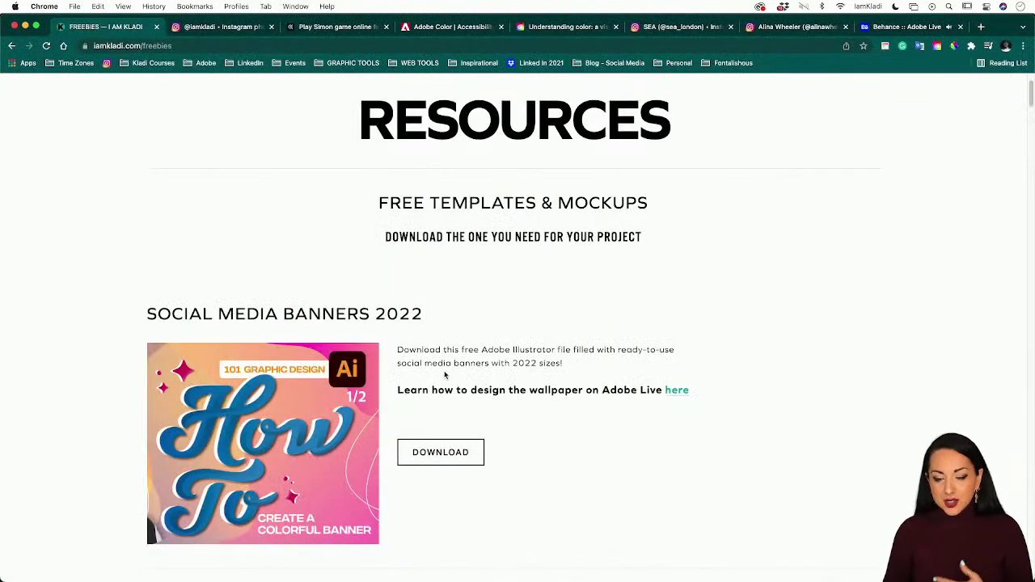
pyautogui.scroll(2, 444, 374)
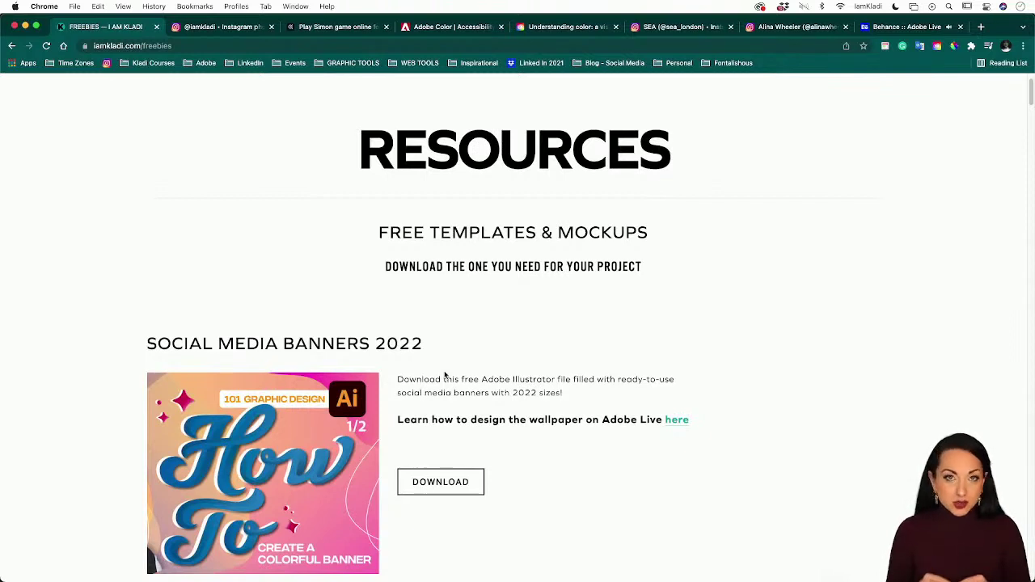
pyautogui.scroll(-2, 444, 374)
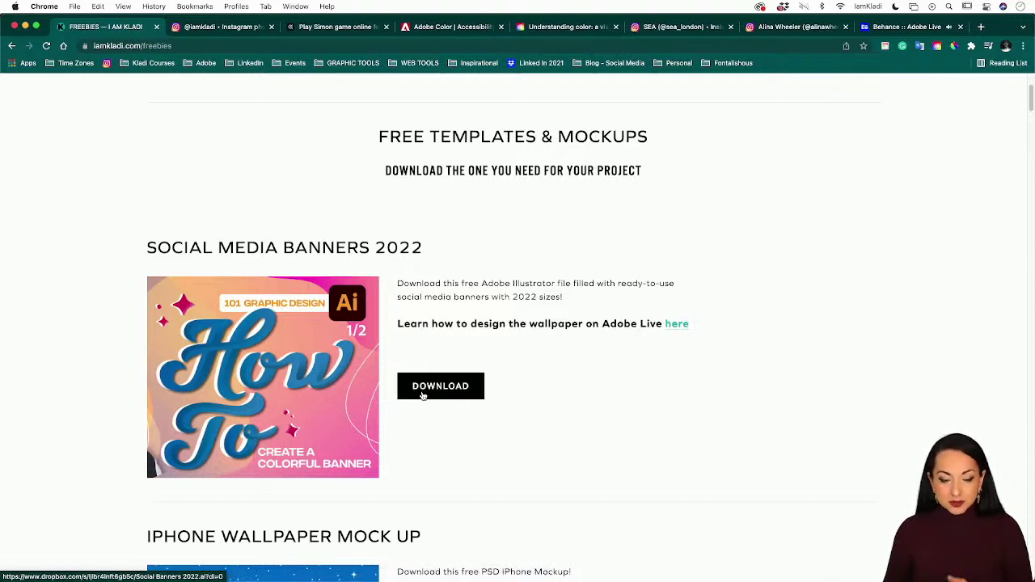
# Step: Switch back to Adobe Illustrator and bring up the blank Social Banners.ai template with all its artboards in view
pyautogui.moveTo(419, 567)
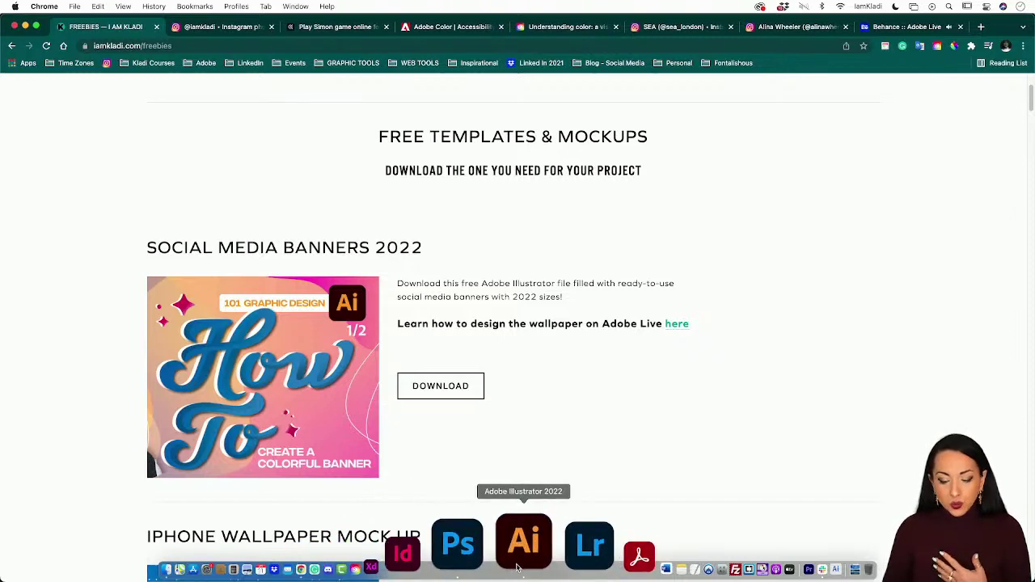
pyautogui.click(517, 568)
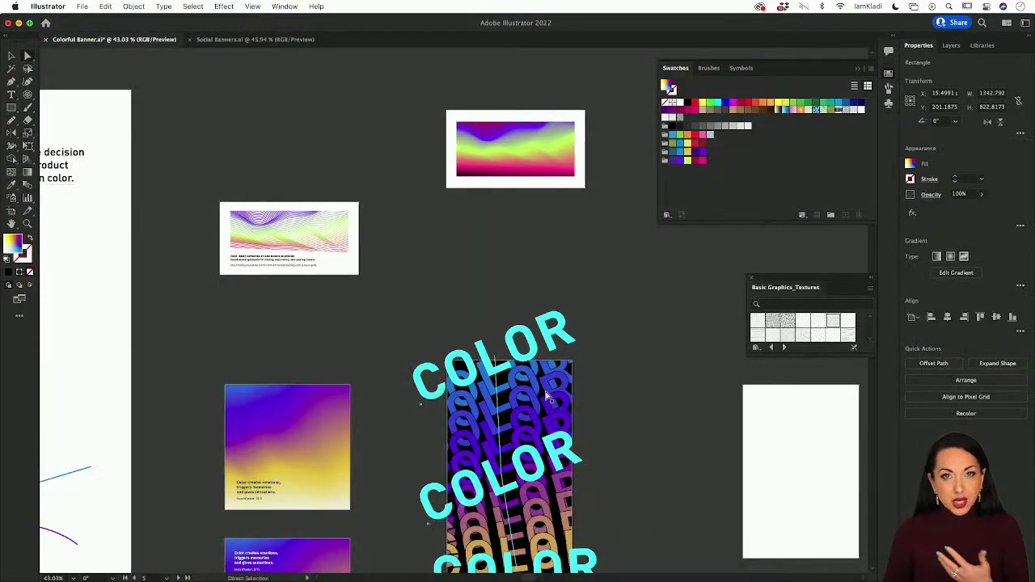
pyautogui.scroll(-3, 550, 399)
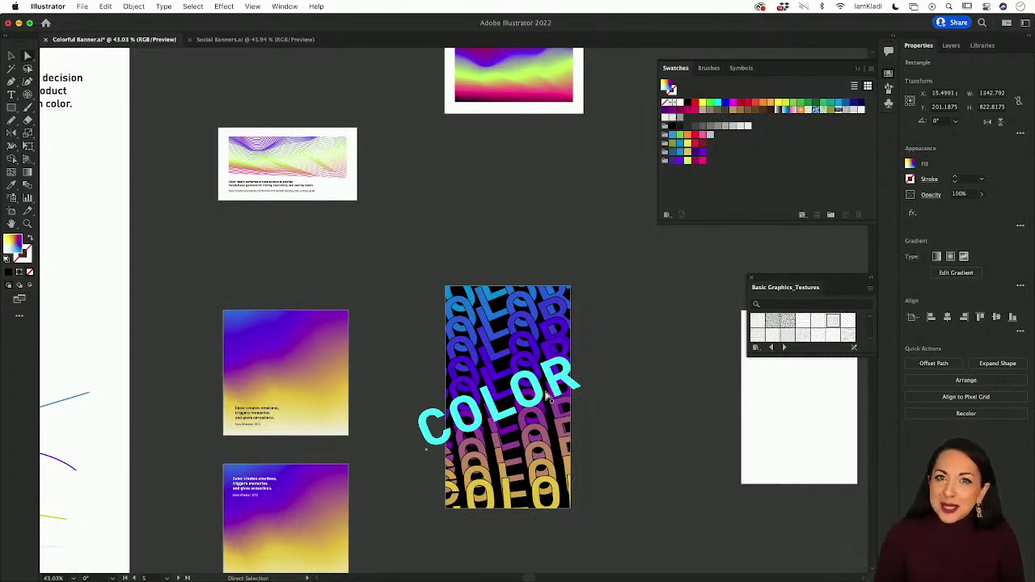
pyautogui.click(265, 39)
pyautogui.scroll(-5, 407, 236)
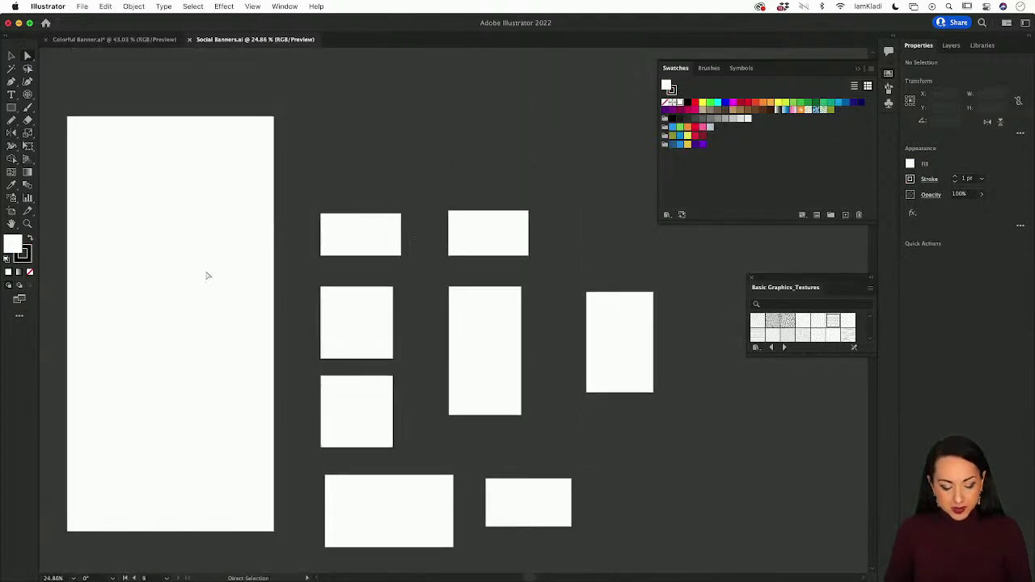
# Step: Display the artboard names with the Artboard tool and examine the Facebook, Twitter, Instagram, Pinterest and YouTube banner artboards
pyautogui.hotkey('shift', 'o')
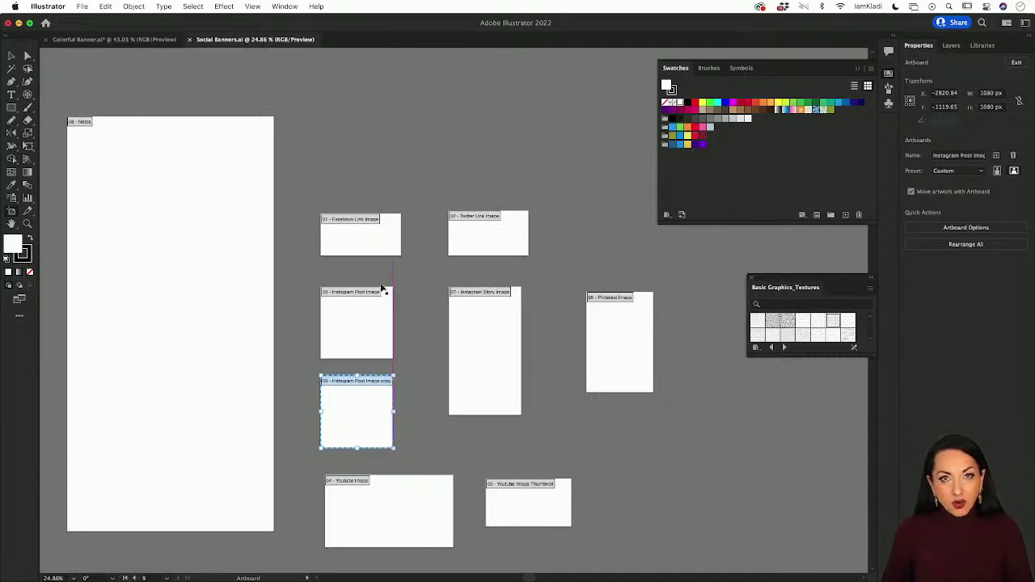
pyautogui.scroll(5, 383, 291)
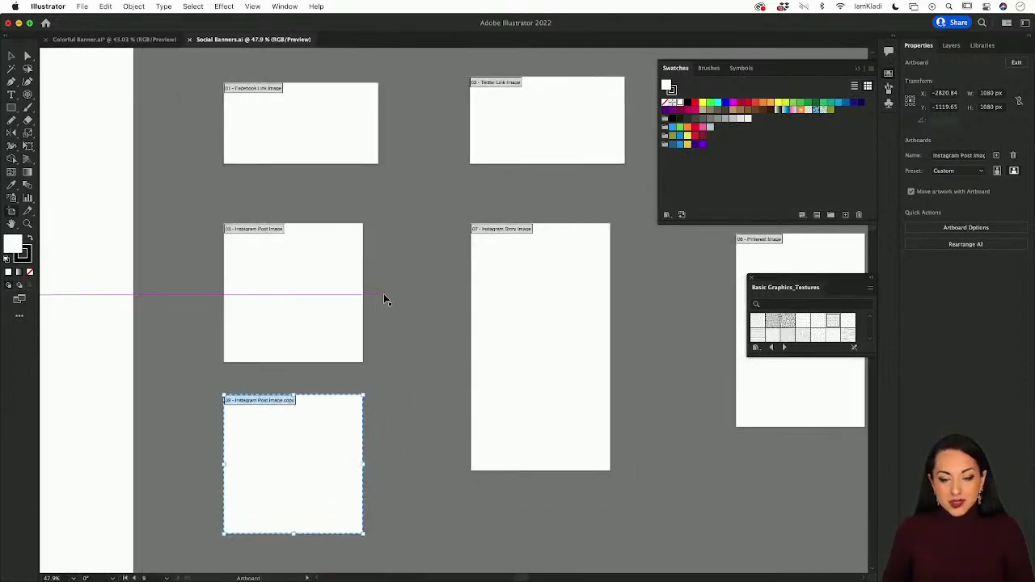
pyautogui.scroll(5, 287, 113)
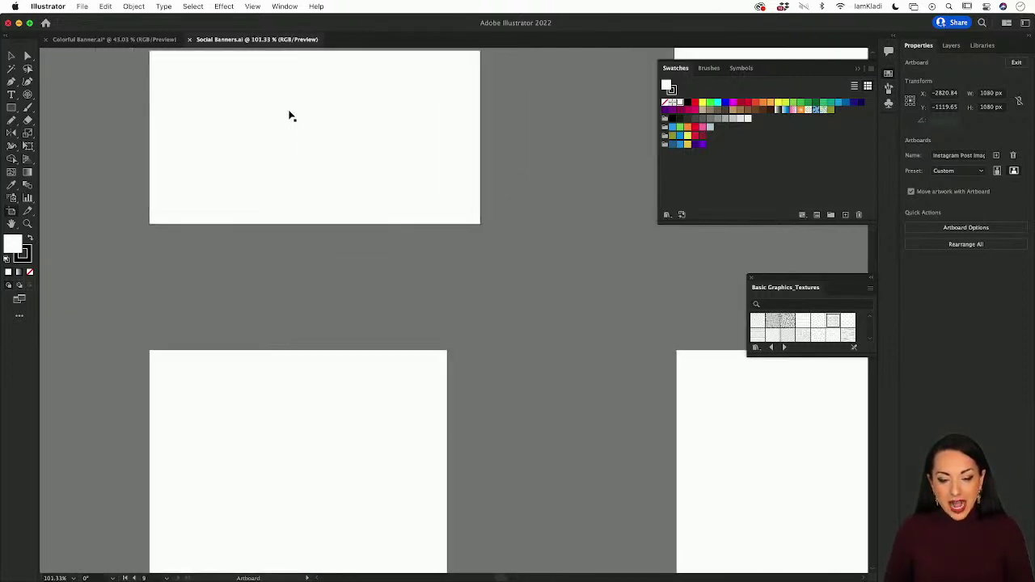
pyautogui.scroll(1, 289, 116)
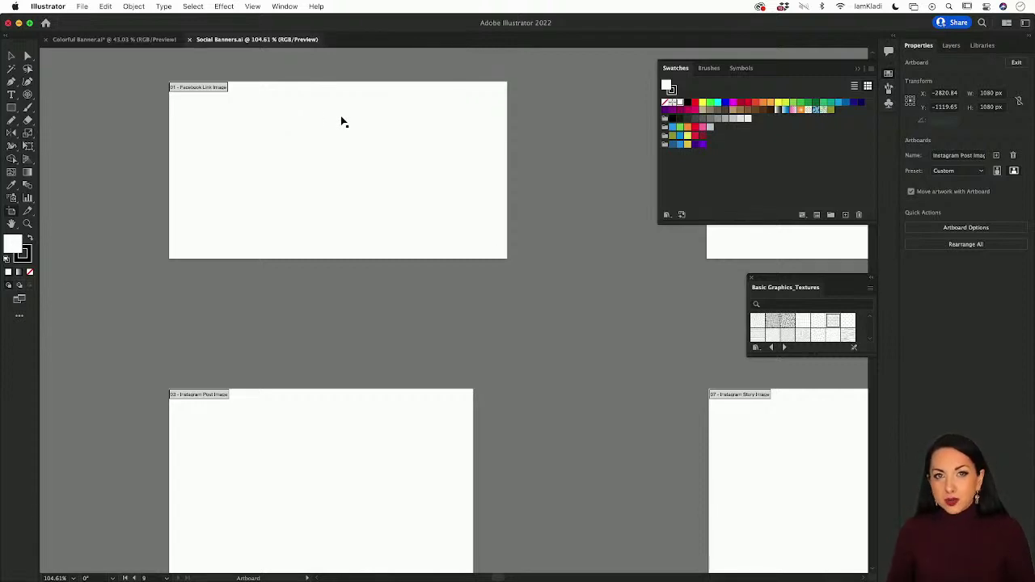
pyautogui.scroll(-3, 293, 374)
pyautogui.hscroll(5, 293, 373)
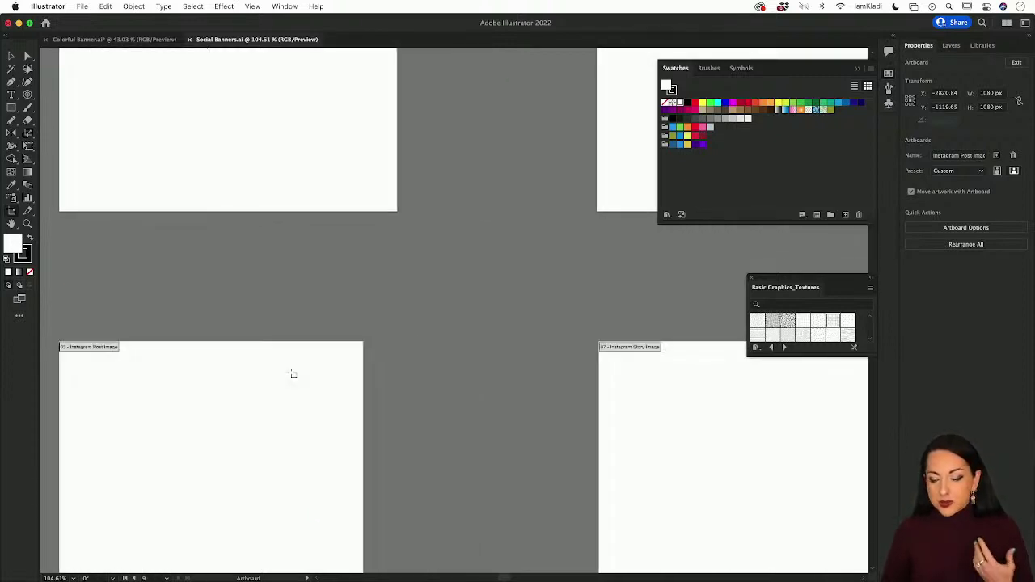
pyautogui.scroll(3, 294, 373)
pyautogui.scroll(-6, 293, 374)
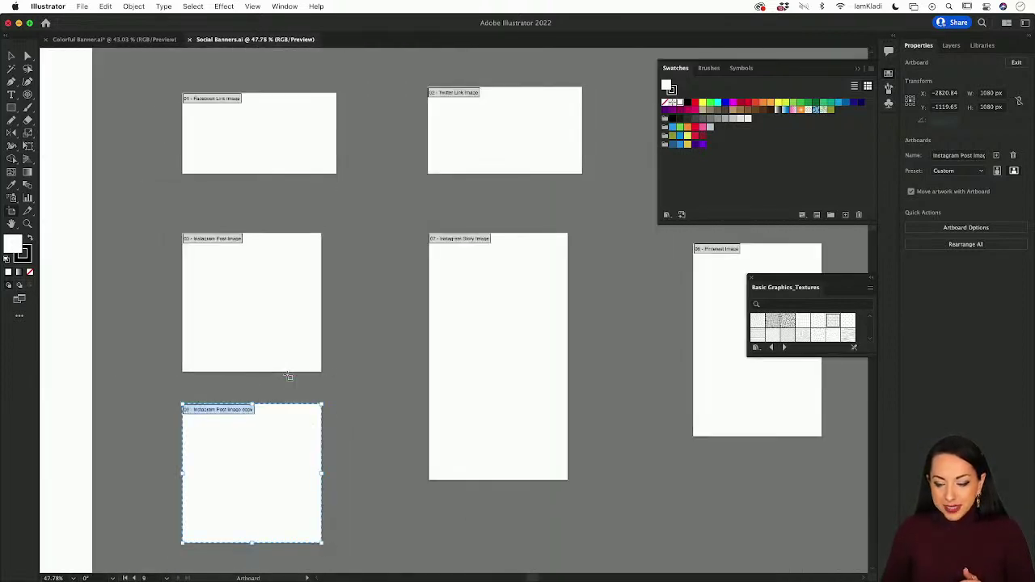
pyautogui.scroll(-8, 289, 376)
pyautogui.hscroll(-3, 288, 376)
pyautogui.scroll(-5, 289, 376)
pyautogui.hscroll(1, 289, 376)
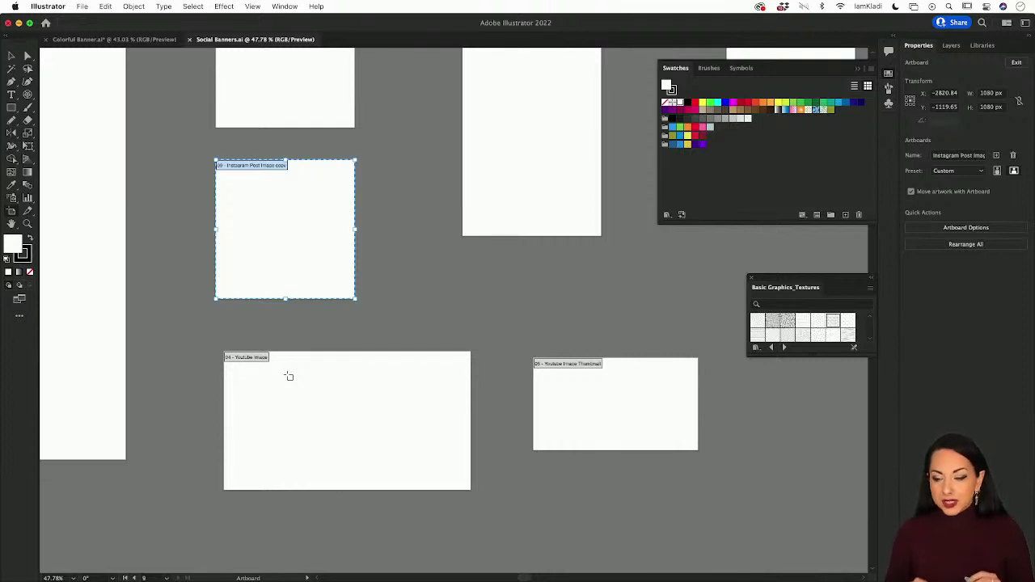
# Step: Review the layer structure of the template, and return to Colorful Banner.ai with its artboards in view
pyautogui.click(951, 46)
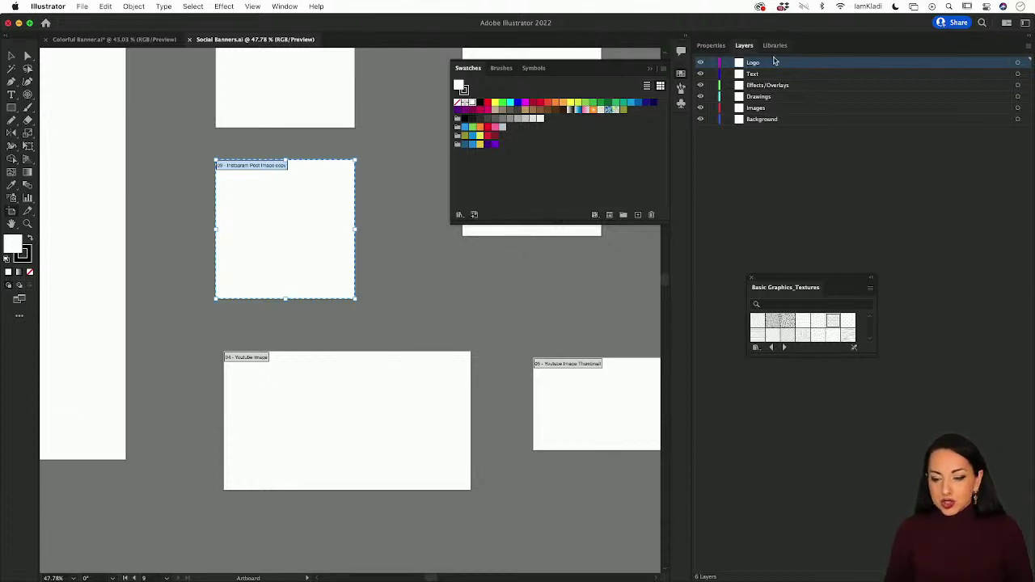
pyautogui.click(127, 41)
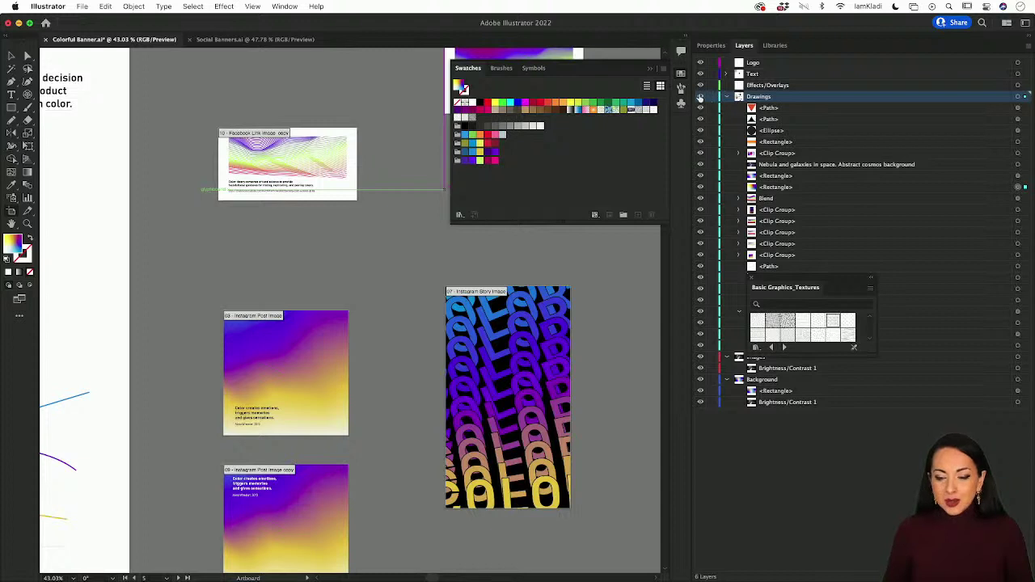
pyautogui.scroll(-5, 423, 409)
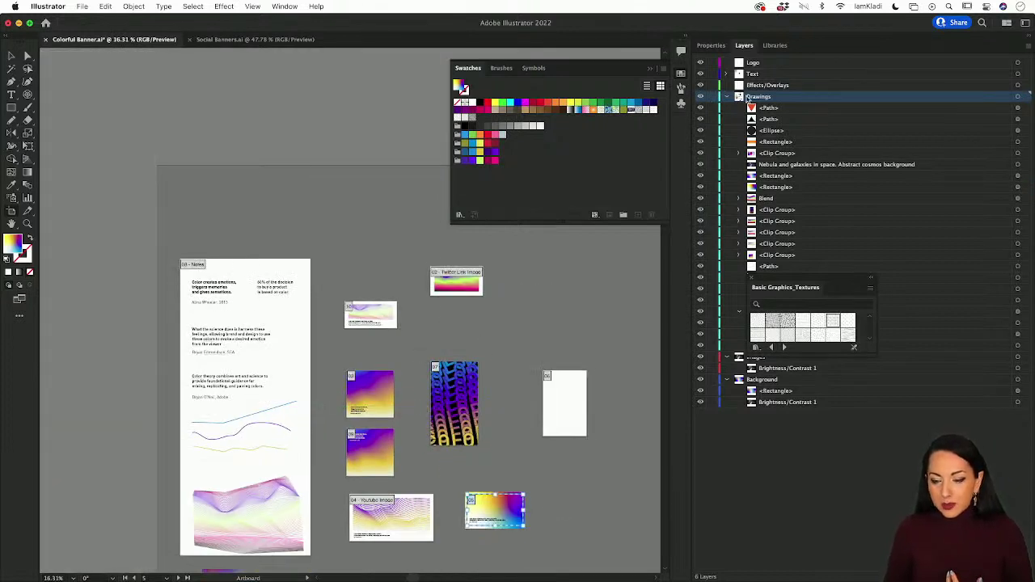
# Step: Toggle the Text layer's visibility off and on, and hide the collapsed Drawings layer along with Images and Background
pyautogui.click(700, 74)
pyautogui.click(701, 74)
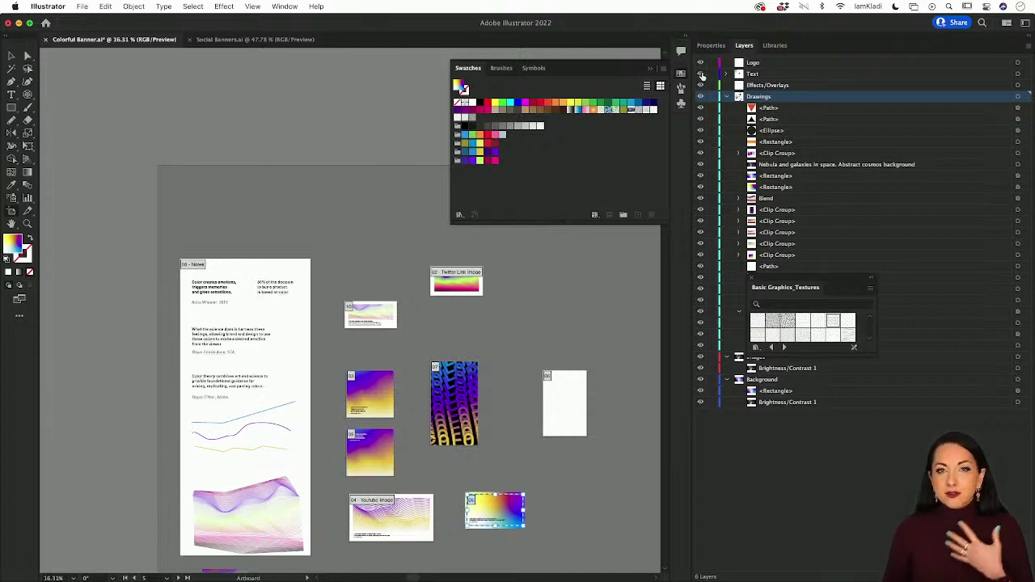
pyautogui.click(727, 97)
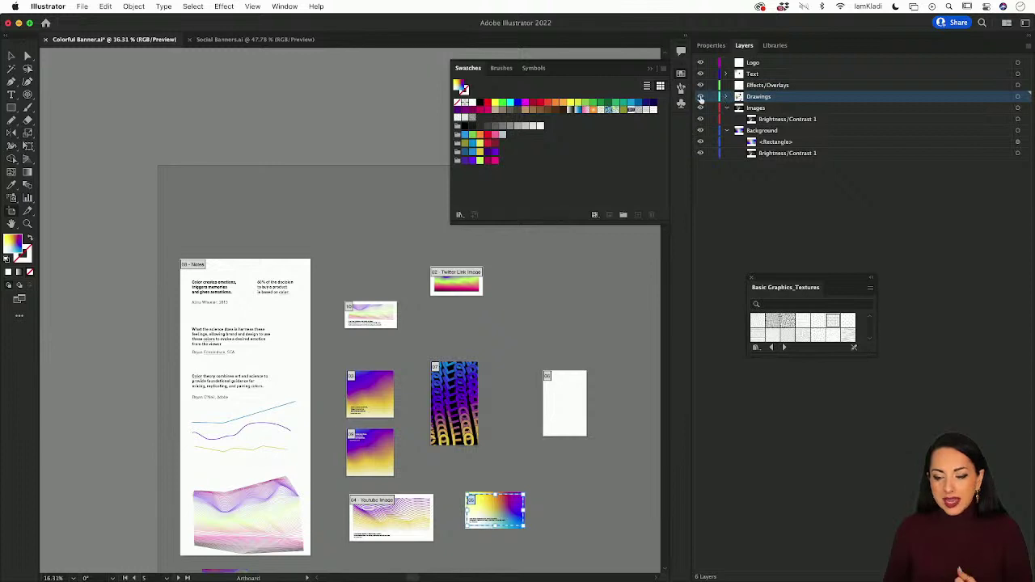
pyautogui.moveTo(701, 98); pyautogui.dragTo(703, 153)
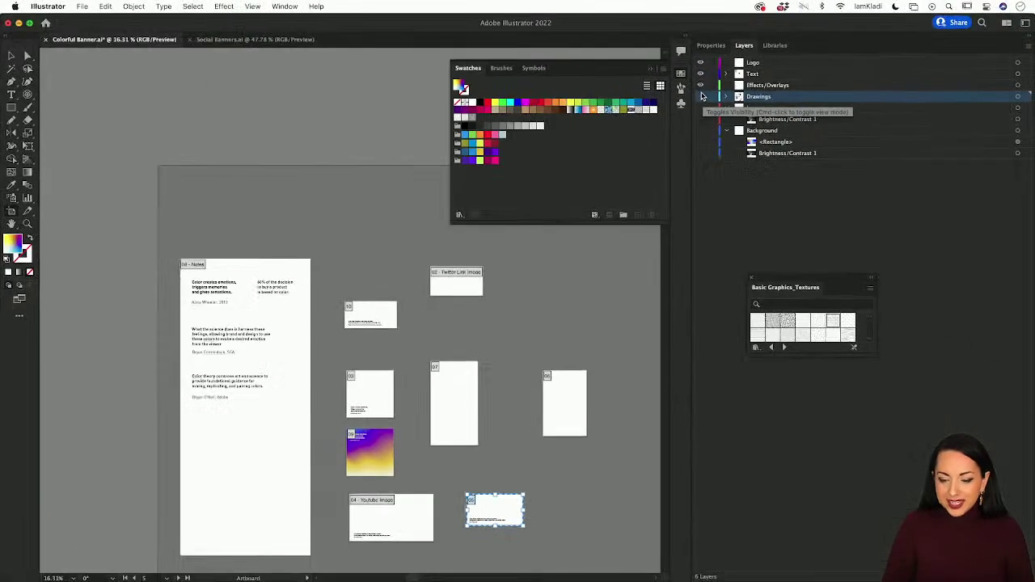
# Step: Select the gradient square on the second Instagram post artboard and check for its clip group inside the Text layer
pyautogui.scroll(2, 413, 463)
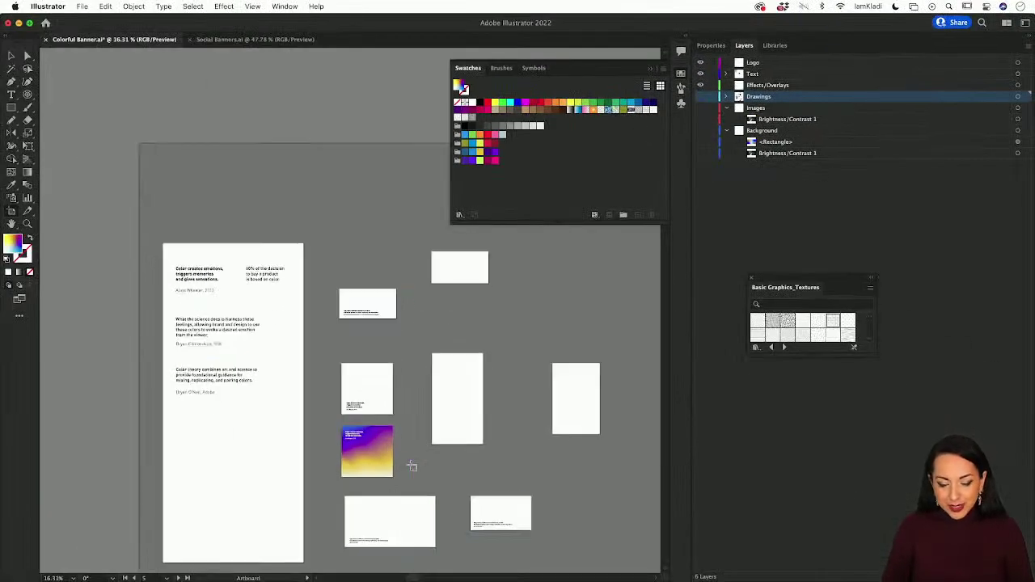
pyautogui.press('v')
pyautogui.click(376, 457)
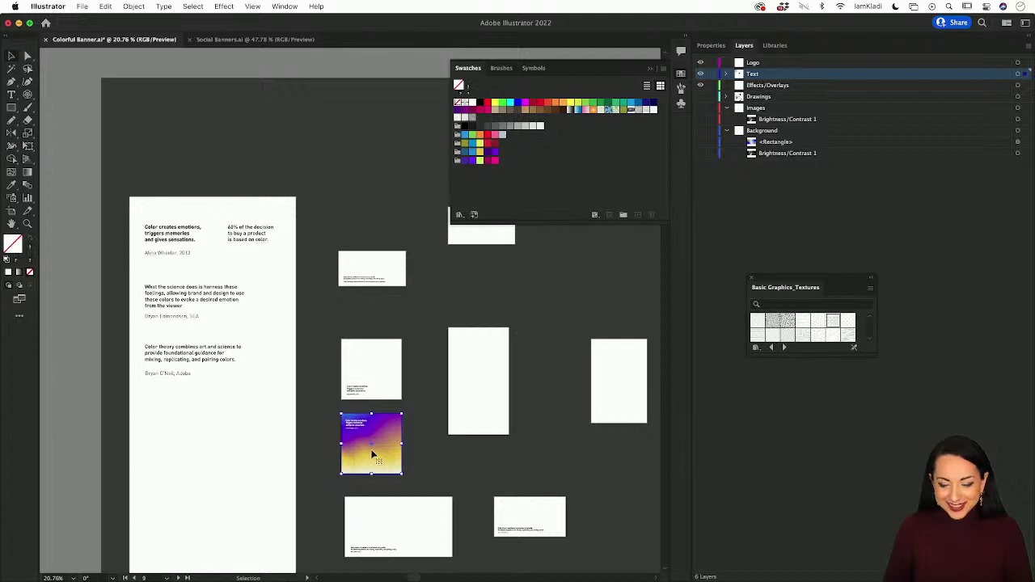
pyautogui.click(727, 75)
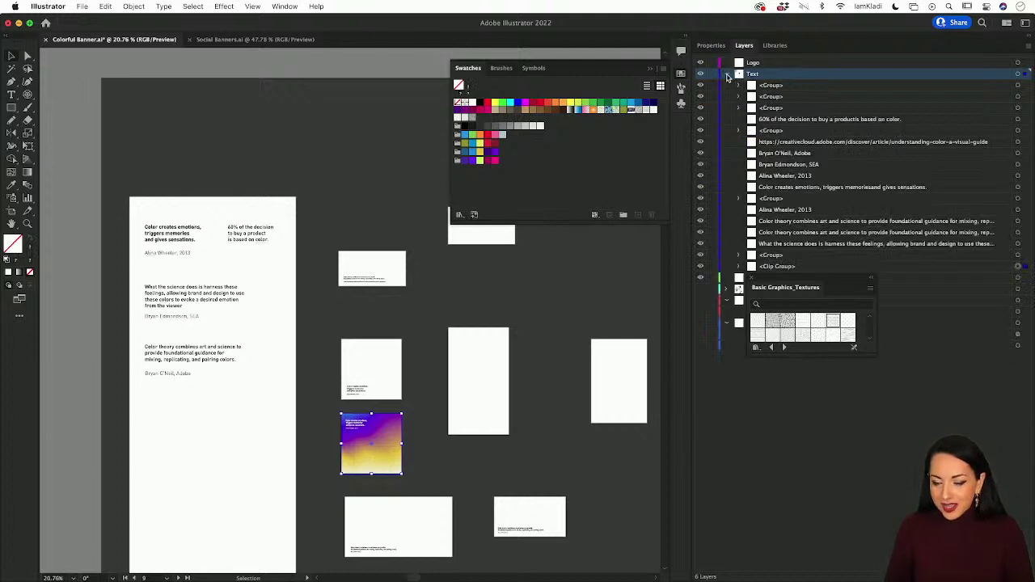
pyautogui.click(726, 74)
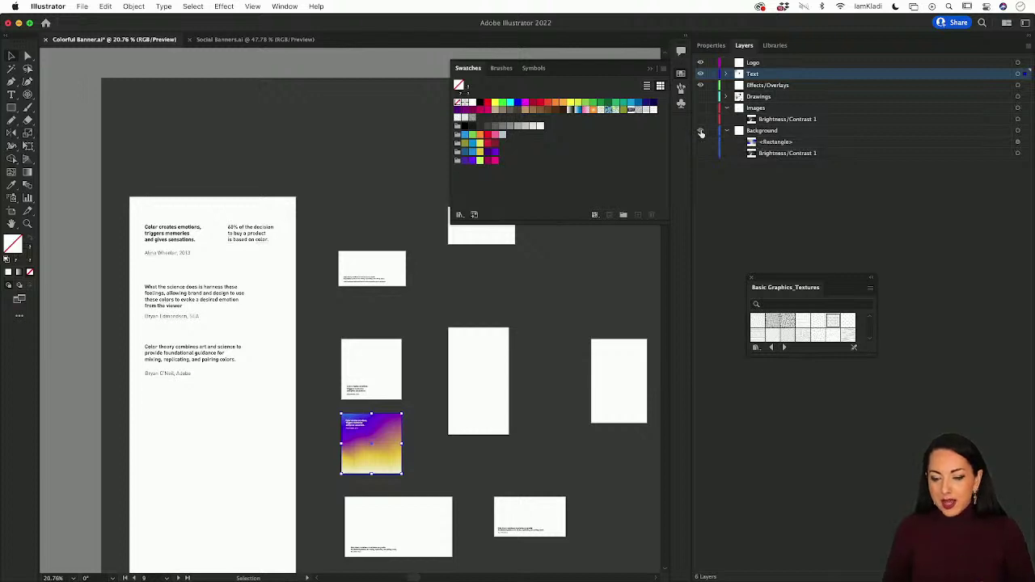
# Step: Show the Drawings layer and move the gradient square's clip group from the Text layer into the Drawings layer
pyautogui.click(700, 99)
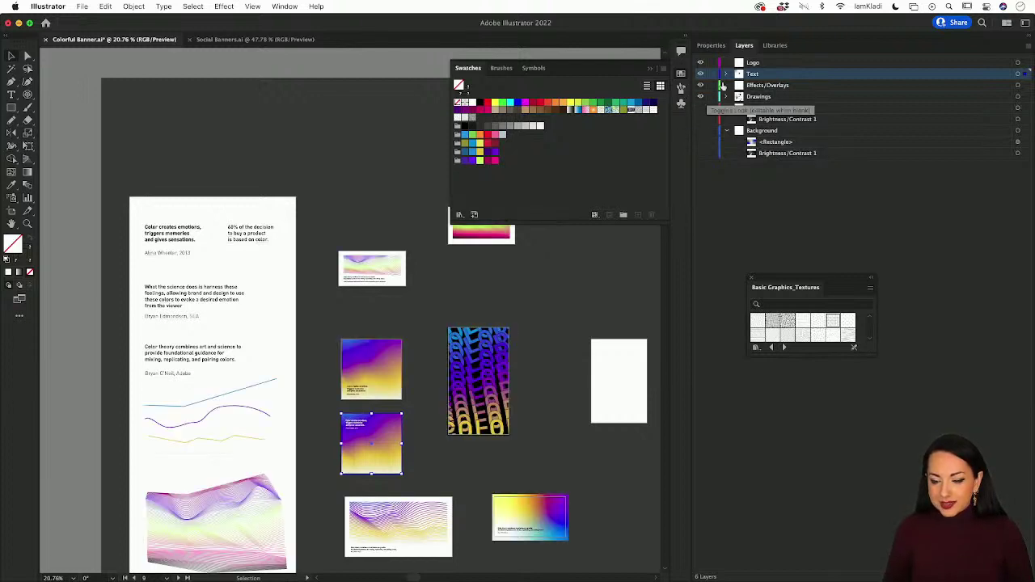
pyautogui.click(726, 75)
pyautogui.click(773, 268)
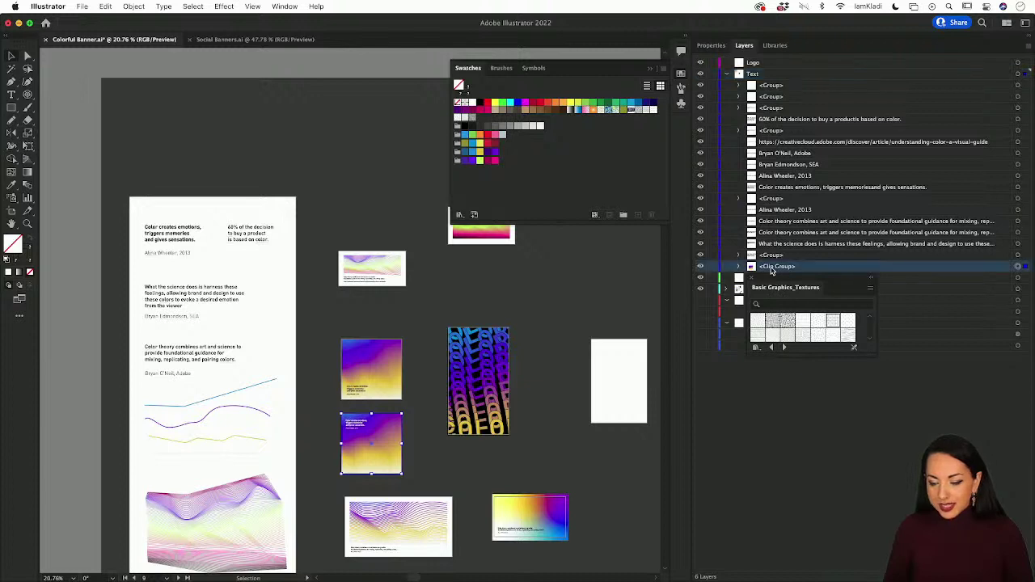
pyautogui.moveTo(779, 282); pyautogui.dragTo(771, 443)
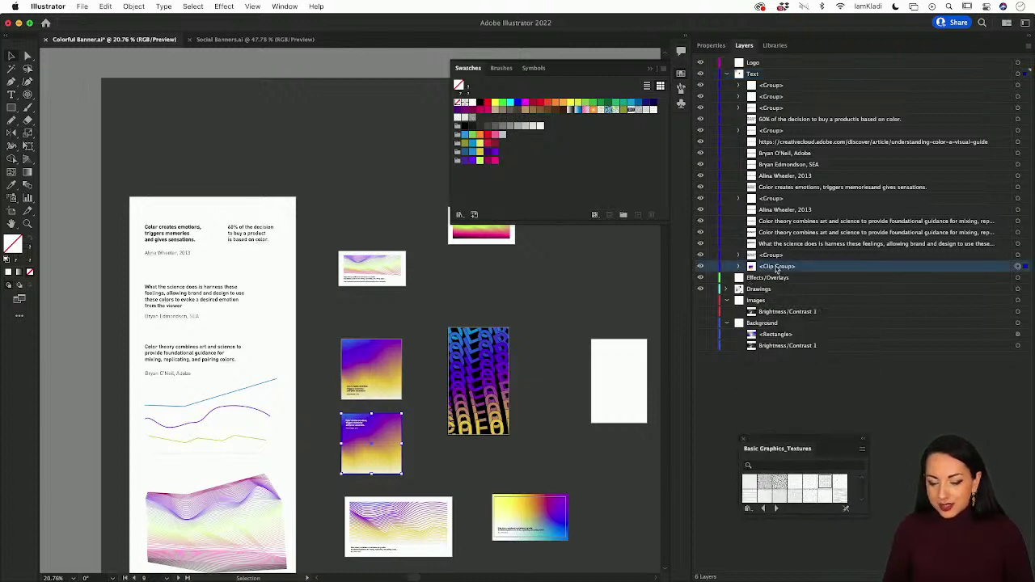
pyautogui.moveTo(776, 270); pyautogui.dragTo(761, 290)
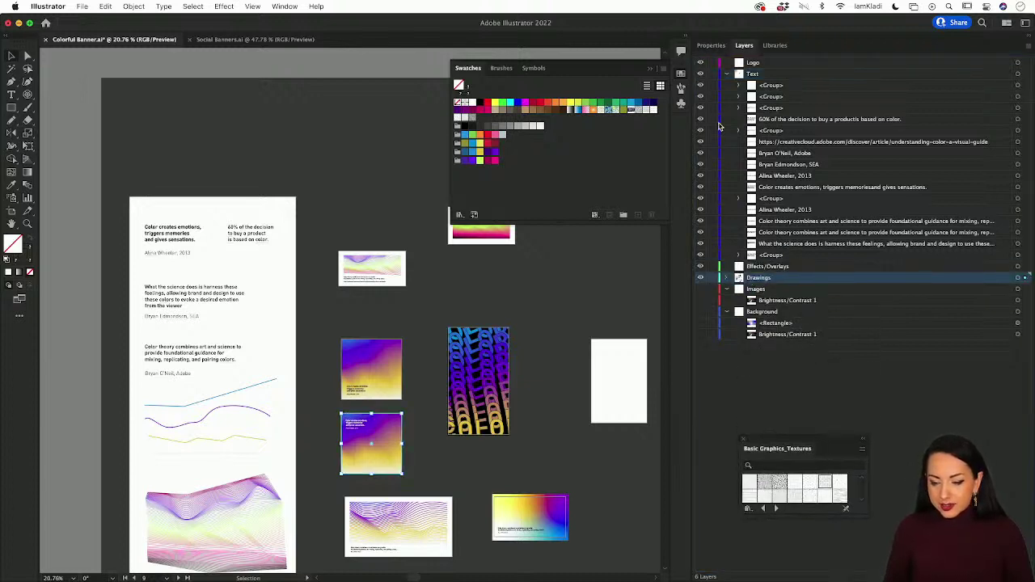
# Step: Toggle the Drawings layer's visibility off and on to check that the moved gradient square belongs to it
pyautogui.click(701, 279)
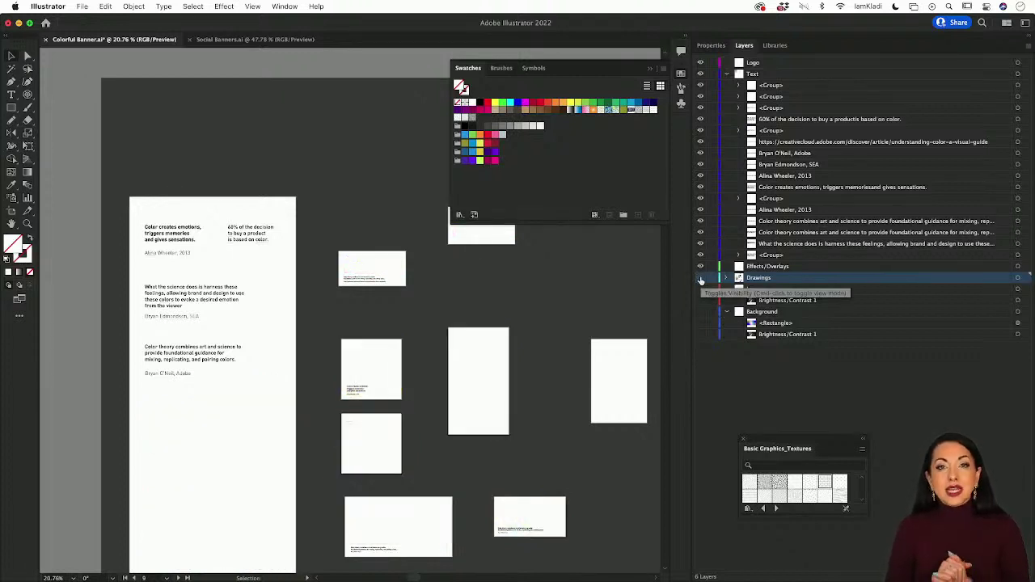
pyautogui.click(714, 74)
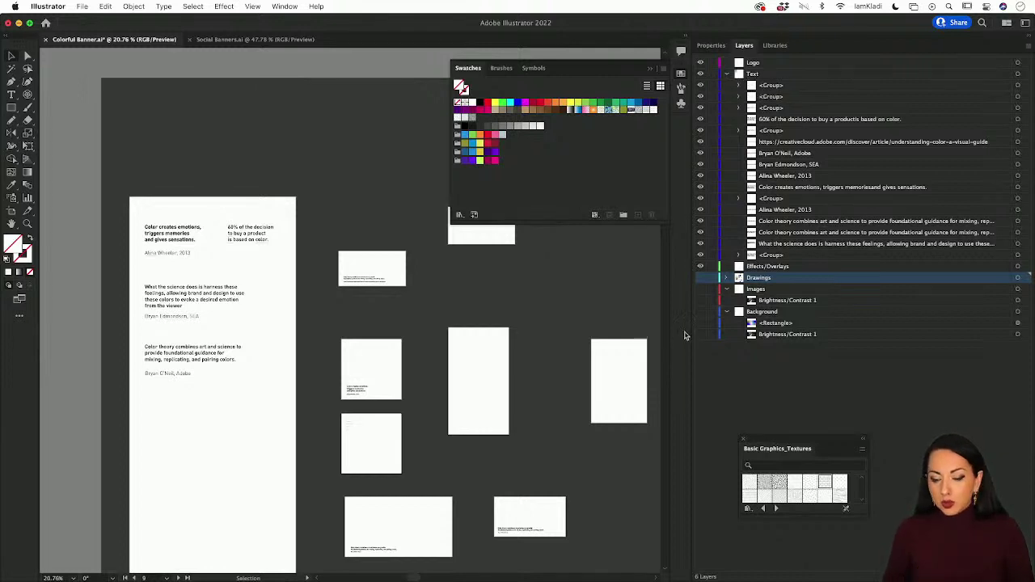
pyautogui.click(701, 279)
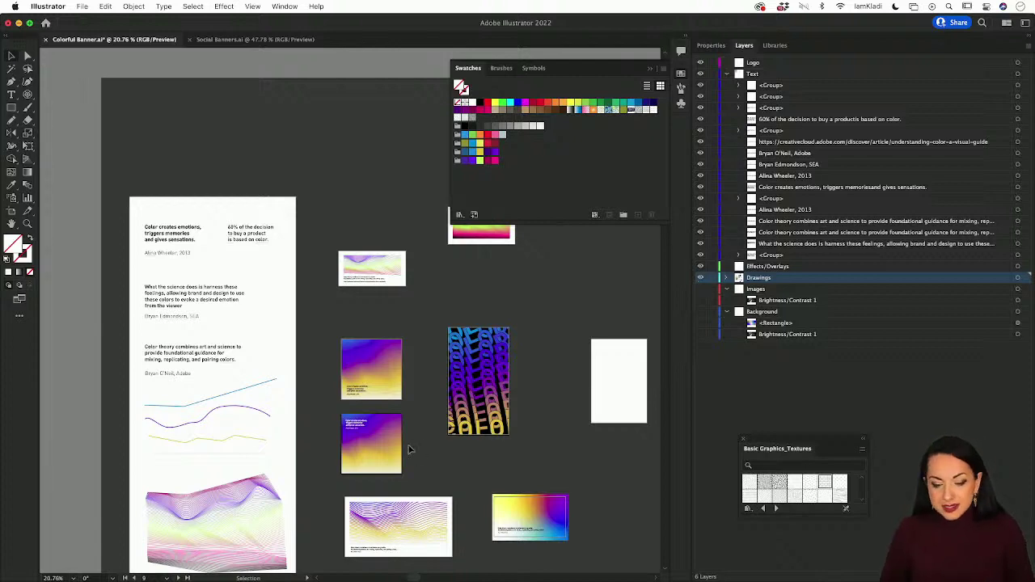
# Step: Examine the drawings on the banner artboards, including the line blends and gradients, and select the repeated COLOR lettering artwork
pyautogui.scroll(-3, 413, 444)
pyautogui.hscroll(1, 412, 445)
pyautogui.scroll(-1, 410, 450)
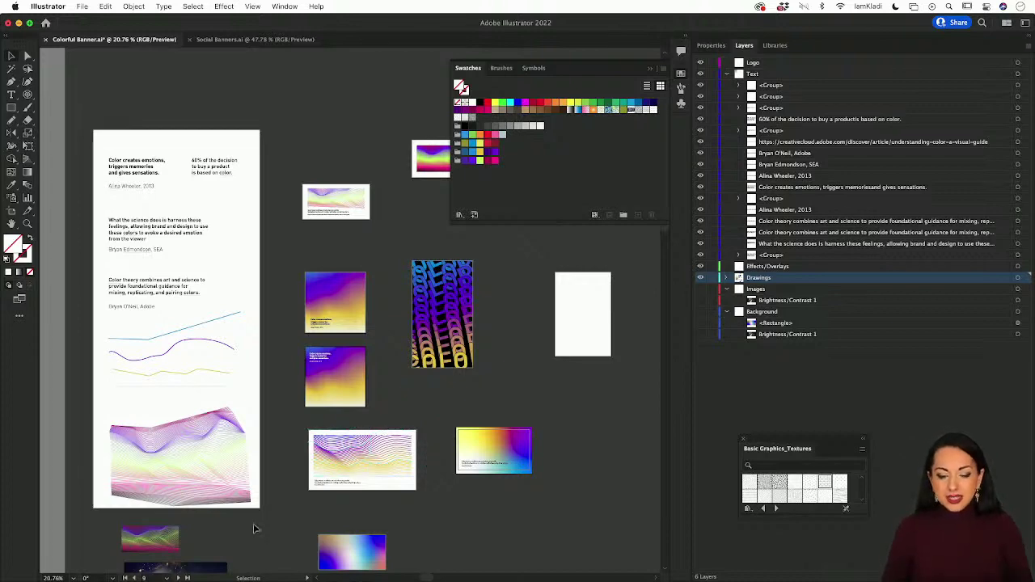
pyautogui.scroll(5, 368, 443)
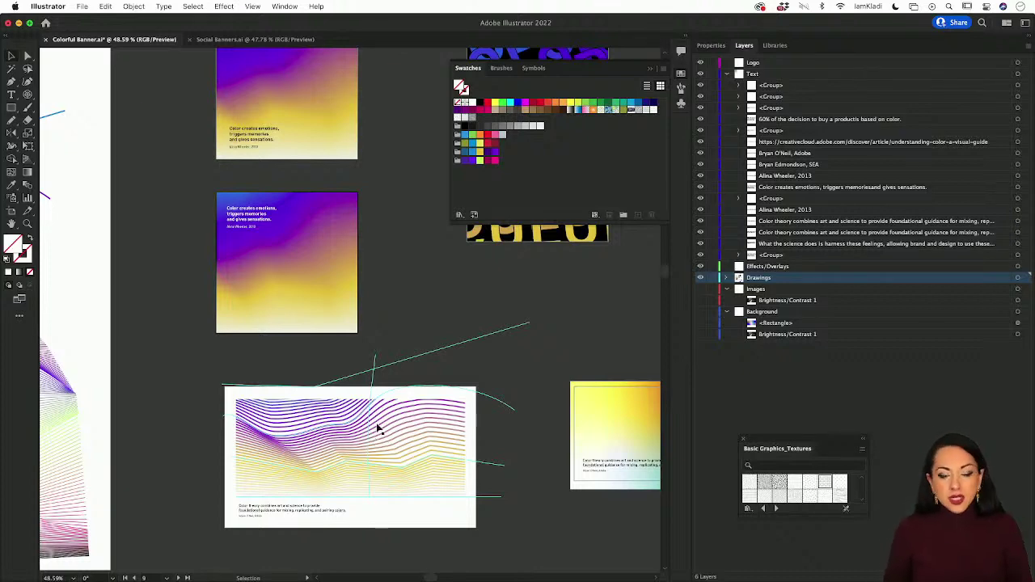
pyautogui.hscroll(5, 518, 284)
pyautogui.scroll(4, 517, 284)
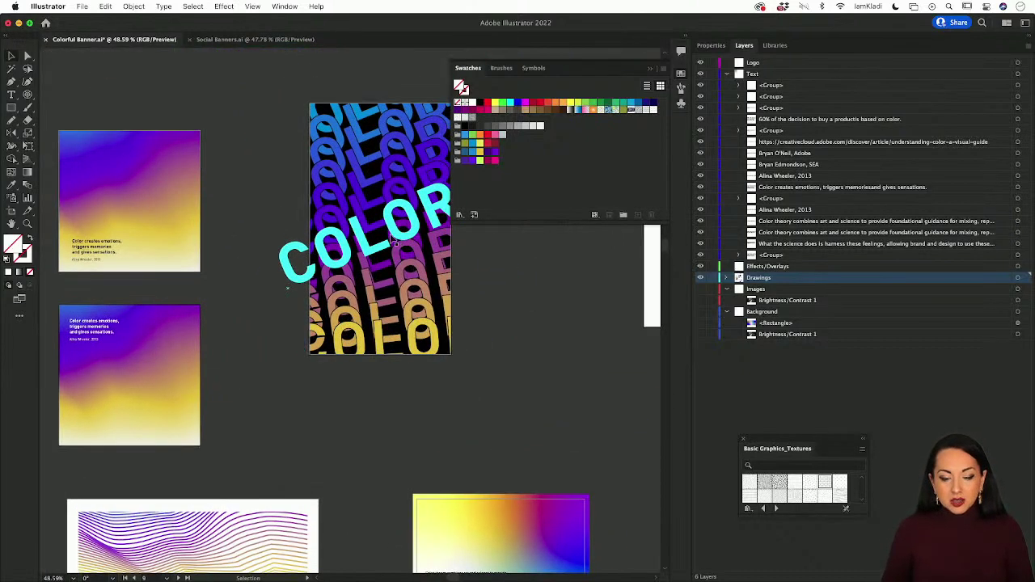
pyautogui.click(361, 242)
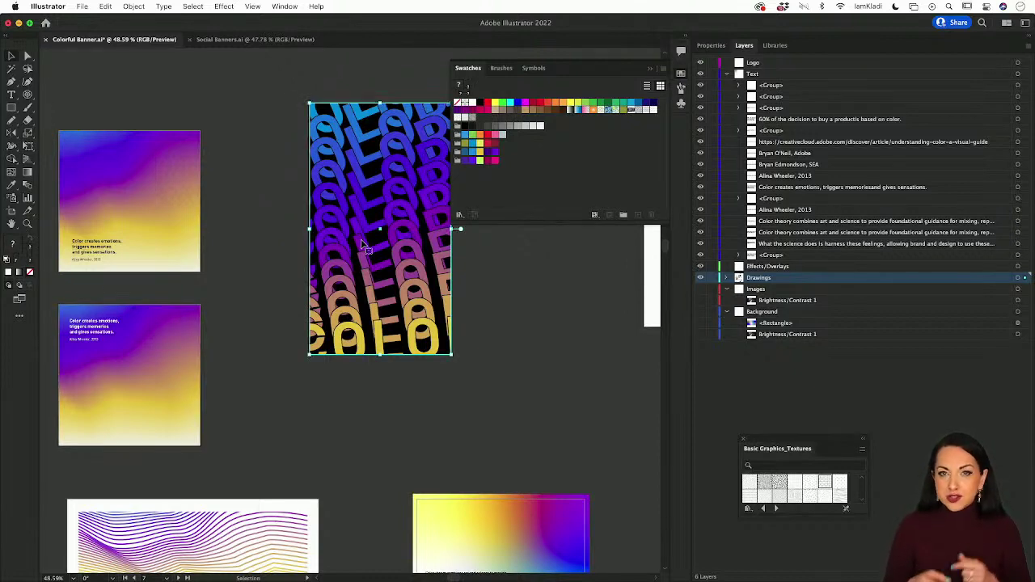
pyautogui.scroll(-8, 336, 406)
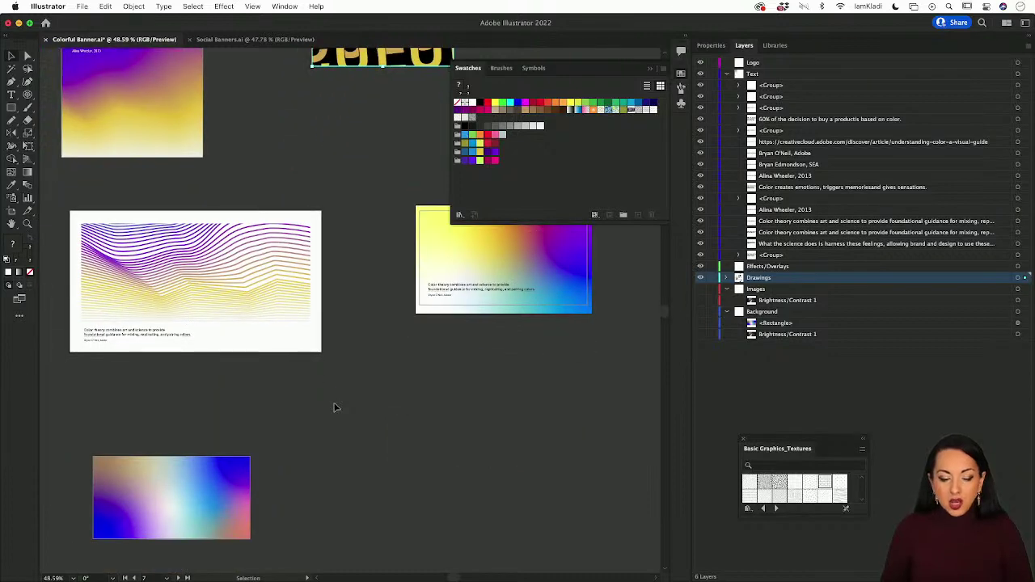
pyautogui.scroll(-6, 335, 406)
pyautogui.keyDown('alt'); pyautogui.scroll(-3, 334, 404); pyautogui.keyUp('alt')
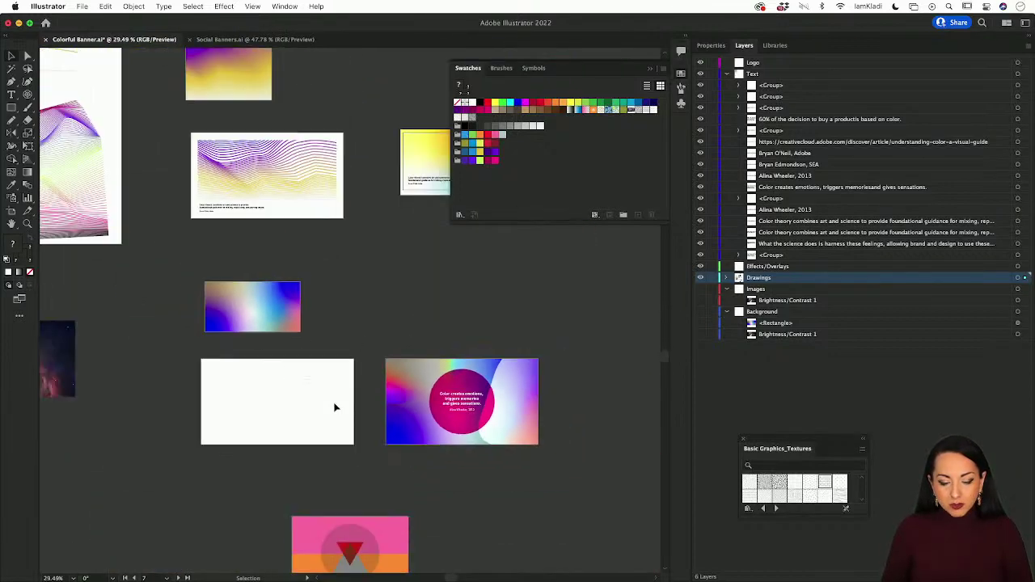
# Step: Show the Images and Background layers, and expand the Drawings layer to list its objects
pyautogui.click(712, 290)
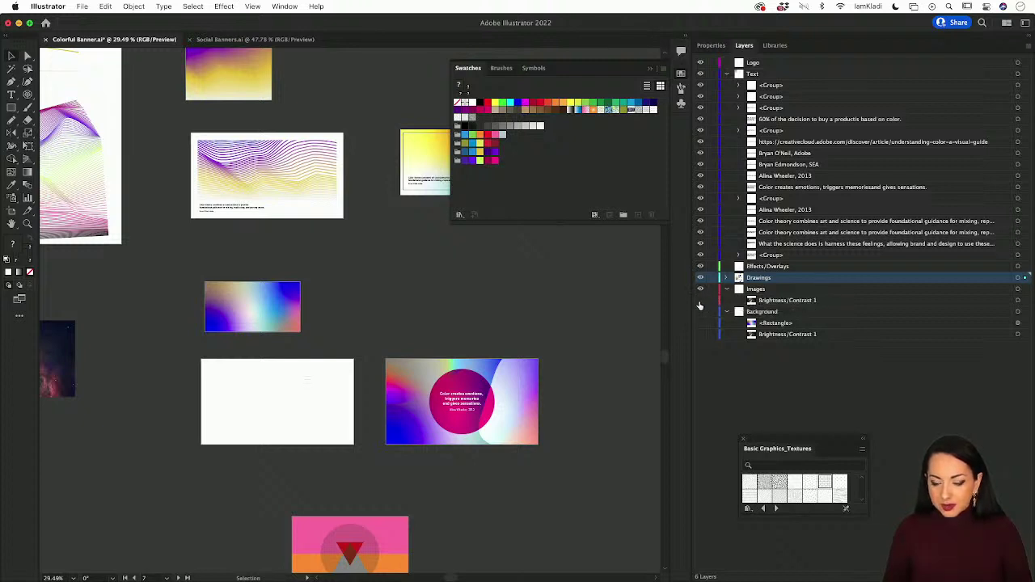
pyautogui.click(700, 304)
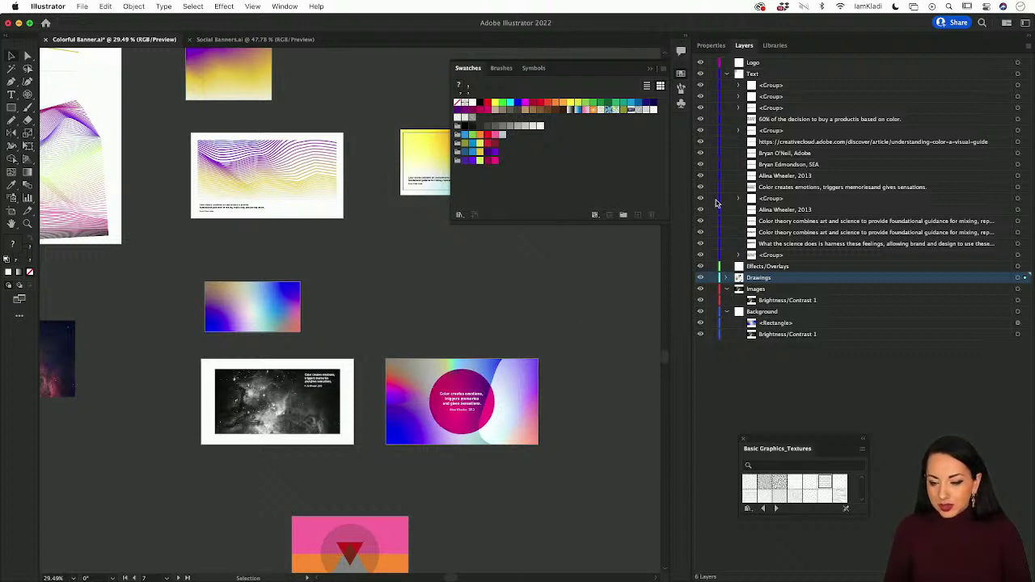
pyautogui.click(726, 278)
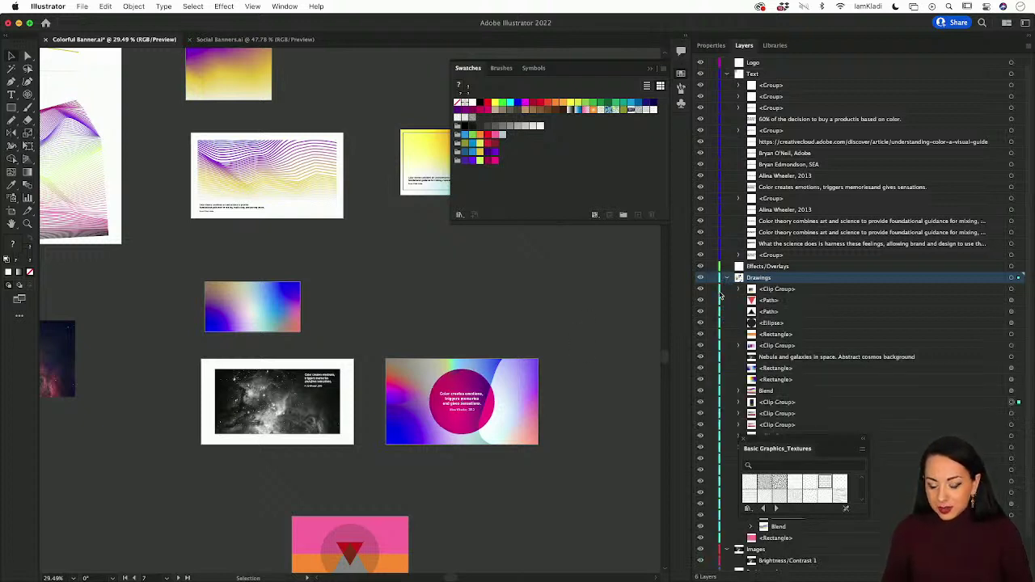
pyautogui.scroll(-2, 715, 397)
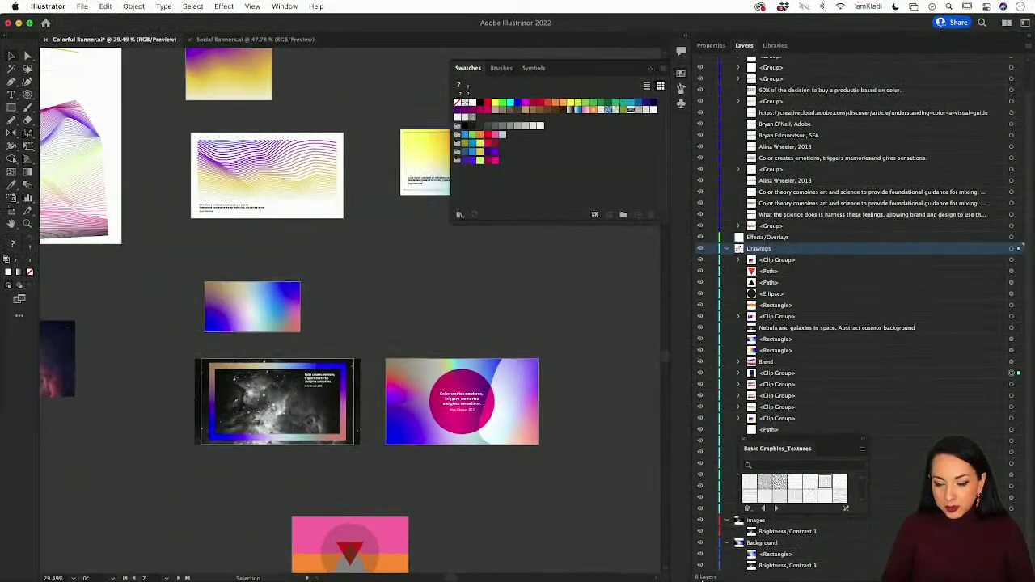
# Step: Examine the framed nebula banner, the yellow-to-blue gradient banner and the repeated COLOR lettering artboard up close
pyautogui.scroll(5, 311, 275)
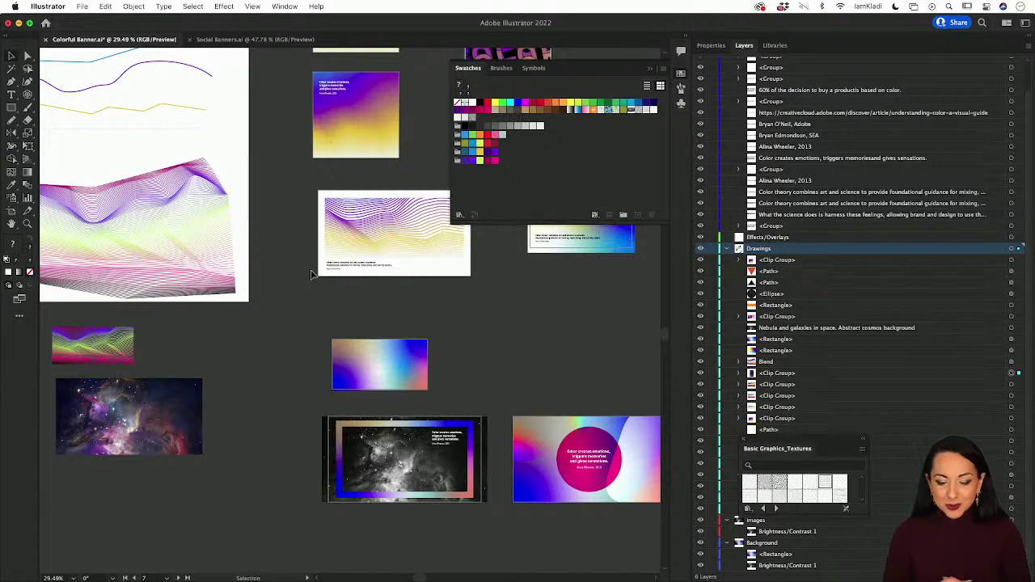
pyautogui.scroll(4, 380, 440)
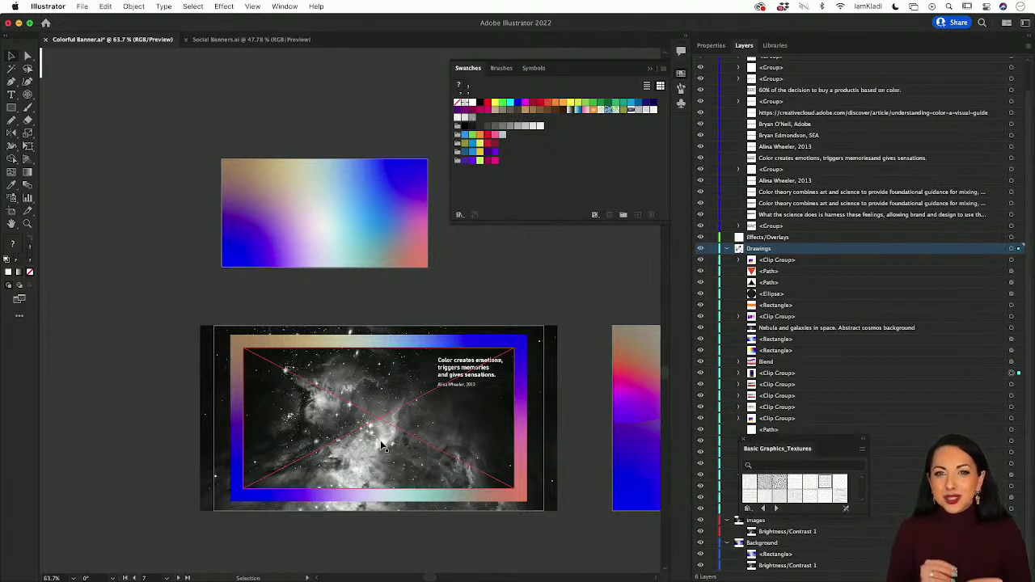
pyautogui.hscroll(10, 381, 446)
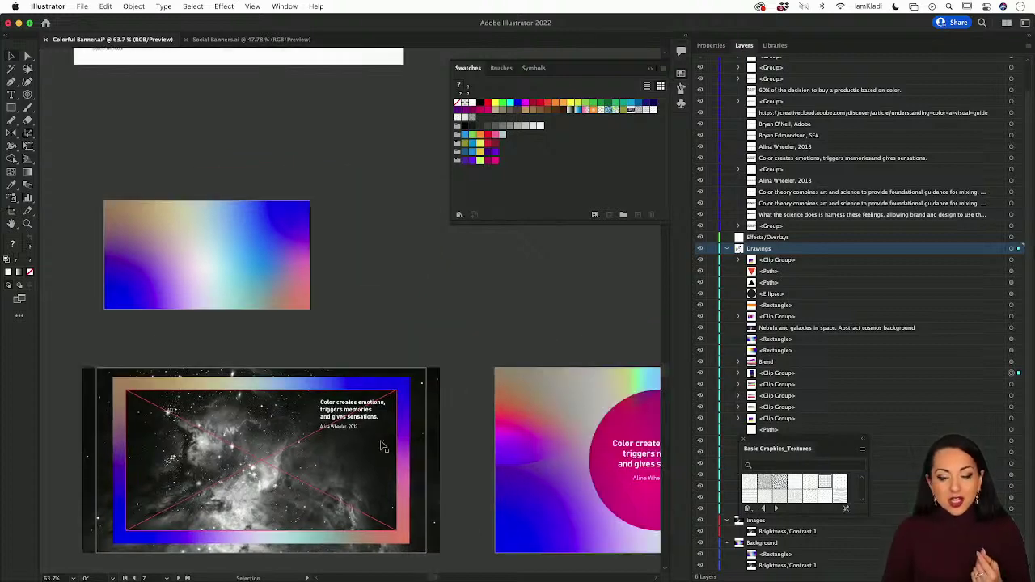
pyautogui.scroll(10, 383, 447)
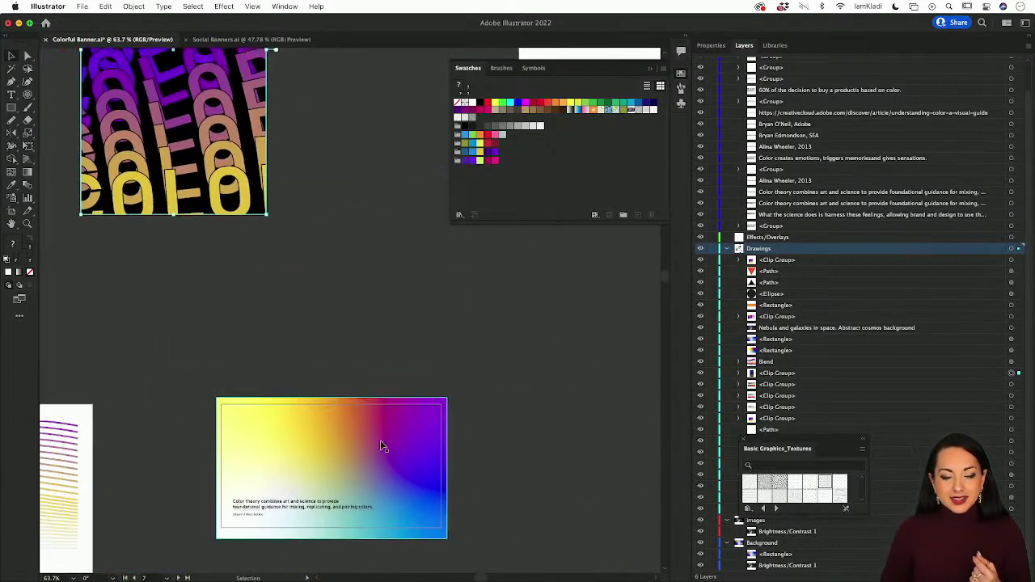
pyautogui.hscroll(-4, 383, 447)
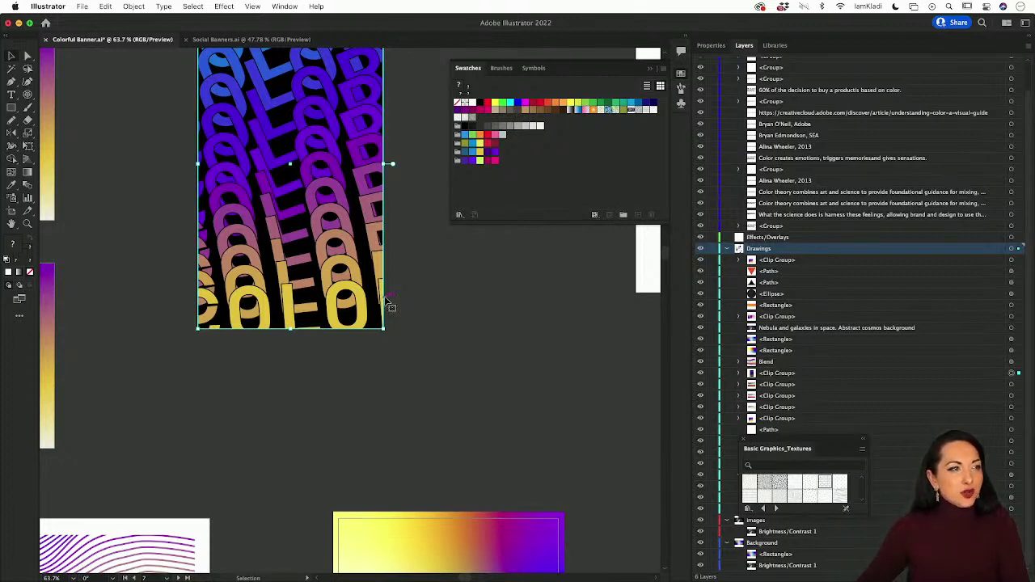
pyautogui.scroll(3, 441, 453)
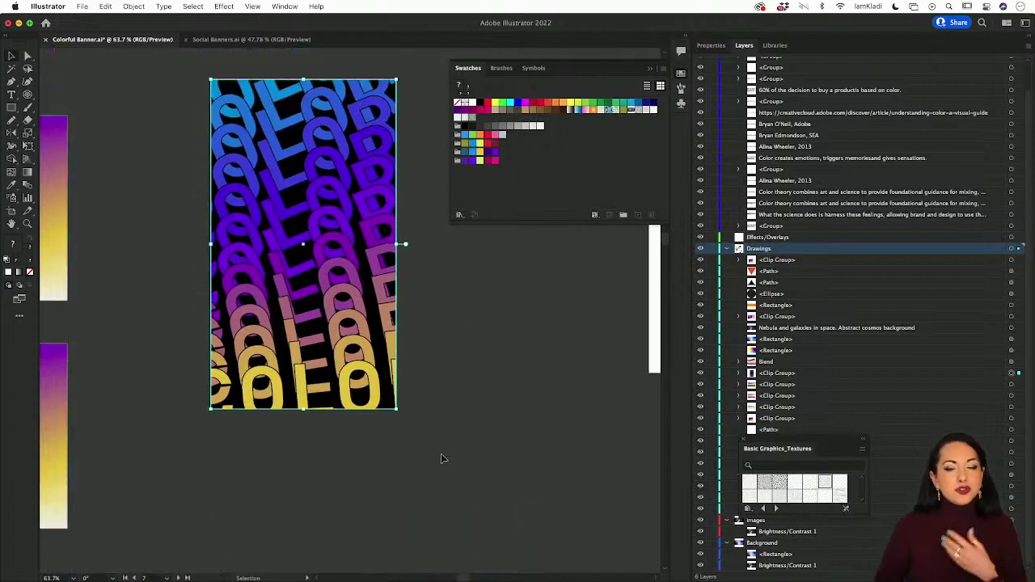
pyautogui.scroll(-3, 441, 459)
pyautogui.hscroll(-2, 441, 459)
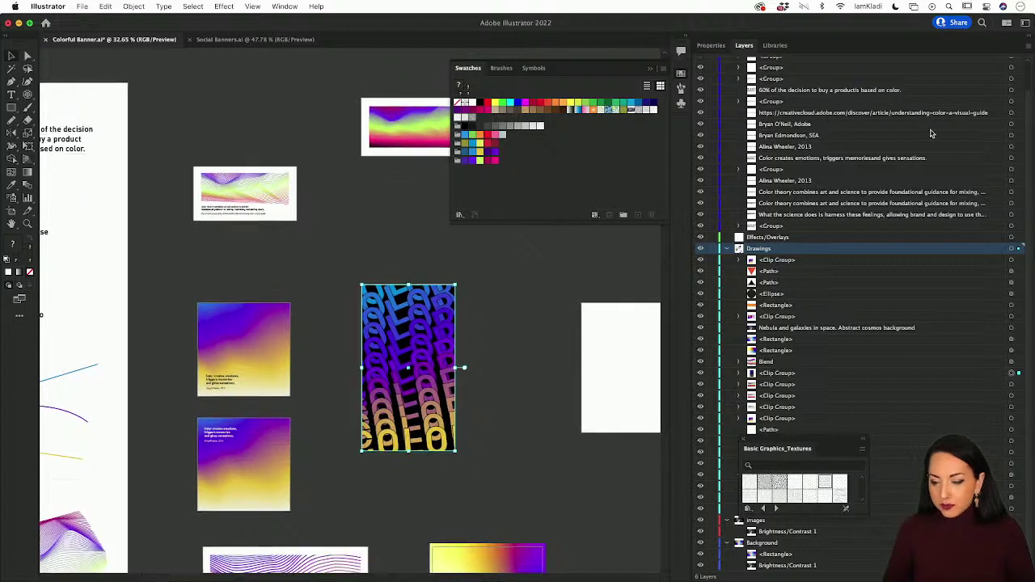
# Step: Narrow the docked Layers panel to enlarge the canvas area, and deselect the COLOR lettering artwork
pyautogui.moveTo(687, 129); pyautogui.dragTo(976, 121)
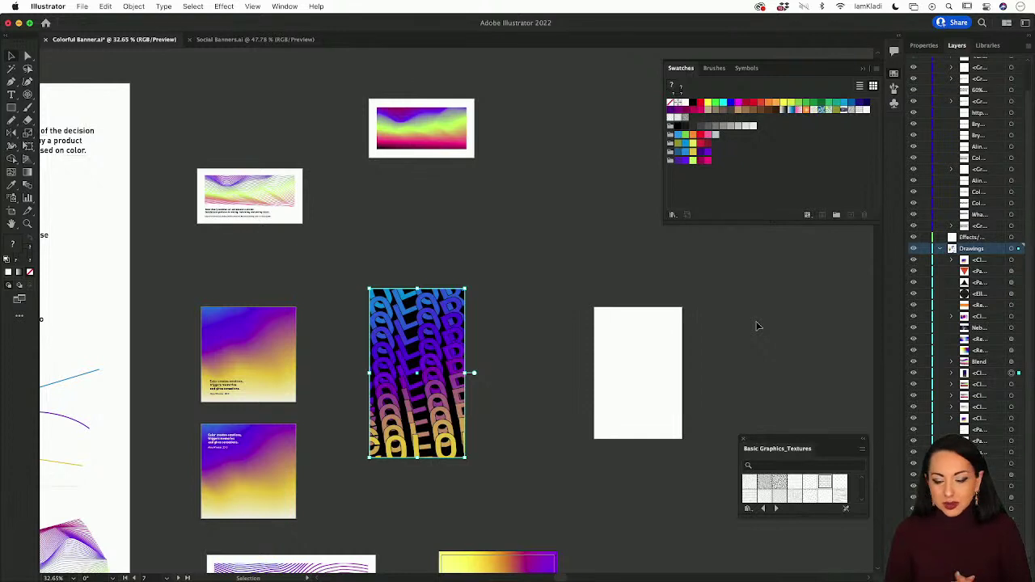
pyautogui.scroll(-3, 531, 423)
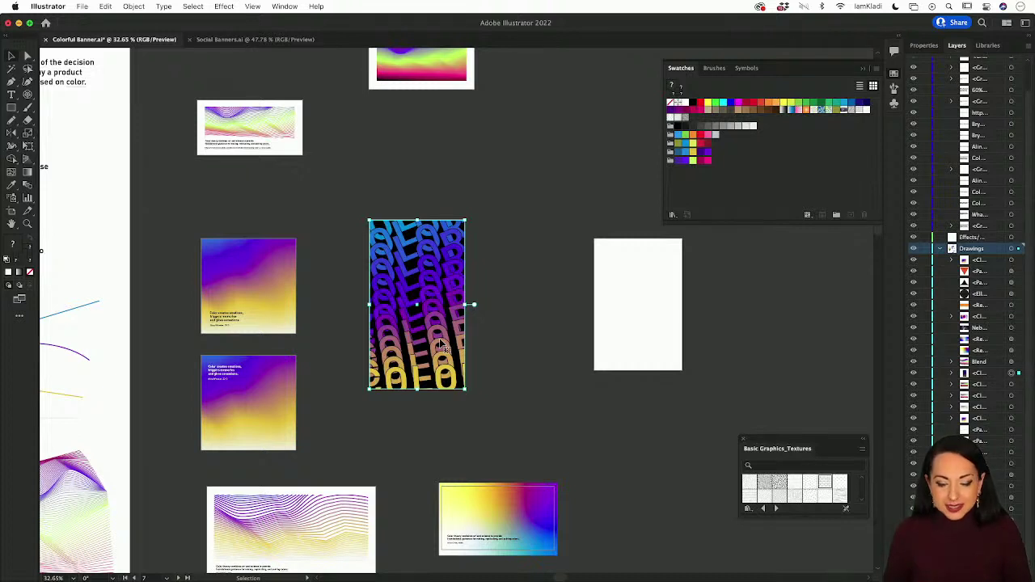
pyautogui.click(549, 341)
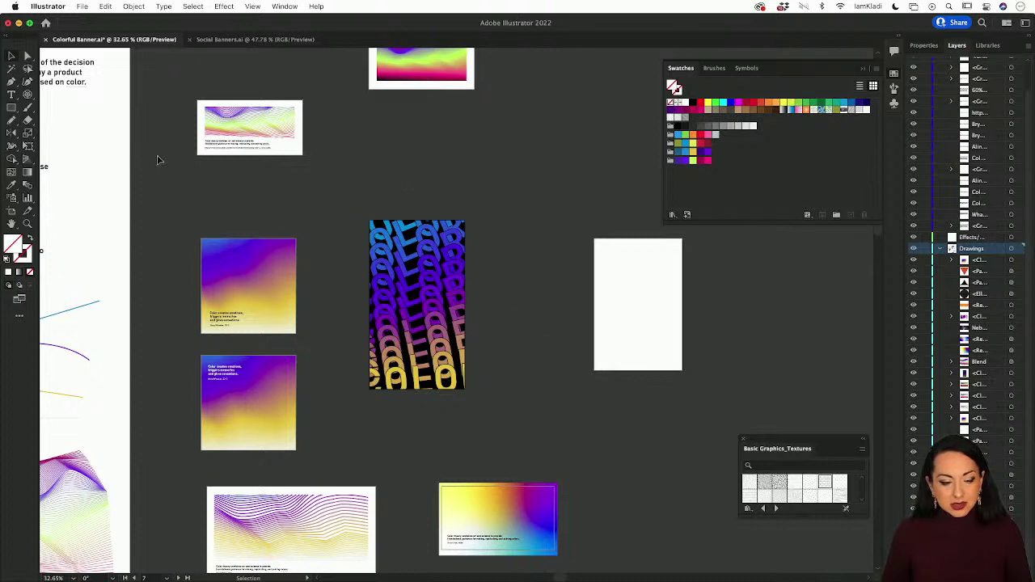
# Step: Create an area type frame about 818 by 493 on the blank portrait artboard beside the COLOR artwork, and clear its placeholder text
pyautogui.click(12, 95)
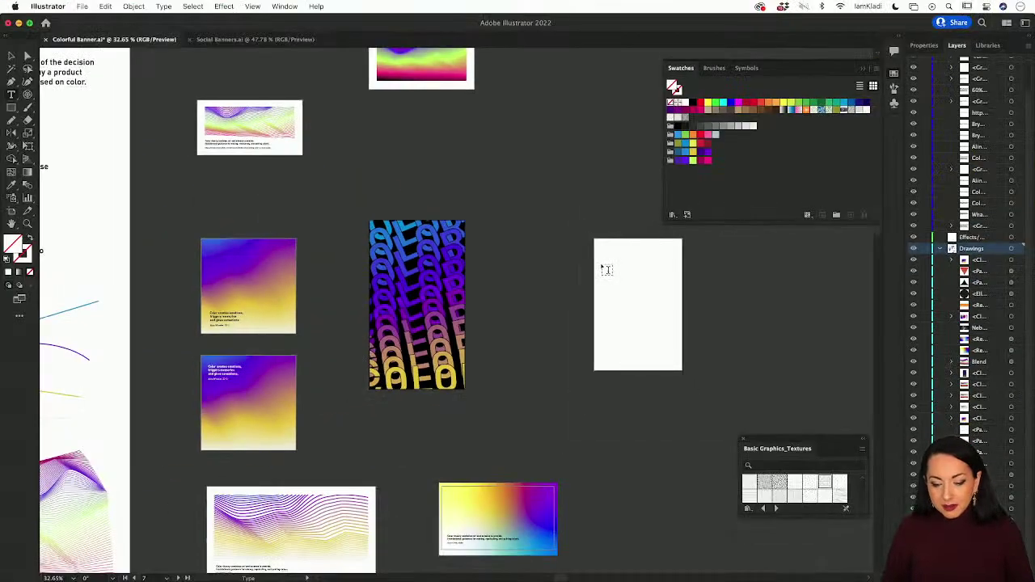
pyautogui.scroll(5, 607, 269)
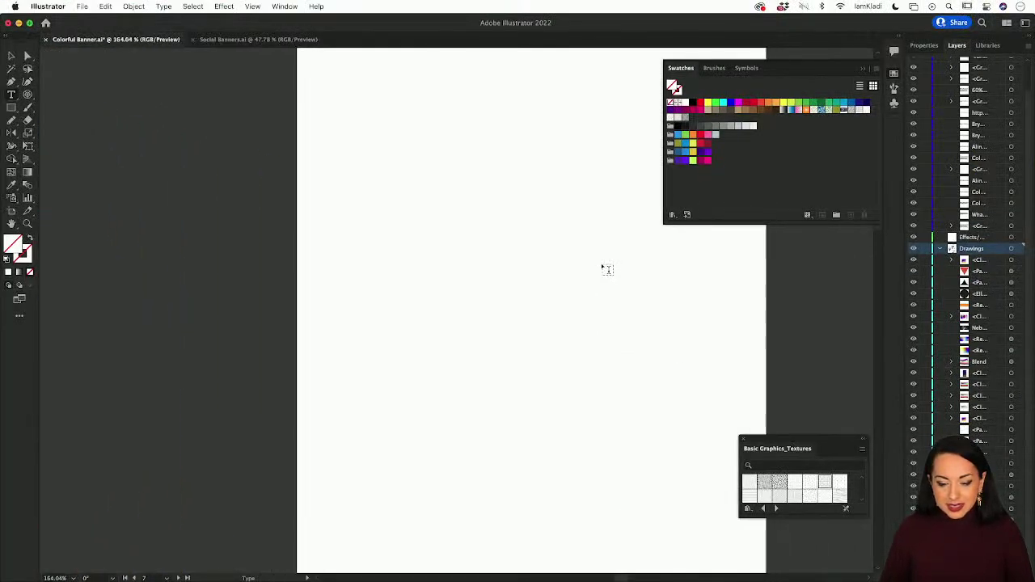
pyautogui.scroll(2, 607, 270)
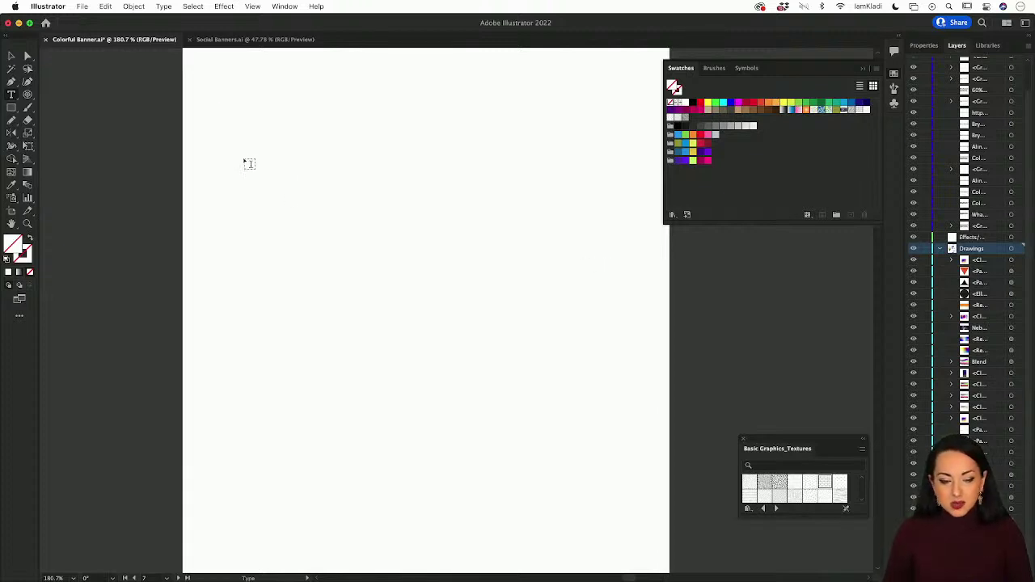
pyautogui.moveTo(222, 144); pyautogui.dragTo(613, 377)
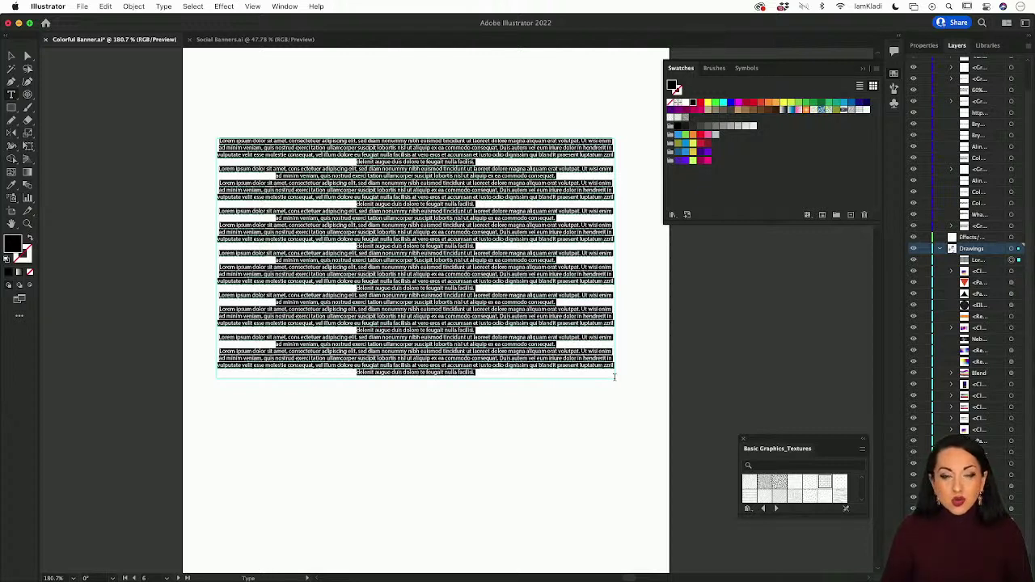
pyautogui.press('BackSpace')
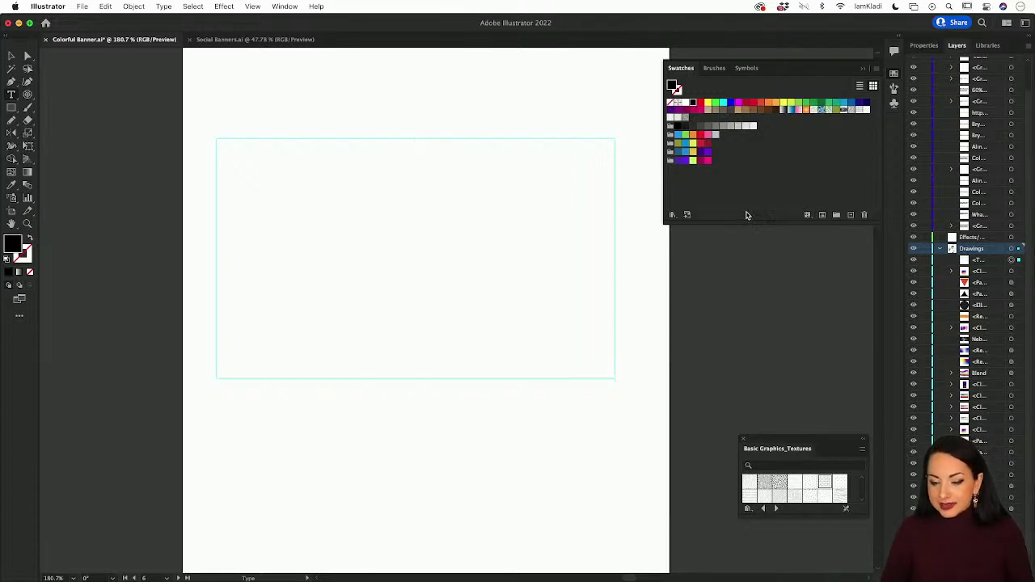
# Step: Set the empty text frame's paragraph alignment to left
pyautogui.scroll(3, 434, 172)
pyautogui.scroll(-2, 434, 171)
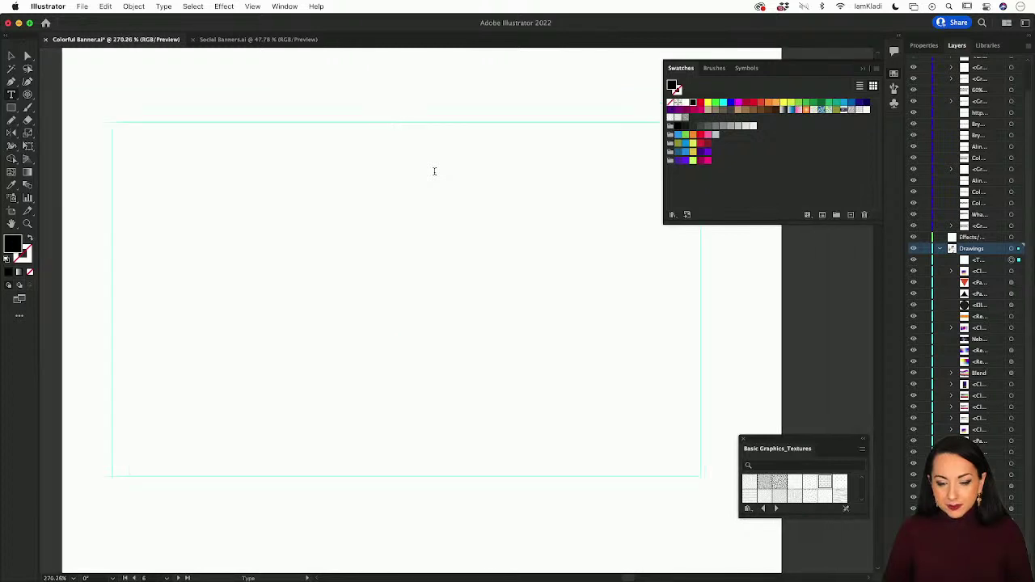
pyautogui.click(924, 45)
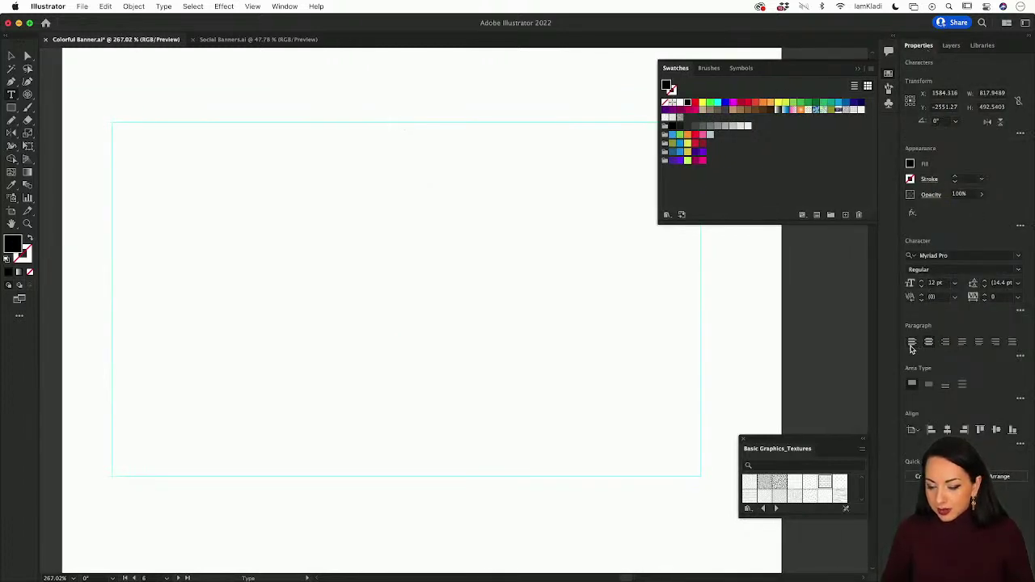
pyautogui.click(912, 343)
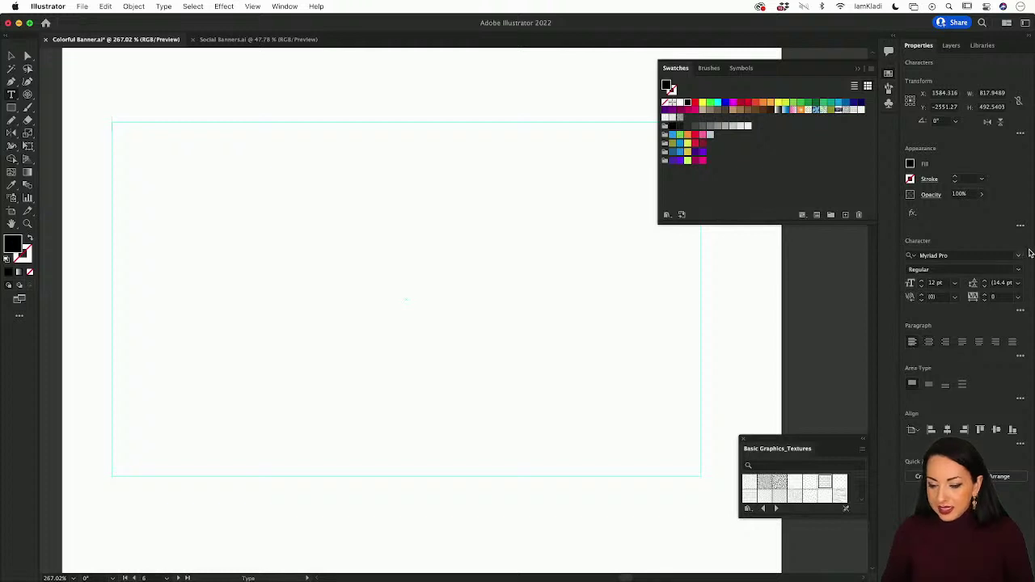
# Step: Set the empty text frame's font to AtomicBomb
pyautogui.click(1018, 256)
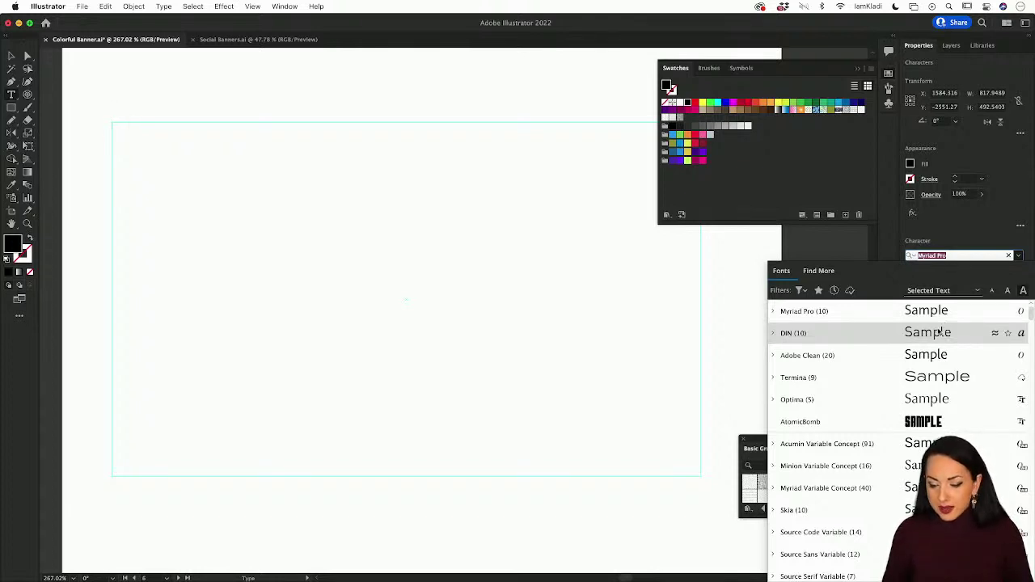
pyautogui.click(914, 428)
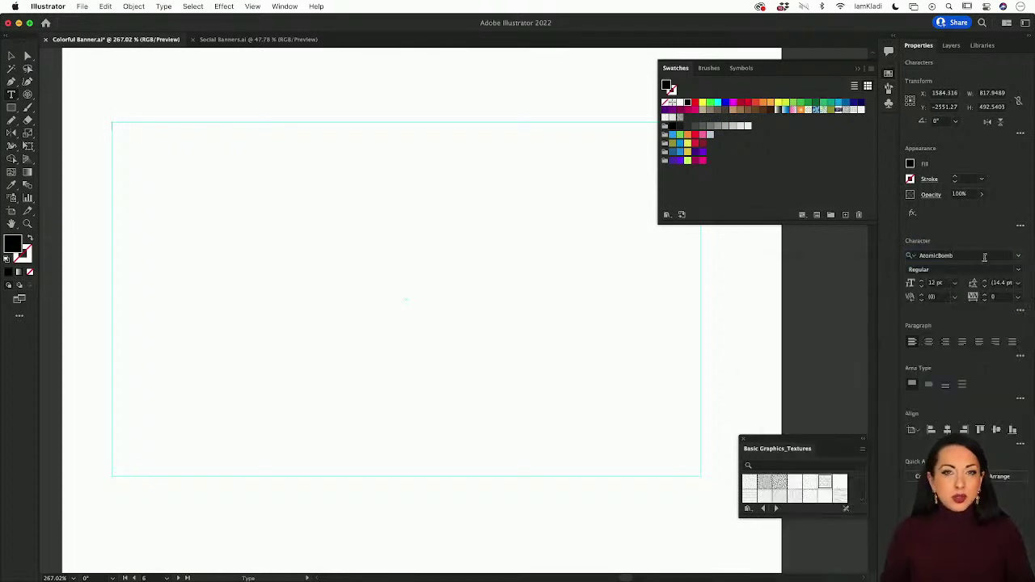
# Step: Browse the Adobe Fonts available for activation, filtering them to heavy weight and extended width
pyautogui.click(1019, 256)
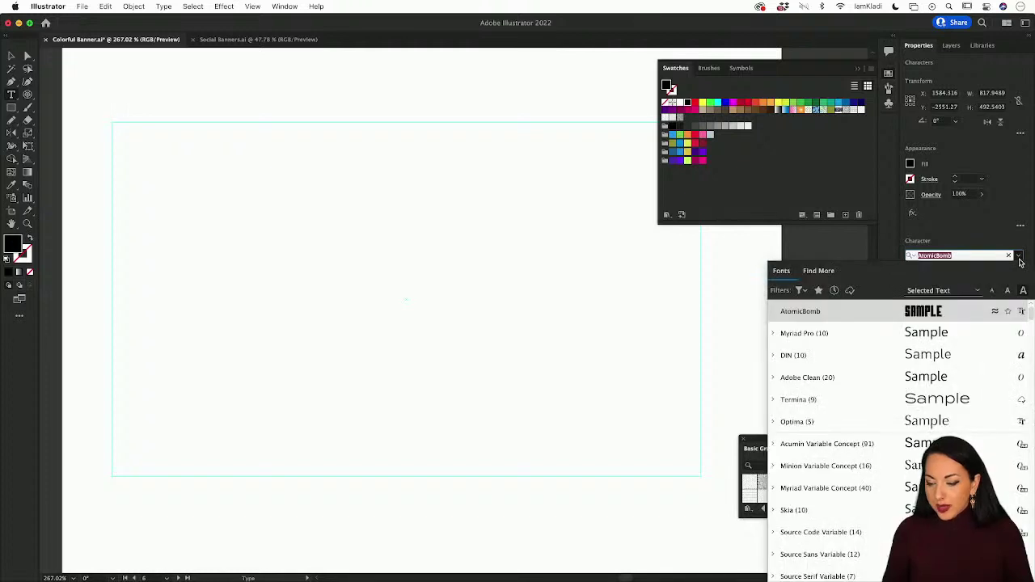
pyautogui.click(821, 278)
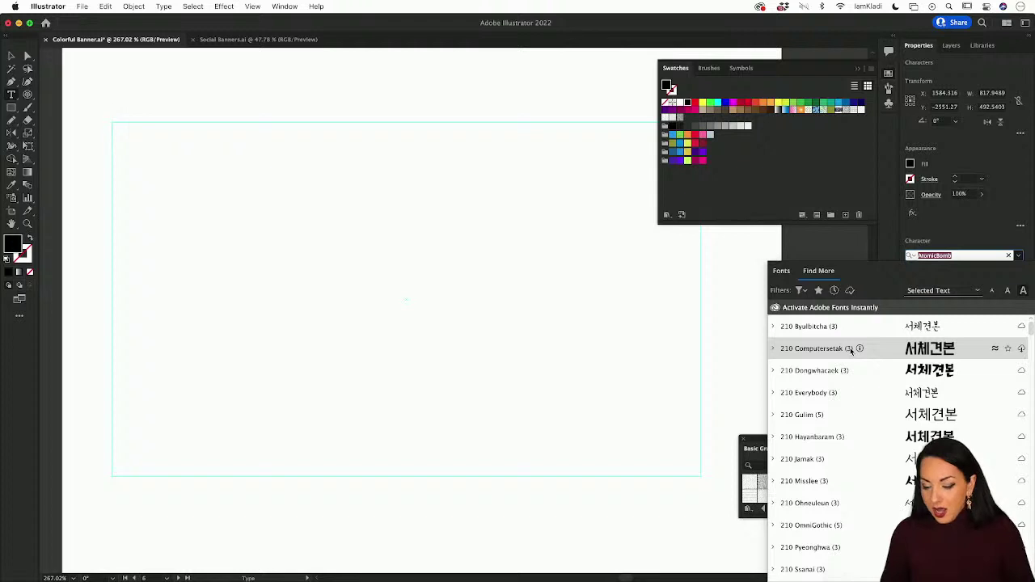
pyautogui.scroll(-5, 851, 350)
pyautogui.scroll(-3, 851, 350)
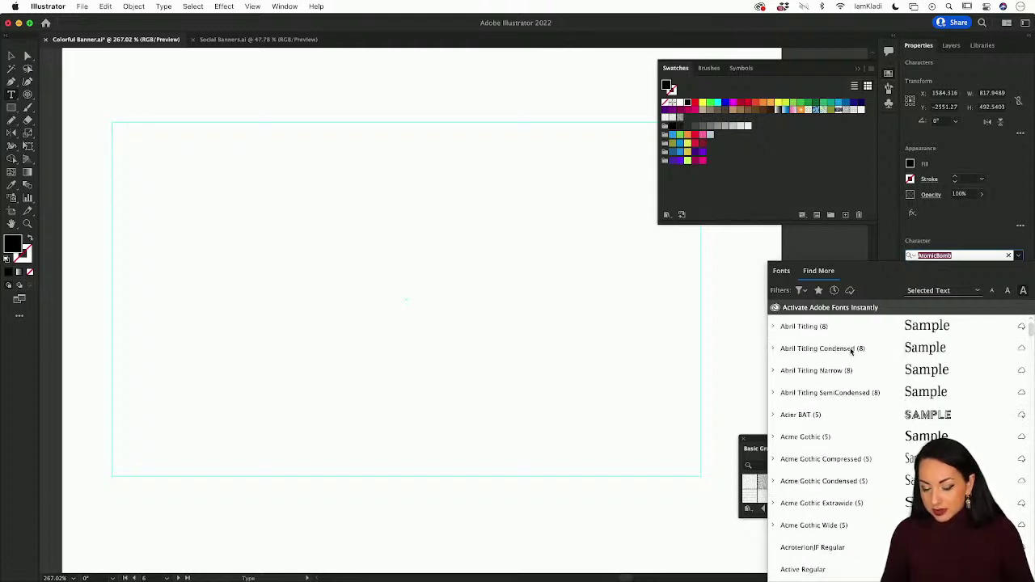
pyautogui.click(800, 291)
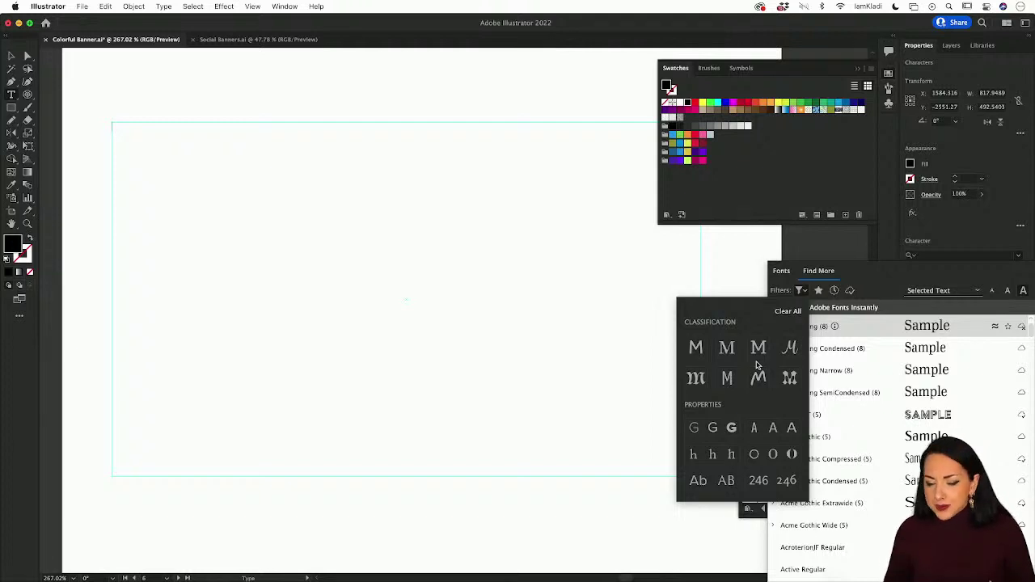
pyautogui.click(731, 431)
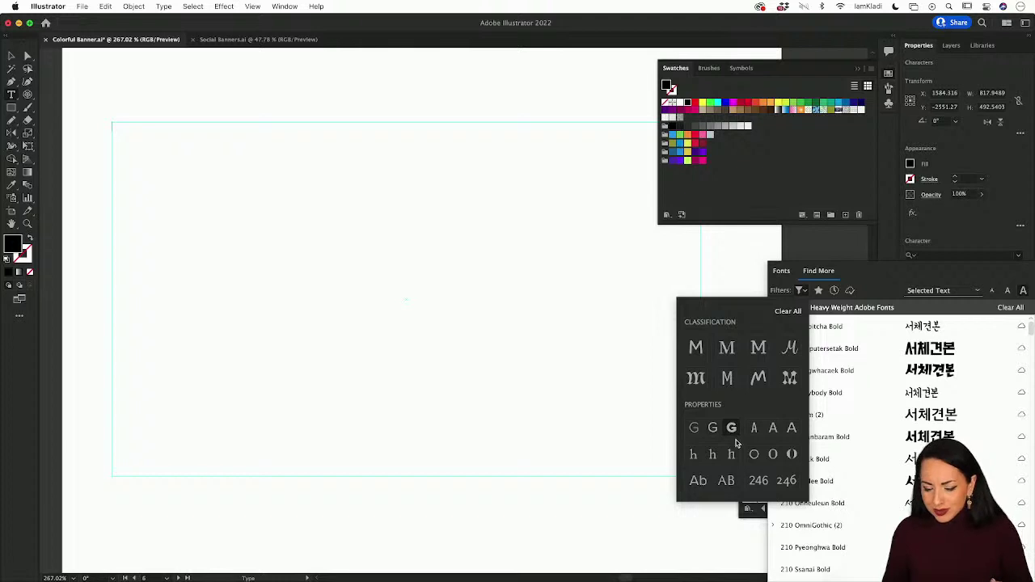
pyautogui.click(788, 436)
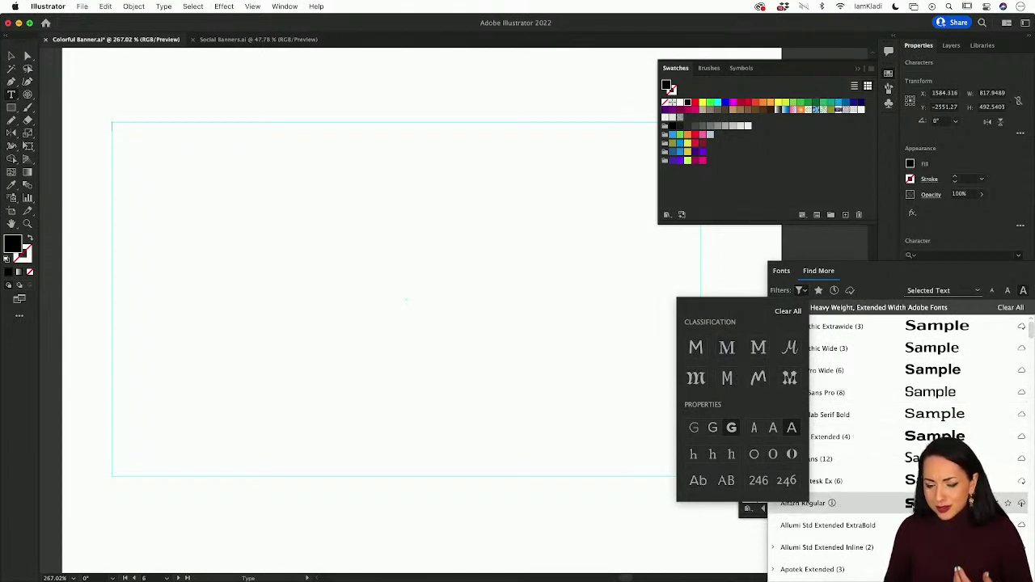
# Step: Enter COLOR in the text frame and set its font size to 100 pt
pyautogui.click(397, 201)
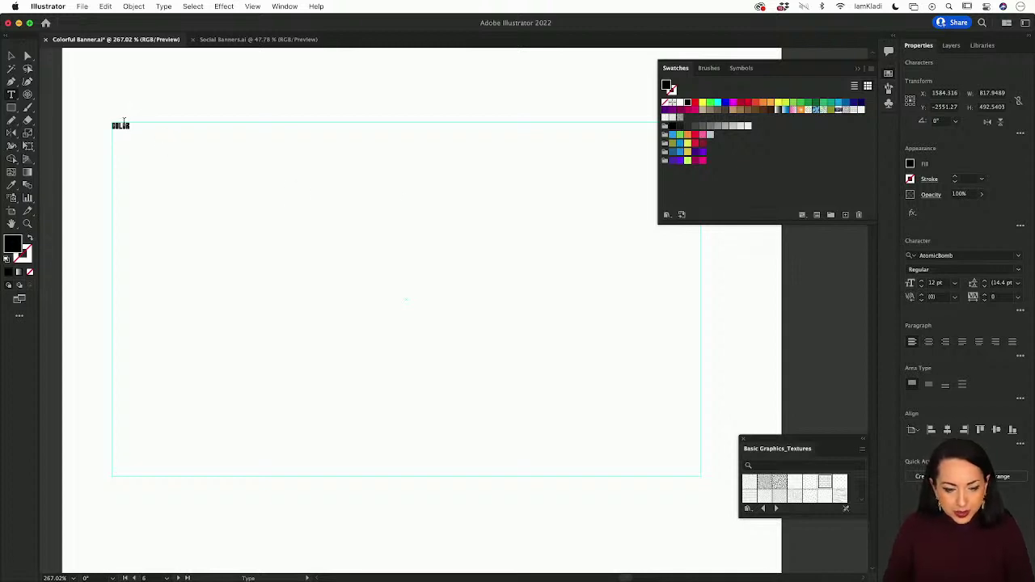
pyautogui.press('super+a')
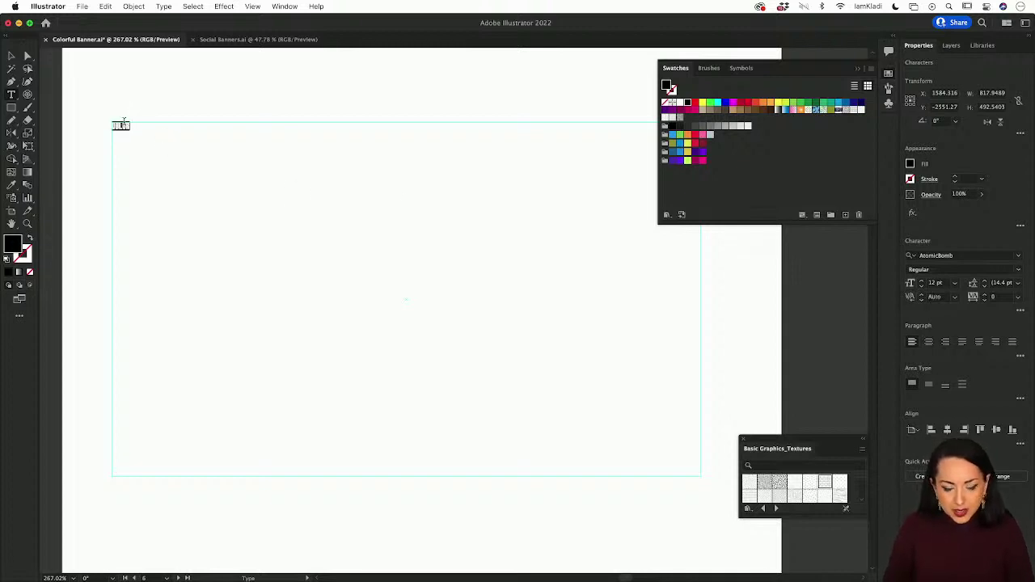
pyautogui.click(922, 281)
pyautogui.doubleClick(935, 283)
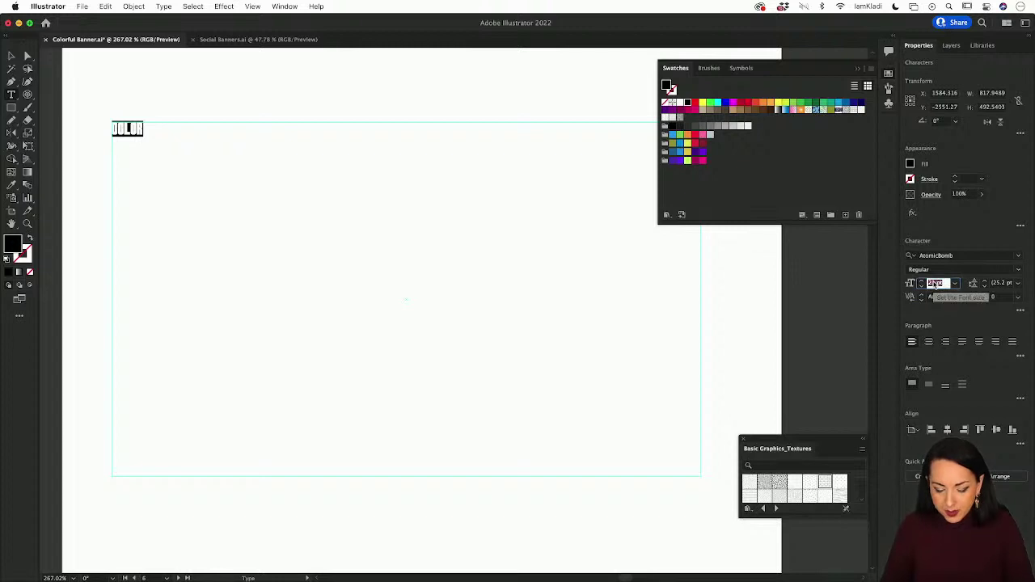
pyautogui.write('30')
pyautogui.press('Return')
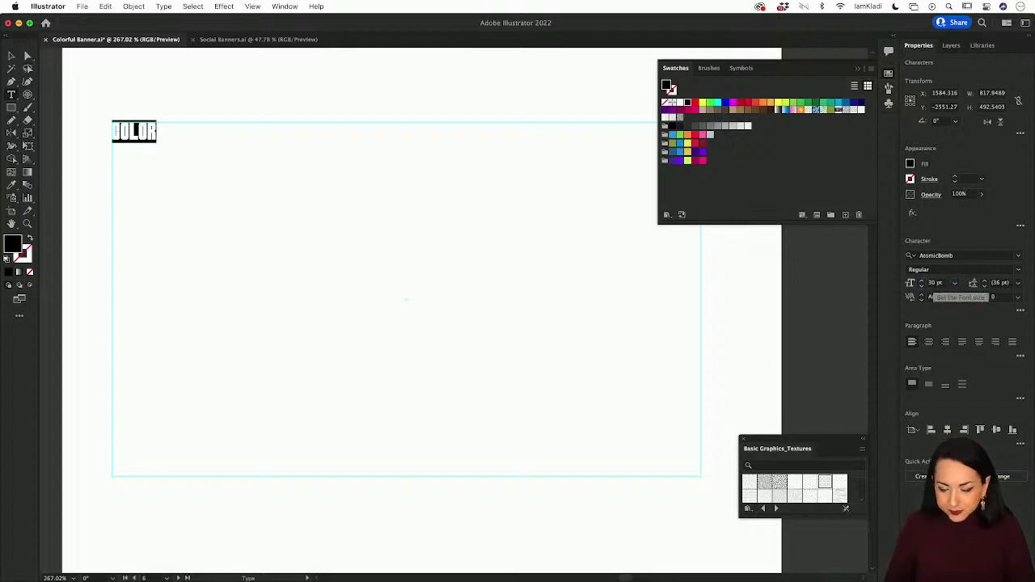
pyautogui.doubleClick(936, 283)
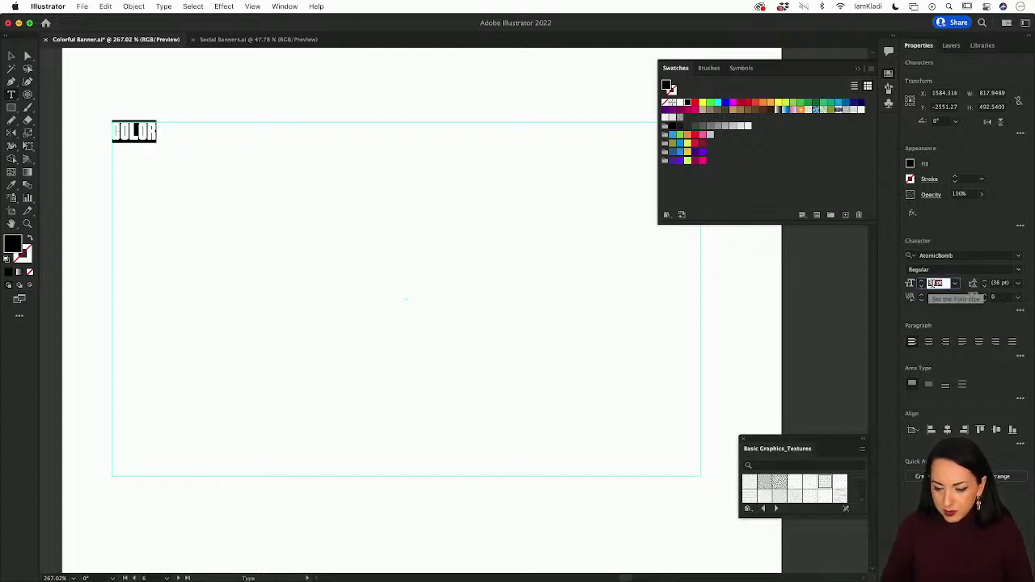
pyautogui.write('100')
pyautogui.press('Return')
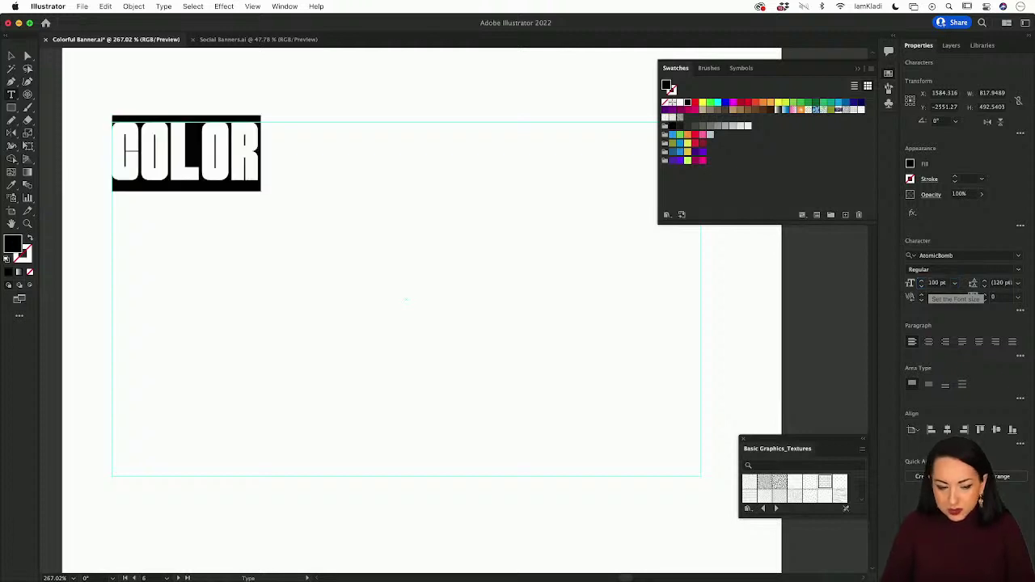
# Step: Preview heavy, extended-width fonts such as Glamor and Kepler Std Black Extended Subhead on the COLOR text
pyautogui.click(10, 56)
pyautogui.scroll(3, 217, 183)
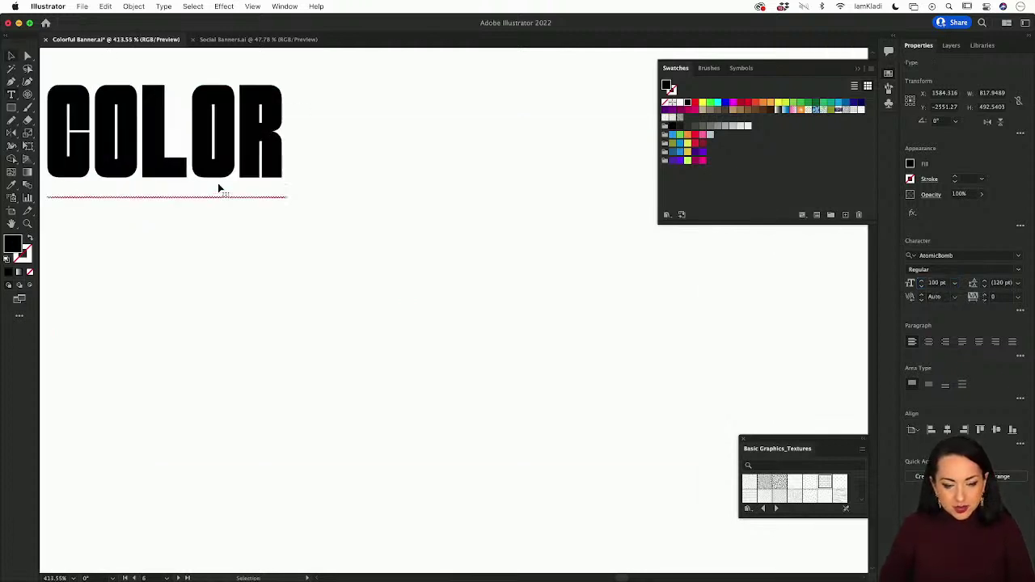
pyautogui.hscroll(-2, 218, 182)
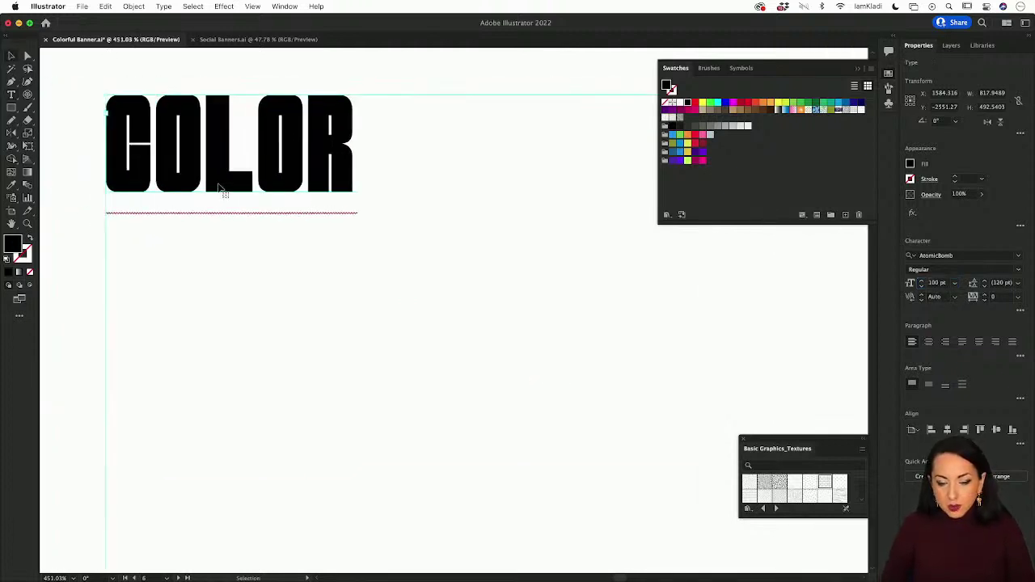
pyautogui.click(1018, 256)
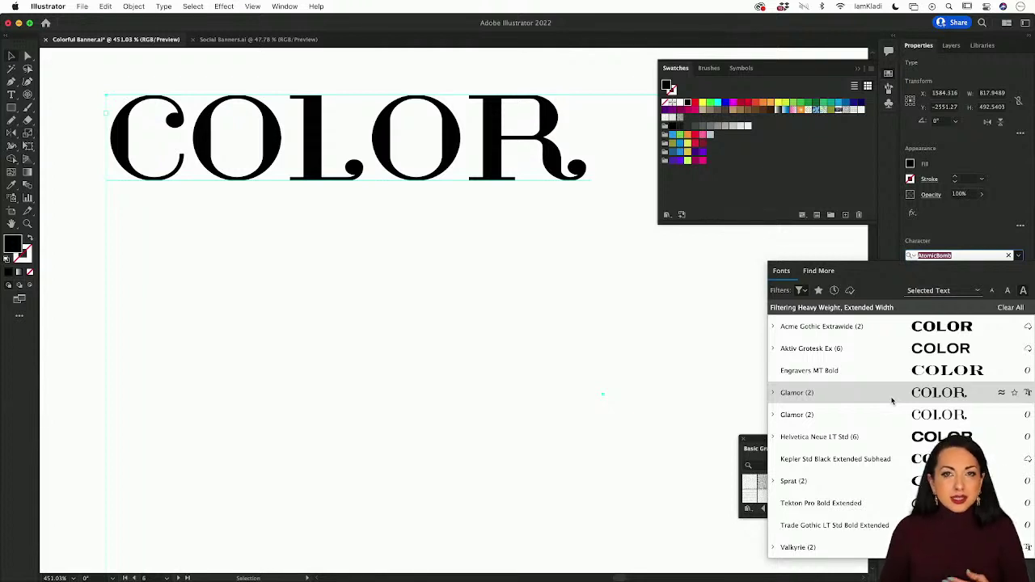
pyautogui.click(874, 458)
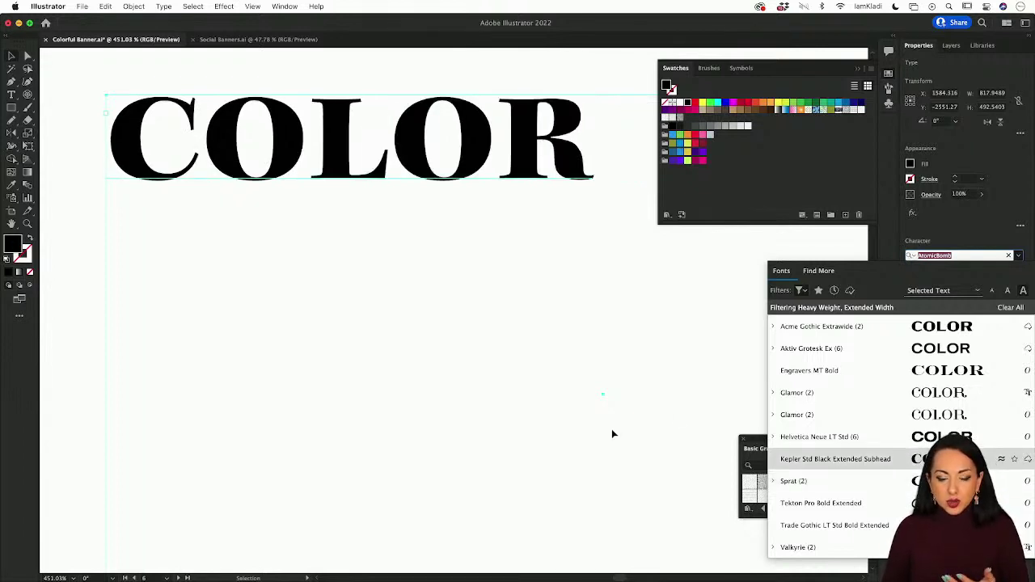
pyautogui.click(631, 433)
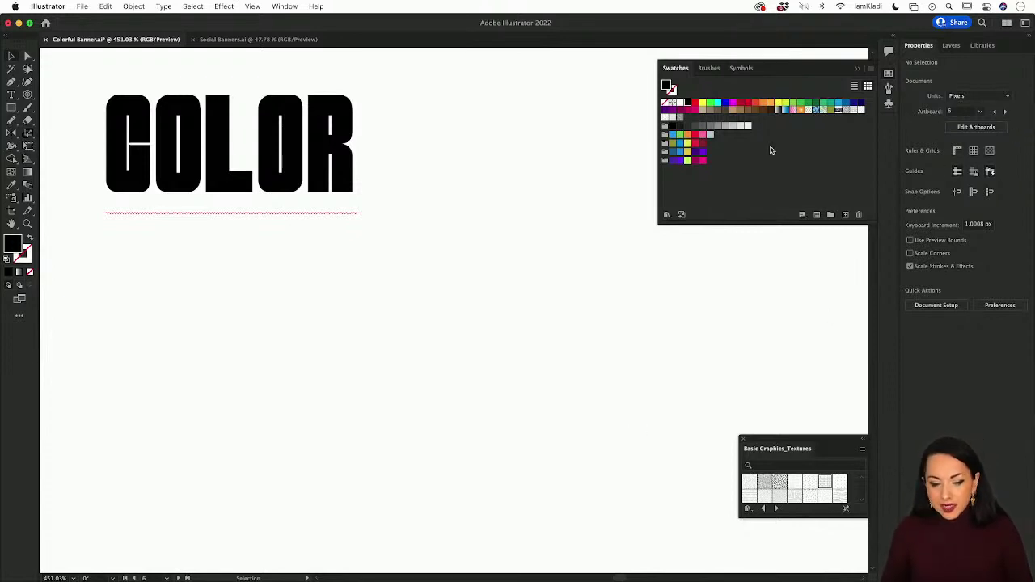
# Step: Clear the heavy-weight and extended-width filters from the font list for the COLOR text
pyautogui.click(348, 162)
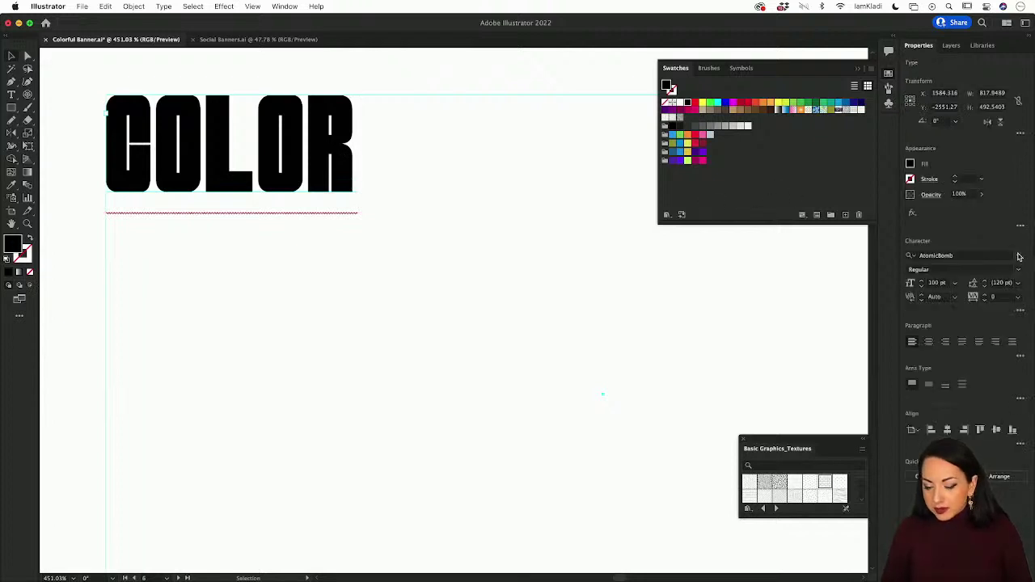
pyautogui.click(1019, 257)
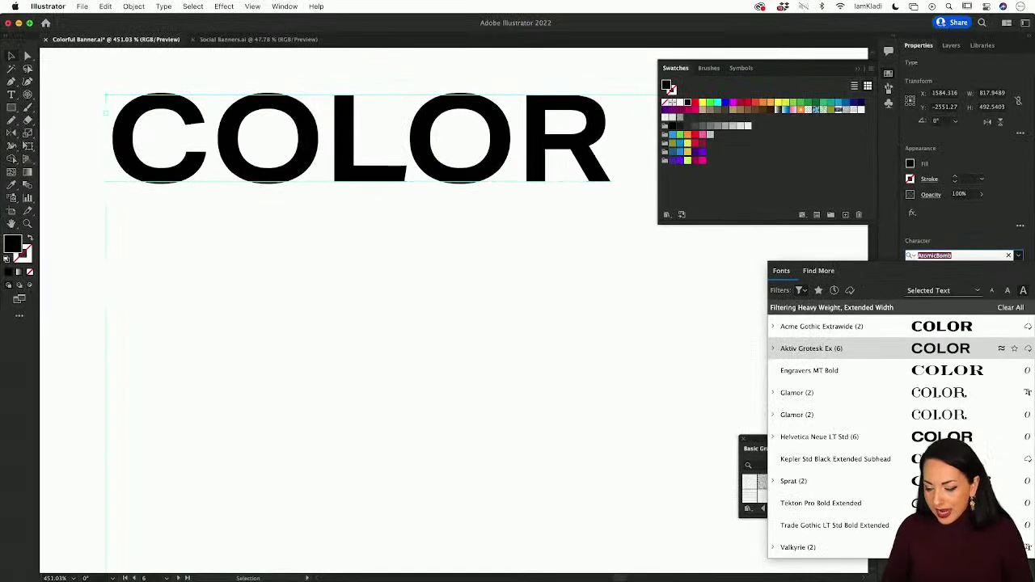
pyautogui.click(801, 291)
pyautogui.click(797, 311)
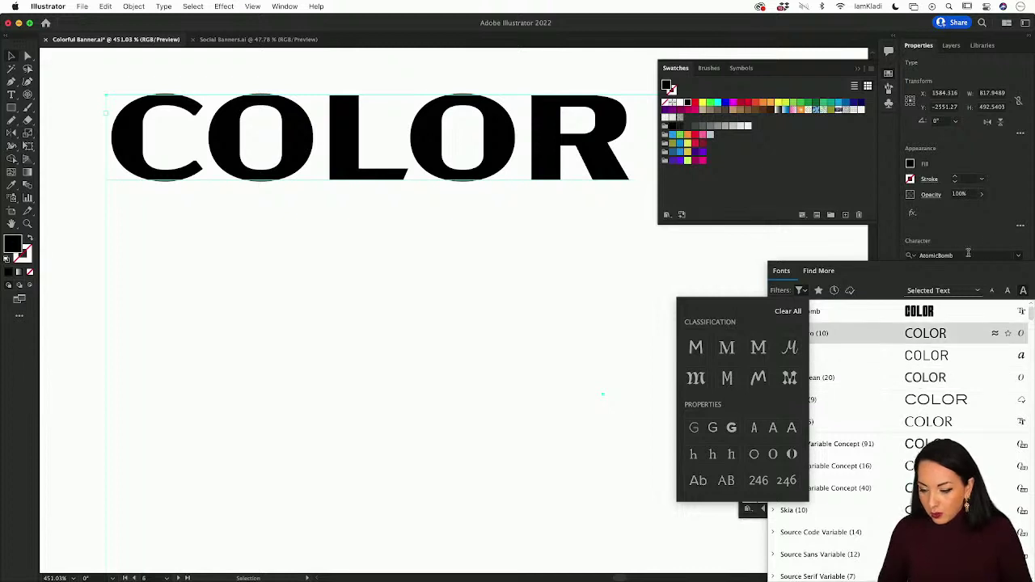
# Step: Activate the 210 Computersetak family from Adobe Fonts and apply it to the COLOR text
pyautogui.click(1005, 268)
pyautogui.click(819, 271)
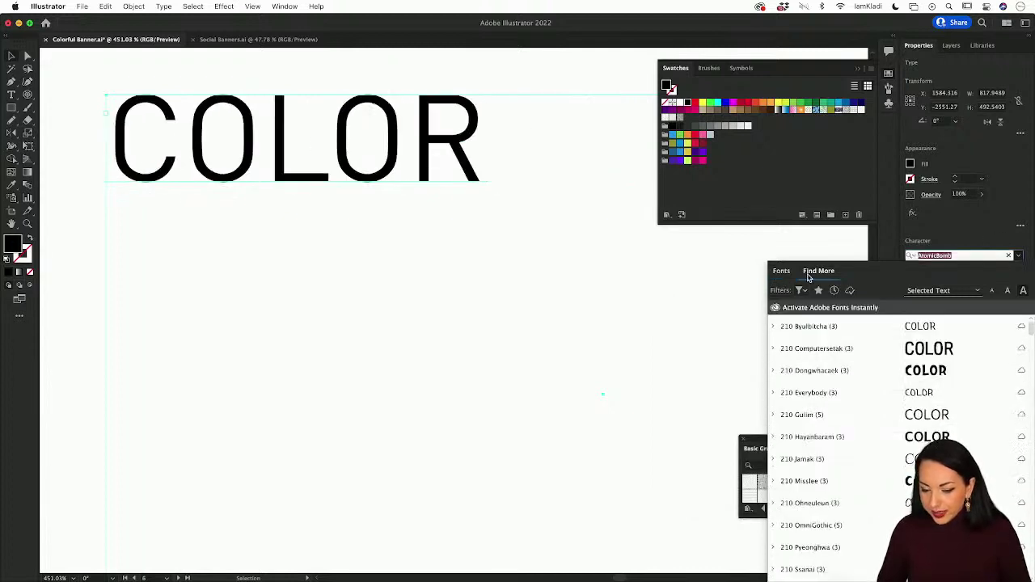
pyautogui.click(1022, 349)
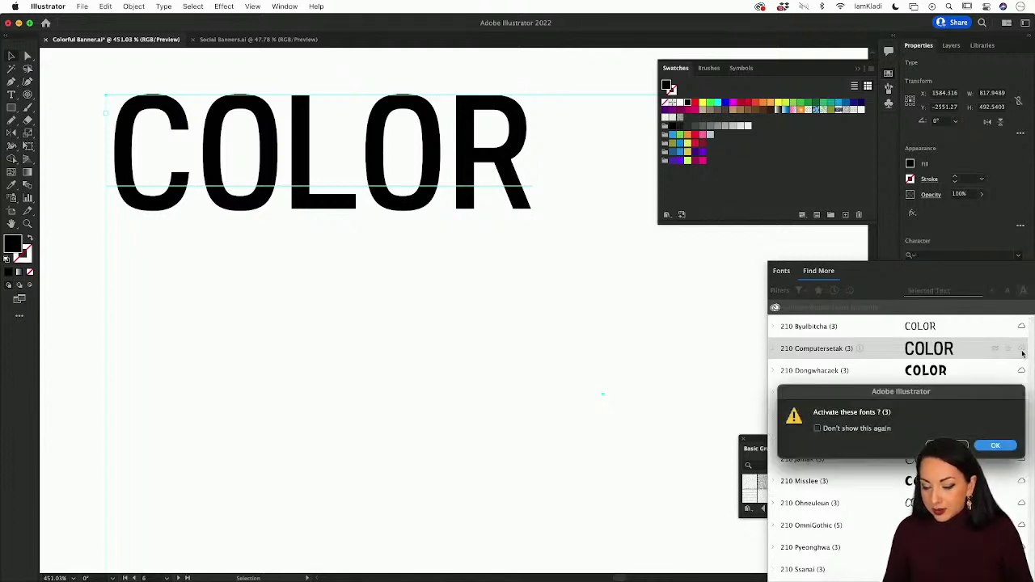
pyautogui.click(994, 447)
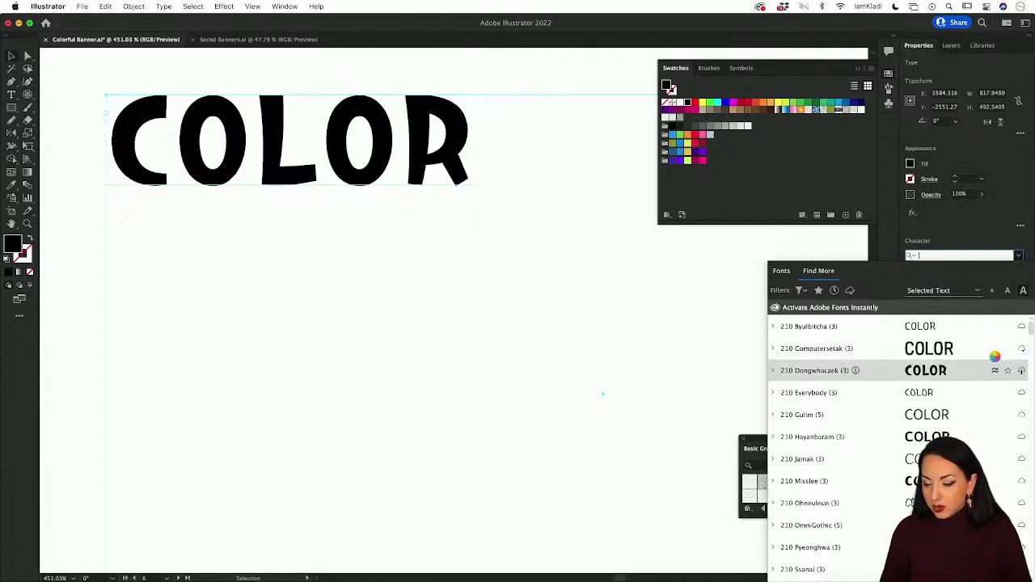
pyautogui.click(860, 359)
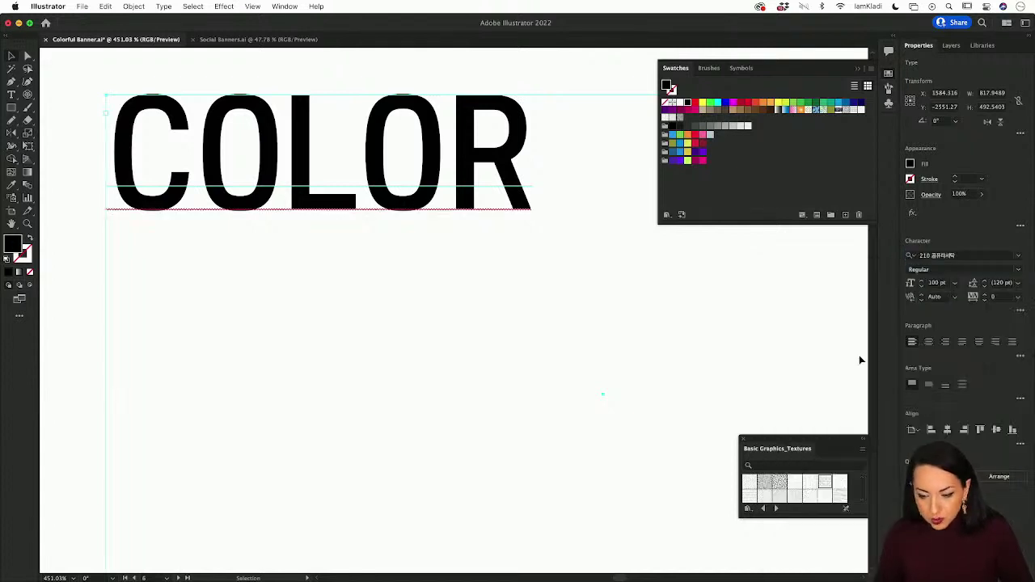
pyautogui.click(944, 256)
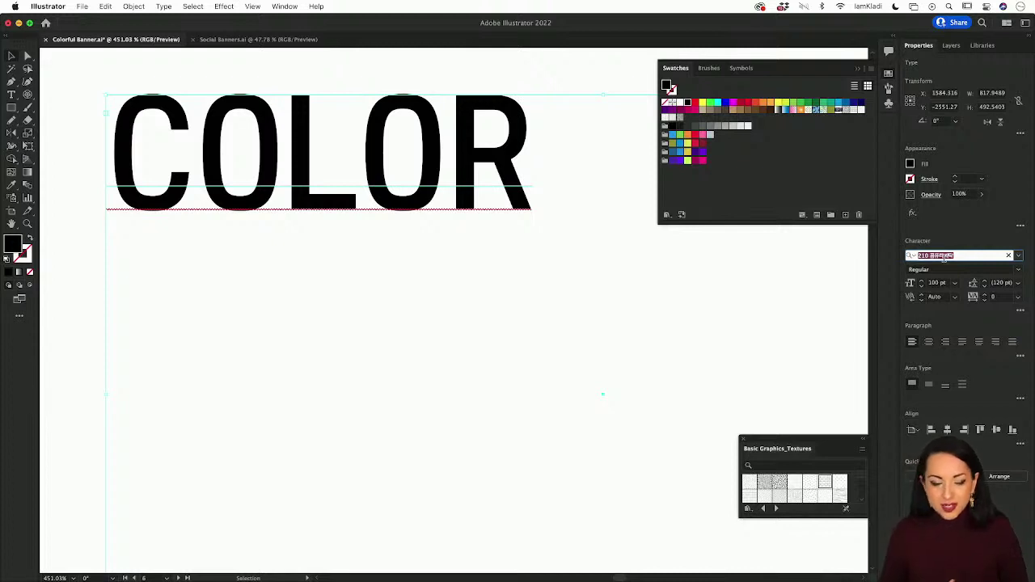
pyautogui.click(525, 314)
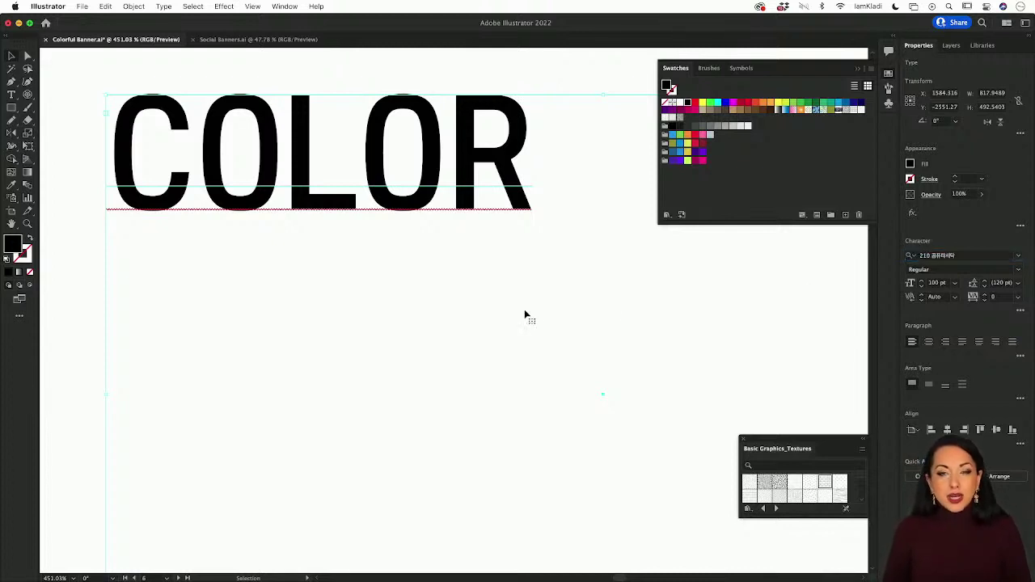
pyautogui.scroll(-5, 525, 315)
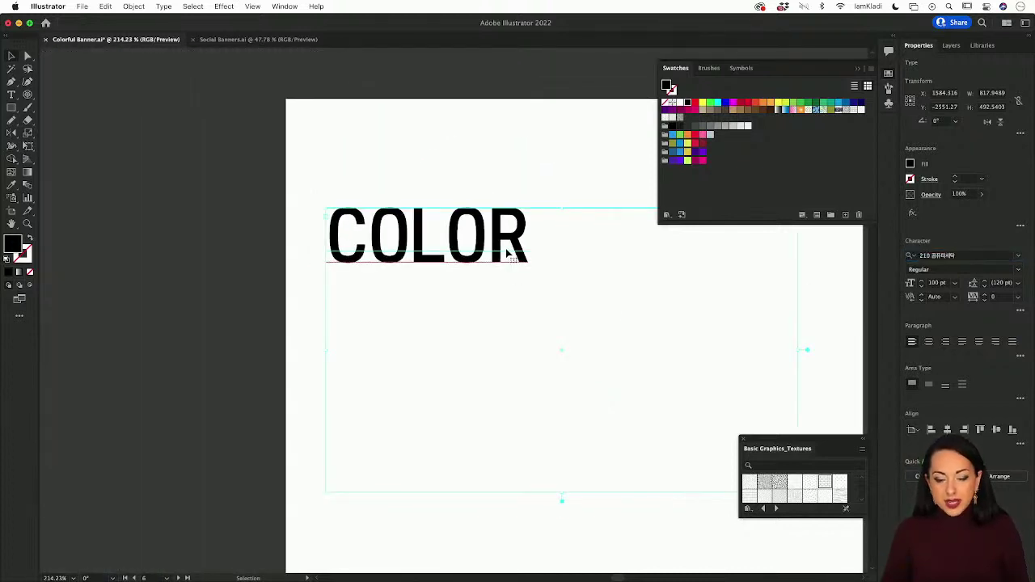
pyautogui.hscroll(2, 508, 253)
pyautogui.doubleClick(463, 243)
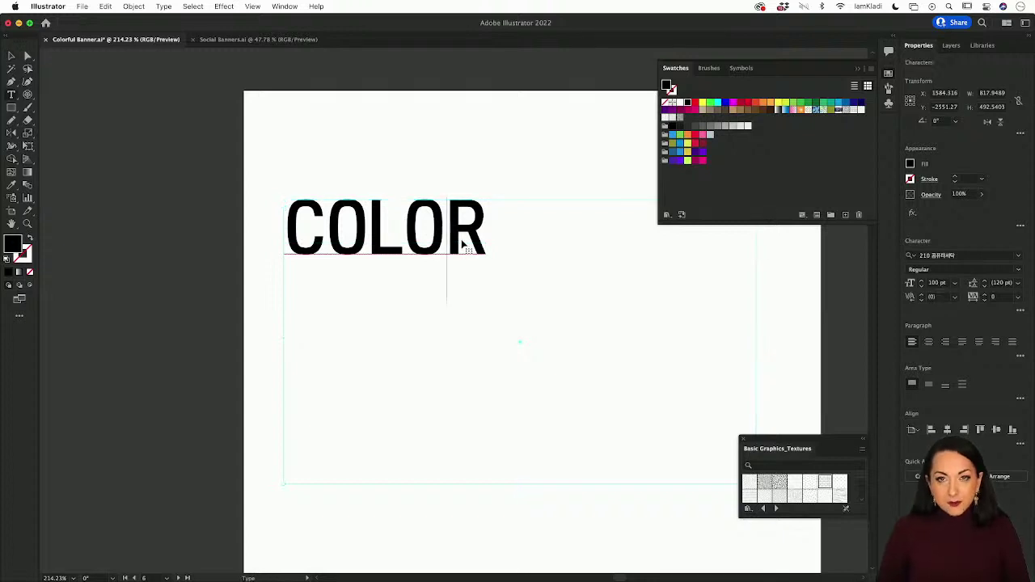
pyautogui.hscroll(2, 465, 243)
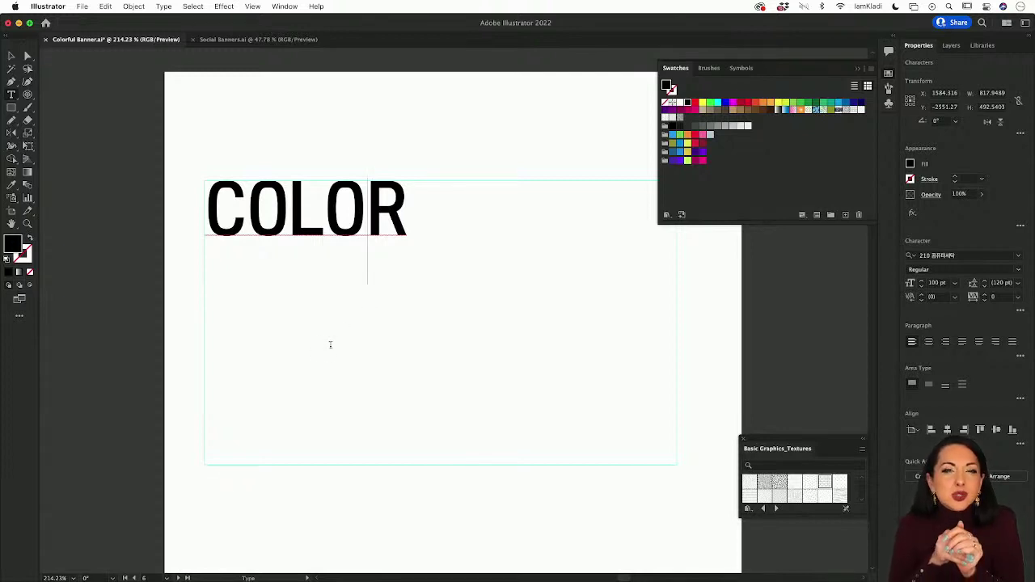
pyautogui.click(8, 57)
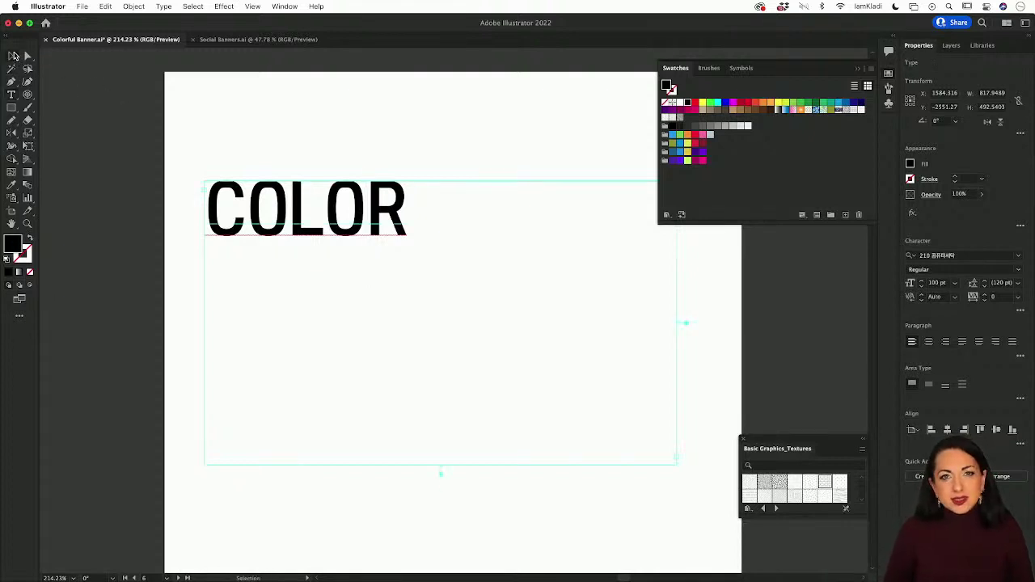
pyautogui.hscroll(2, 326, 241)
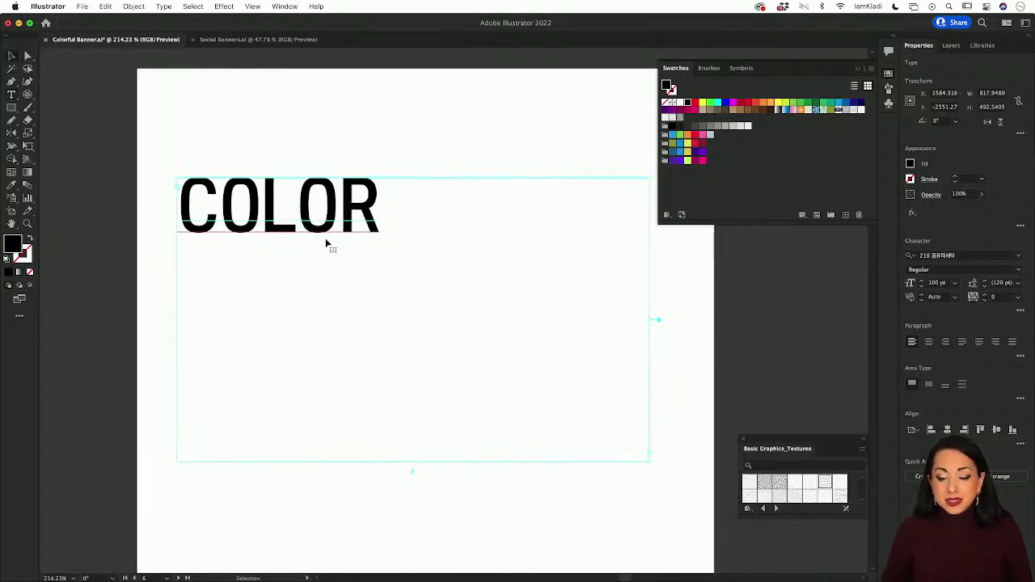
# Step: Move the COLOR text object from the Drawings layer into the Text layer
pyautogui.click(632, 314)
pyautogui.click(278, 200)
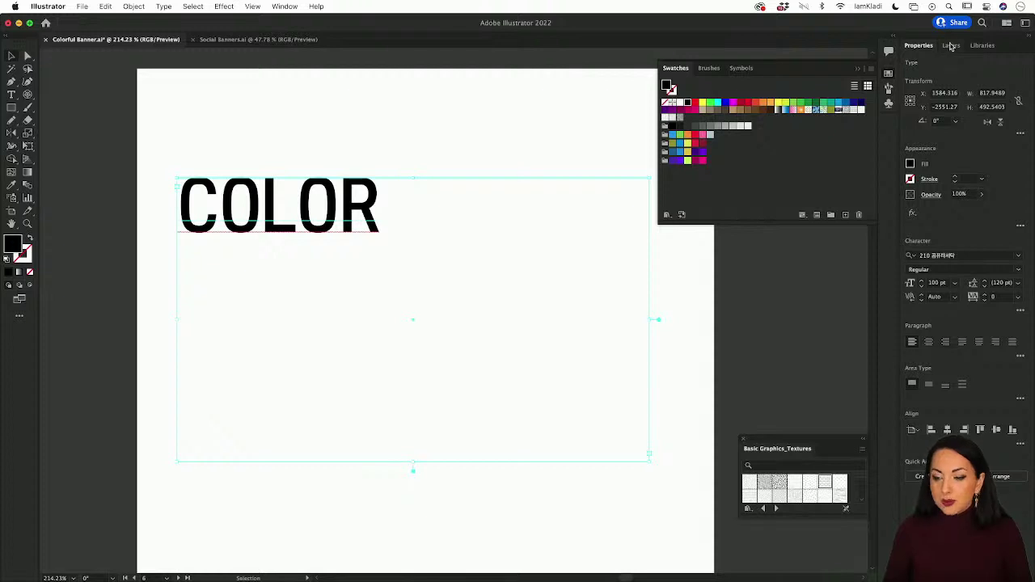
pyautogui.click(952, 46)
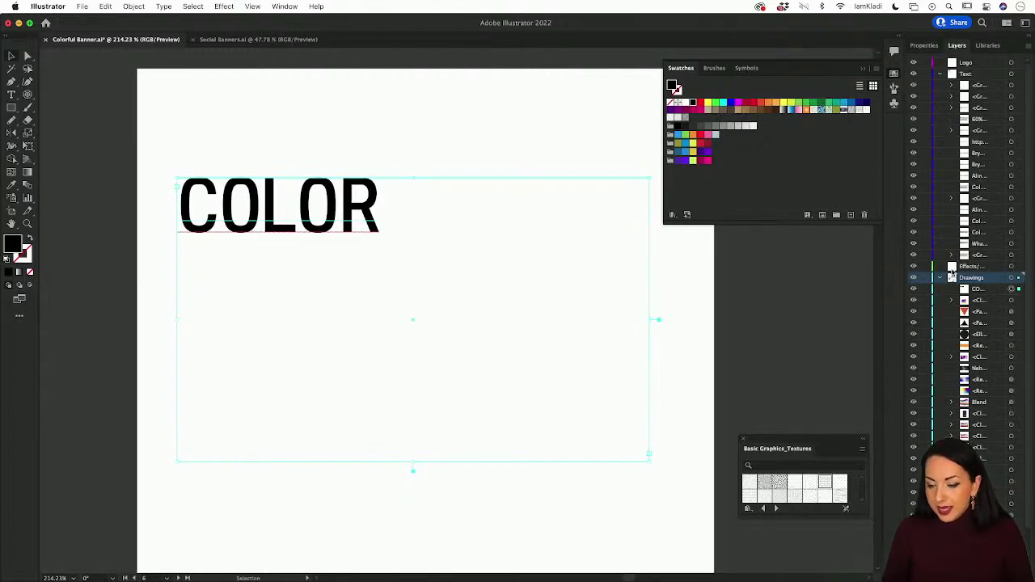
pyautogui.click(975, 291)
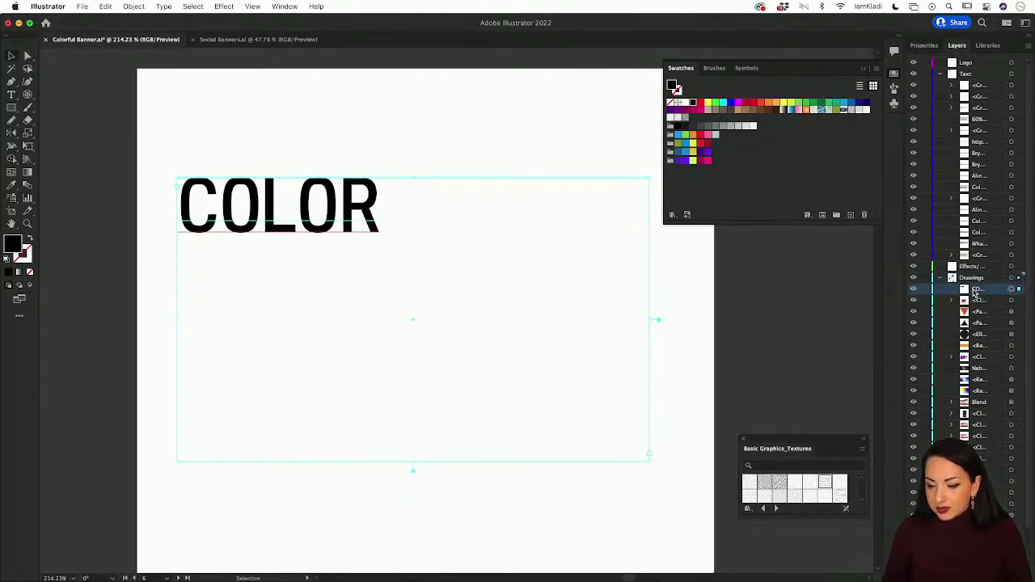
pyautogui.moveTo(975, 291); pyautogui.dragTo(964, 75)
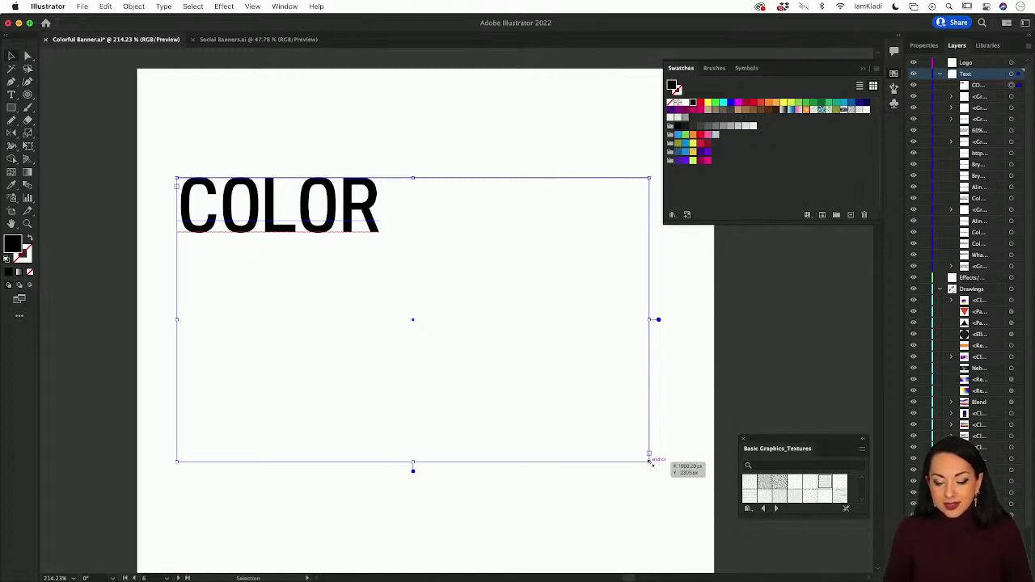
# Step: Shrink the COLOR text frame and paste repeated COLOR words after the existing word
pyautogui.moveTo(649, 457); pyautogui.dragTo(579, 365)
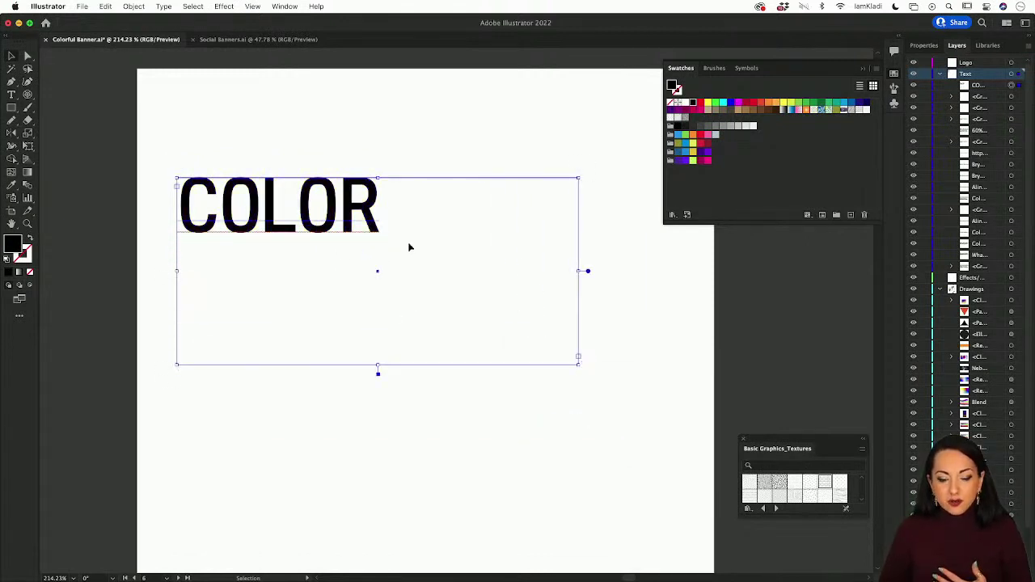
pyautogui.doubleClick(366, 229)
pyautogui.press('super+a')
pyautogui.click(365, 229)
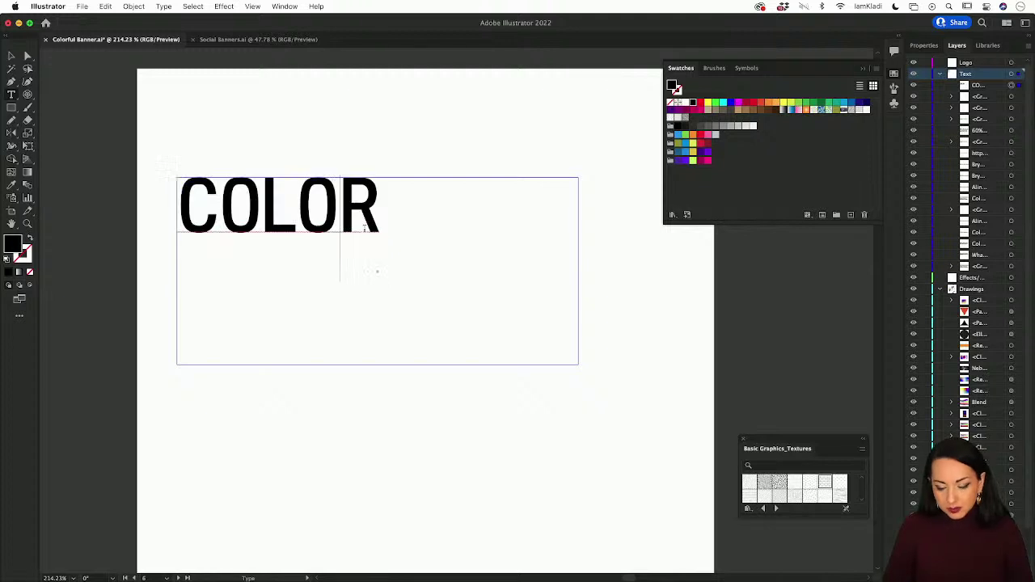
pyautogui.press('Right')
pyautogui.press('super+v')
pyautogui.press('super+v')
pyautogui.press('super+v')
pyautogui.press('t')
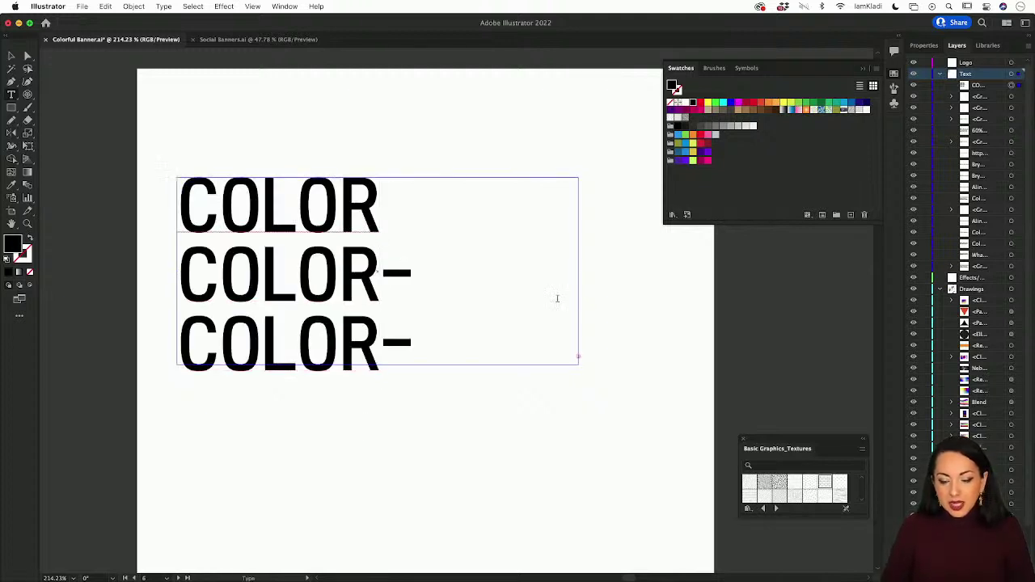
# Step: Enlarge the text frame so the words reflow, and shift it slightly toward the artboard's left edge
pyautogui.click(9, 58)
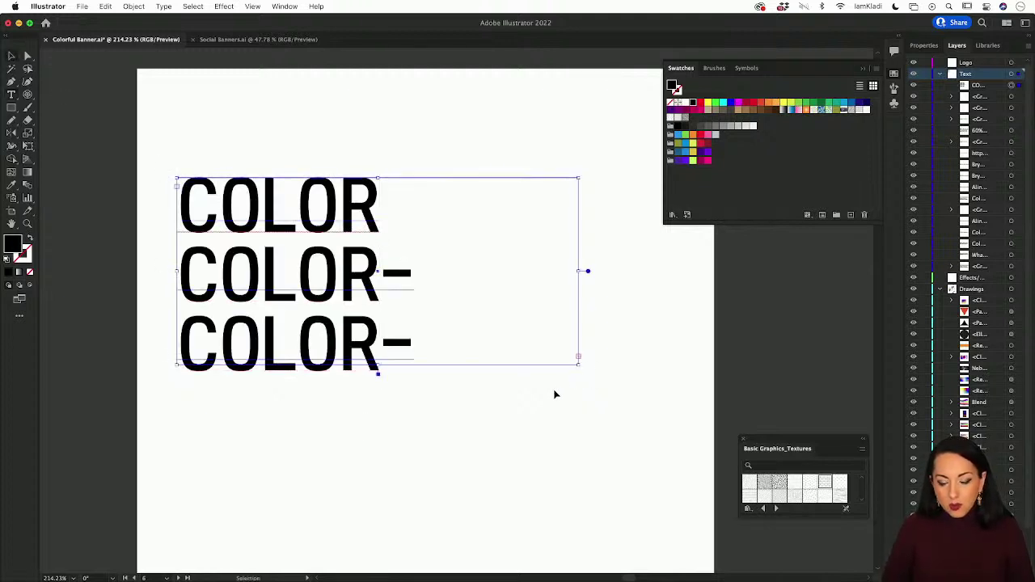
pyautogui.moveTo(578, 364); pyautogui.dragTo(706, 442)
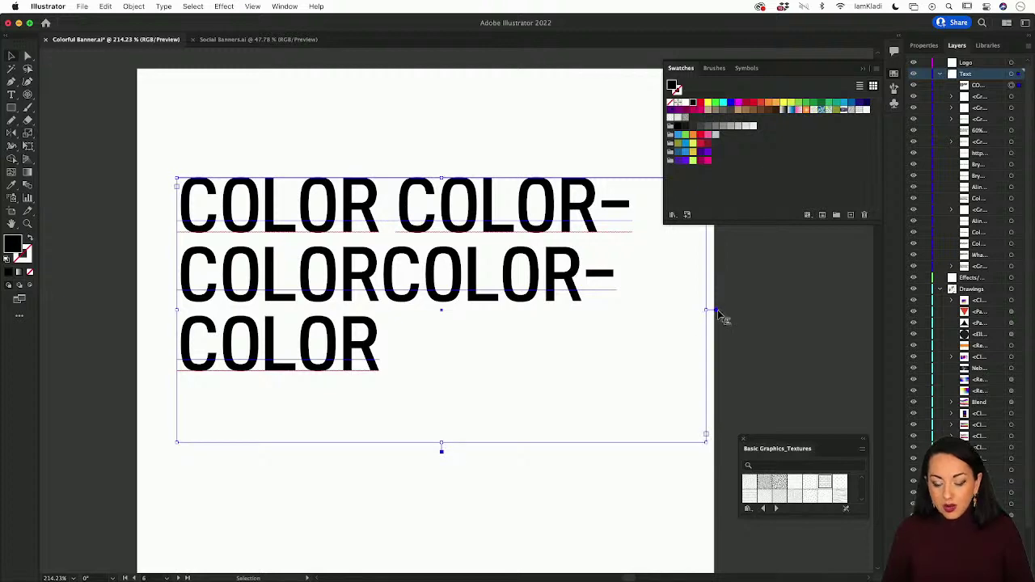
pyautogui.moveTo(566, 269); pyautogui.dragTo(550, 273)
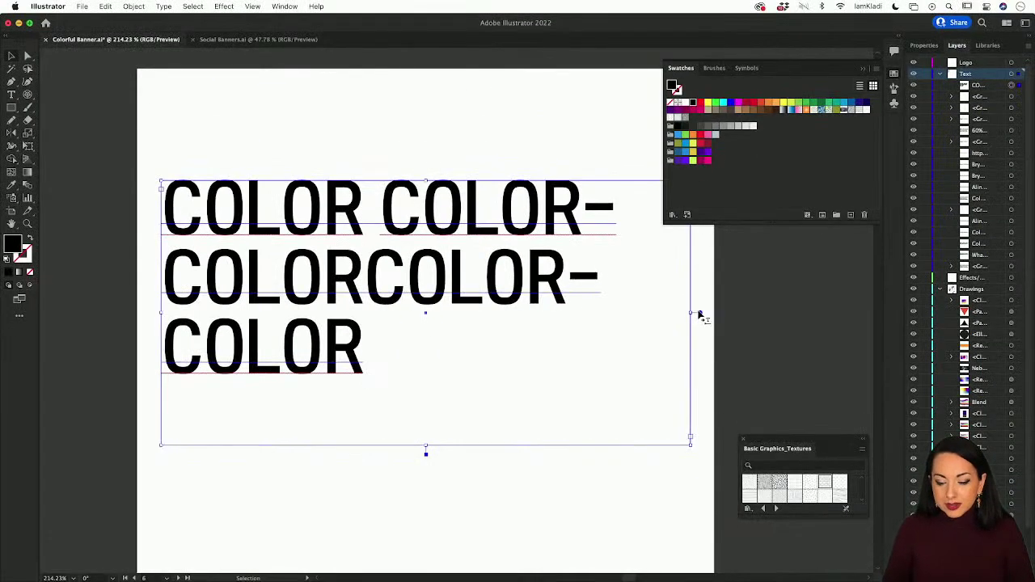
# Step: Convert the area text to point type and scale it so the letters become taller and narrower
pyautogui.doubleClick(700, 314)
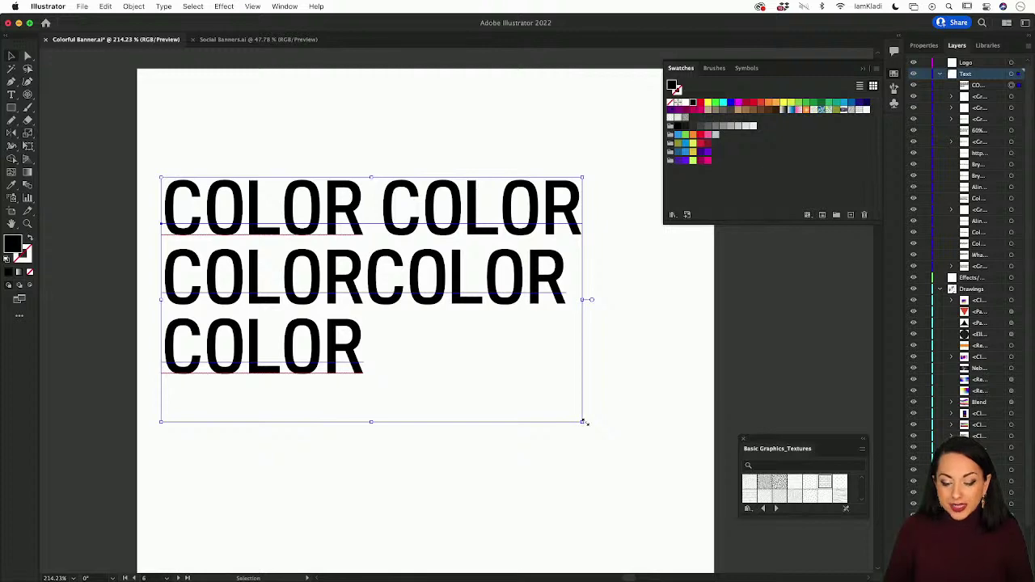
pyautogui.moveTo(584, 422); pyautogui.dragTo(643, 482)
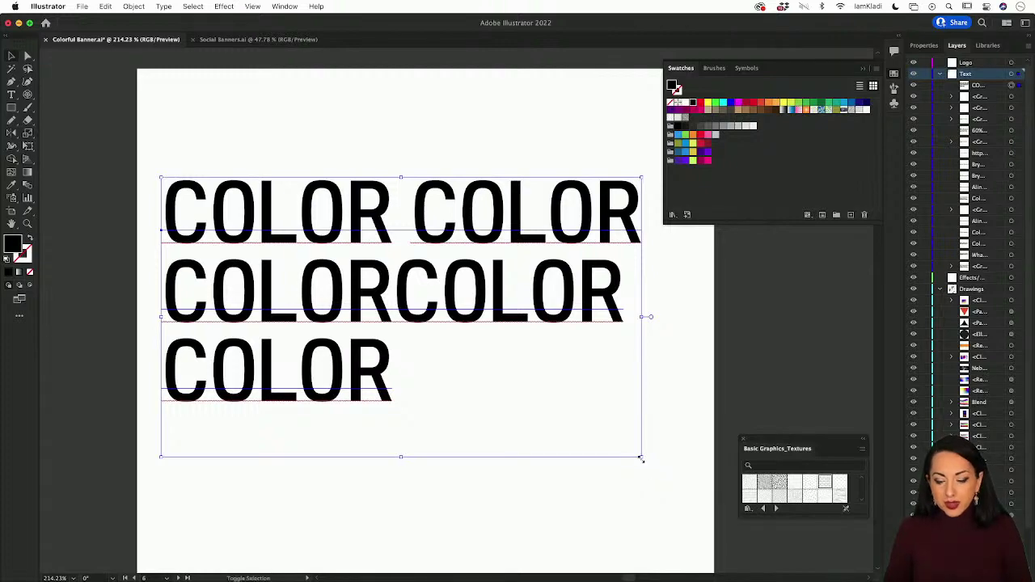
pyautogui.moveTo(640, 457); pyautogui.dragTo(464, 510)
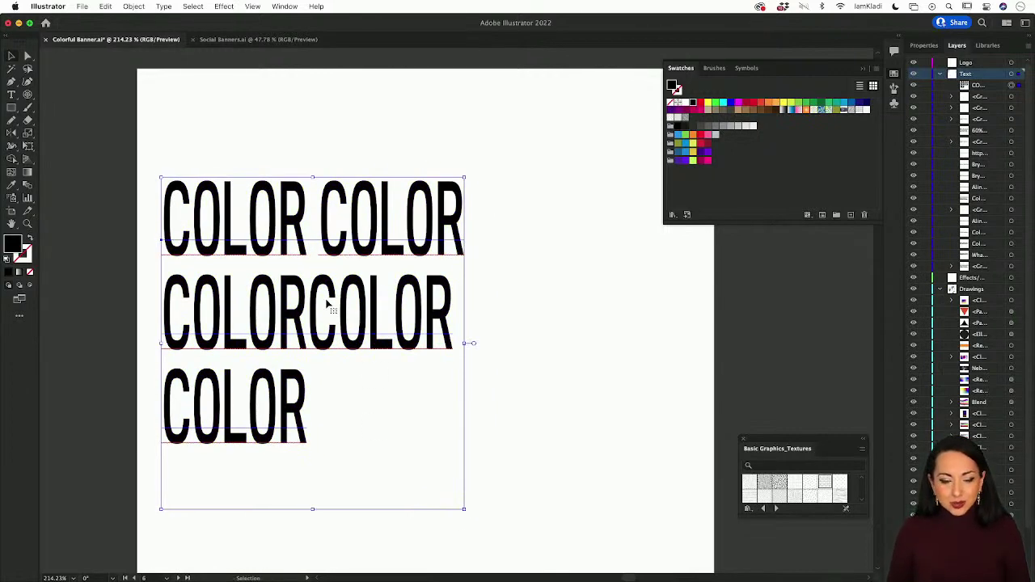
pyautogui.moveTo(466, 343); pyautogui.dragTo(484, 346)
# Step: Try deleting all the words after the first COLOR in the point text
pyautogui.doubleClick(385, 279)
pyautogui.moveTo(344, 228); pyautogui.dragTo(356, 405)
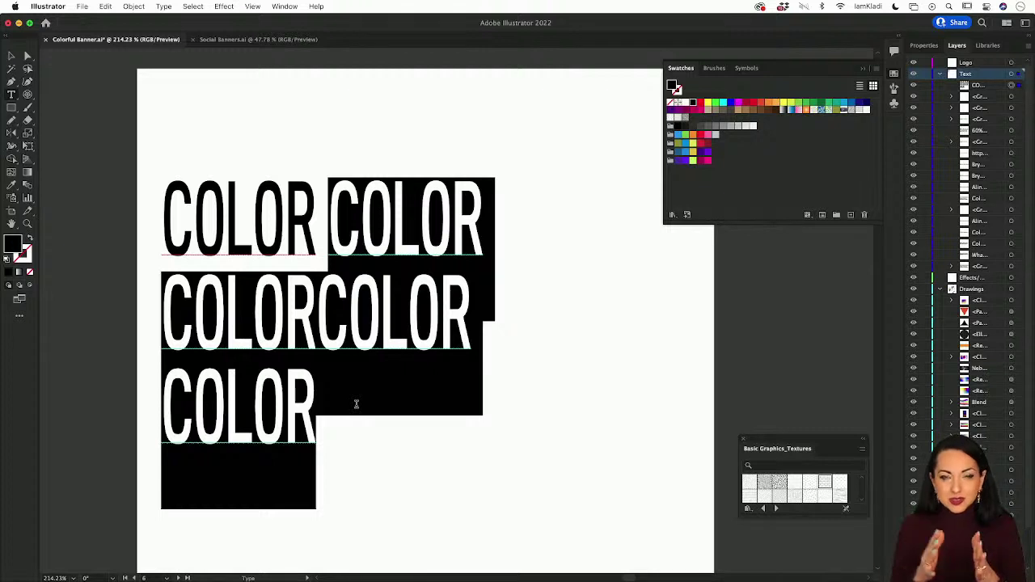
pyautogui.press('BackSpace')
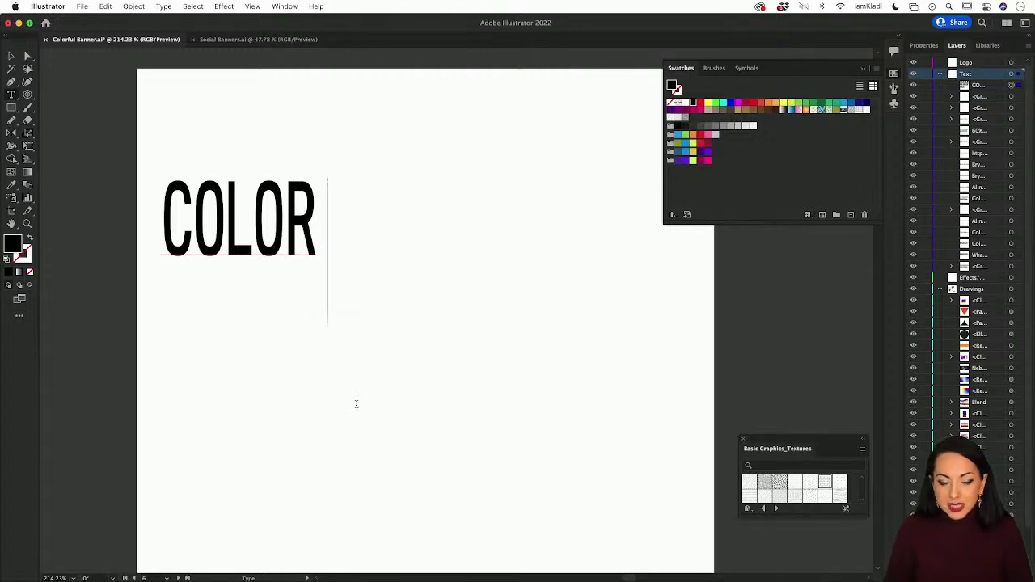
pyautogui.click(10, 56)
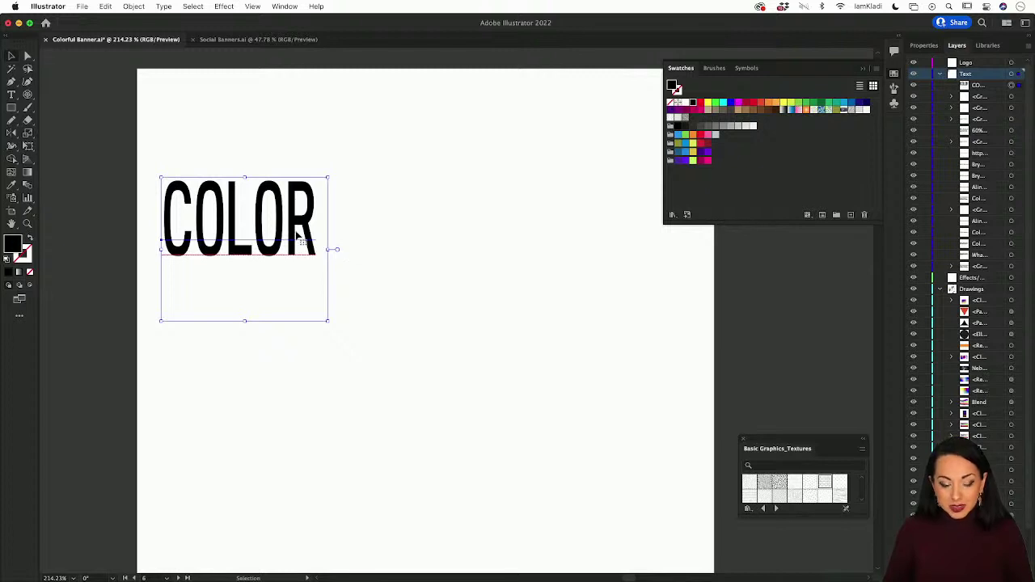
pyautogui.press('super+z')
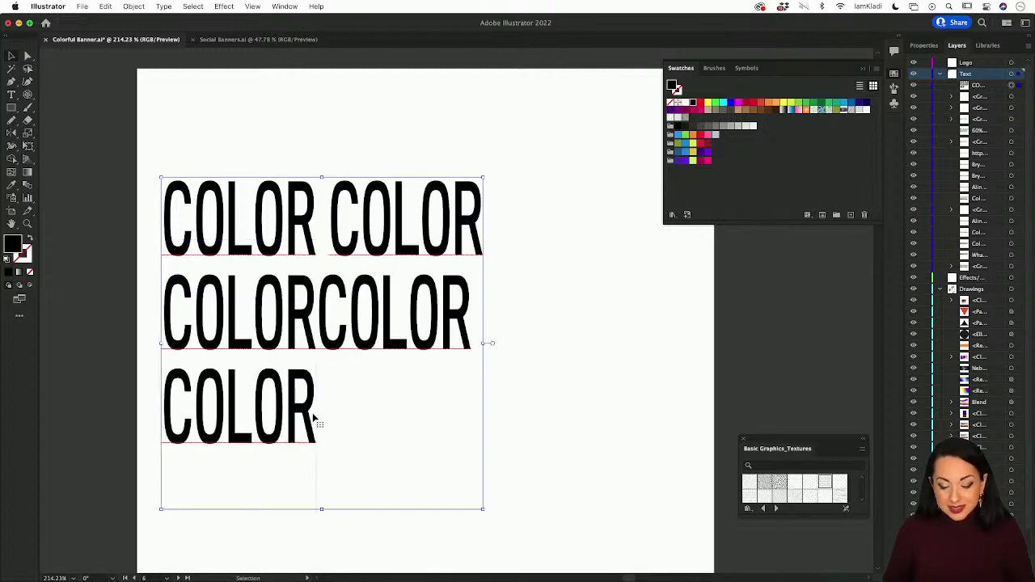
# Step: Remove the repeated words from the point text until a single COLOR remains
pyautogui.press('super+z')
pyautogui.press('super+z')
pyautogui.press('super+z')
pyautogui.press('super+z')
pyautogui.press('super+z')
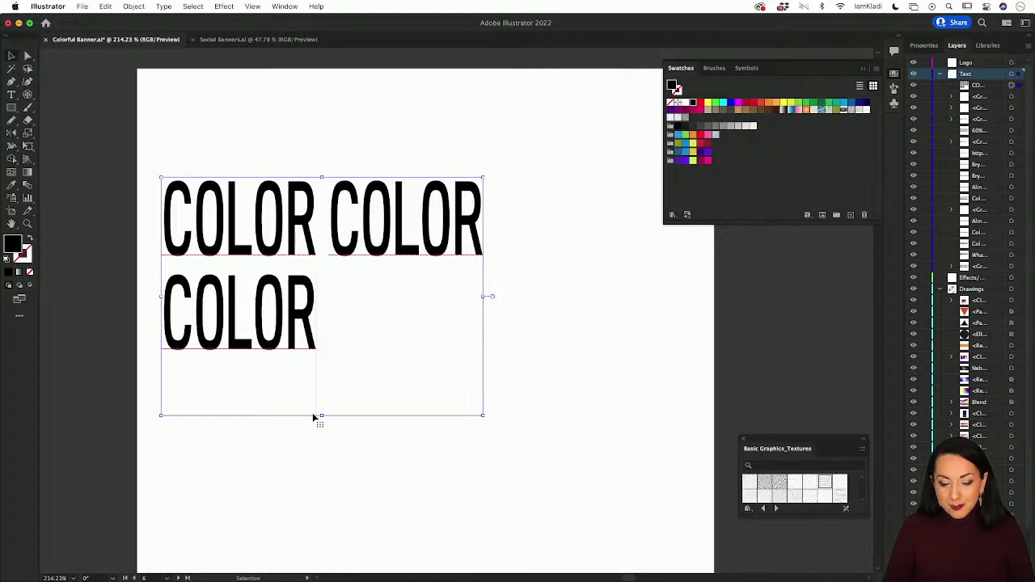
pyautogui.press('super+z')
pyautogui.press('super+z')
pyautogui.press('super+z')
pyautogui.press('super+z')
pyautogui.press('super+z')
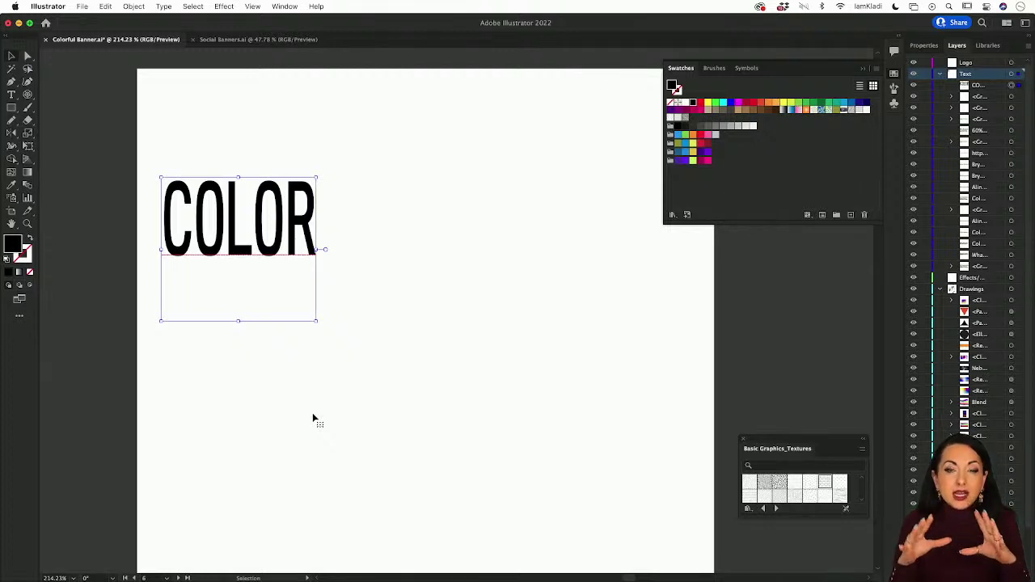
# Step: Convert the COLOR text to area type with a larger frame, and back to point type
pyautogui.click(327, 254)
pyautogui.click(301, 252)
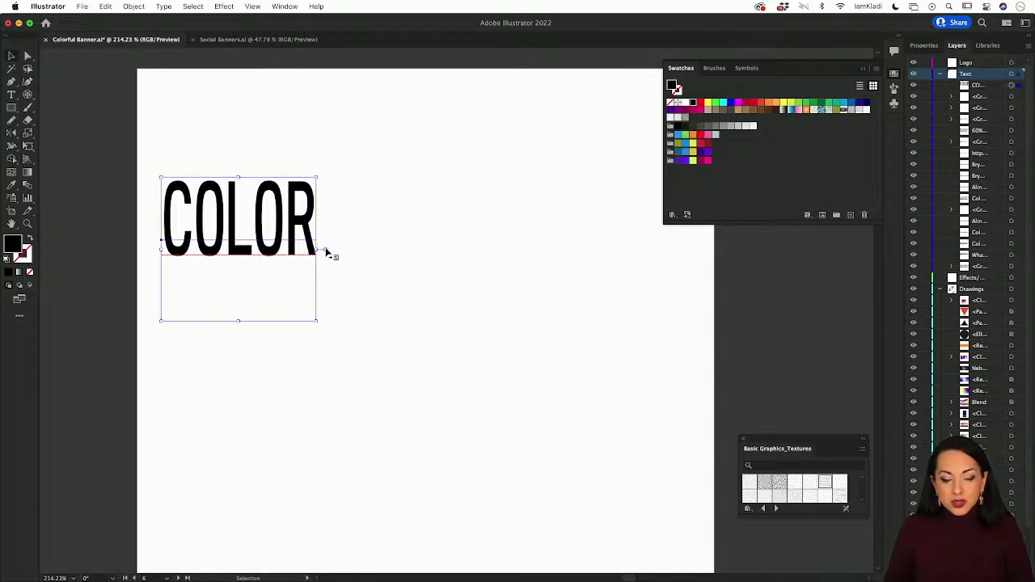
pyautogui.click(326, 251)
pyautogui.moveTo(318, 316); pyautogui.dragTo(613, 500)
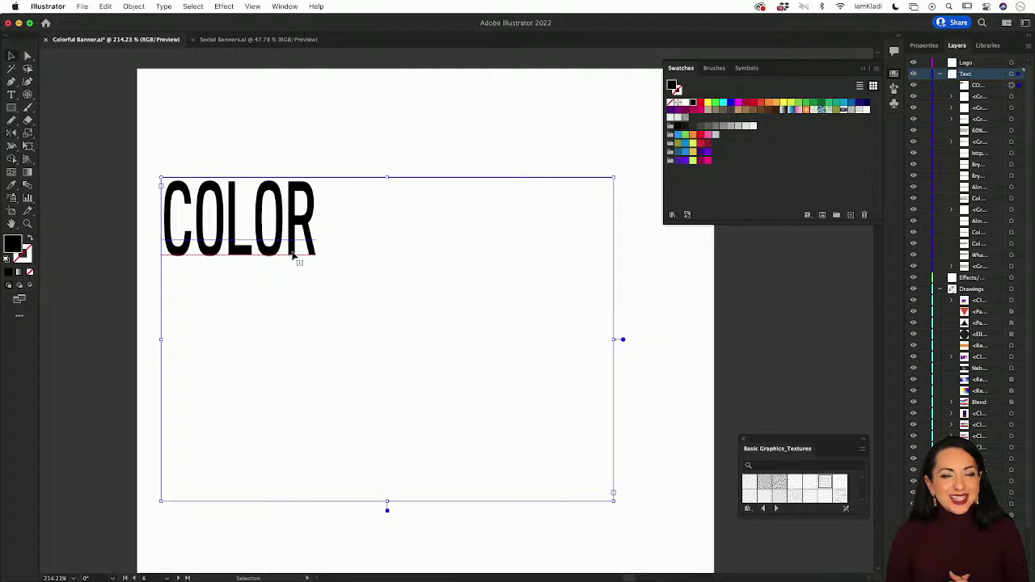
pyautogui.doubleClick(624, 343)
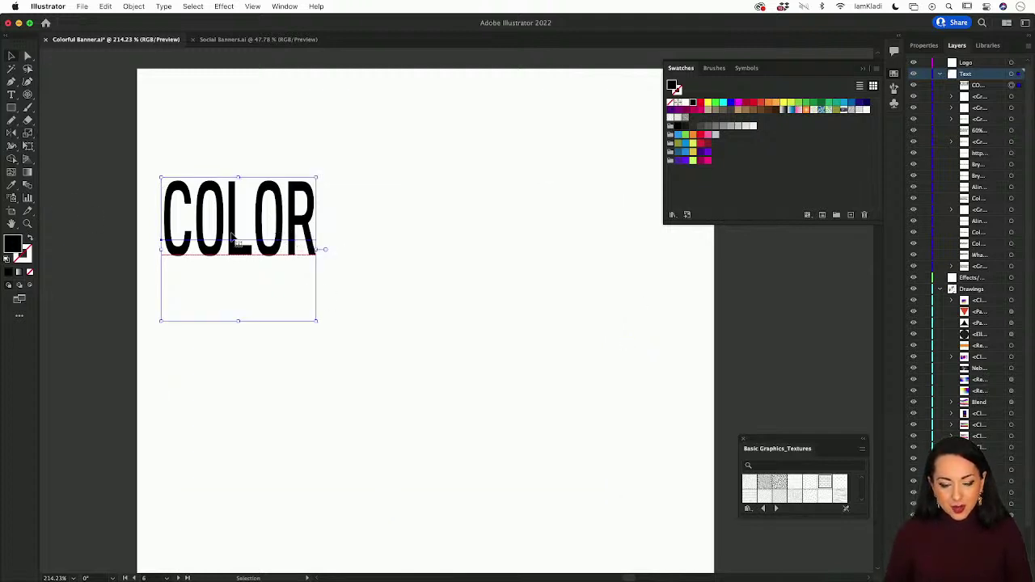
# Step: Reposition the COLOR text nearer the artboard's center and give it a purple fill with a black stroke
pyautogui.moveTo(251, 251); pyautogui.dragTo(365, 236)
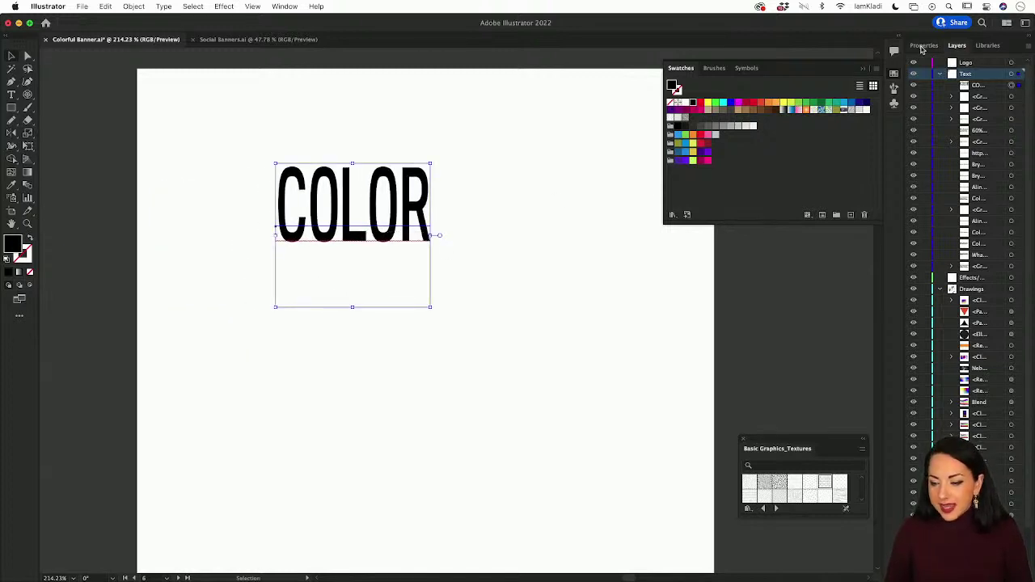
pyautogui.click(686, 160)
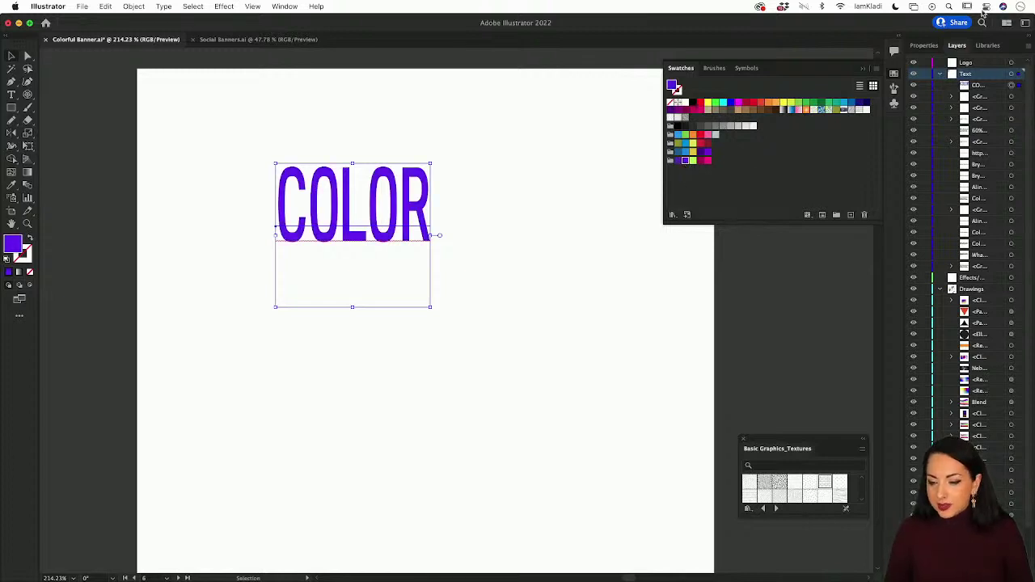
pyautogui.click(922, 45)
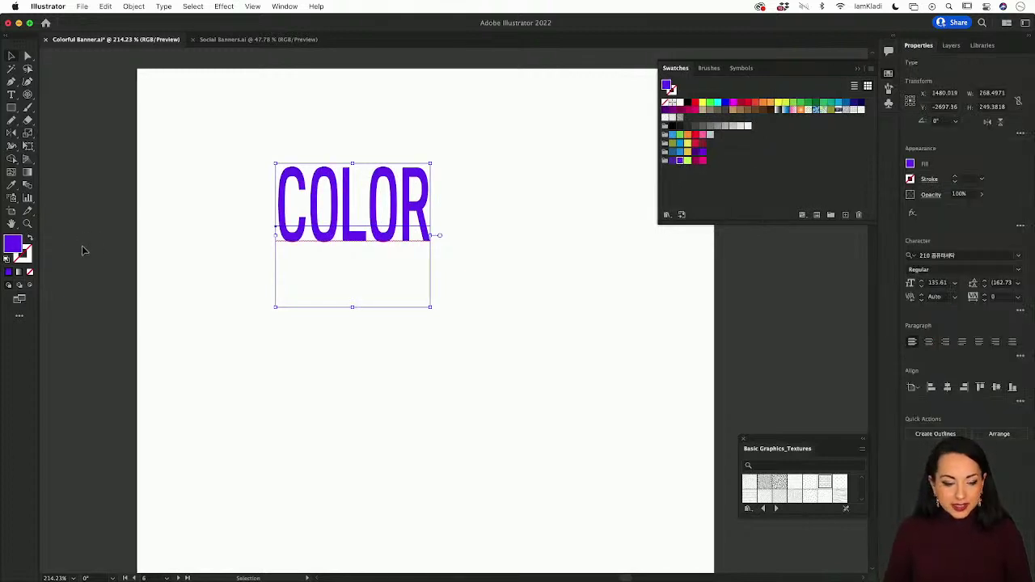
pyautogui.click(24, 256)
pyautogui.click(688, 103)
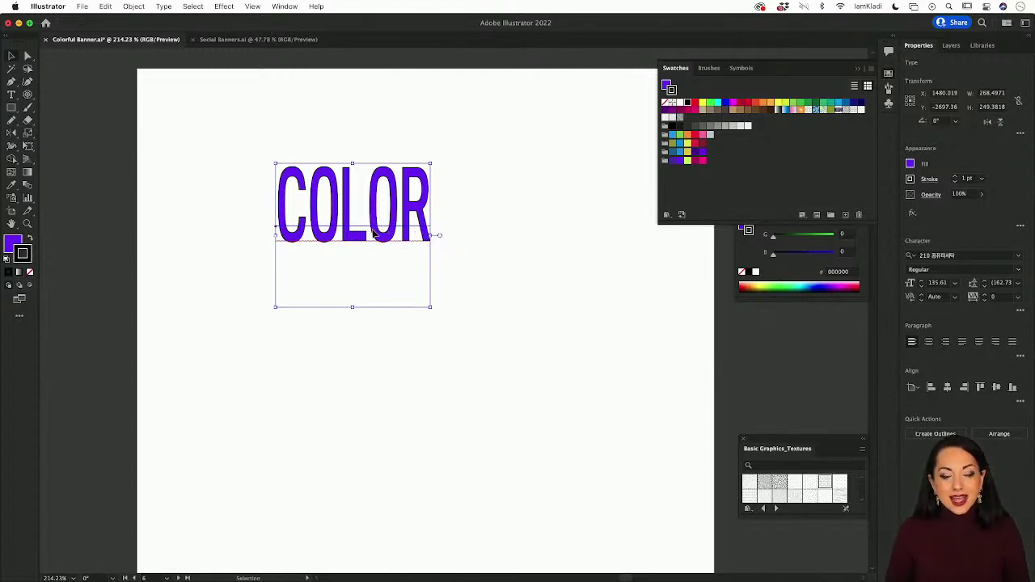
# Step: Duplicate the COLOR text below the original and stretch both copies wider
pyautogui.moveTo(374, 234); pyautogui.dragTo(444, 364)
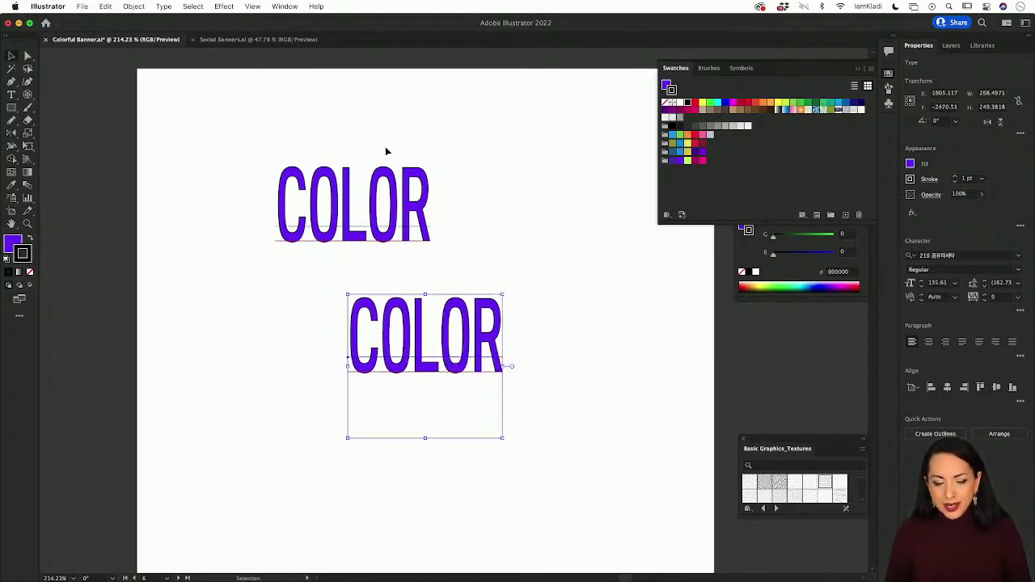
pyautogui.moveTo(386, 125); pyautogui.dragTo(513, 389)
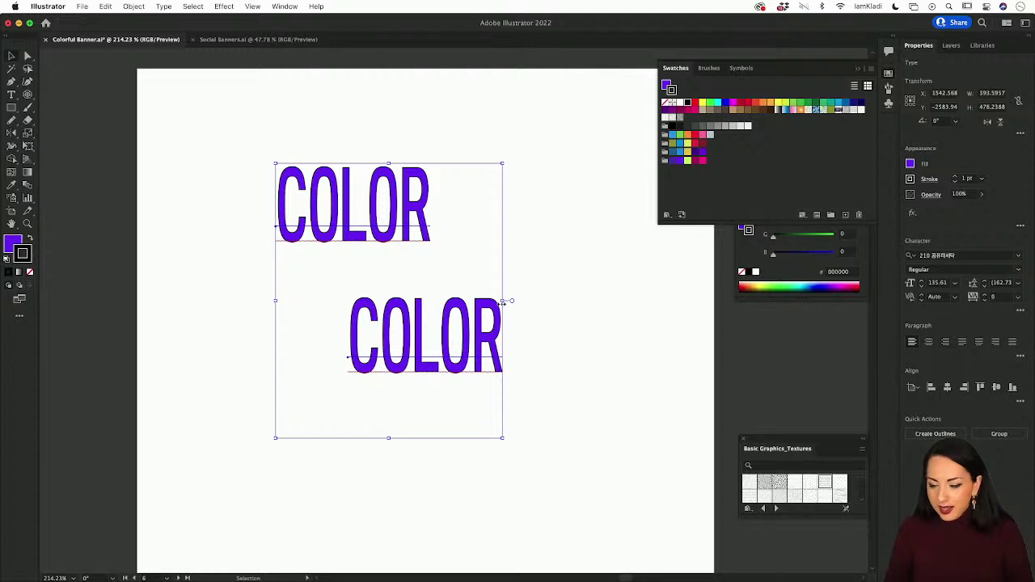
pyautogui.moveTo(503, 301); pyautogui.dragTo(553, 301)
# Step: Set both COLOR texts to the Bold font style and stretch them slightly wider
pyautogui.click(1018, 270)
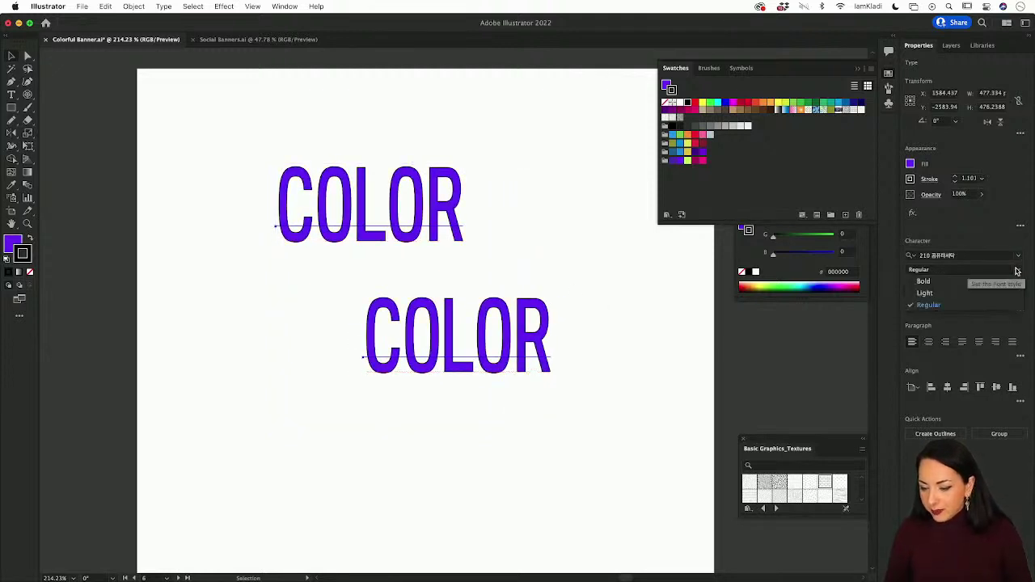
pyautogui.click(923, 281)
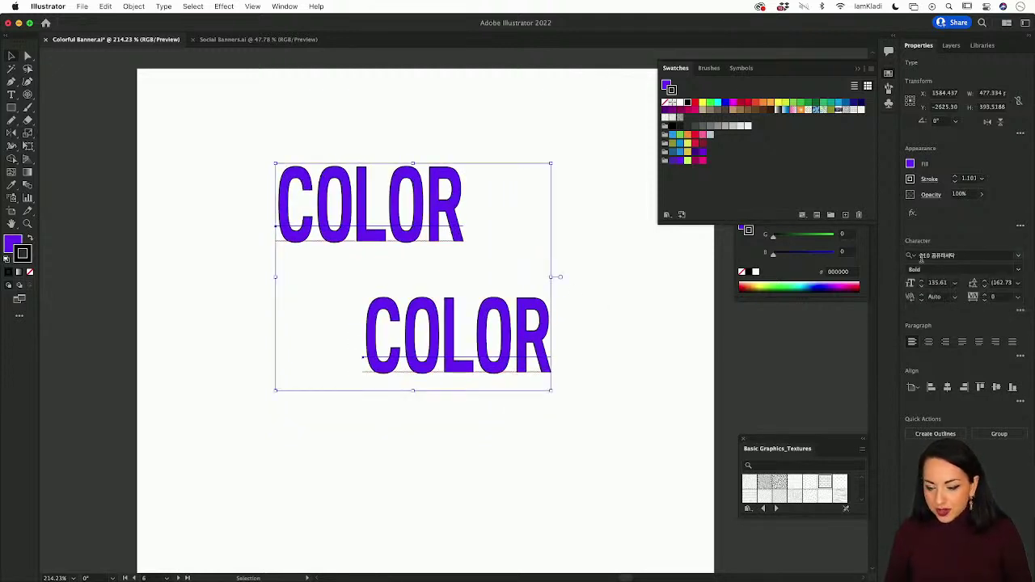
pyautogui.click(1018, 270)
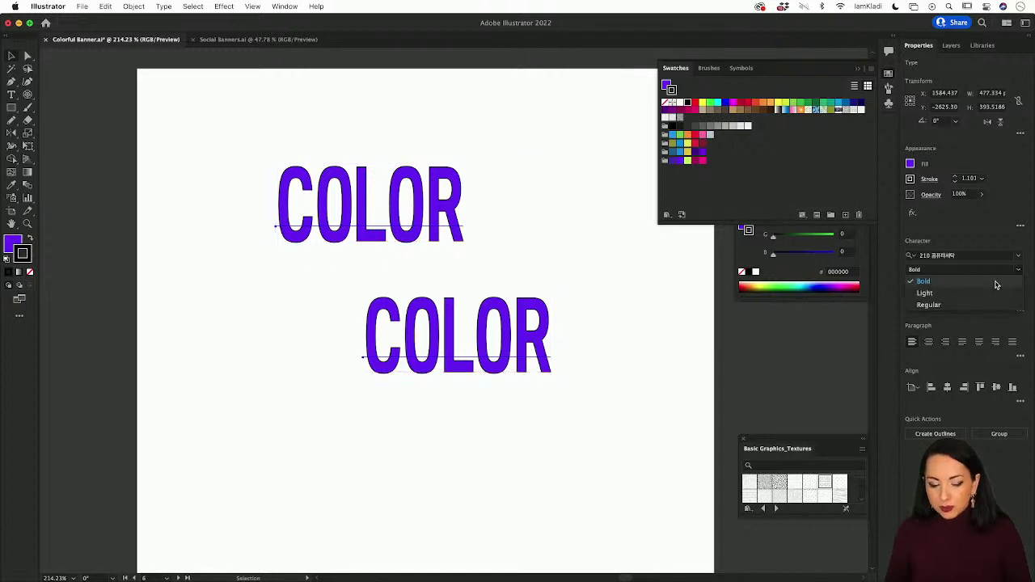
pyautogui.click(996, 285)
pyautogui.moveTo(552, 278); pyautogui.dragTo(567, 279)
pyautogui.click(589, 316)
pyautogui.scroll(-2, 589, 317)
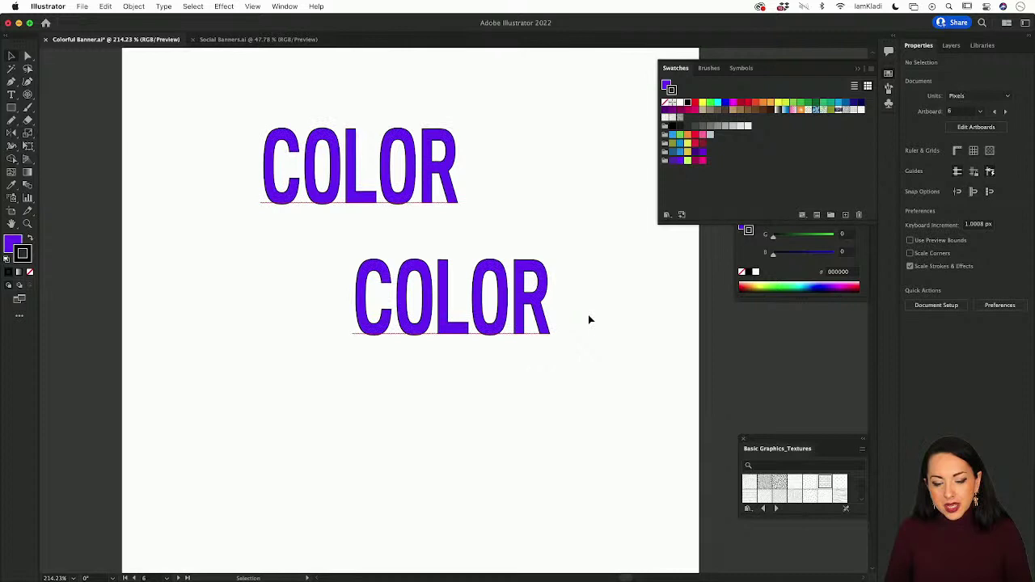
# Step: Duplicate the lower COLOR text to make a third copy beneath it, and fill the middle one with yellow
pyautogui.click(522, 258)
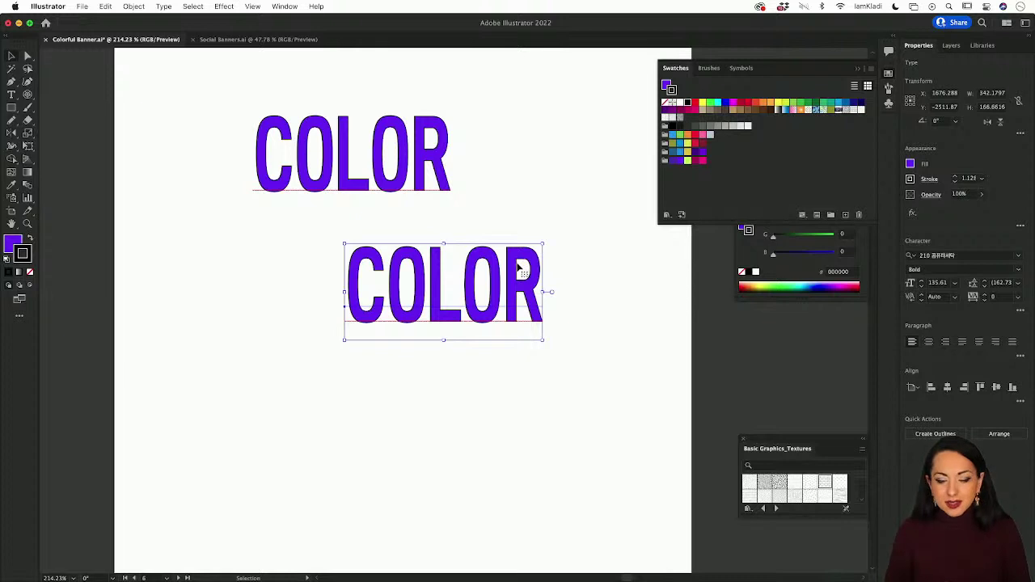
pyautogui.moveTo(518, 279); pyautogui.dragTo(474, 423)
pyautogui.click(505, 311)
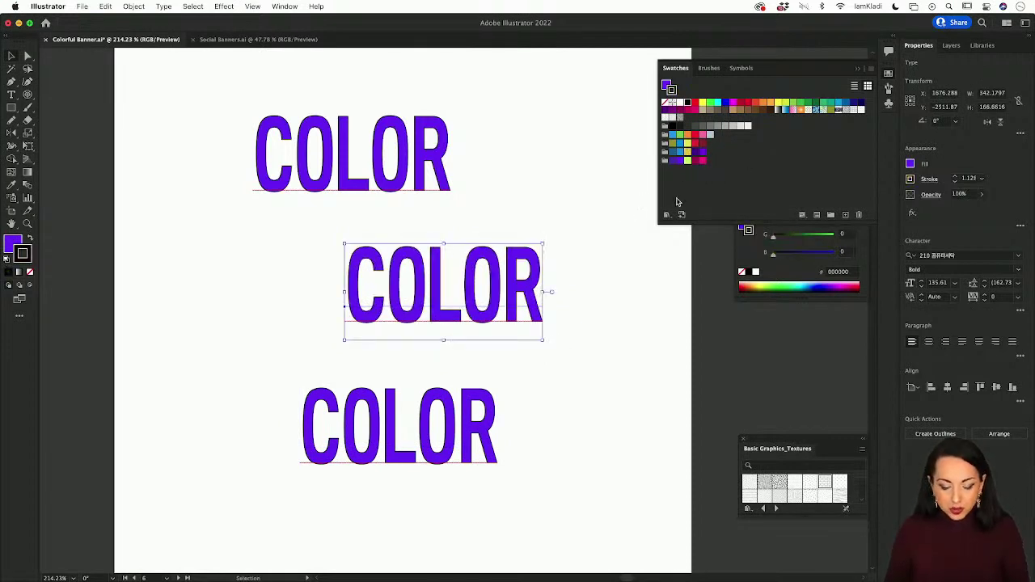
pyautogui.press('x')
pyautogui.click(687, 154)
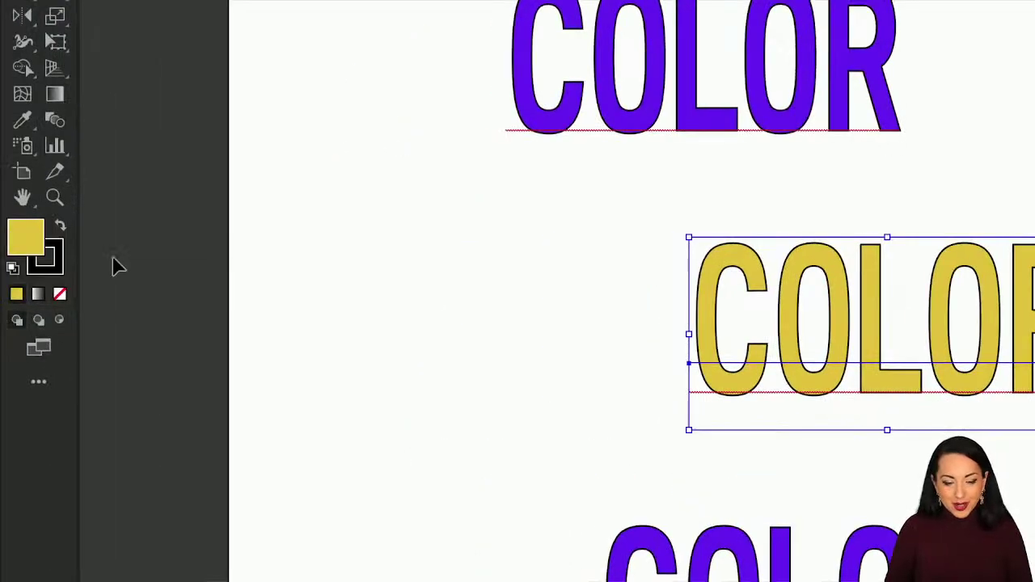
# Step: Toggle between the active fill and stroke on the yellow COLOR text, and swap its fill and stroke colors back and forth
pyautogui.press('x')
pyautogui.press('x')
pyautogui.press('x')
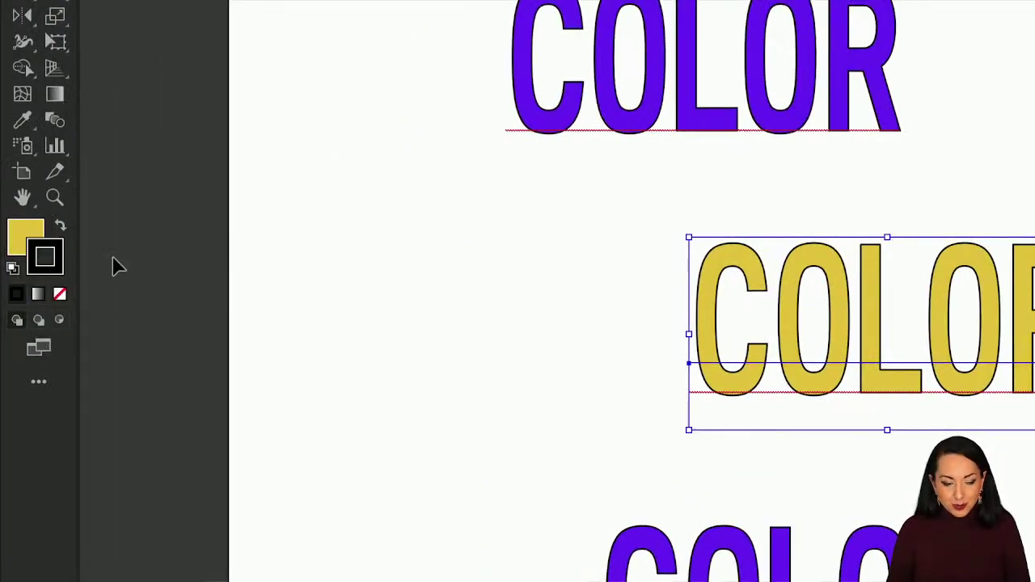
pyautogui.hotkey('shift', 'x')
pyautogui.hotkey('shift', 'x')
pyautogui.hotkey('shift', 'x')
pyautogui.hotkey('shift', 'x')
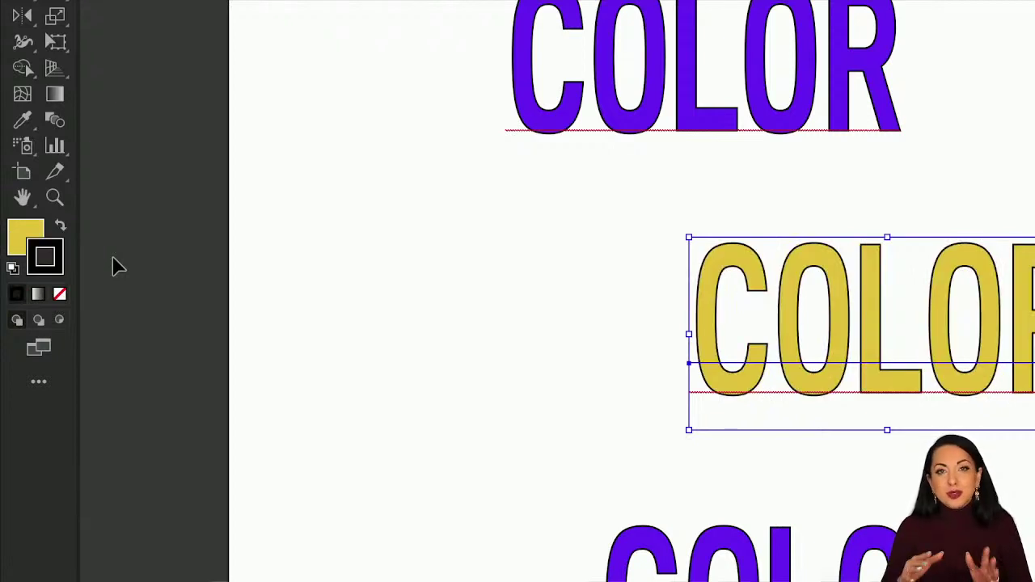
pyautogui.press('x')
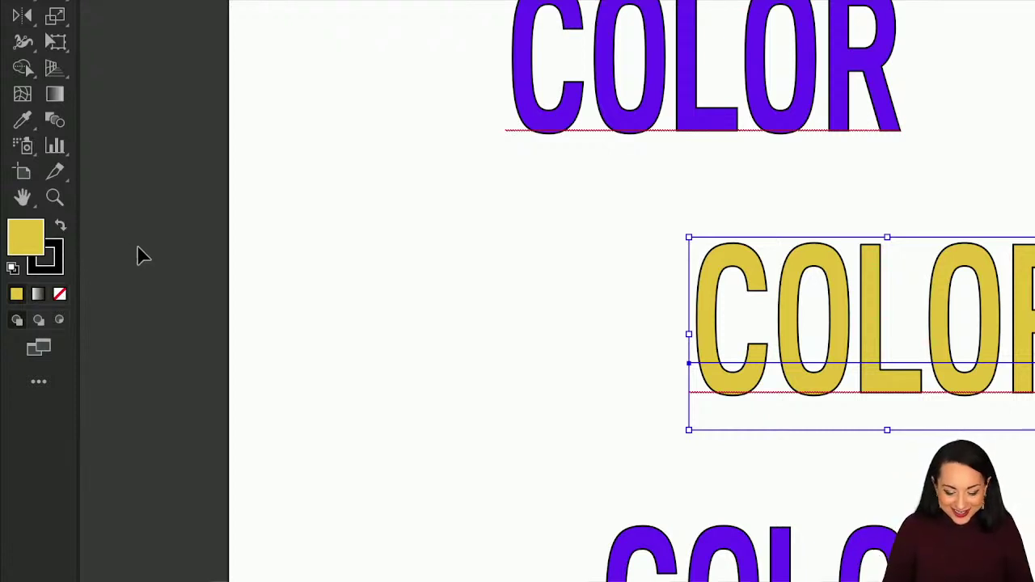
pyautogui.press('x')
pyautogui.press('x')
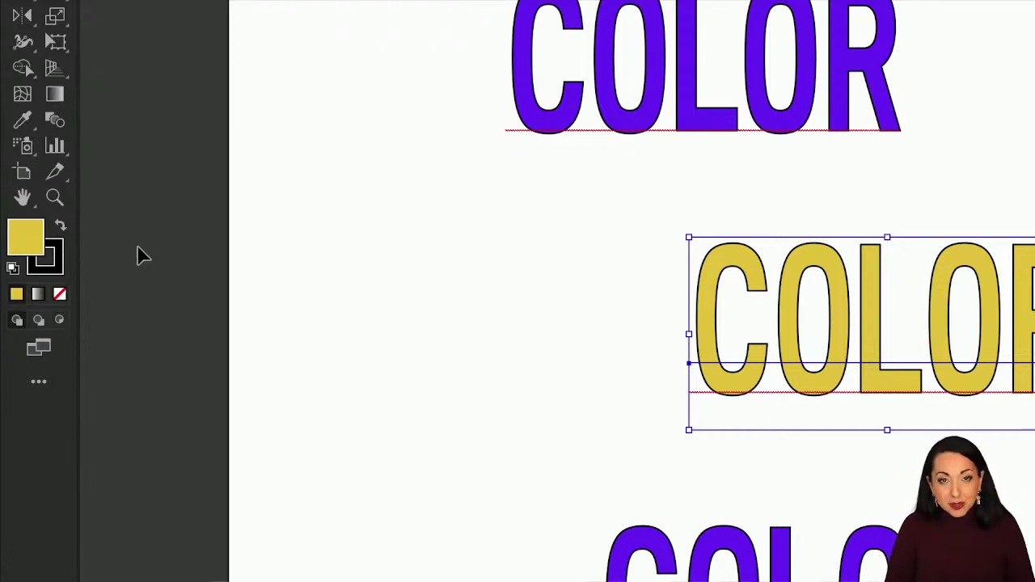
pyautogui.hotkey('shift', 'x')
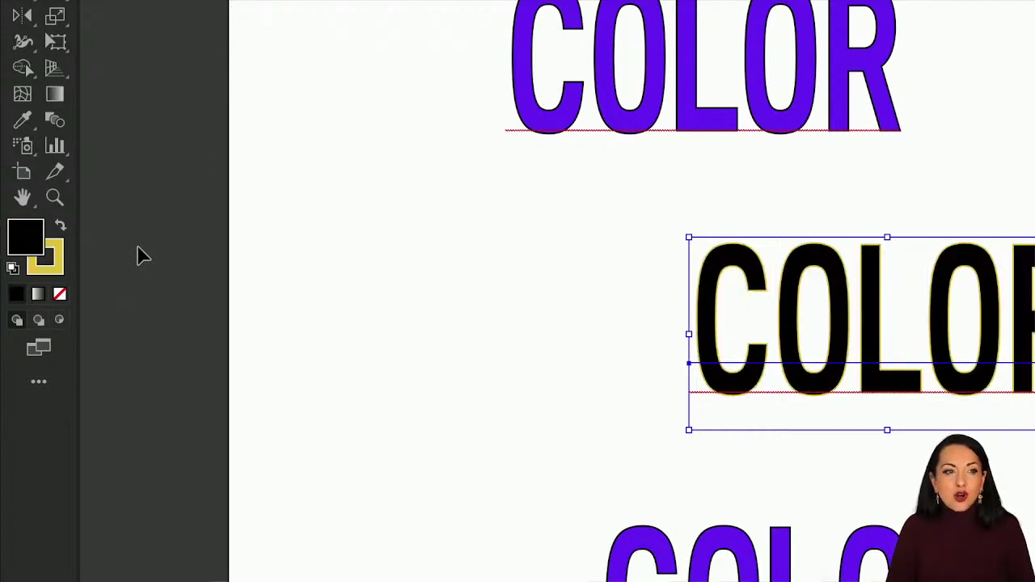
pyautogui.hotkey('shift', 'x')
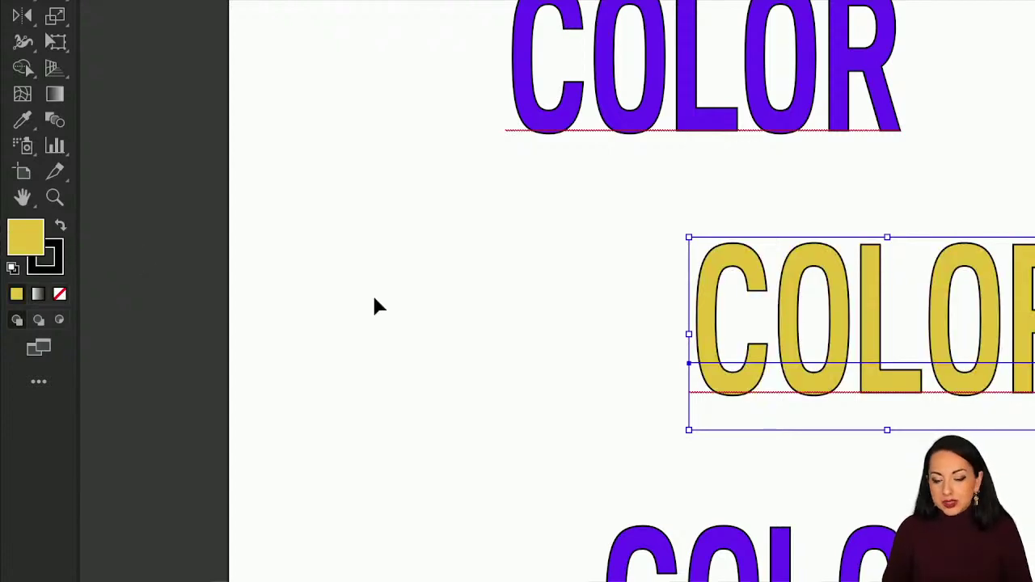
# Step: Swap the yellow COLOR text's fill and stroke twice, make its stroke color active, and reactivate the fill
pyautogui.scroll(-2, 375, 305)
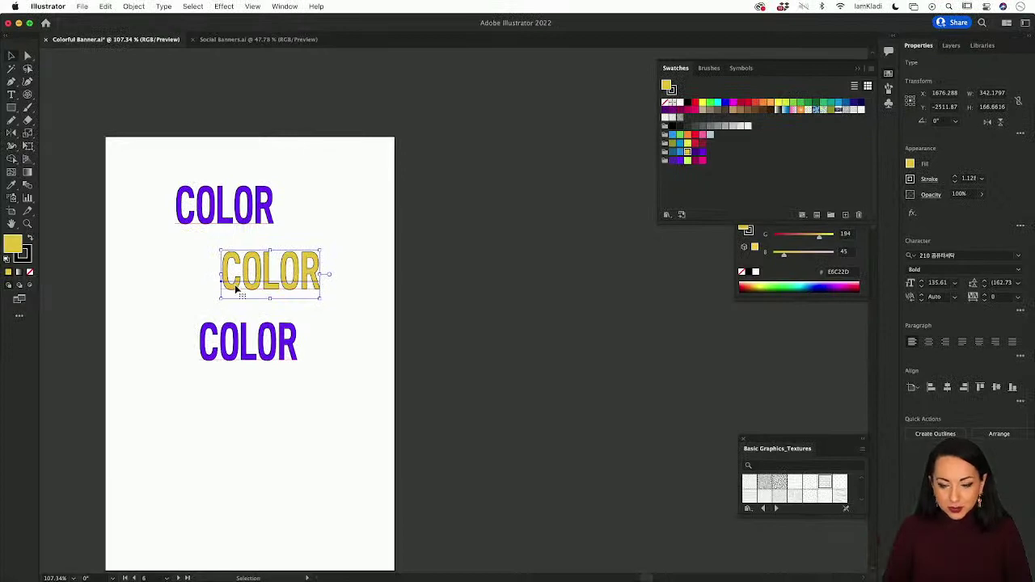
pyautogui.press('super+equal')
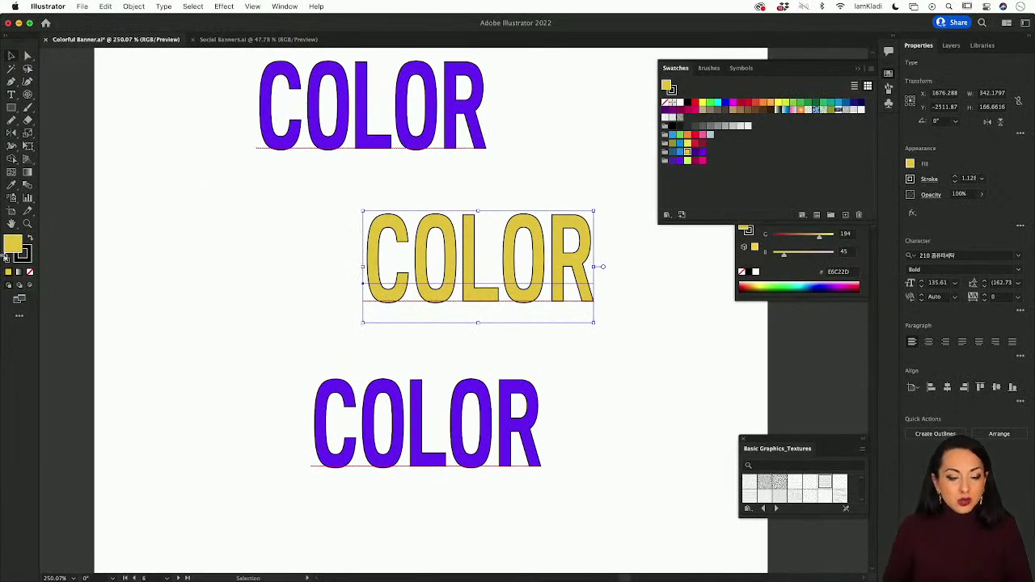
pyautogui.click(29, 239)
pyautogui.click(29, 239)
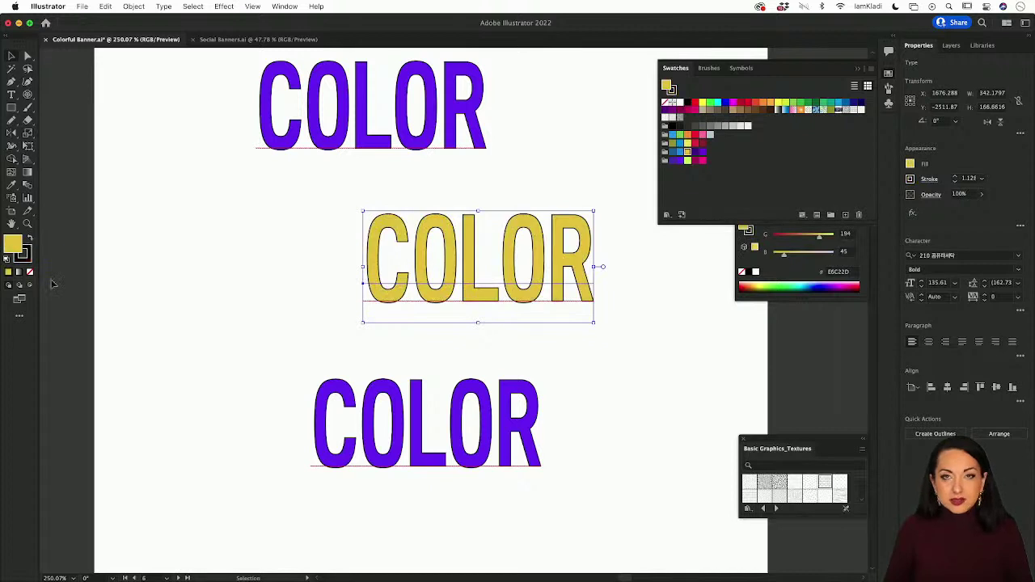
pyautogui.click(27, 255)
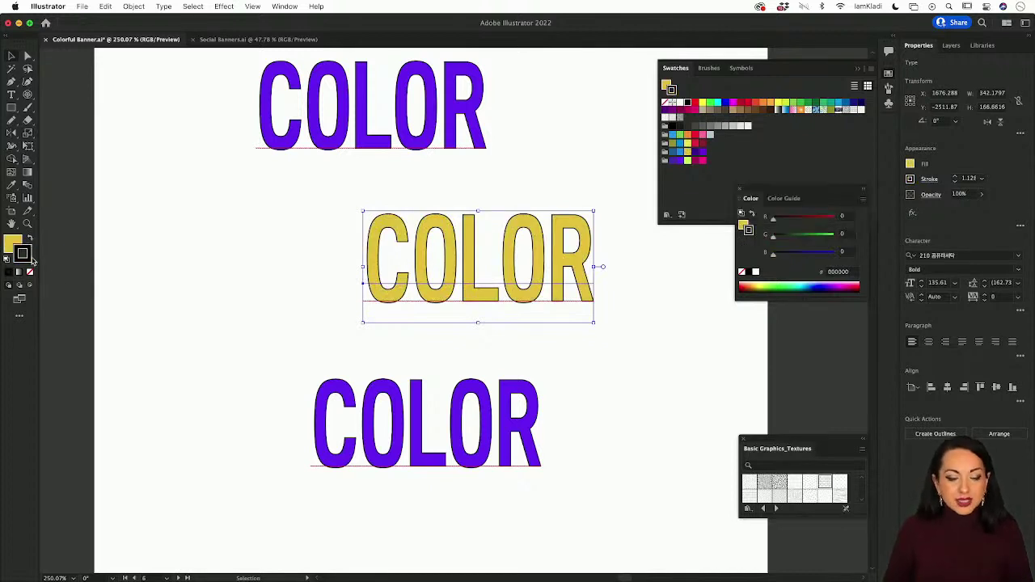
pyautogui.click(15, 241)
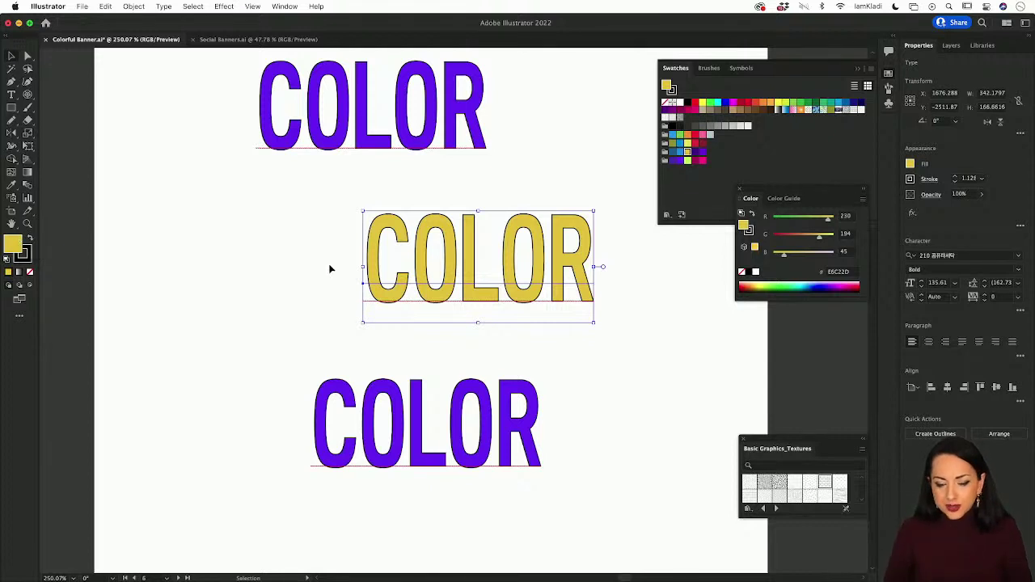
# Step: Fill the lowest COLOR text with the blue swatch 399CE6 and deselect it
pyautogui.click(398, 411)
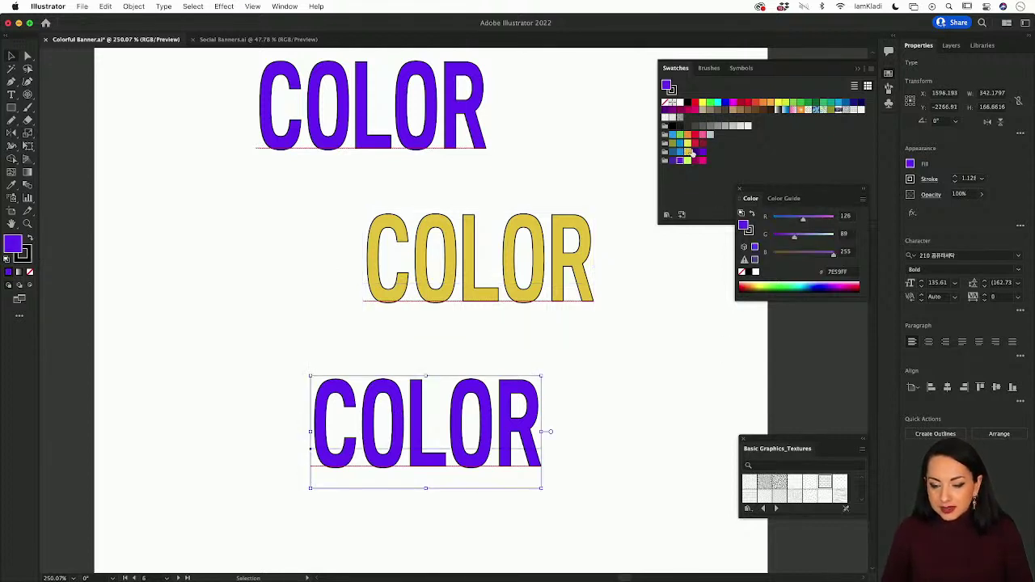
pyautogui.click(678, 153)
pyautogui.click(616, 296)
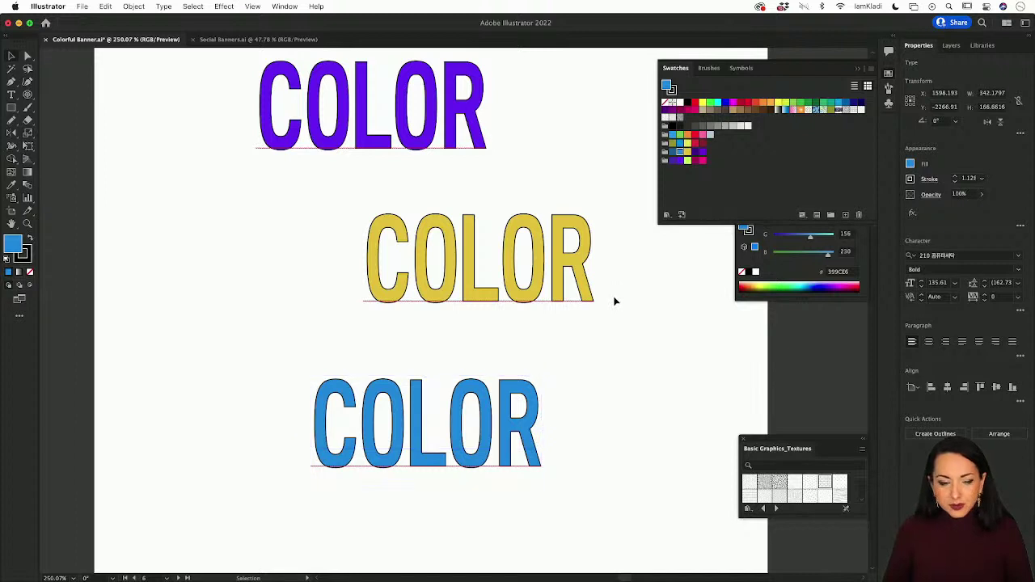
# Step: Arrange the three COLOR texts in a descending diagonal, with purple at the upper left, yellow in the middle and blue at the lower right
pyautogui.scroll(-3, 551, 397)
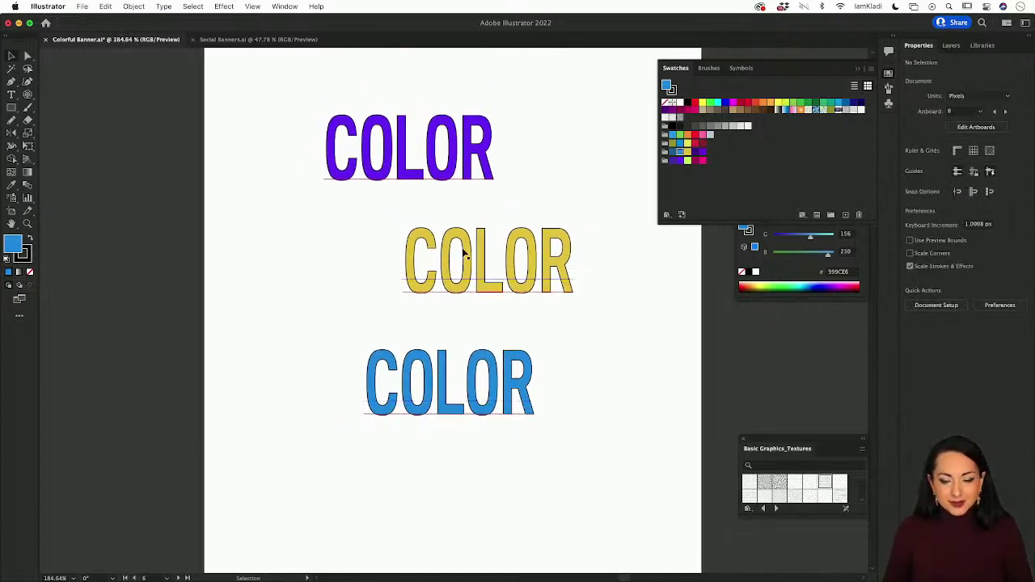
pyautogui.moveTo(432, 181); pyautogui.dragTo(381, 161)
pyautogui.moveTo(467, 263); pyautogui.dragTo(364, 229)
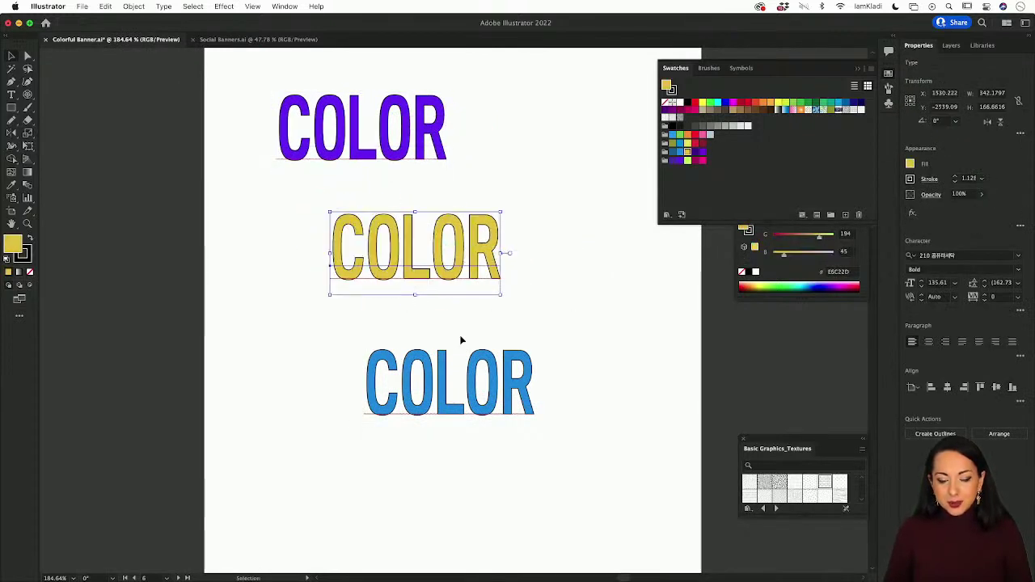
pyautogui.moveTo(458, 369)
pyautogui.mouseDown()
pyautogui.moveTo(447, 373)
pyautogui.moveTo(458, 373)
pyautogui.mouseUp()
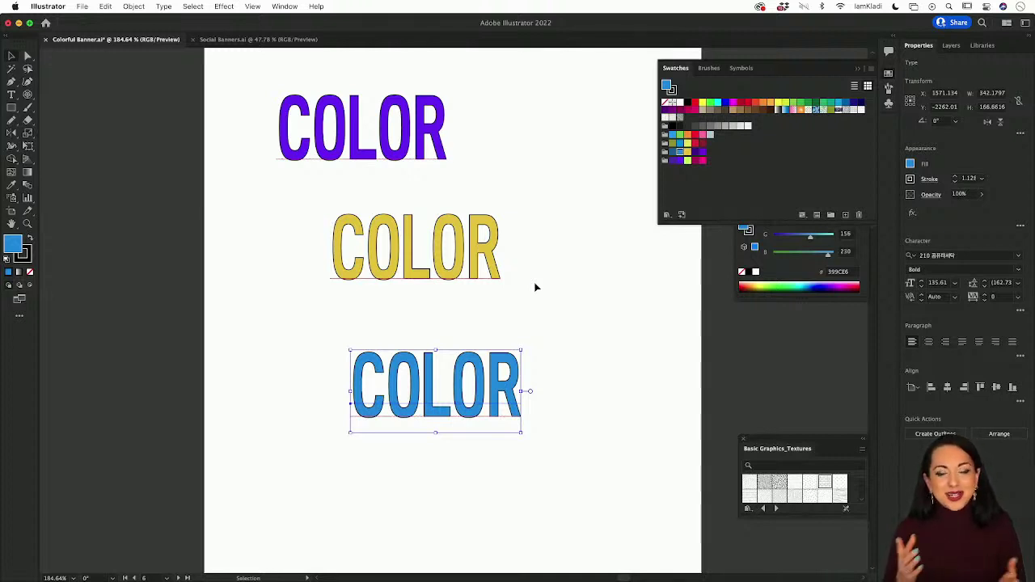
pyautogui.moveTo(468, 367); pyautogui.dragTo(539, 326)
pyautogui.moveTo(486, 233); pyautogui.dragTo(483, 233)
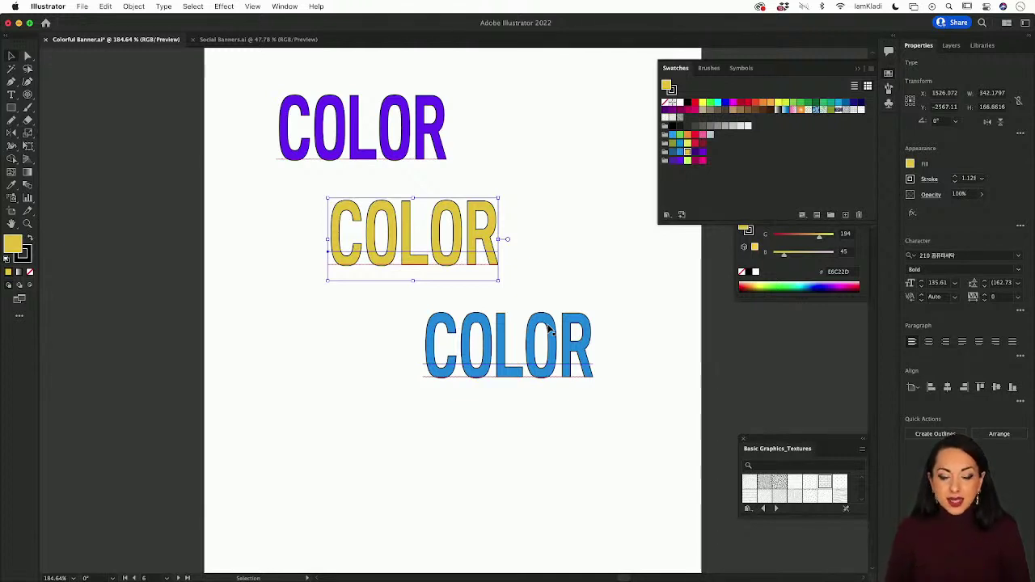
pyautogui.click(564, 288)
pyautogui.moveTo(316, 65); pyautogui.dragTo(586, 343)
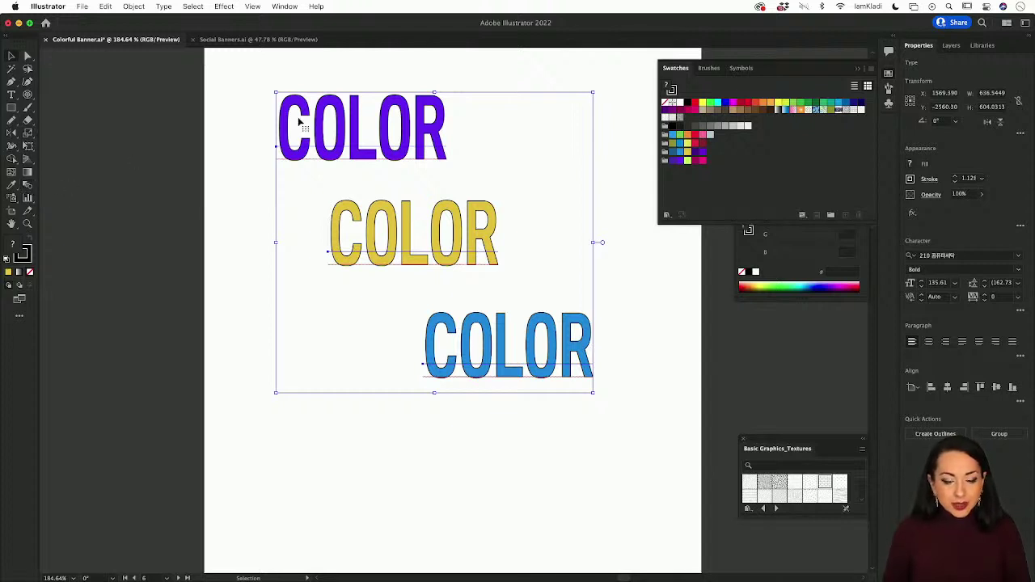
pyautogui.click(328, 158)
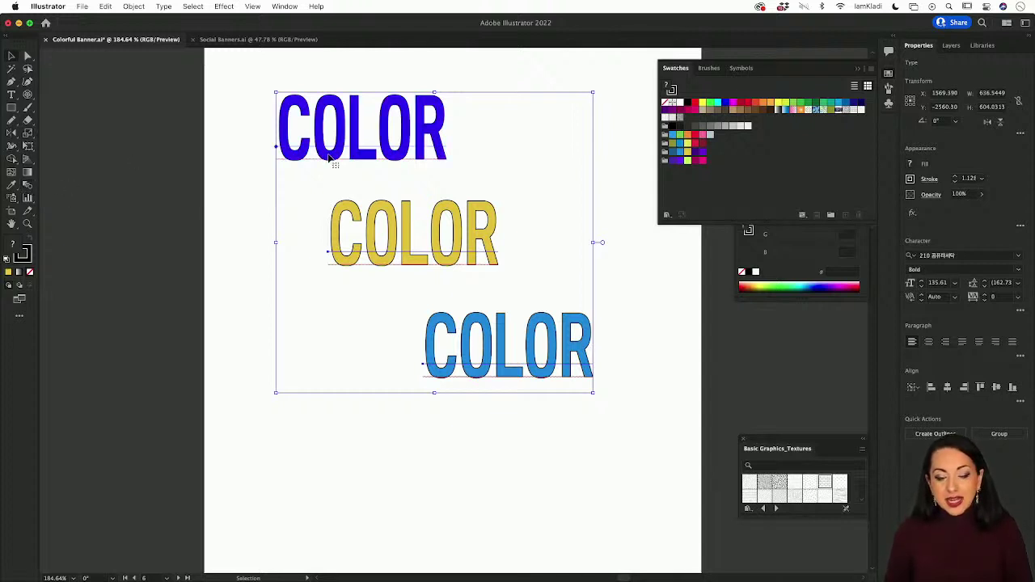
pyautogui.click(348, 211)
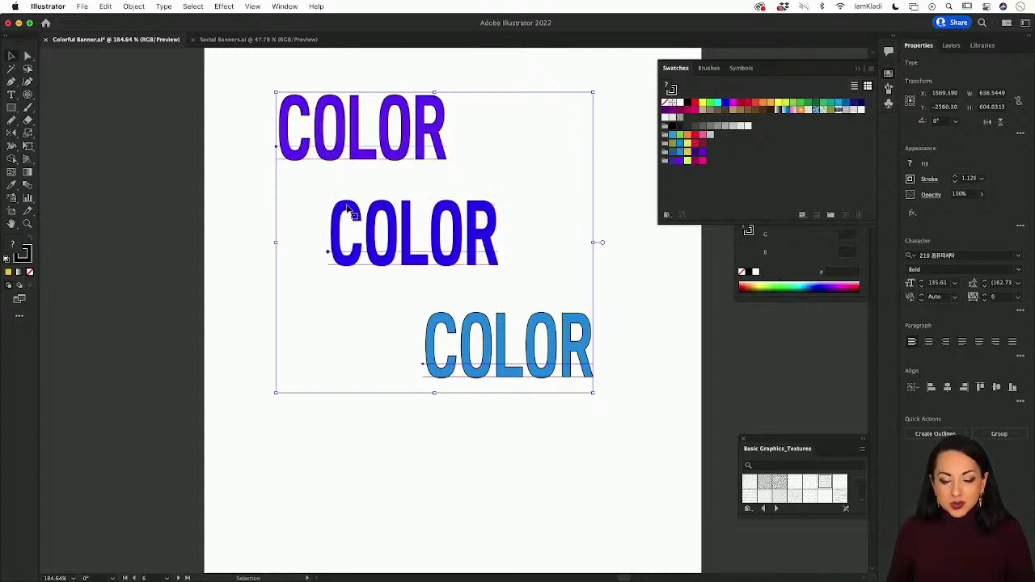
pyautogui.click(465, 371)
pyautogui.click(461, 424)
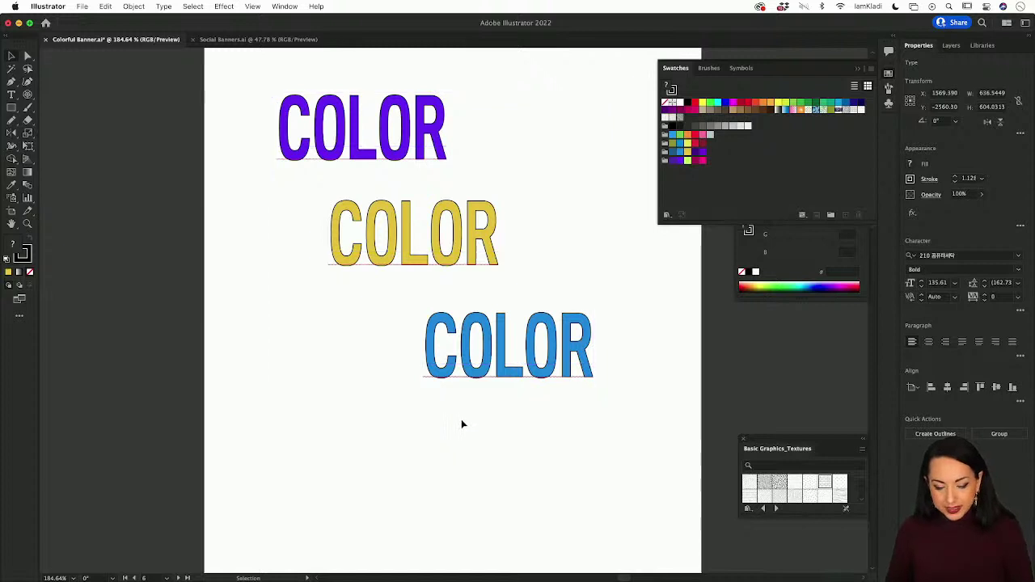
# Step: Blend the purple, yellow and blue COLOR texts in order with the Blend tool, and return to the Selection tool
pyautogui.click(29, 184)
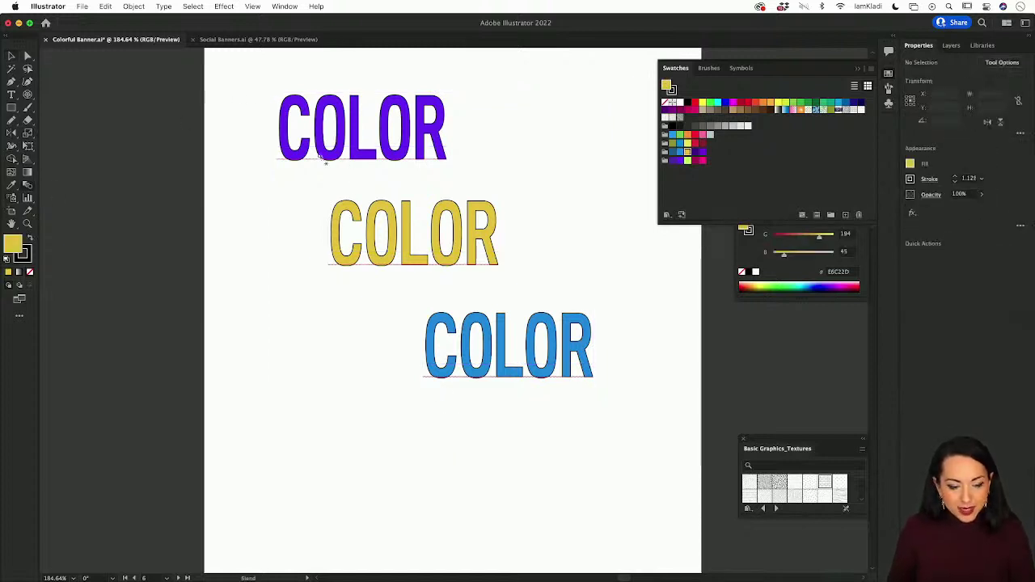
pyautogui.click(401, 269)
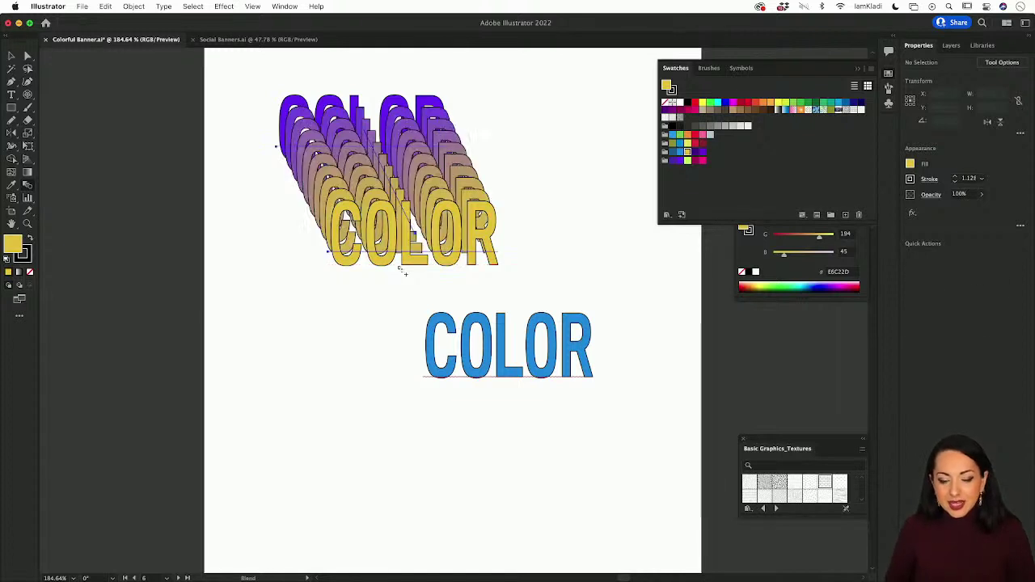
pyautogui.click(496, 380)
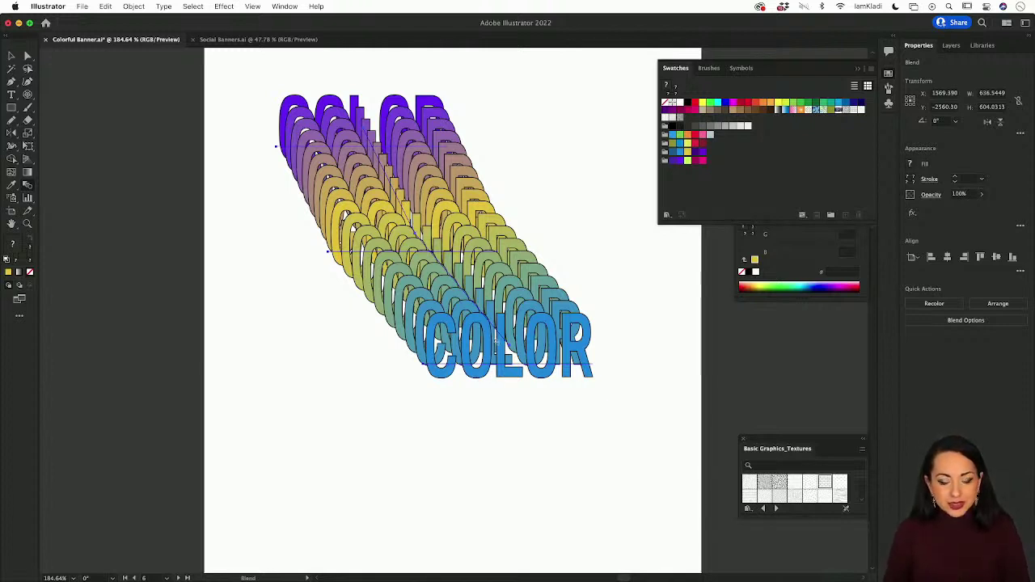
pyautogui.press('v')
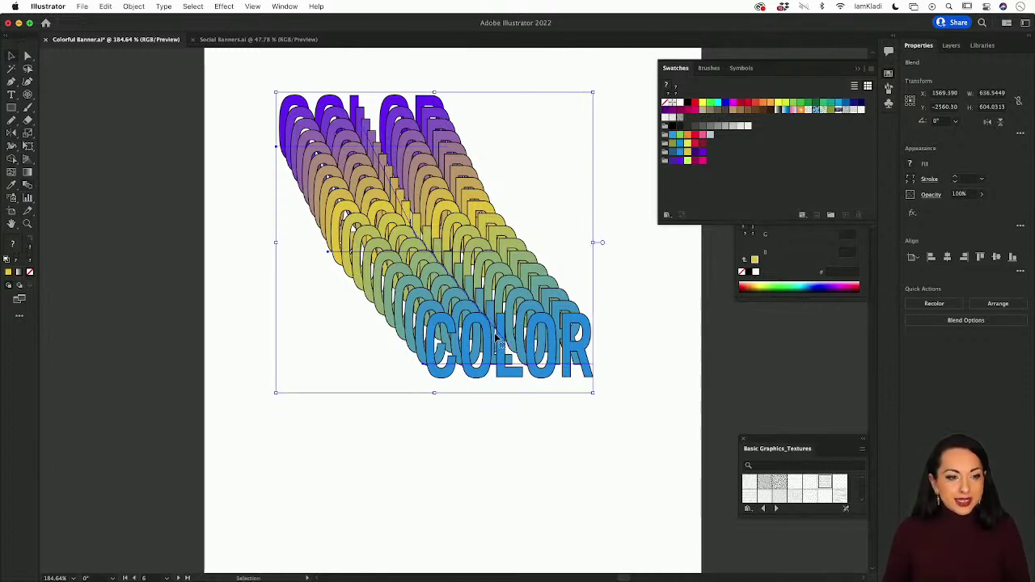
# Step: Open the blend options for the COLOR blend and raise its Specified Steps to 10
pyautogui.doubleClick(29, 185)
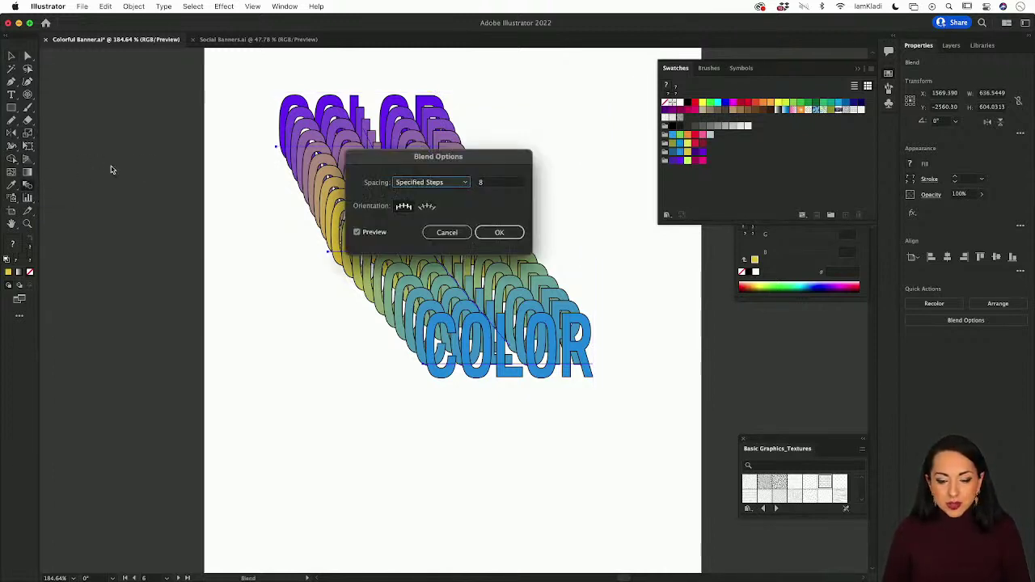
pyautogui.click(421, 184)
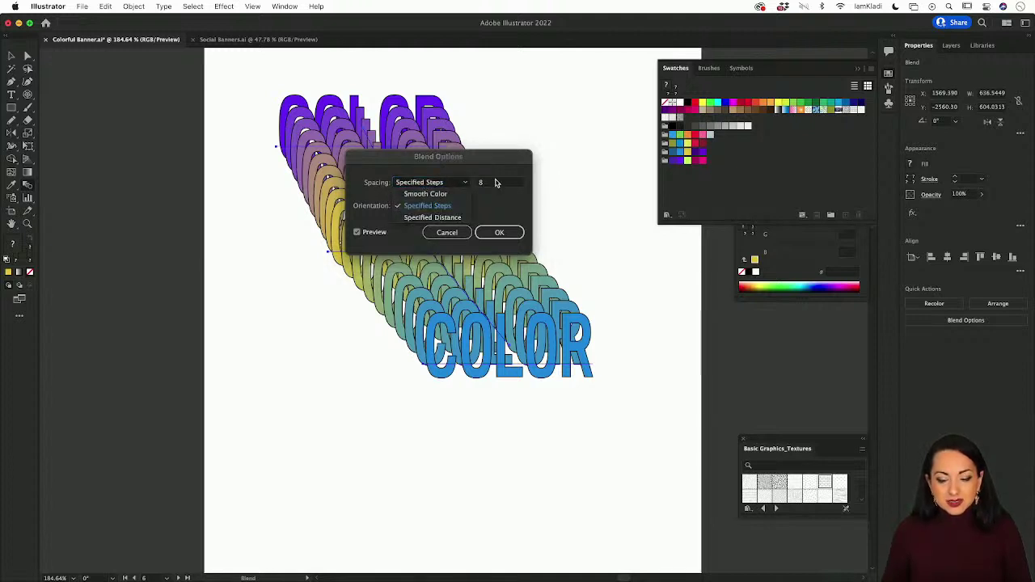
pyautogui.click(496, 183)
pyautogui.press('Up')
pyautogui.press('Up')
pyautogui.press('Up')
pyautogui.press('Up')
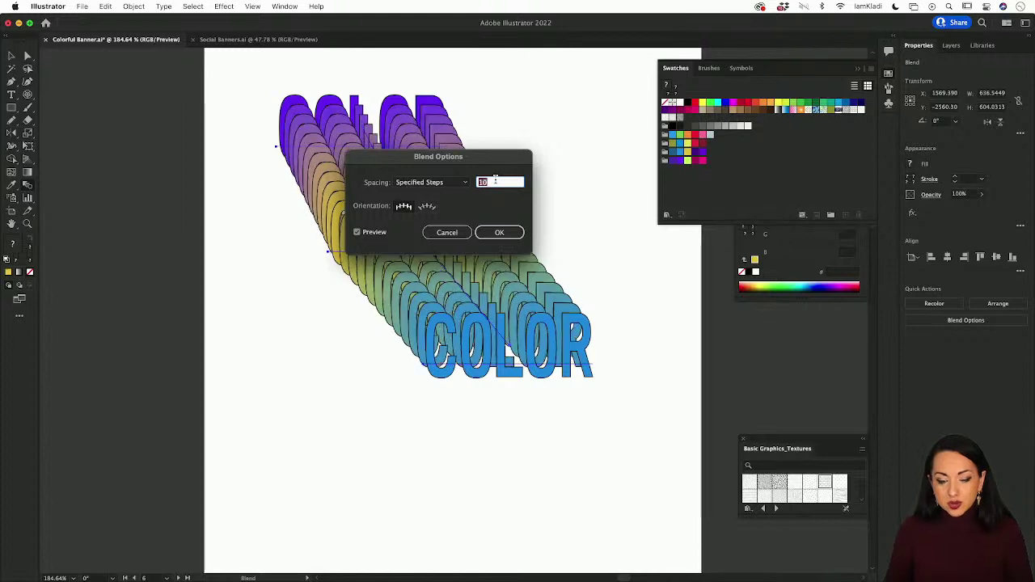
# Step: Move the blend options dialog off the lettering and reduce the Specified Steps to 5
pyautogui.moveTo(486, 159); pyautogui.dragTo(353, 361)
pyautogui.press('Down')
pyautogui.press('Down')
pyautogui.press('Down')
pyautogui.press('Down')
pyautogui.press('Down')
pyautogui.press('Down')
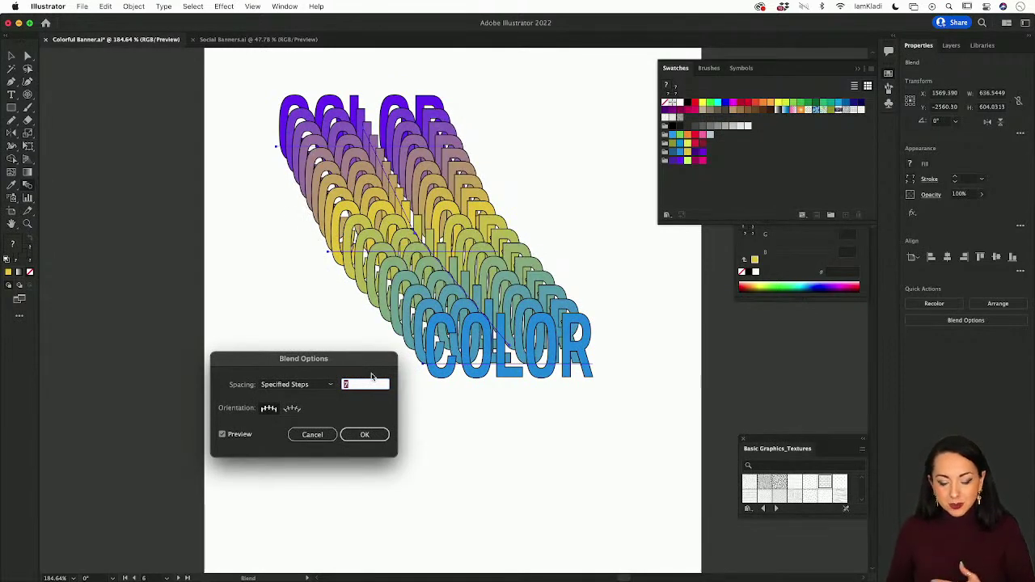
pyautogui.press('Down')
pyautogui.click(364, 436)
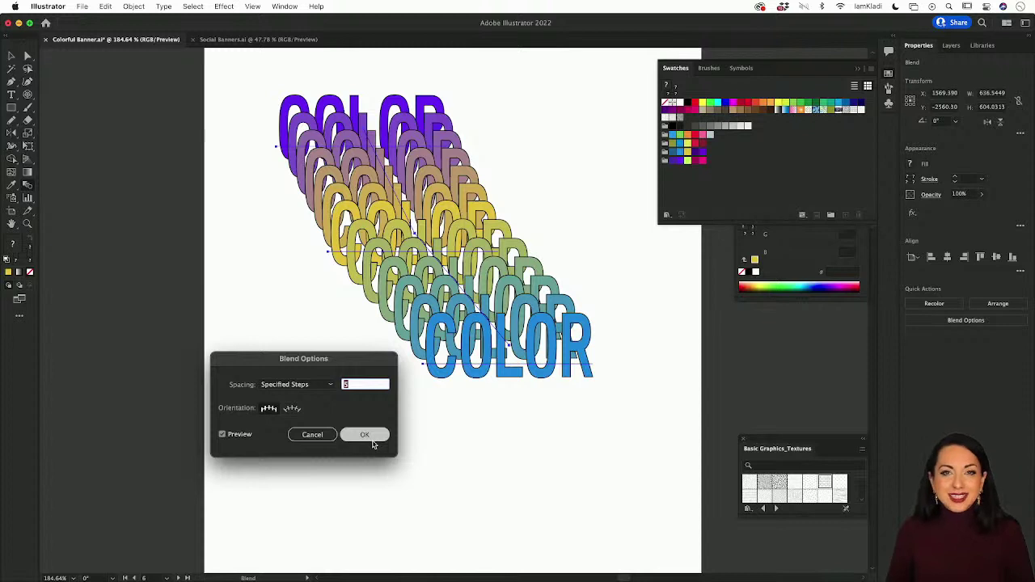
# Step: Try Smooth Color spacing on the COLOR blend
pyautogui.click(320, 386)
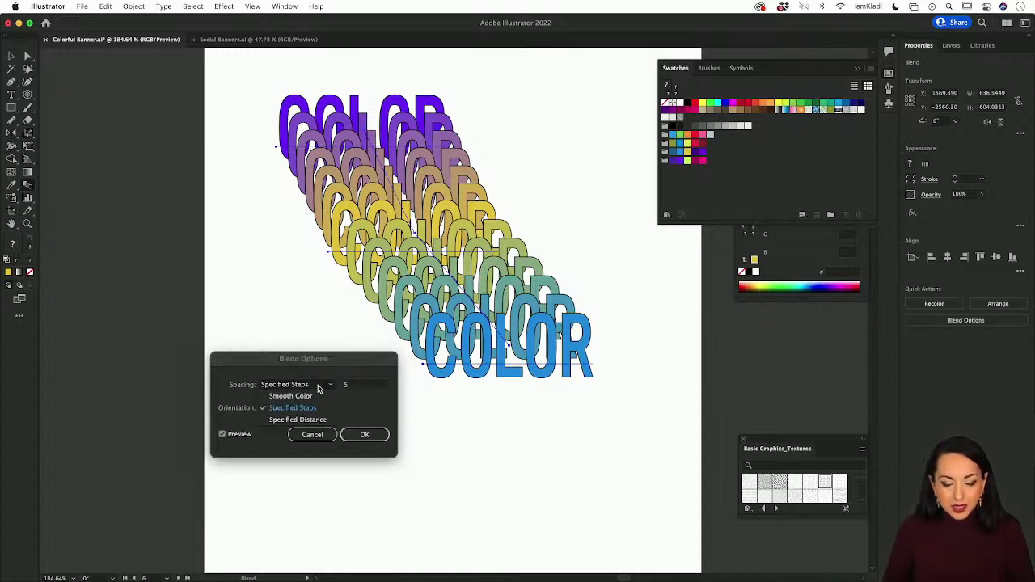
pyautogui.click(318, 396)
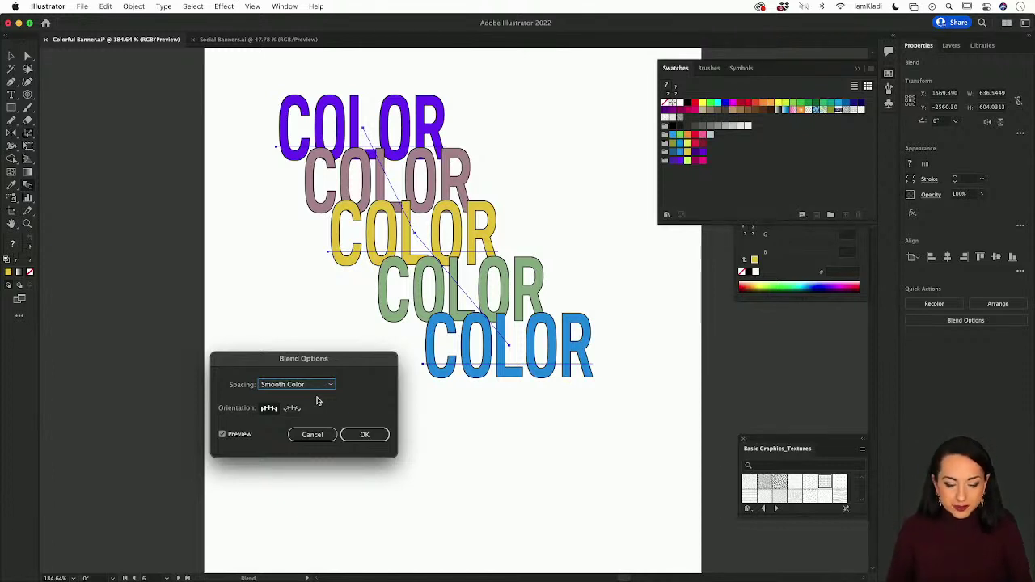
pyautogui.click(313, 386)
pyautogui.click(304, 398)
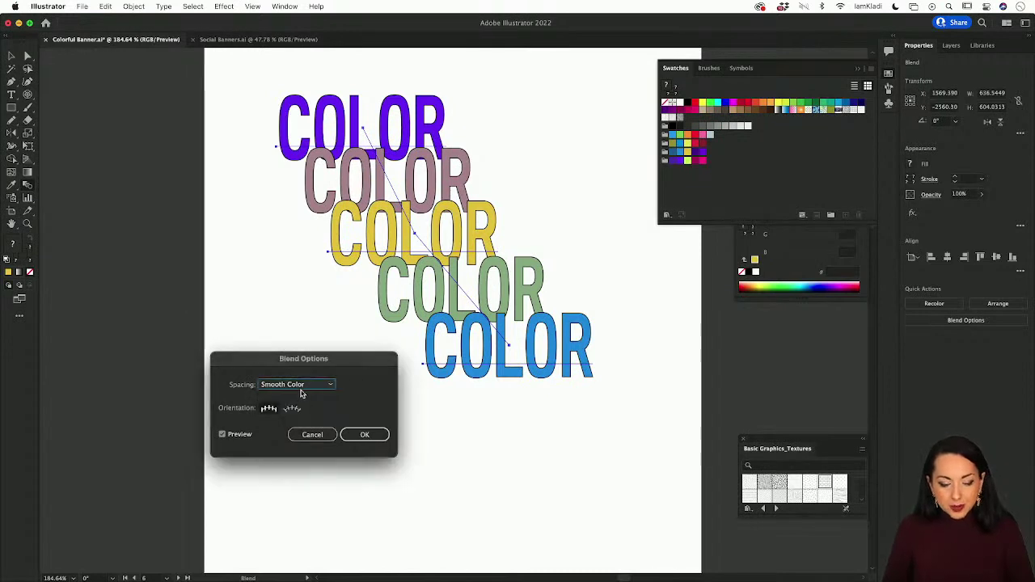
# Step: Return the COLOR blend spacing to Specified Steps with 5 steps, compare the result with preview off and on, and apply it
pyautogui.click(301, 386)
pyautogui.click(301, 408)
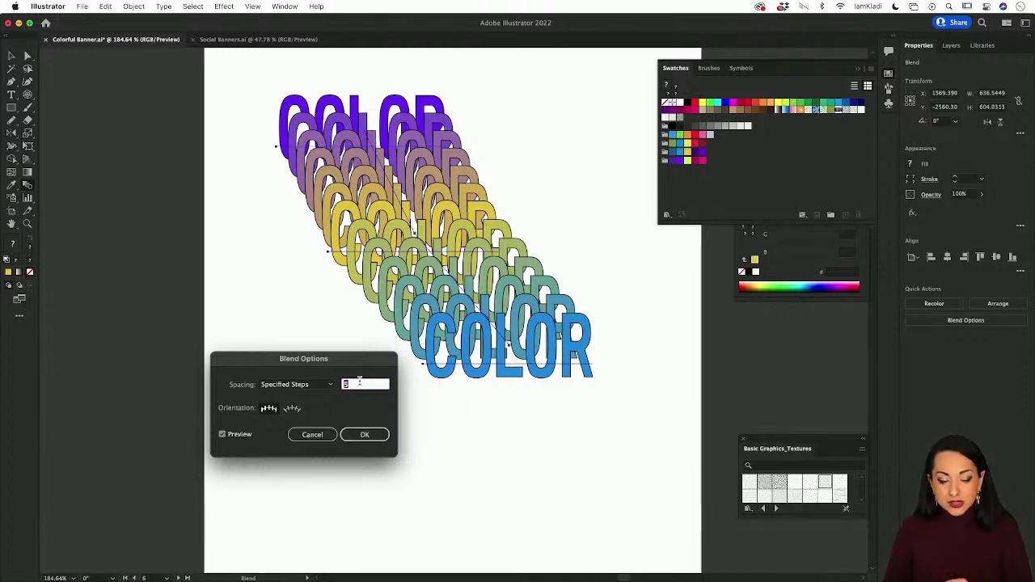
pyautogui.write('8')
pyautogui.press('Up')
pyautogui.press('Down')
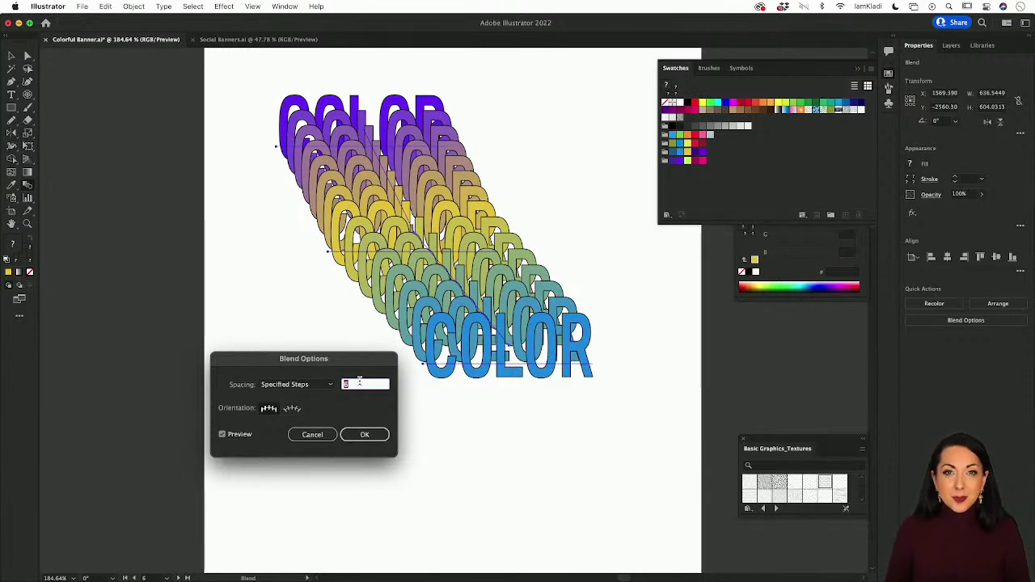
pyautogui.press('Down')
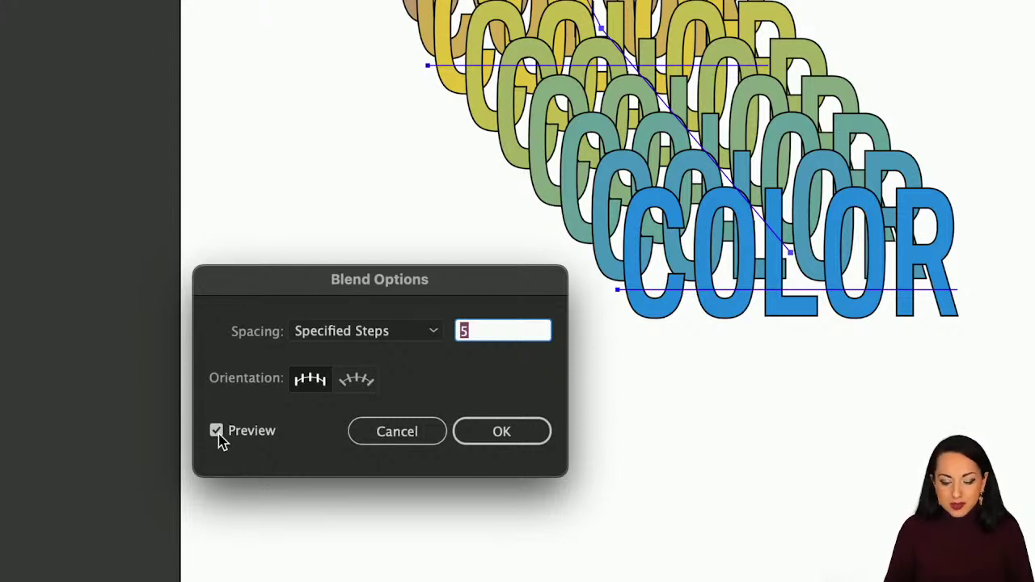
pyautogui.click(218, 434)
pyautogui.click(218, 433)
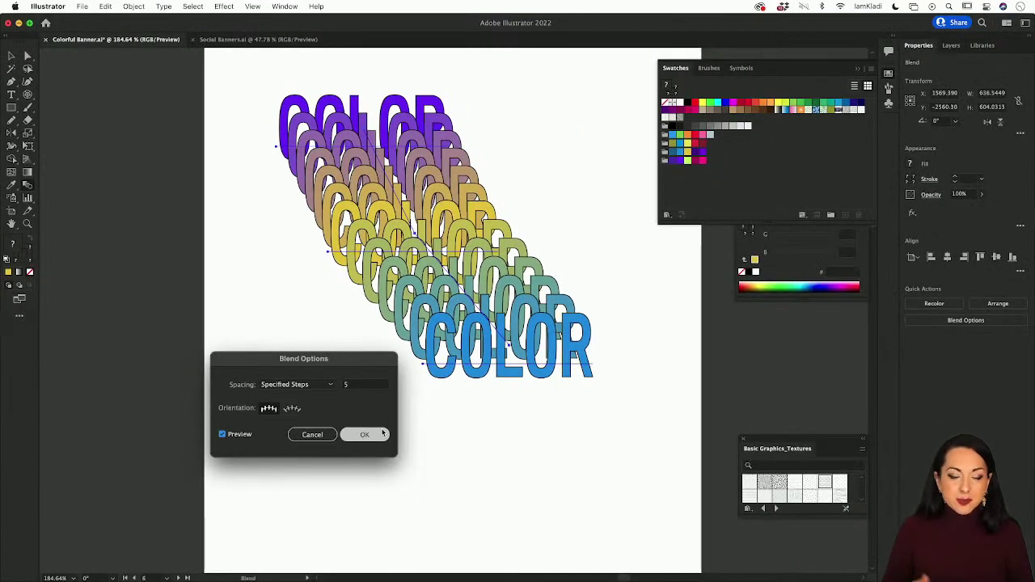
pyautogui.click(364, 435)
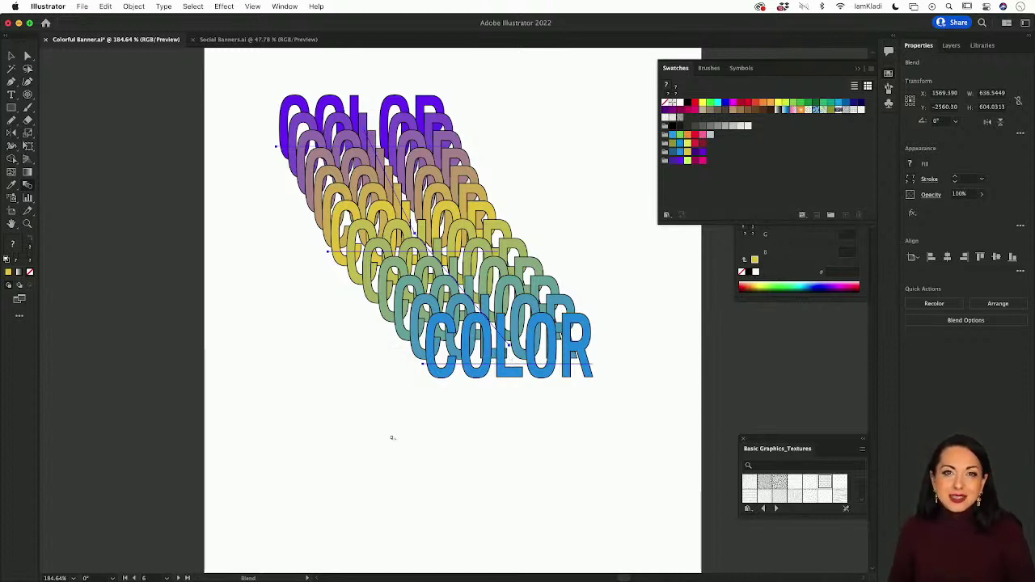
# Step: Enter and leave isolation mode on the COLOR blend, and move the whole blend slightly down and to the right on the artboard
pyautogui.press('v')
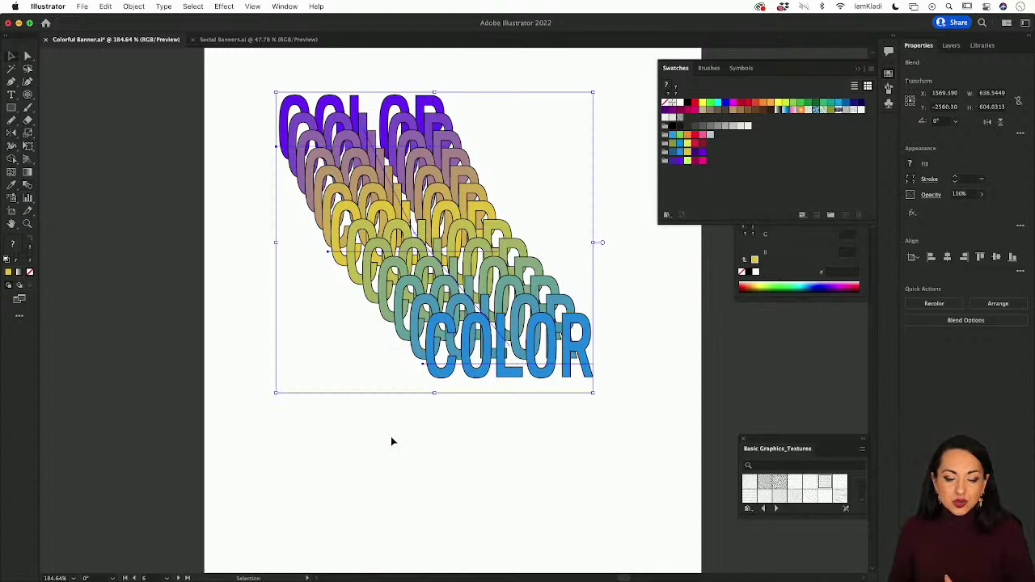
pyautogui.doubleClick(439, 371)
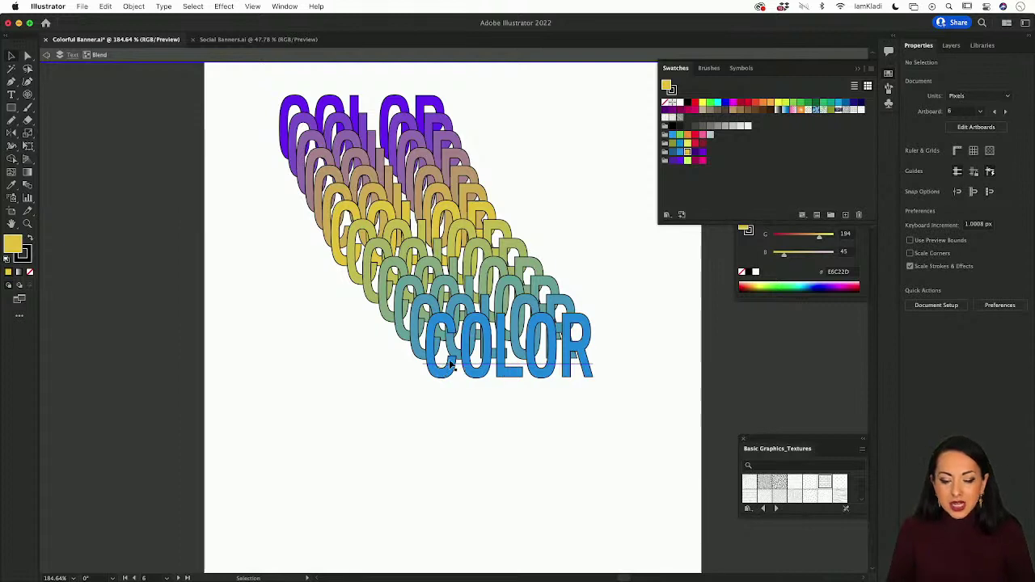
pyautogui.doubleClick(426, 402)
pyautogui.click(444, 336)
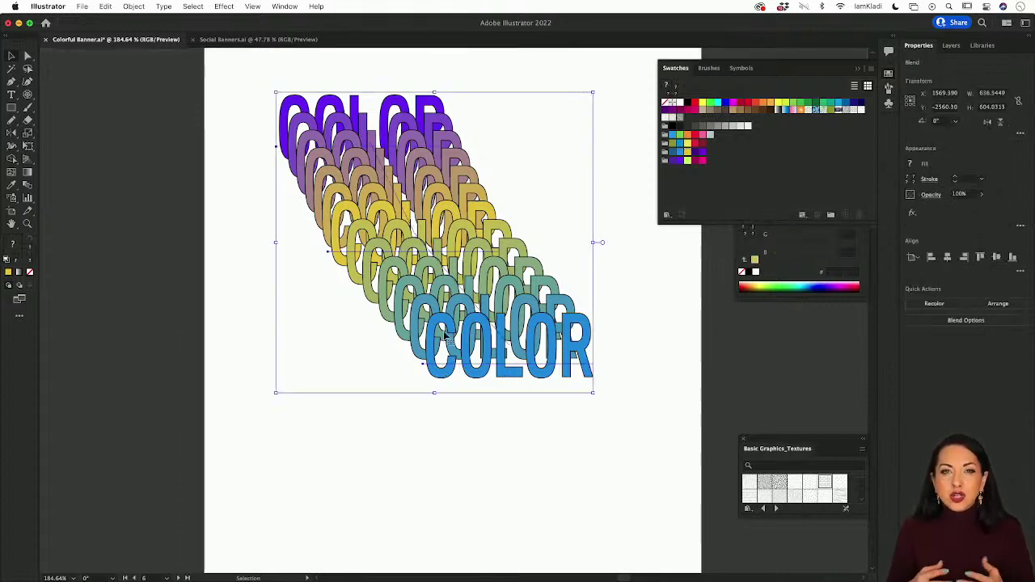
pyautogui.moveTo(444, 335); pyautogui.dragTo(470, 392)
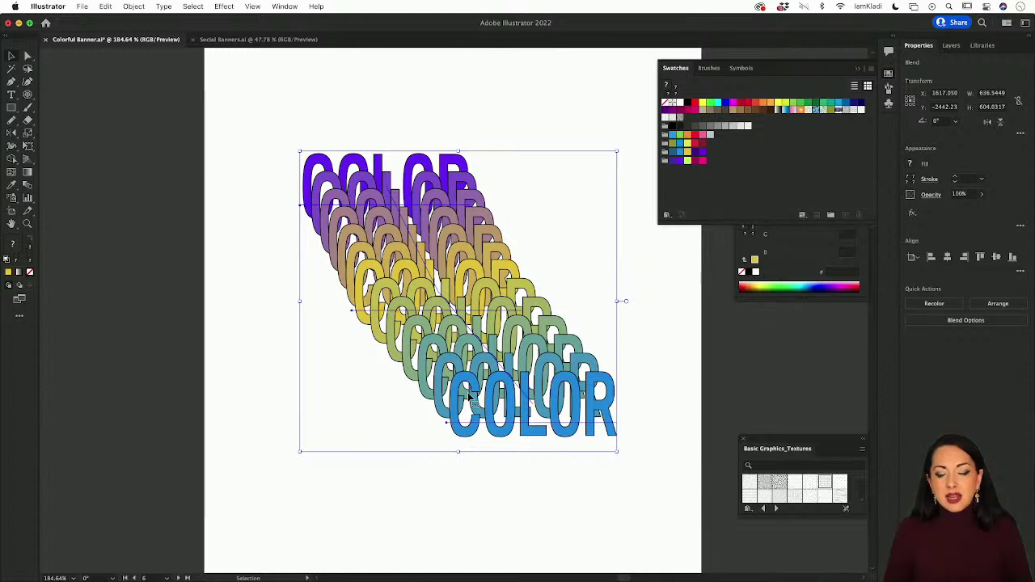
# Step: Isolate the COLOR blend and reposition its blue COLOR text lower, almost directly beneath the yellow one
pyautogui.doubleClick(469, 397)
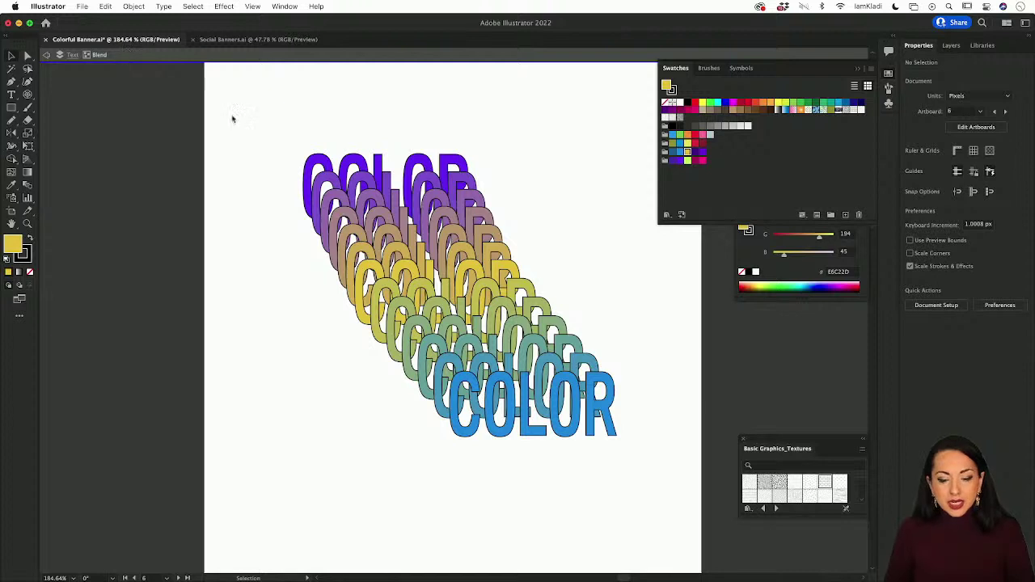
pyautogui.click(469, 335)
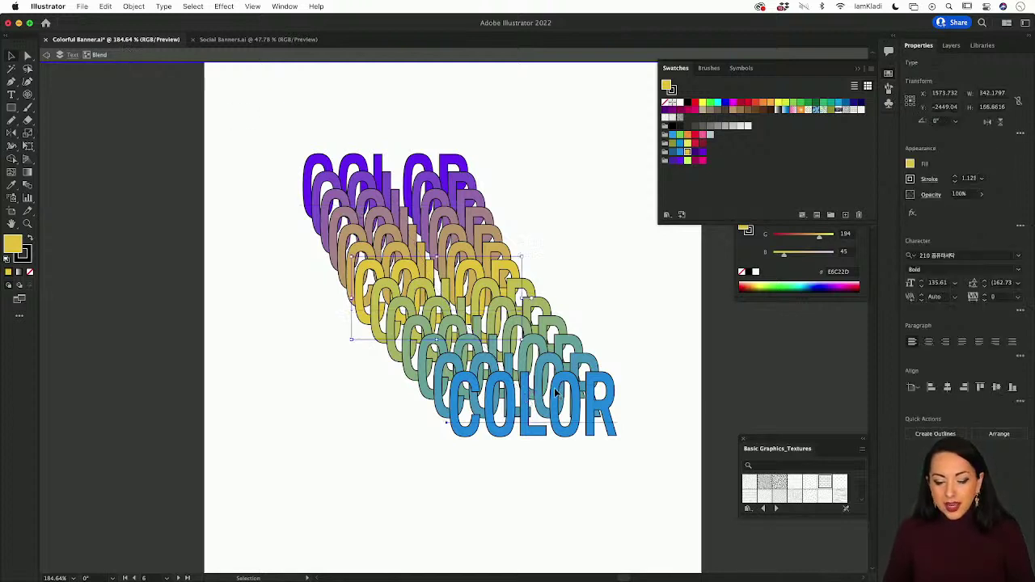
pyautogui.moveTo(517, 385); pyautogui.dragTo(460, 446)
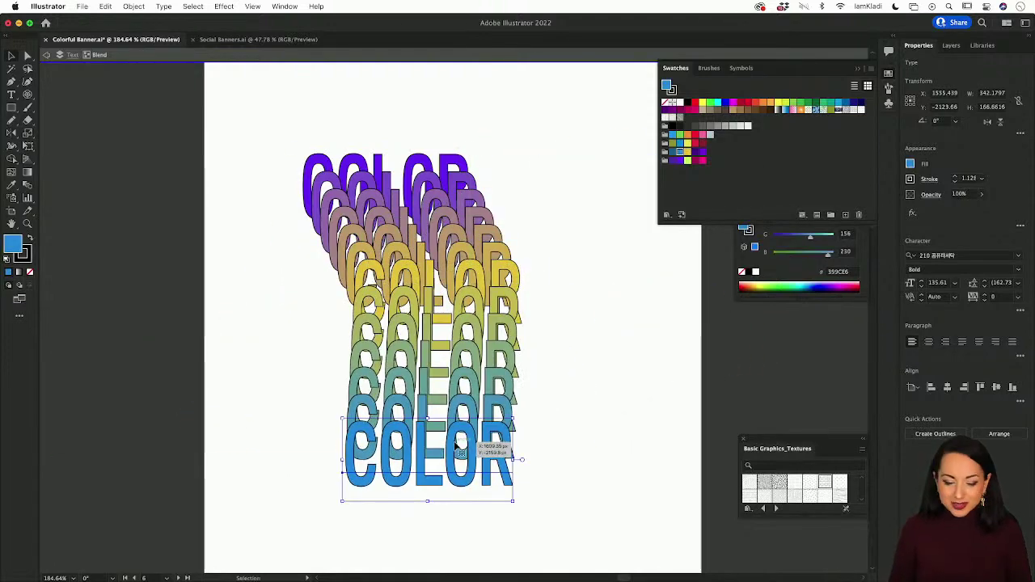
# Step: Recolor the yellow COLOR text red and shift it slightly up and to the left
pyautogui.click(441, 288)
pyautogui.click(694, 143)
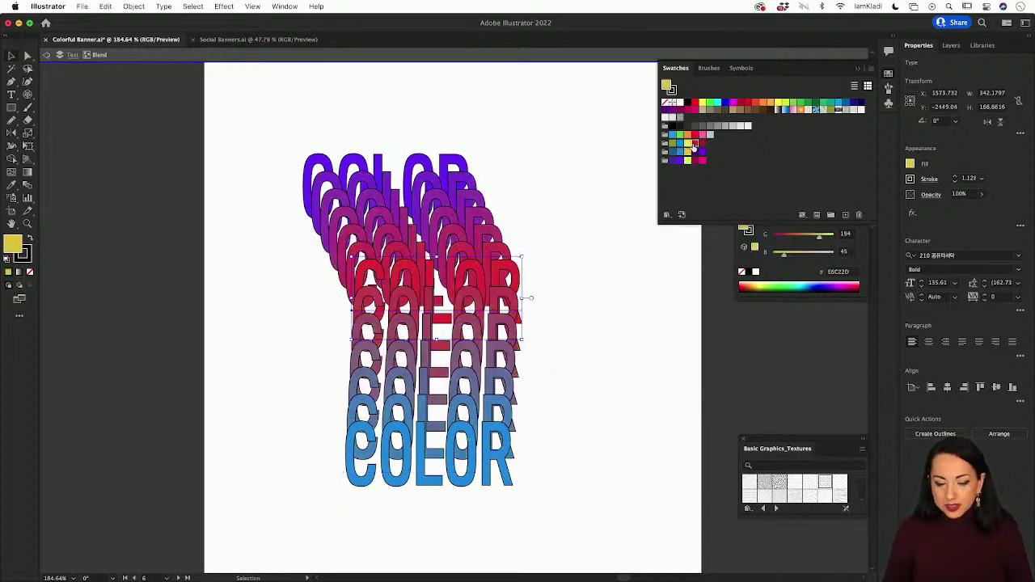
pyautogui.moveTo(457, 268); pyautogui.dragTo(426, 251)
# Step: Undo the red recolor and the moves of the individual COLOR texts in the blend
pyautogui.press('super+z')
pyautogui.press('super+z')
pyautogui.press('super+z')
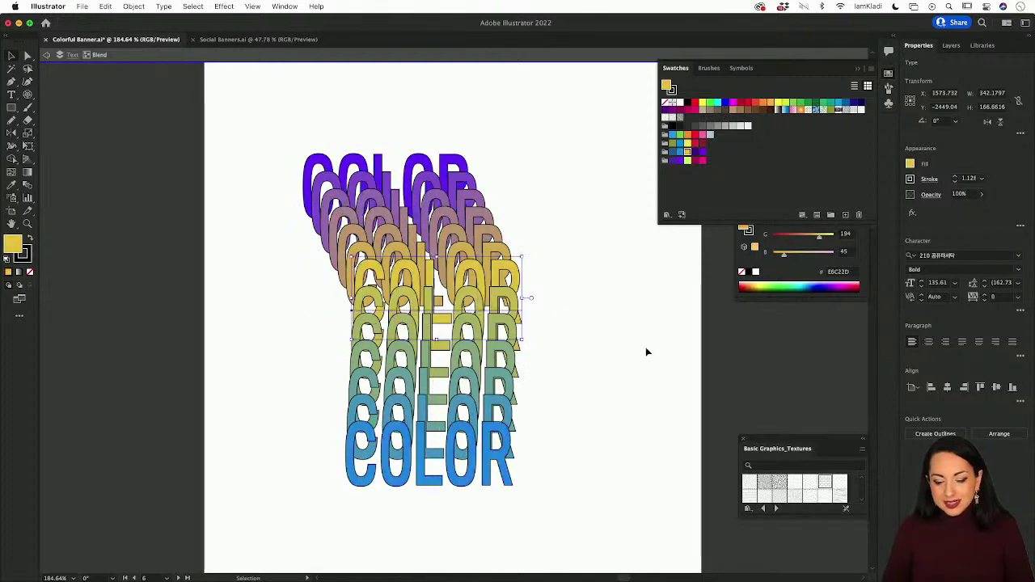
pyautogui.click(651, 354)
# Step: Leave isolation mode and duplicate the whole COLOR blend, placing the two blends side by side
pyautogui.scroll(-5, 566, 339)
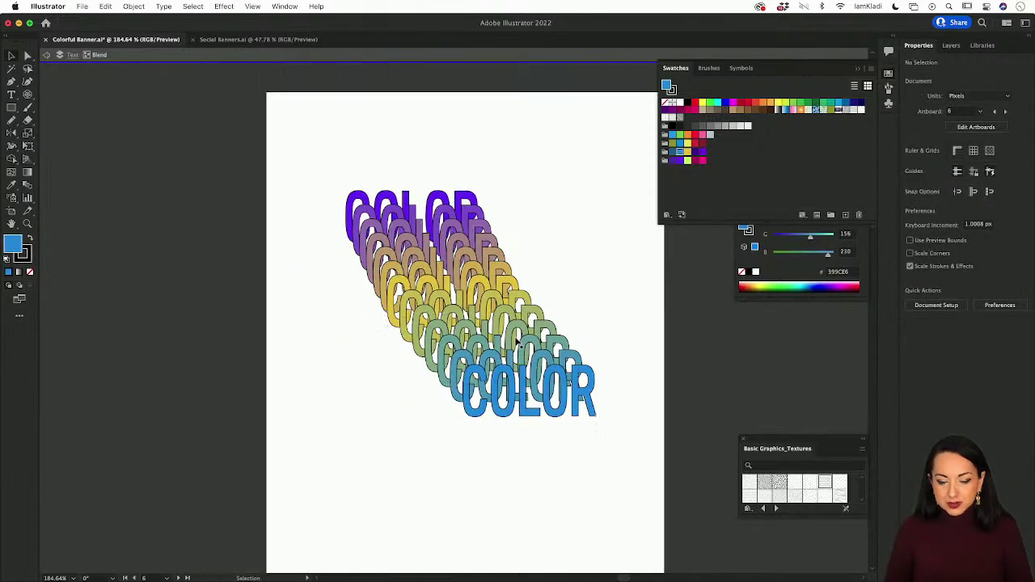
pyautogui.moveTo(497, 343); pyautogui.dragTo(651, 345)
pyautogui.moveTo(358, 203); pyautogui.dragTo(528, 319)
pyautogui.moveTo(531, 323); pyautogui.dragTo(466, 327)
pyautogui.scroll(2, 473, 325)
# Step: Isolate the right-hand copy of the COLOR blend, recolor its middle yellow text red, and exit isolation mode
pyautogui.doubleClick(510, 312)
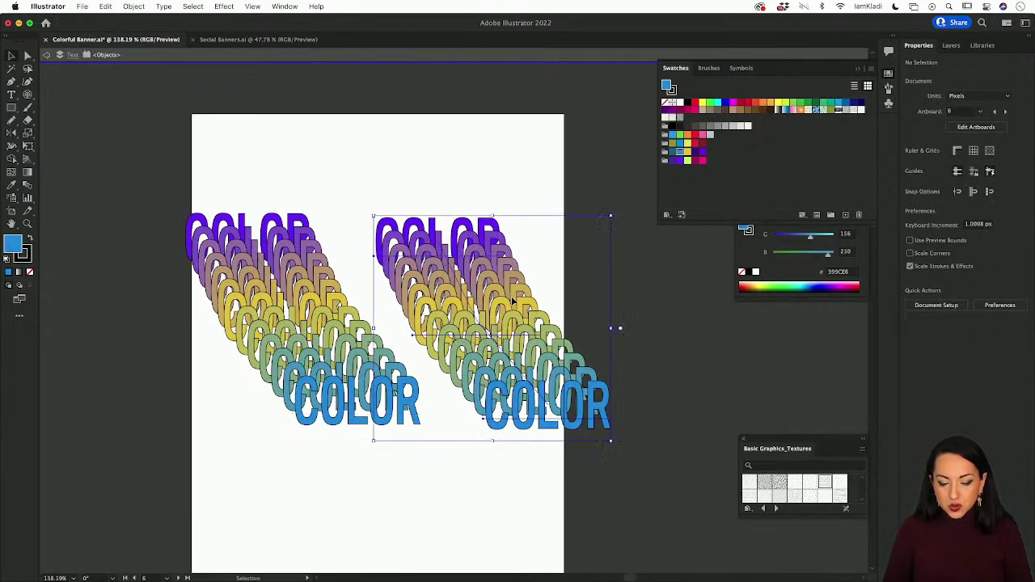
pyautogui.click(510, 311)
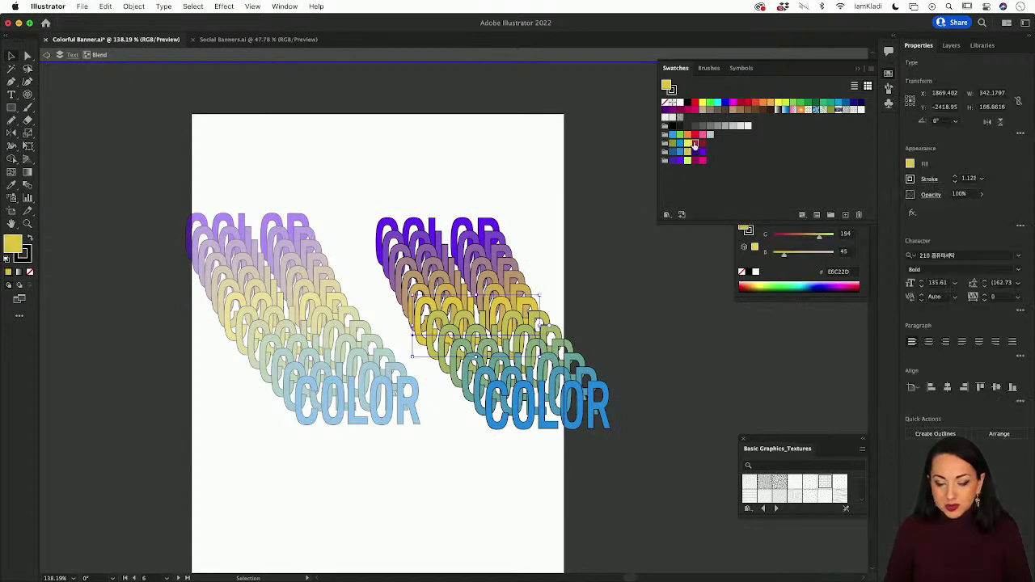
pyautogui.click(694, 144)
pyautogui.doubleClick(581, 198)
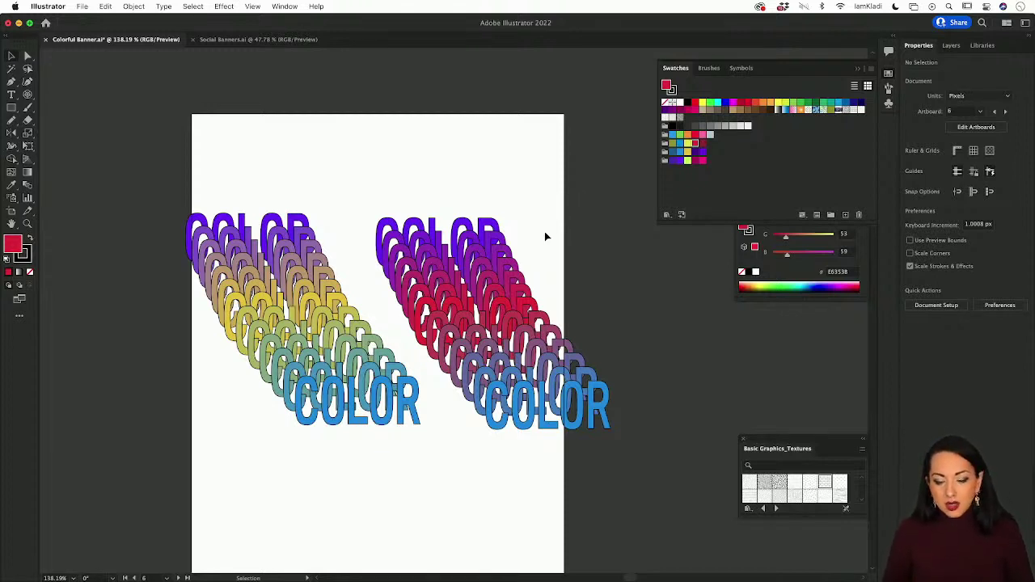
# Step: In the right-hand blend, recolor the uppermost COLOR text dark blue 2E6B99 and the lowest one pale gray-blue BDCCD4
pyautogui.doubleClick(465, 225)
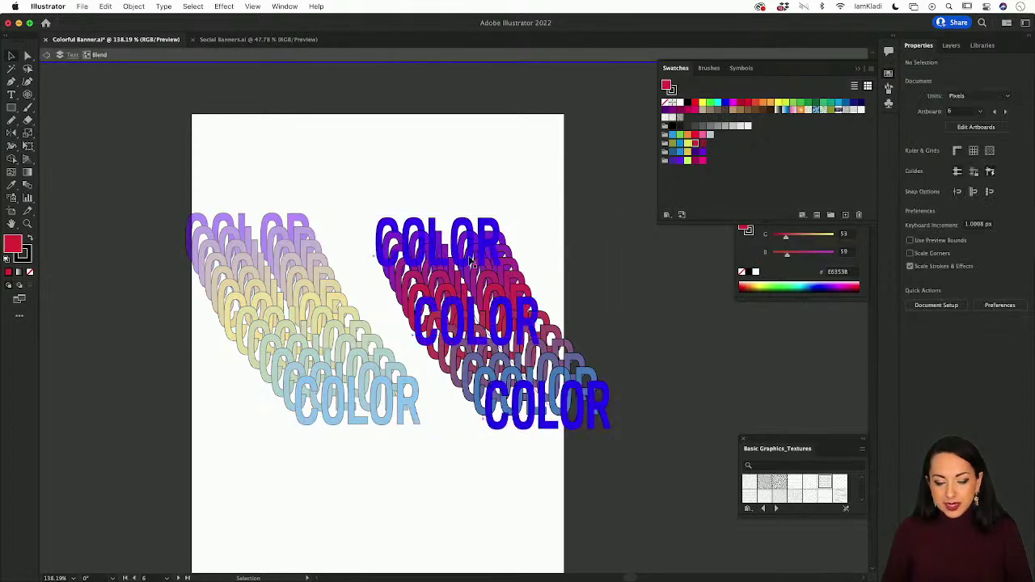
pyautogui.click(465, 224)
pyautogui.click(672, 152)
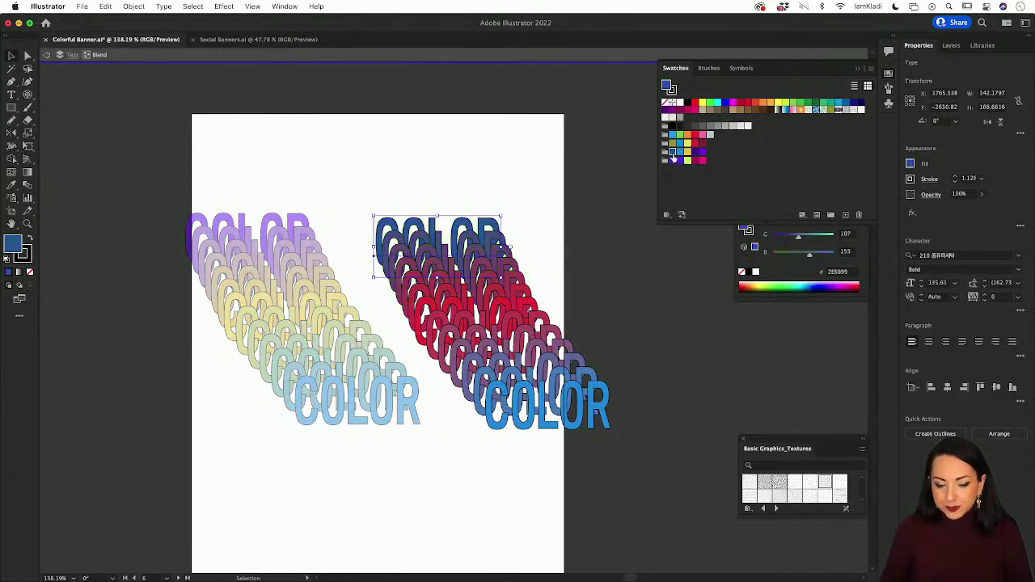
pyautogui.click(559, 396)
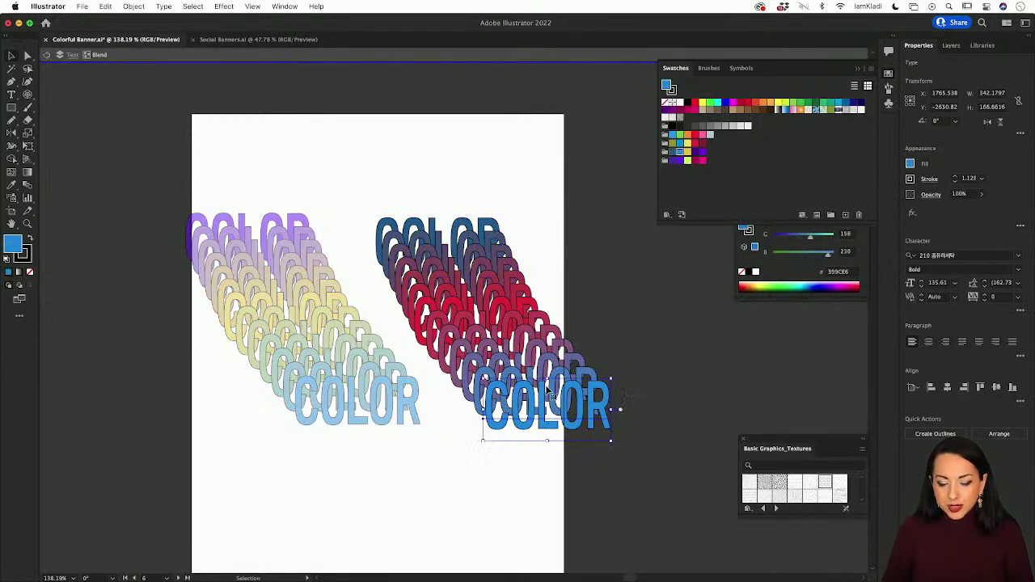
pyautogui.click(711, 136)
pyautogui.doubleClick(579, 273)
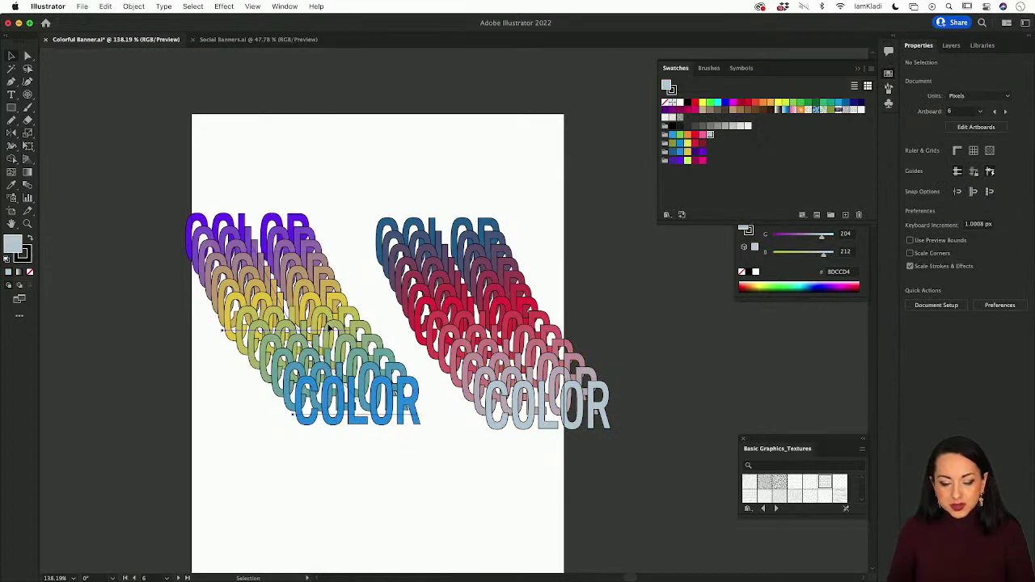
# Step: Shift the purple, yellow and blue blend slightly down and replace all three of its COLOR texts with WOW
pyautogui.click(363, 343)
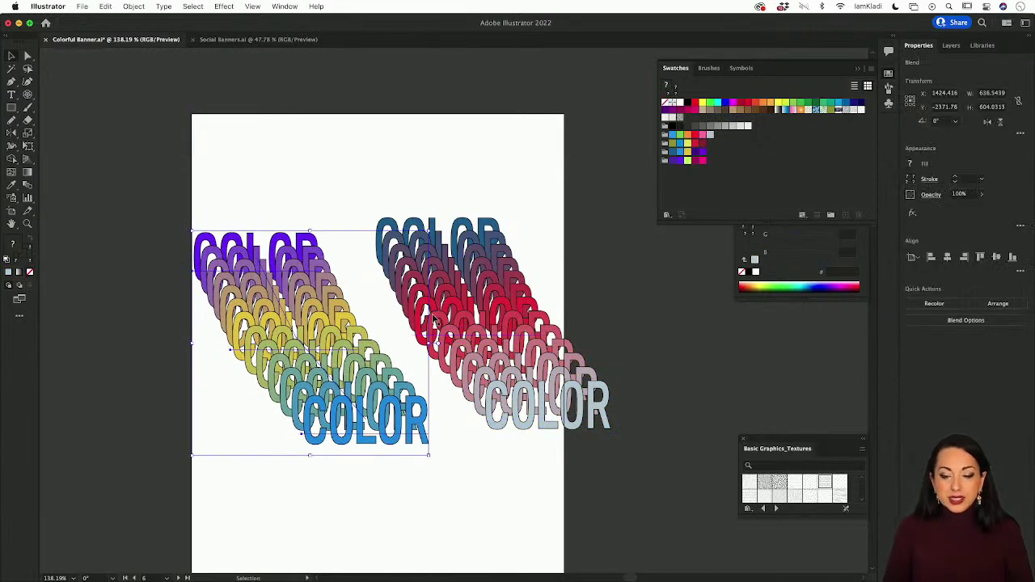
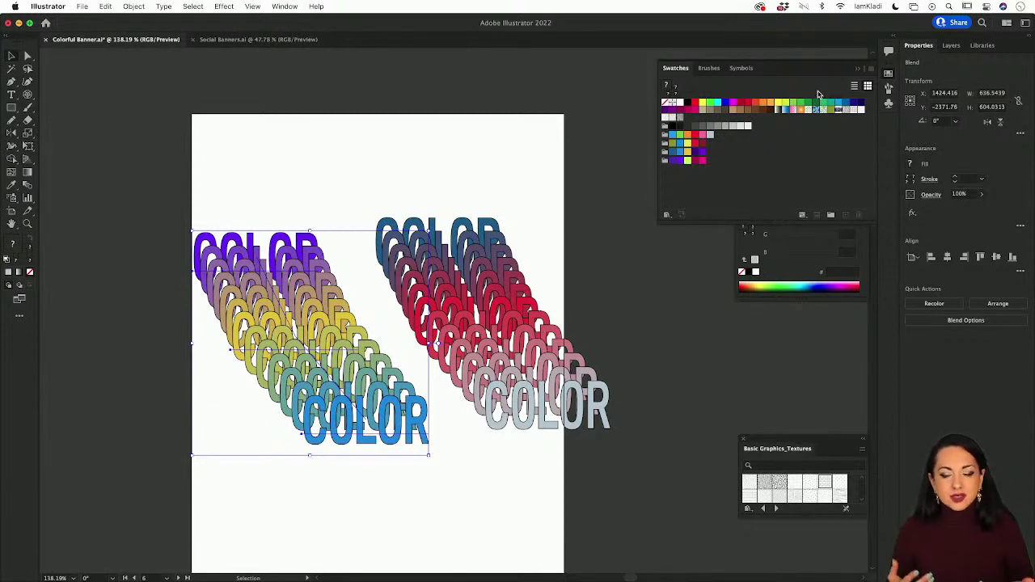
pyautogui.click(638, 316)
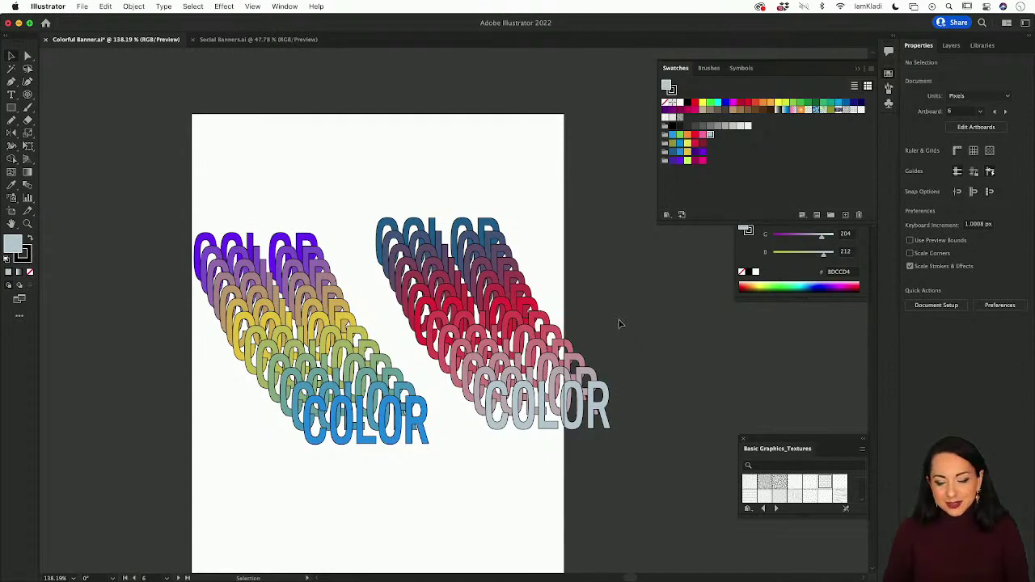
pyautogui.scroll(-4, 580, 318)
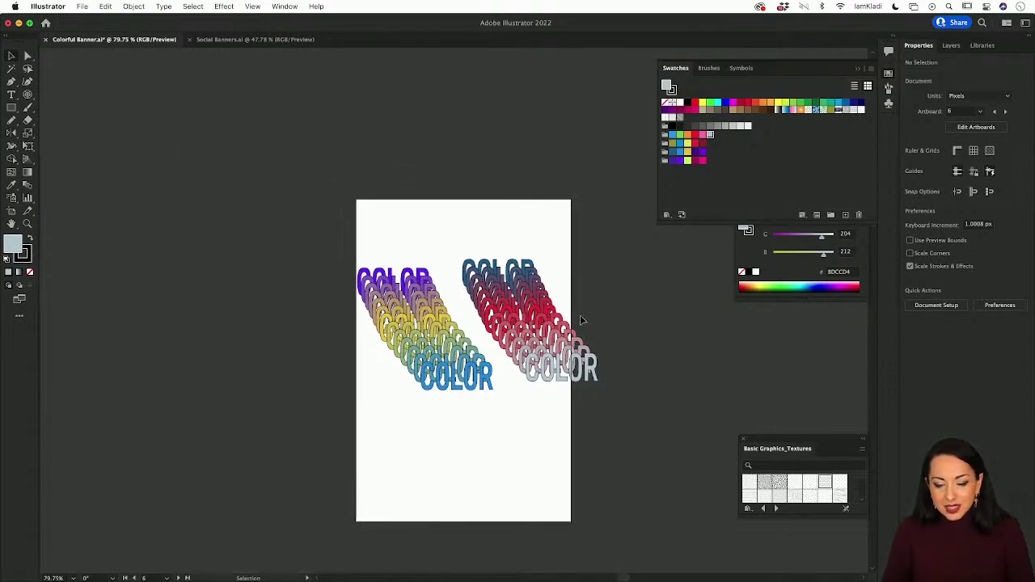
pyautogui.click(439, 346)
pyautogui.scroll(5, 439, 346)
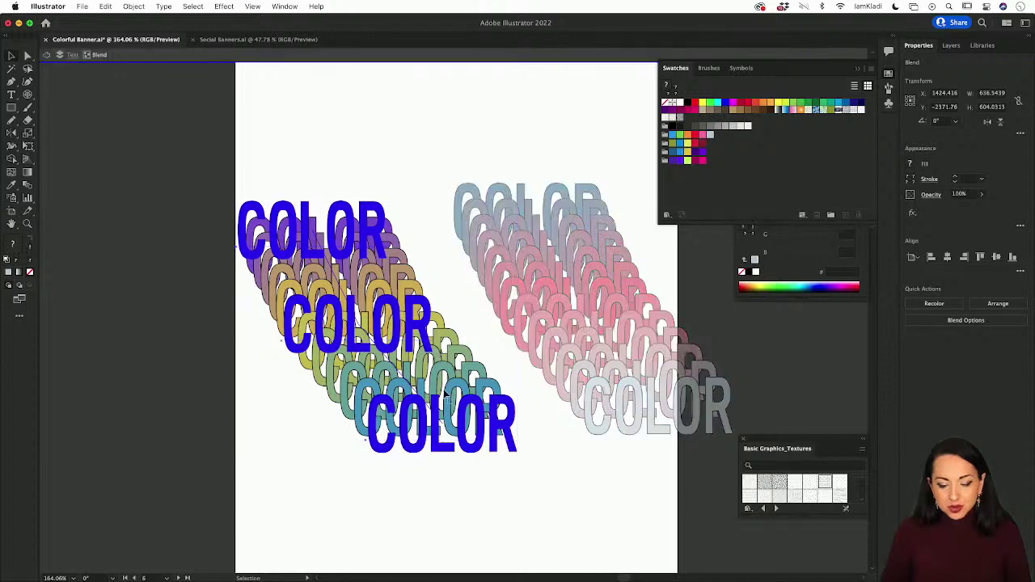
pyautogui.doubleClick(458, 420)
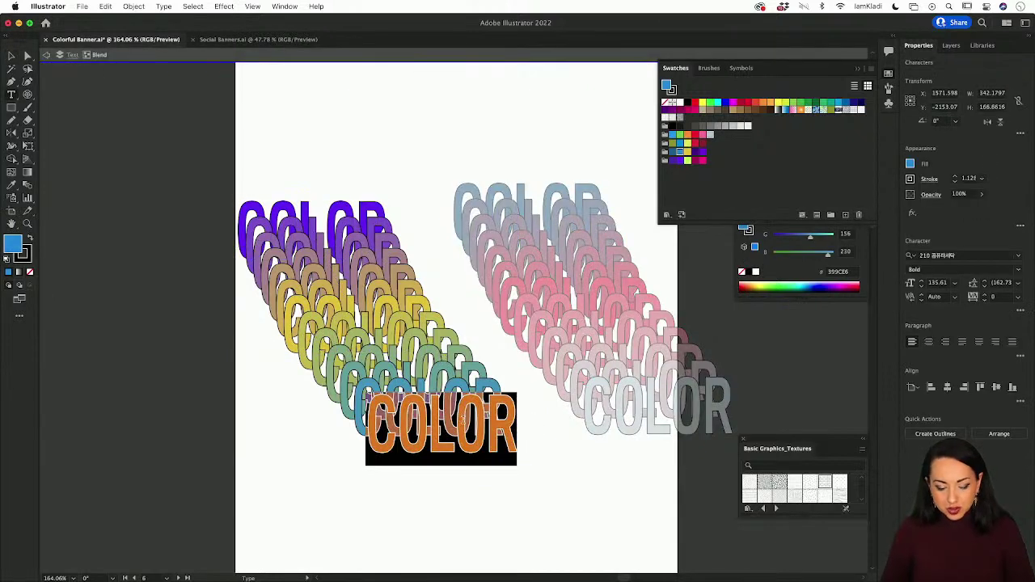
pyautogui.write('WOW')
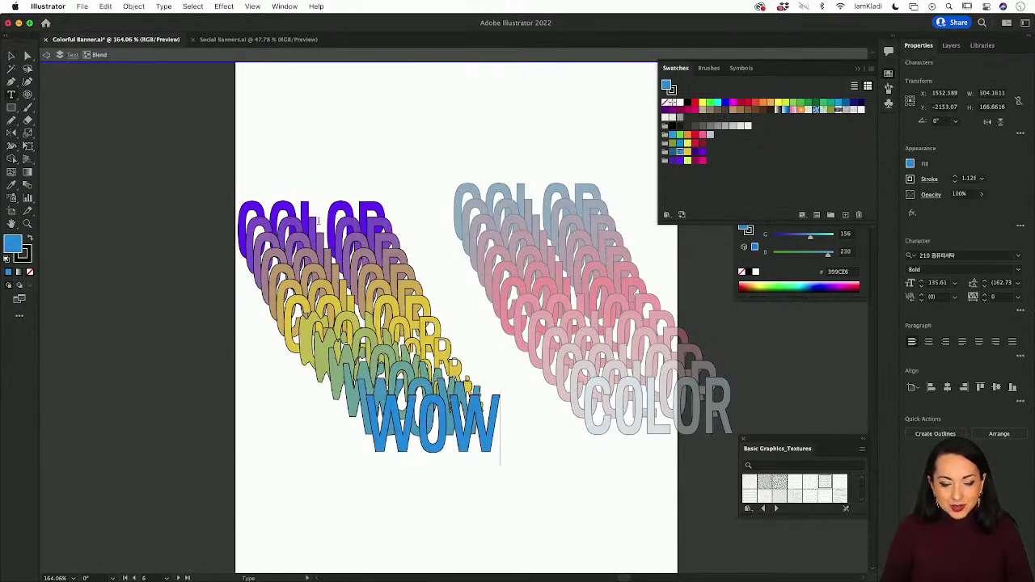
pyautogui.doubleClick(319, 221)
pyautogui.write('WOW')
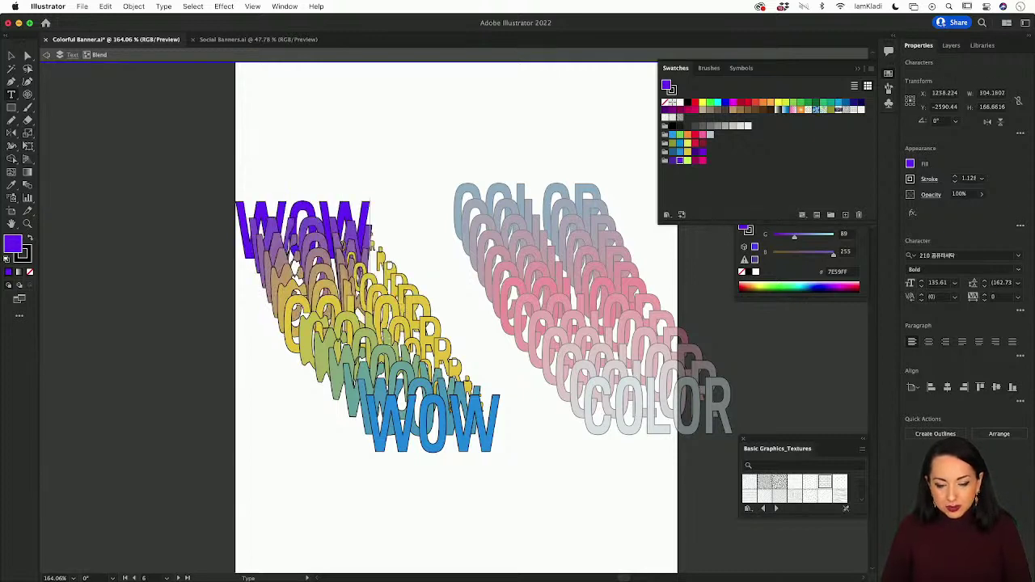
pyautogui.doubleClick(372, 319)
pyautogui.write('WOW')
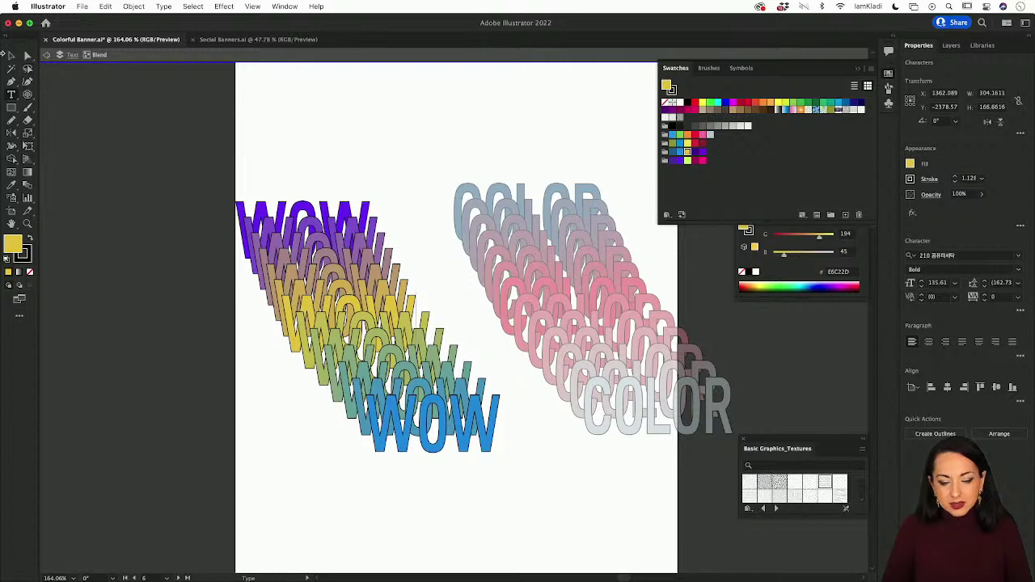
pyautogui.click(322, 178)
pyautogui.click(12, 56)
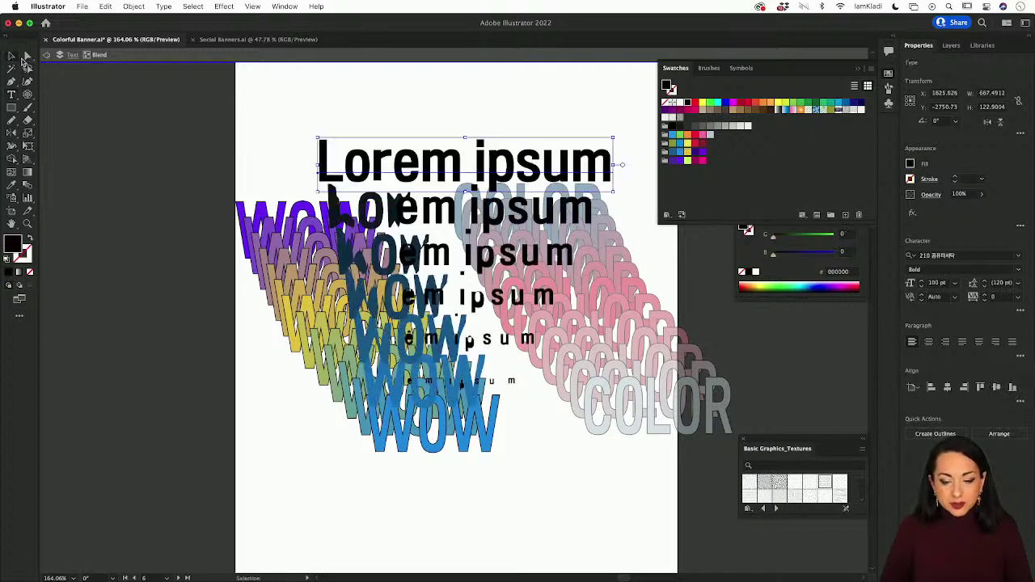
pyautogui.press('Delete')
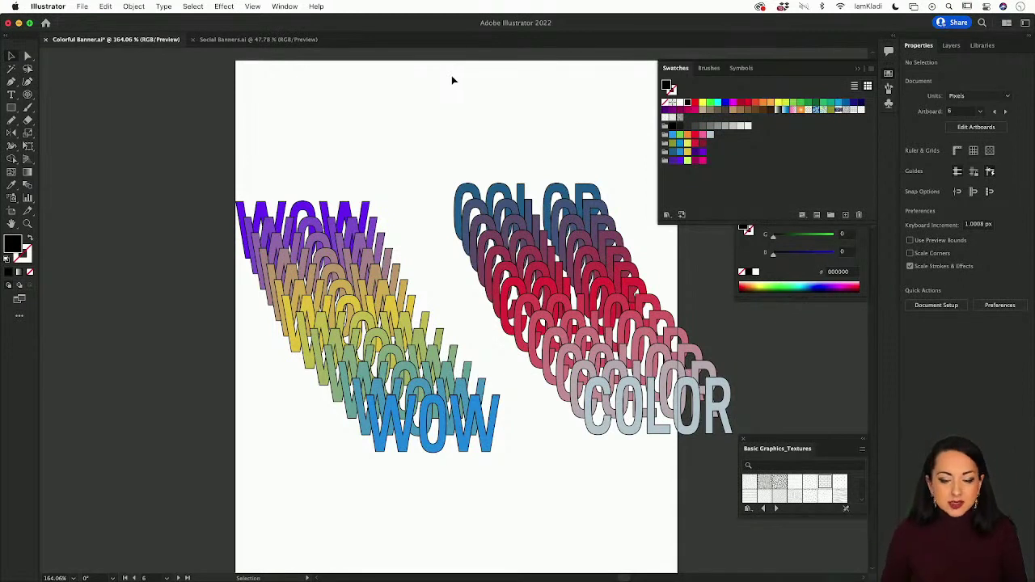
# Step: Move the WOW and COLOR blends together off the blank artboard, onto the empty canvas to its right
pyautogui.scroll(-5, 351, 168)
pyautogui.moveTo(316, 153); pyautogui.dragTo(641, 323)
pyautogui.click(383, 270)
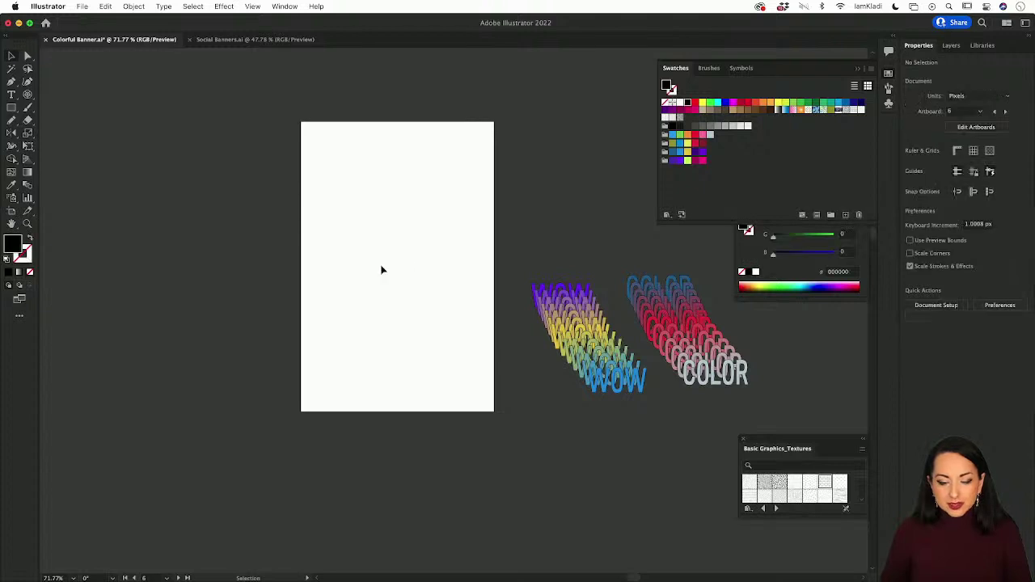
pyautogui.hscroll(-3, 383, 270)
pyautogui.scroll(-3, 381, 270)
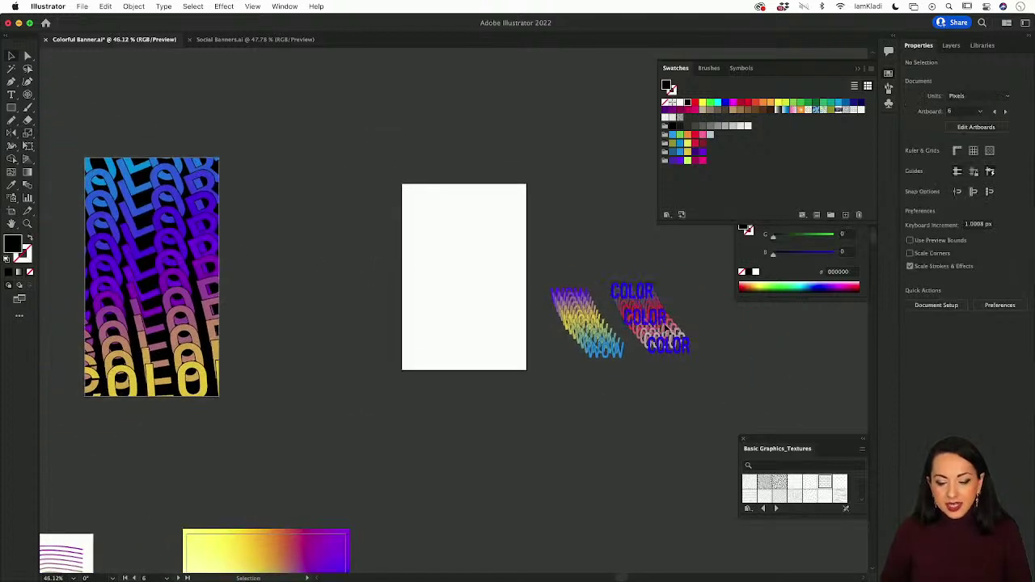
# Step: Move the WOW blend from the empty canvas onto the upper part of the blank artboard
pyautogui.moveTo(609, 324); pyautogui.dragTo(465, 235)
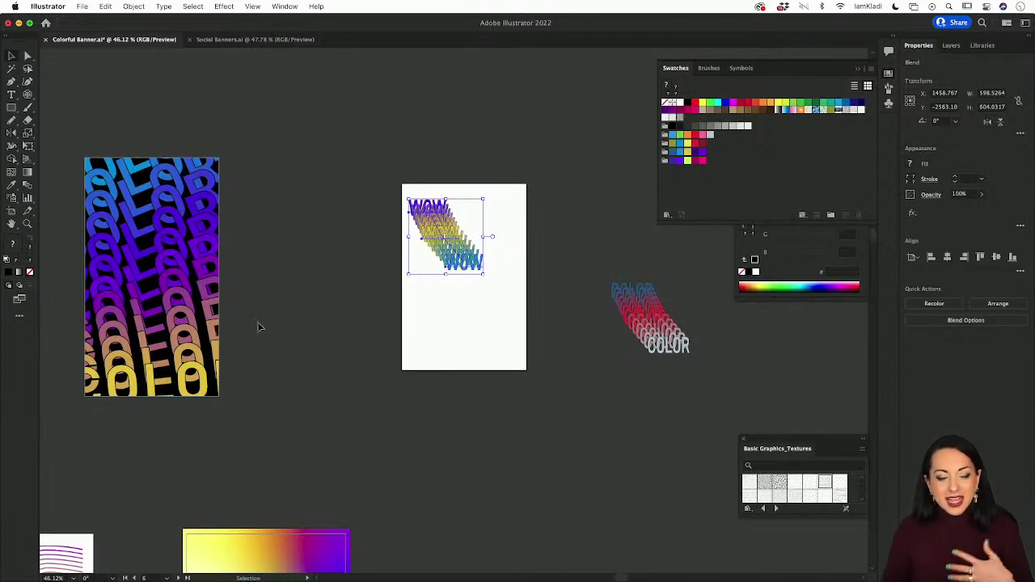
pyautogui.click(198, 303)
pyautogui.click(447, 272)
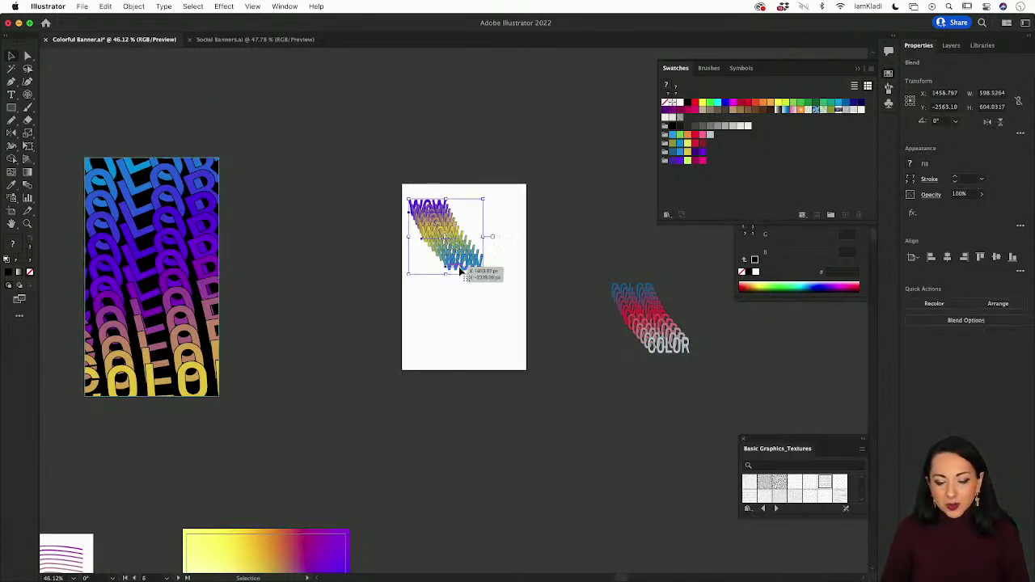
# Step: Enlarge the WOW blend to about 1905 by 1922 px and shift it so it runs diagonally past the artboard's edges
pyautogui.scroll(2, 477, 265)
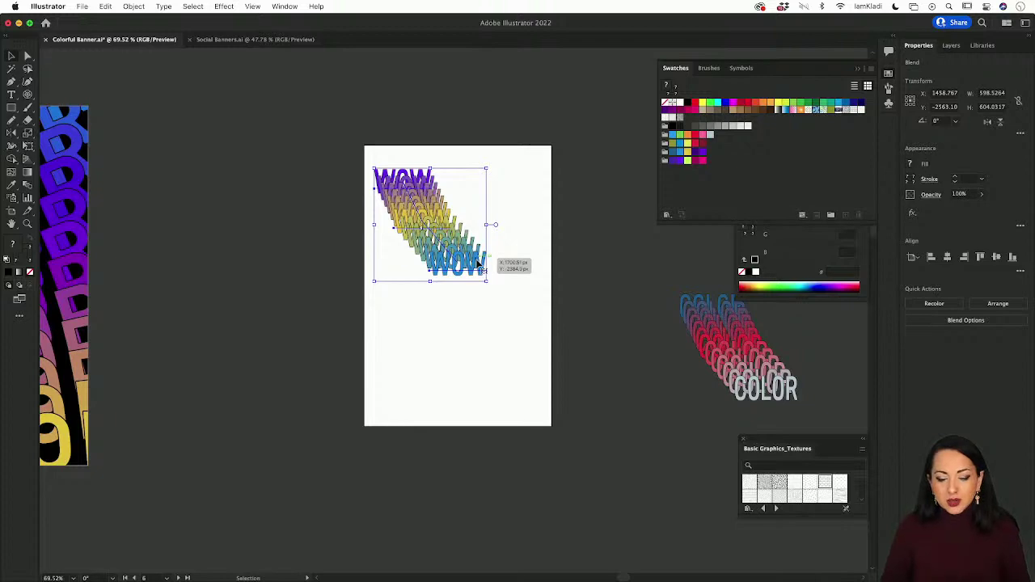
pyautogui.click(484, 281)
pyautogui.moveTo(485, 280); pyautogui.dragTo(623, 488)
pyautogui.moveTo(373, 170); pyautogui.dragTo(269, 63)
pyautogui.keyDown('alt'); pyautogui.scroll(-1, 384, 199); pyautogui.keyUp('alt')
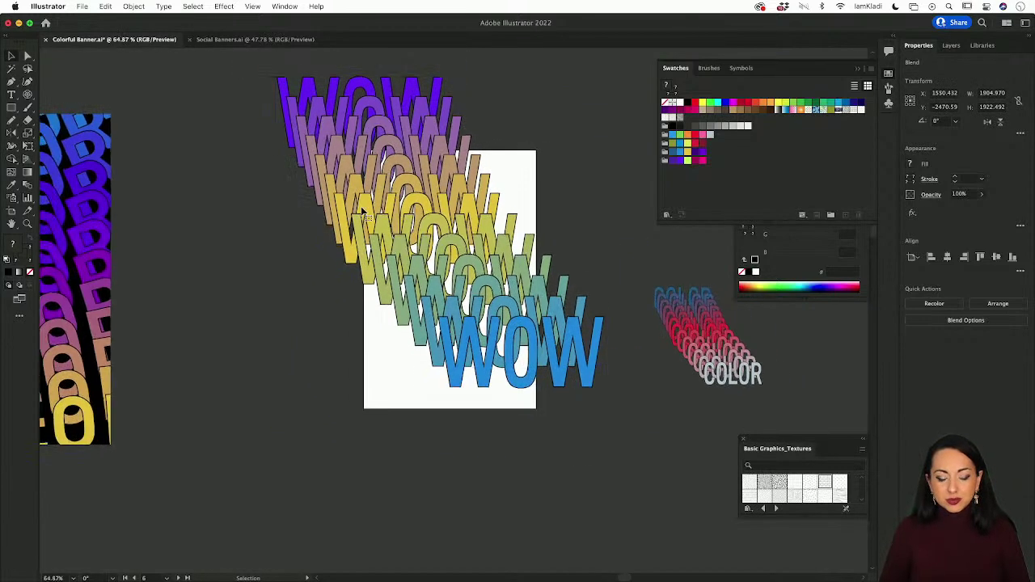
pyautogui.moveTo(416, 218); pyautogui.dragTo(437, 257)
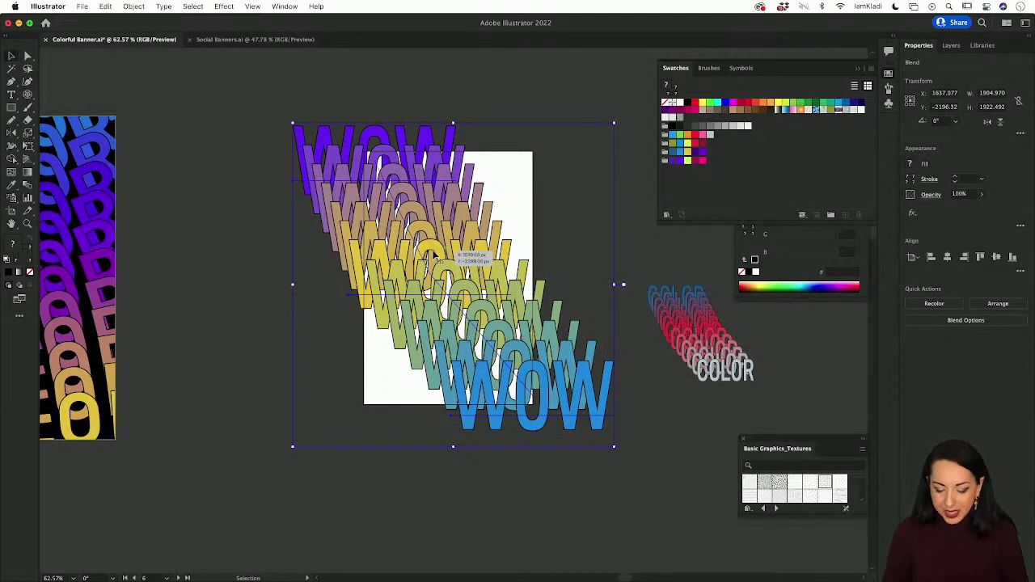
# Step: On the Background layer, draw a black rectangle about 1074 by 1586 px behind the WOW blend, slightly overlapping the artboard's edges
pyautogui.click(952, 48)
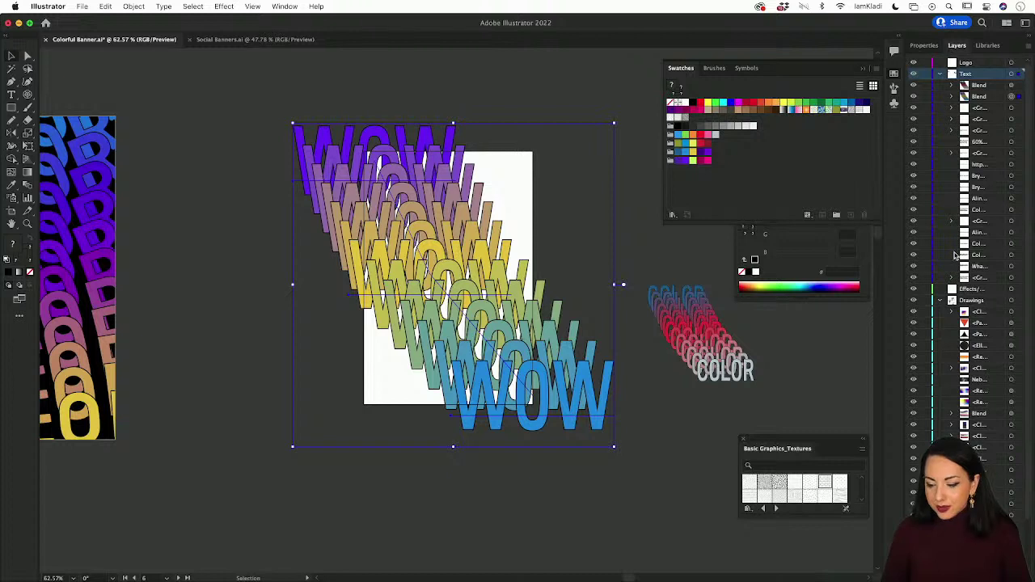
pyautogui.click(940, 300)
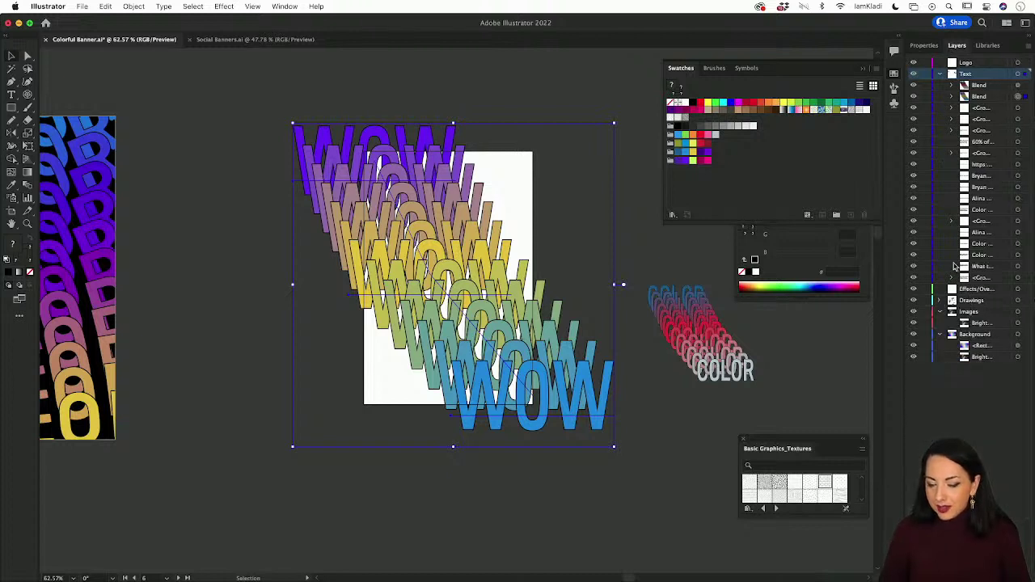
pyautogui.doubleClick(960, 334)
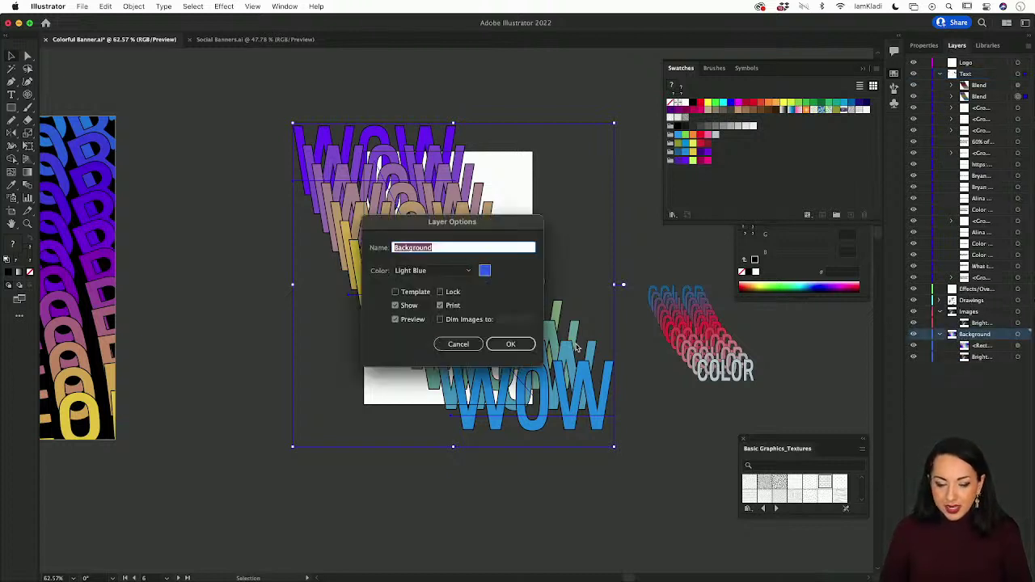
pyautogui.click(510, 345)
pyautogui.press('m')
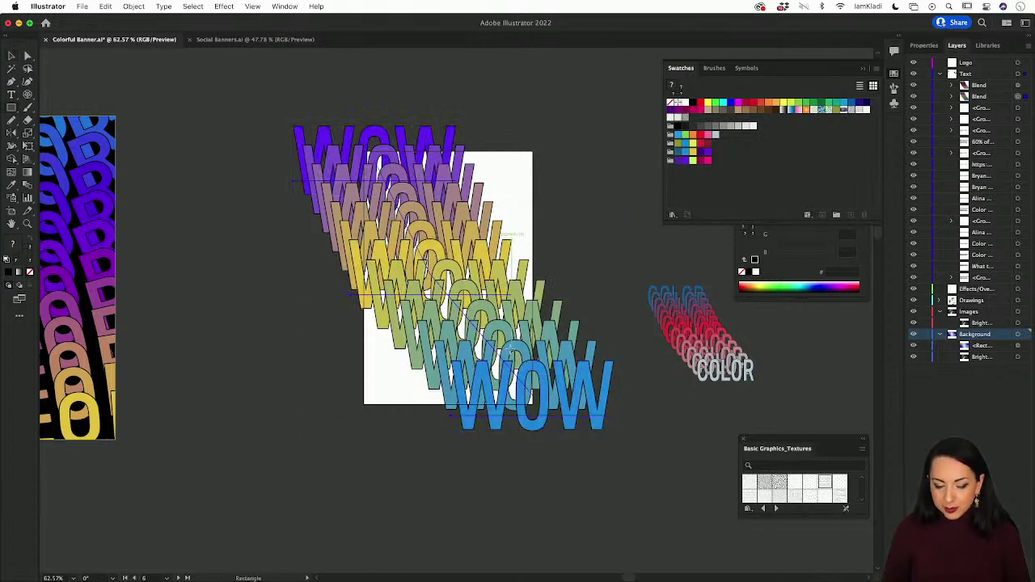
pyautogui.moveTo(357, 149); pyautogui.dragTo(537, 414)
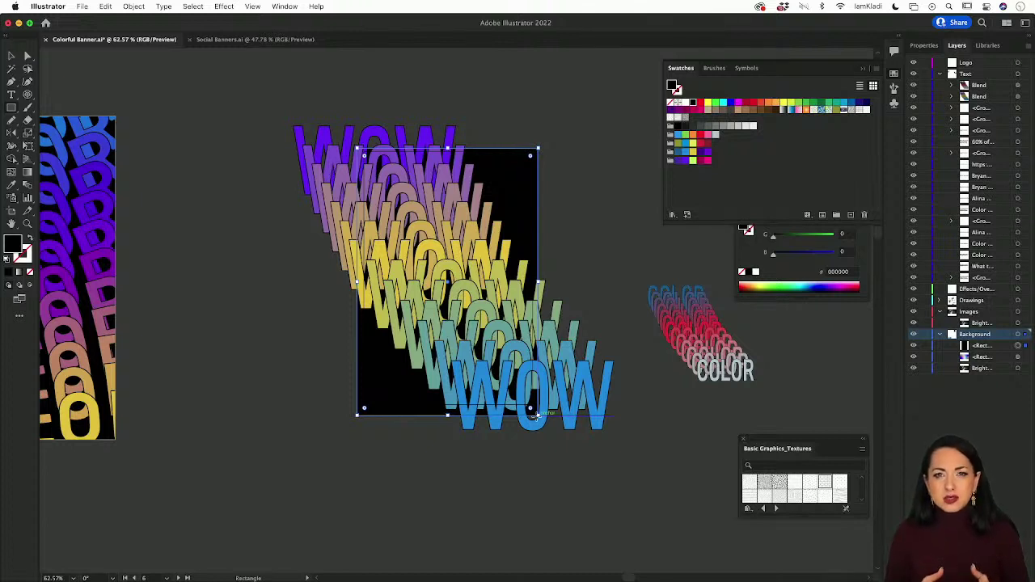
# Step: Switch to Adobe Color in Chrome and view its Color Blind Safe and Contrast Checker accessibility tools
pyautogui.click(409, 570)
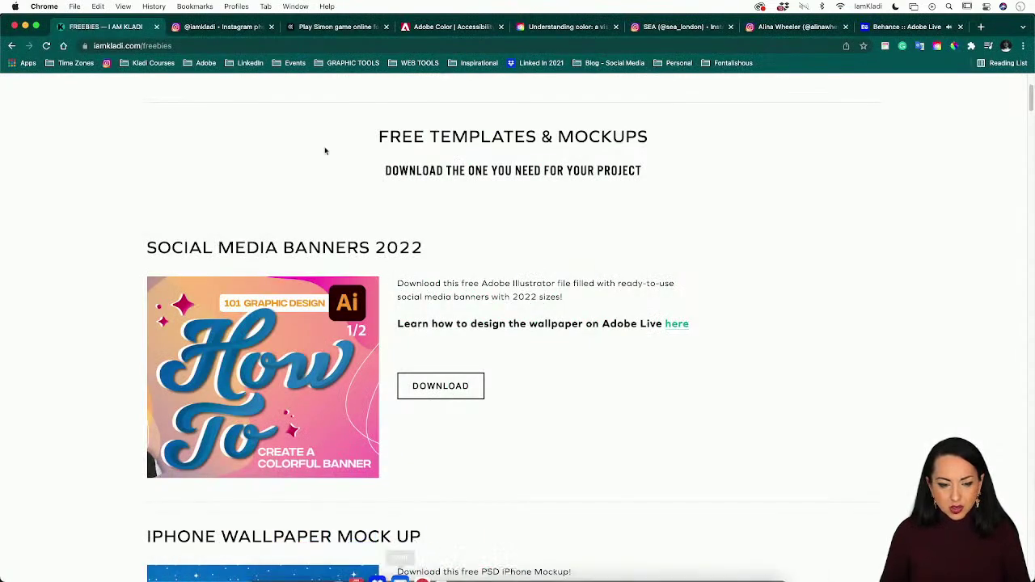
pyautogui.click(339, 27)
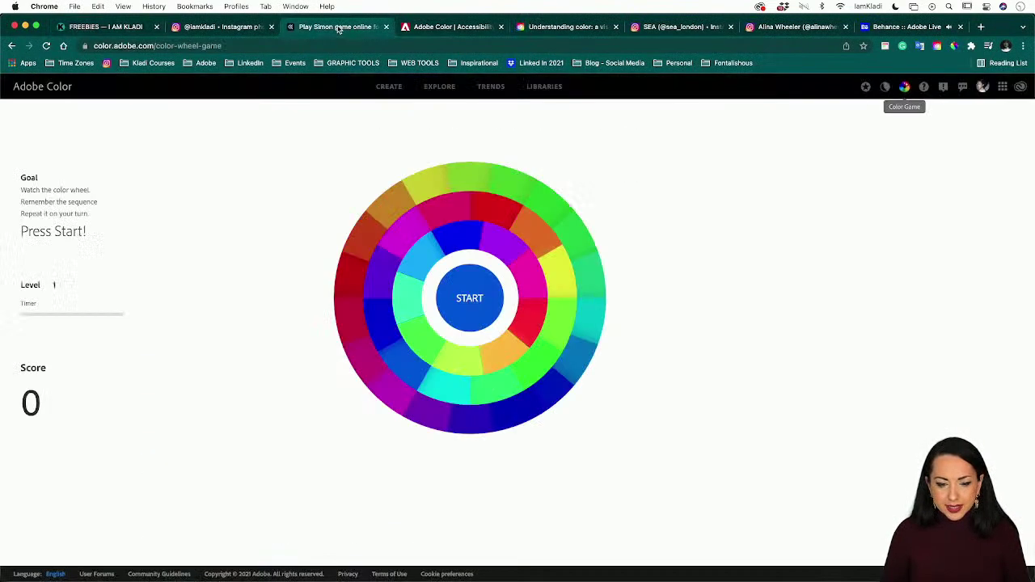
pyautogui.click(46, 88)
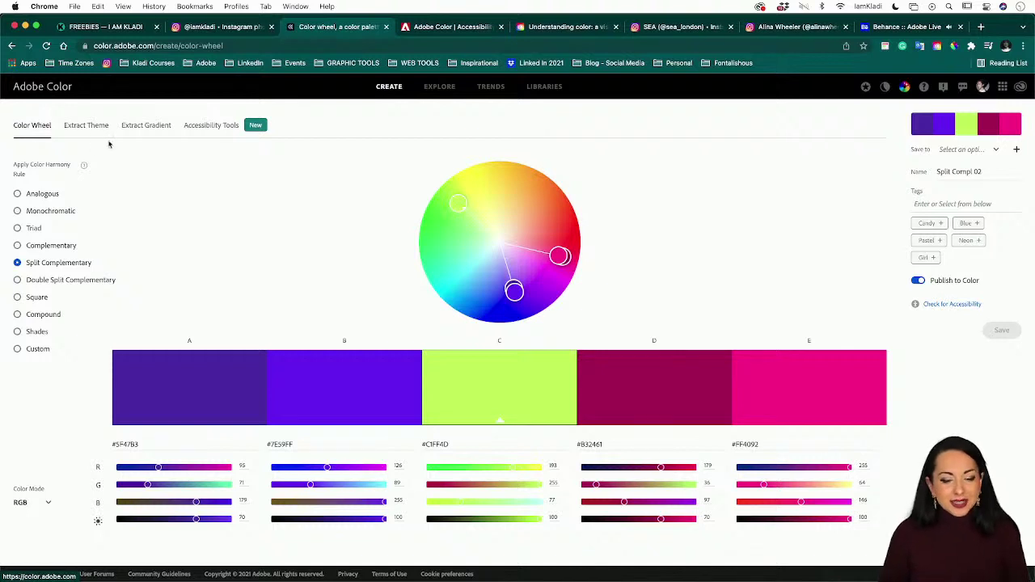
pyautogui.click(207, 126)
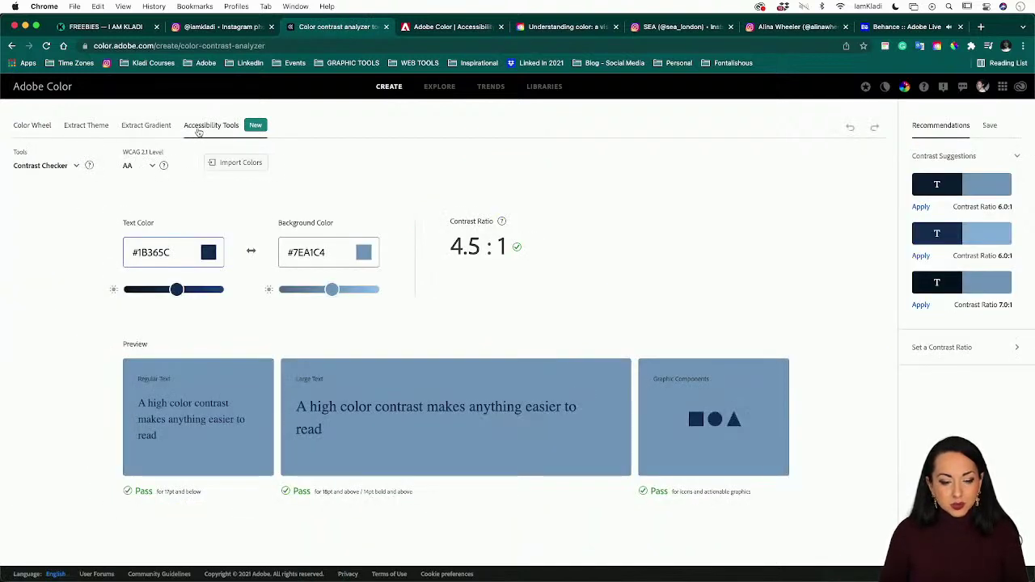
pyautogui.click(78, 168)
pyautogui.click(75, 188)
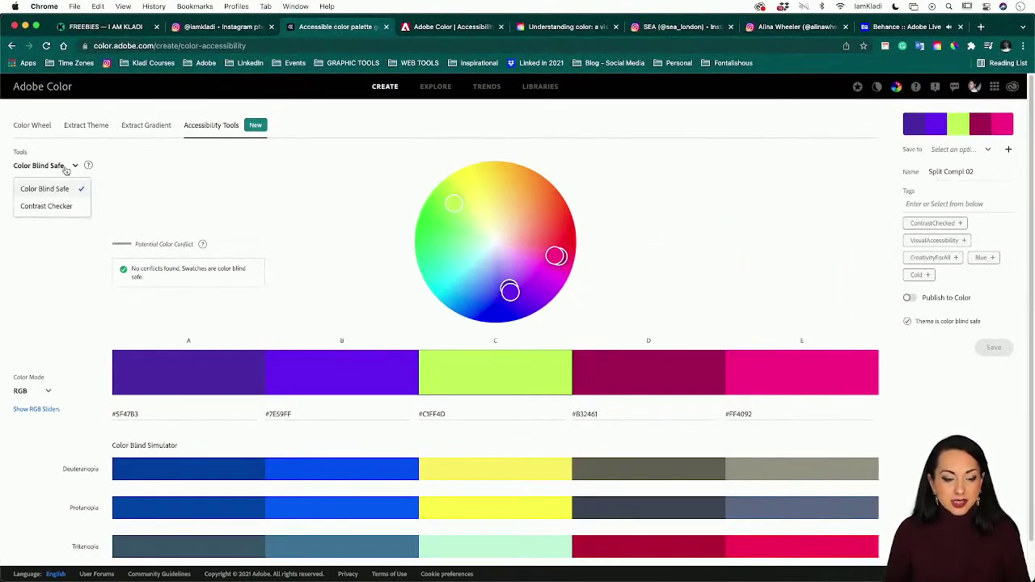
pyautogui.click(45, 206)
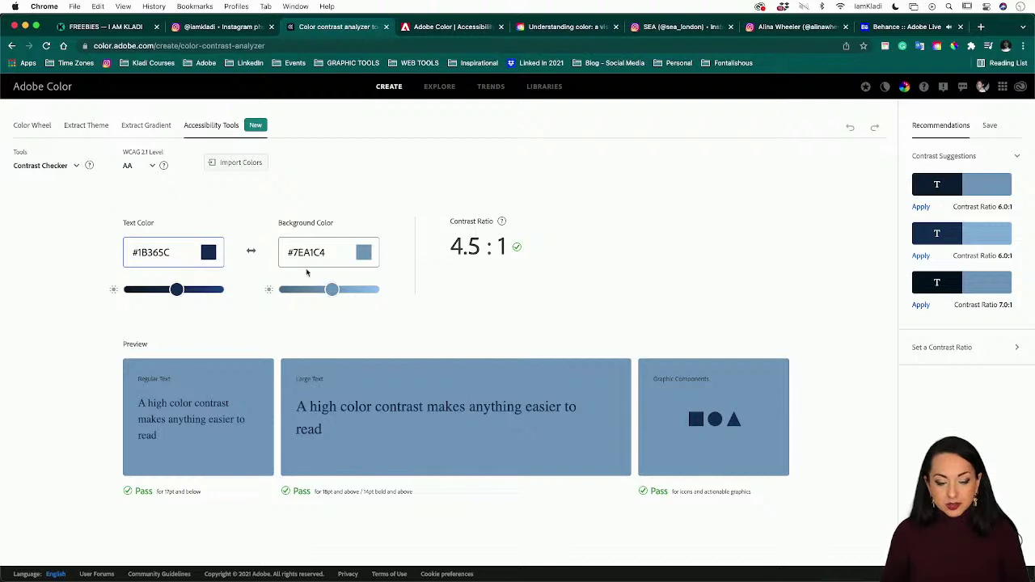
# Step: In the contrast checker, test a white FFFFFF background against the near-black text color 0C1829
pyautogui.click(364, 253)
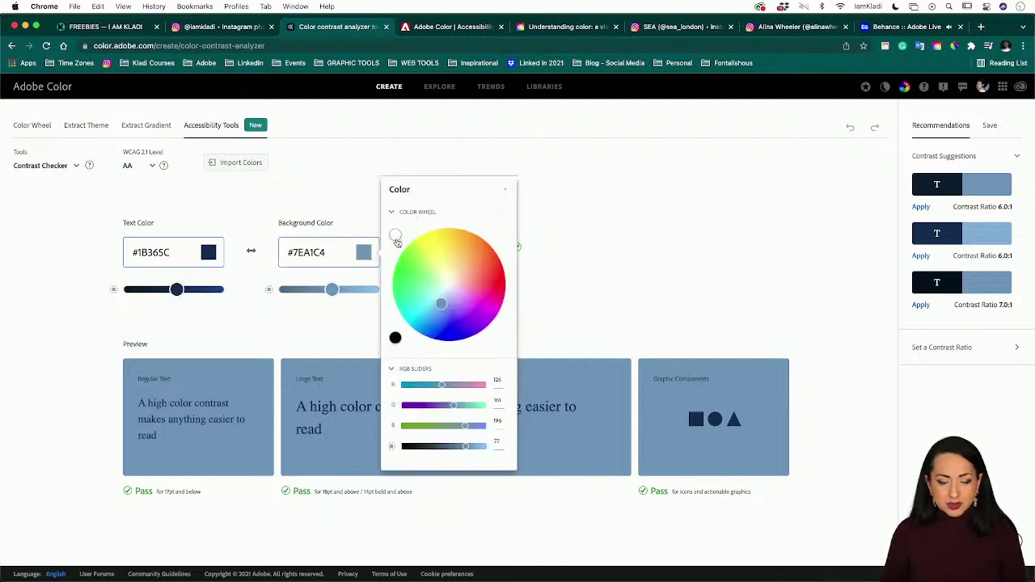
pyautogui.click(395, 236)
pyautogui.moveTo(177, 287); pyautogui.dragTo(127, 289)
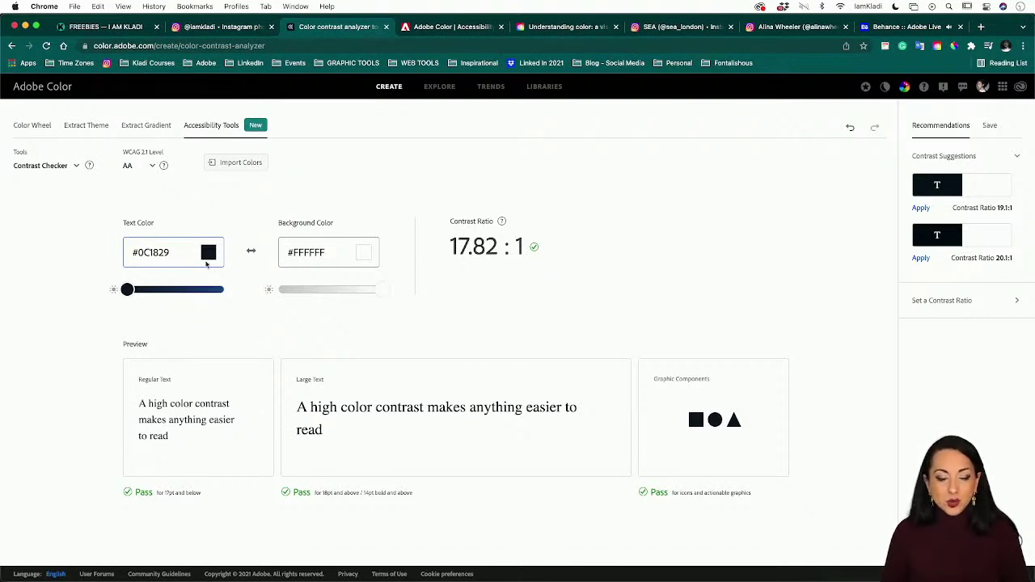
pyautogui.doubleClick(154, 252)
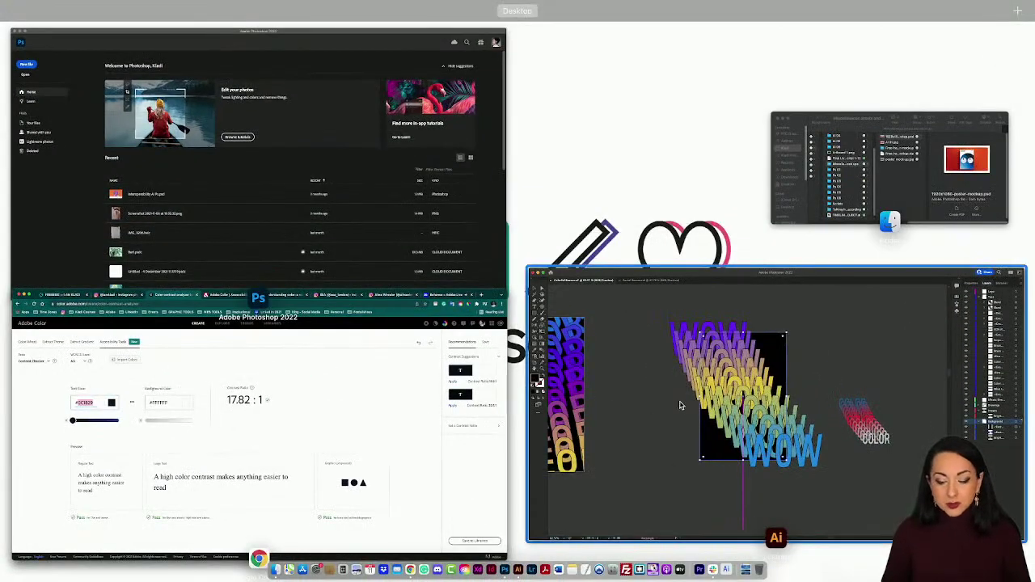
# Step: Switch back to Illustrator and deselect the black background rectangle
pyautogui.click(684, 404)
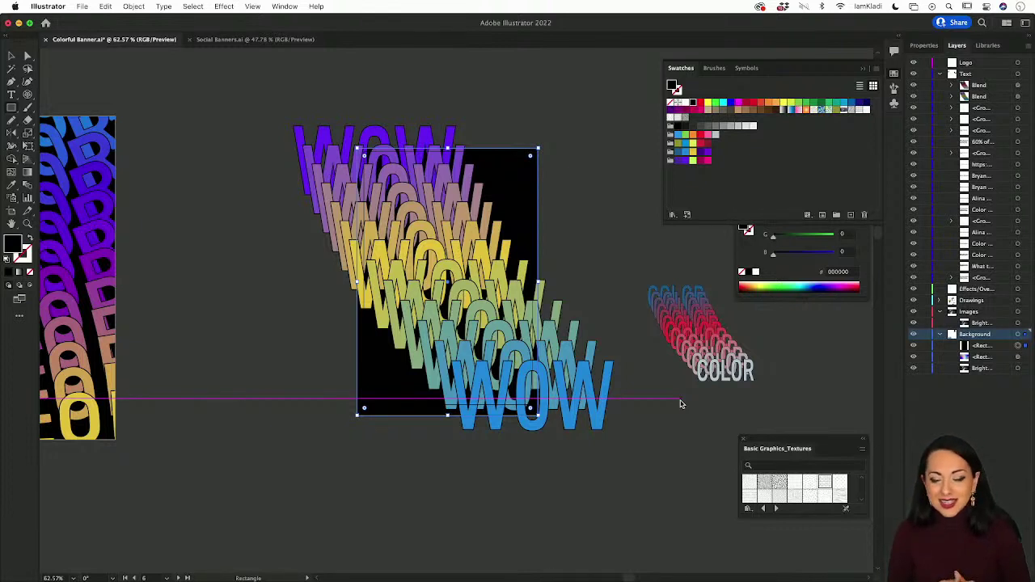
pyautogui.press('v')
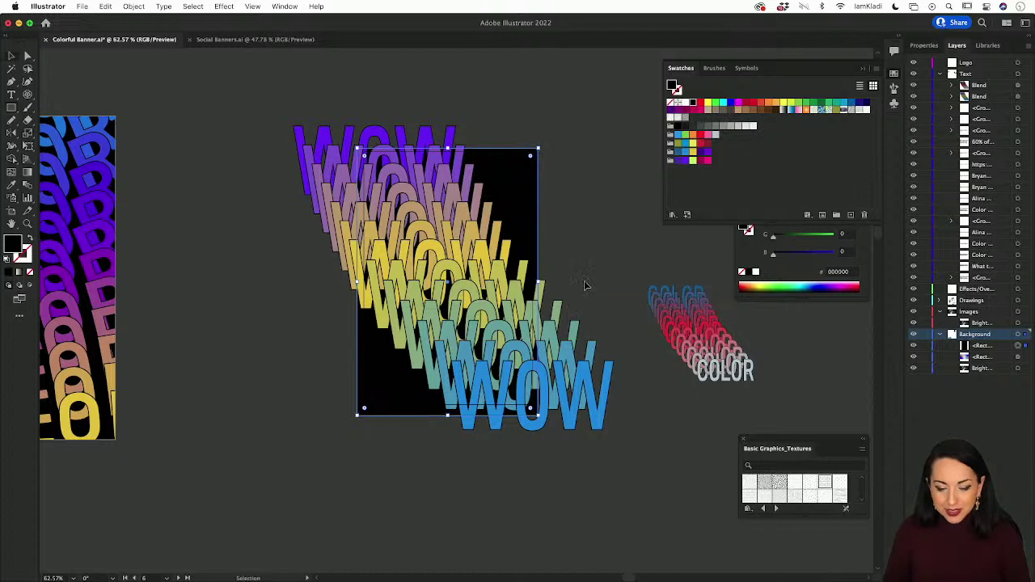
pyautogui.click(584, 285)
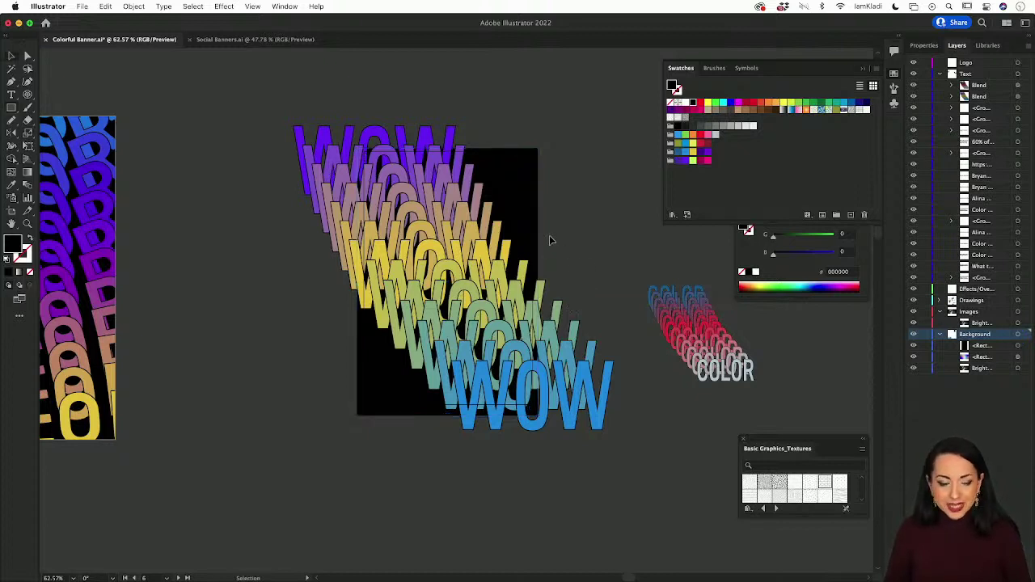
# Step: Examine the finished COLOR banner beside the WOW artboard as a layout reference
pyautogui.hscroll(-5, 211, 271)
pyautogui.click(211, 271)
pyautogui.press('Delete')
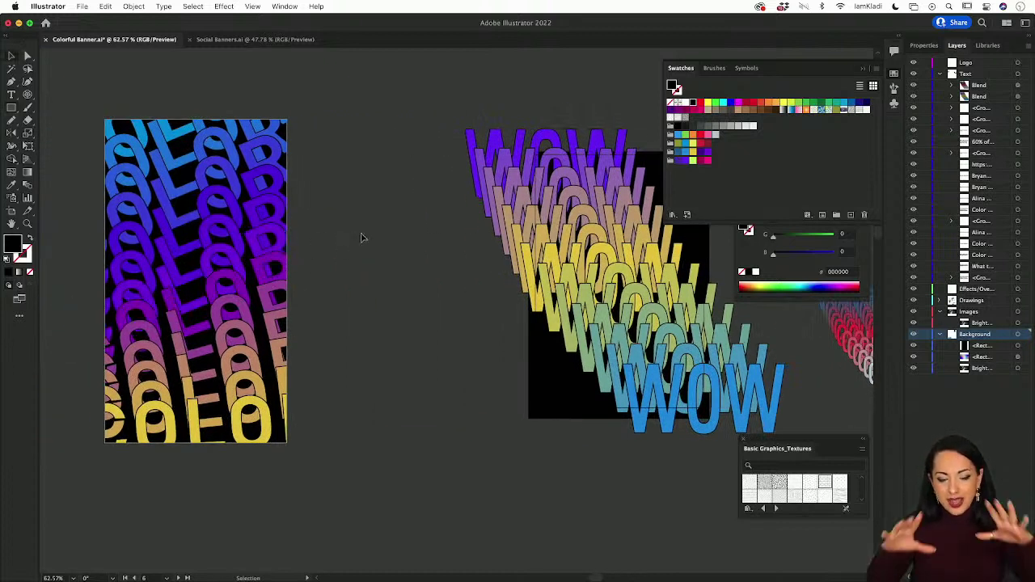
pyautogui.hscroll(5, 361, 237)
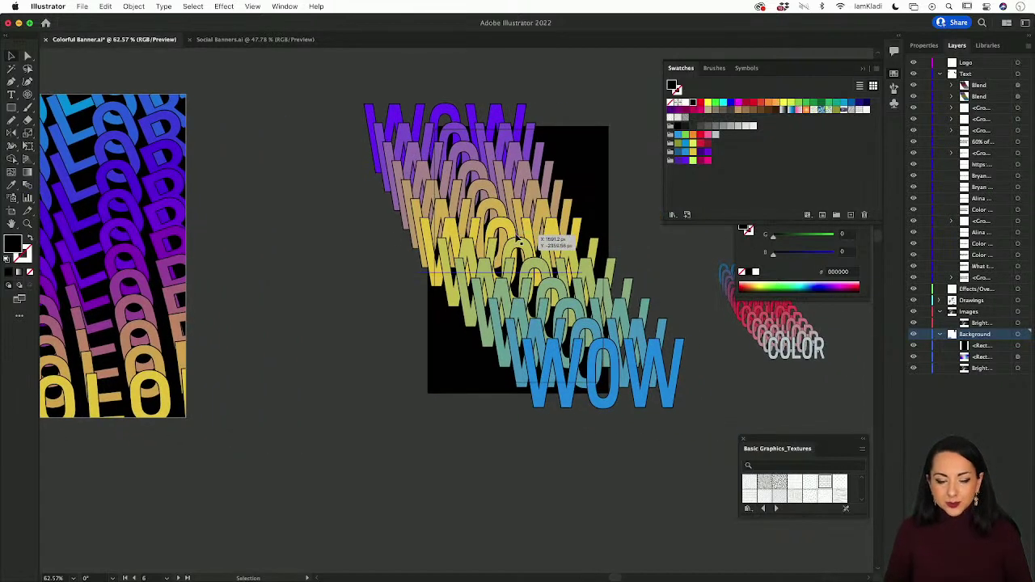
pyautogui.hscroll(1, 522, 247)
pyautogui.hscroll(2, 519, 239)
pyautogui.scroll(1, 518, 239)
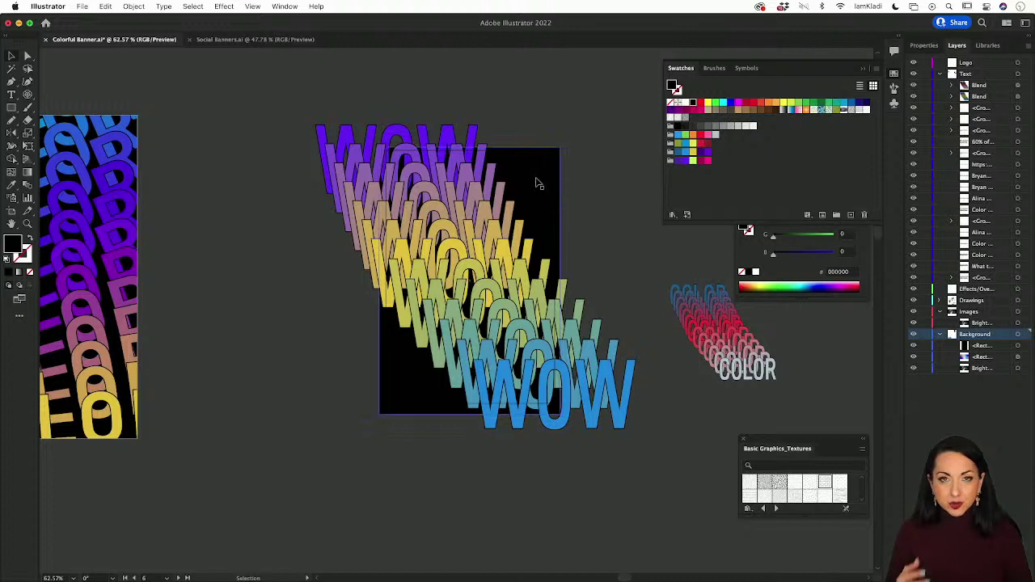
# Step: Check the width and height of the Pinterest Image artboard in its options, leaving the settings as they are
pyautogui.hotkey('shift', 'o')
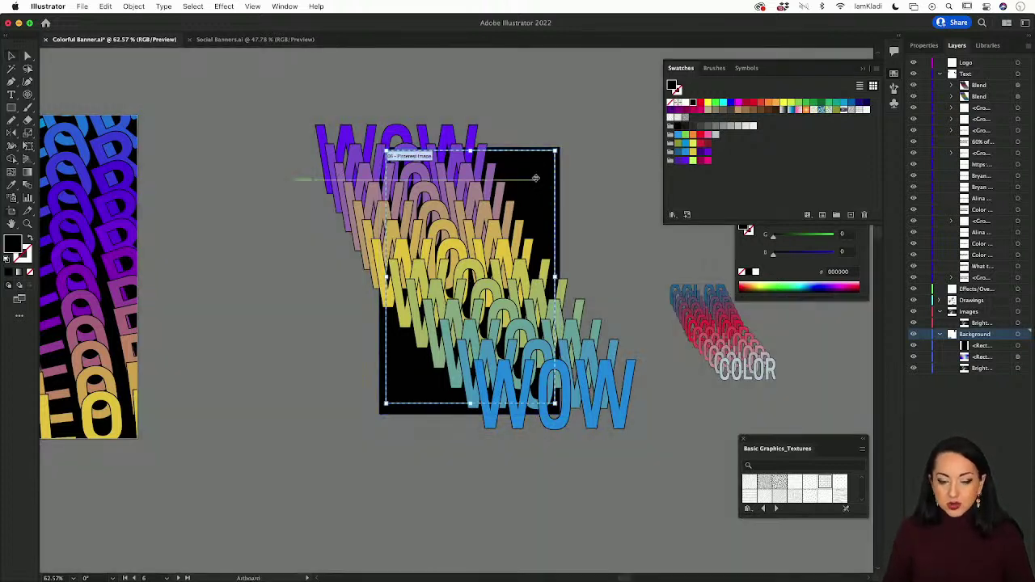
pyautogui.doubleClick(536, 177)
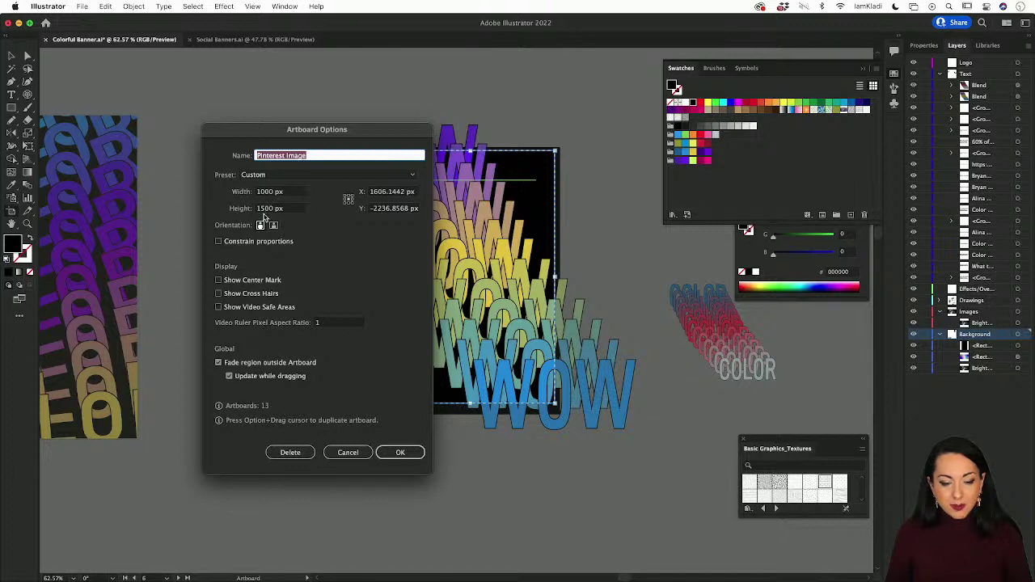
pyautogui.click(398, 453)
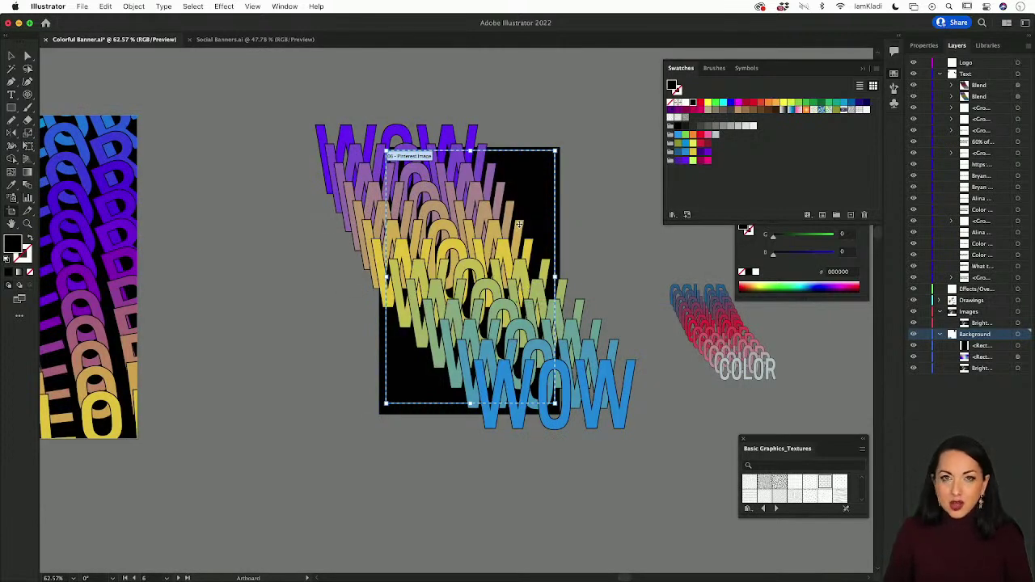
pyautogui.doubleClick(518, 224)
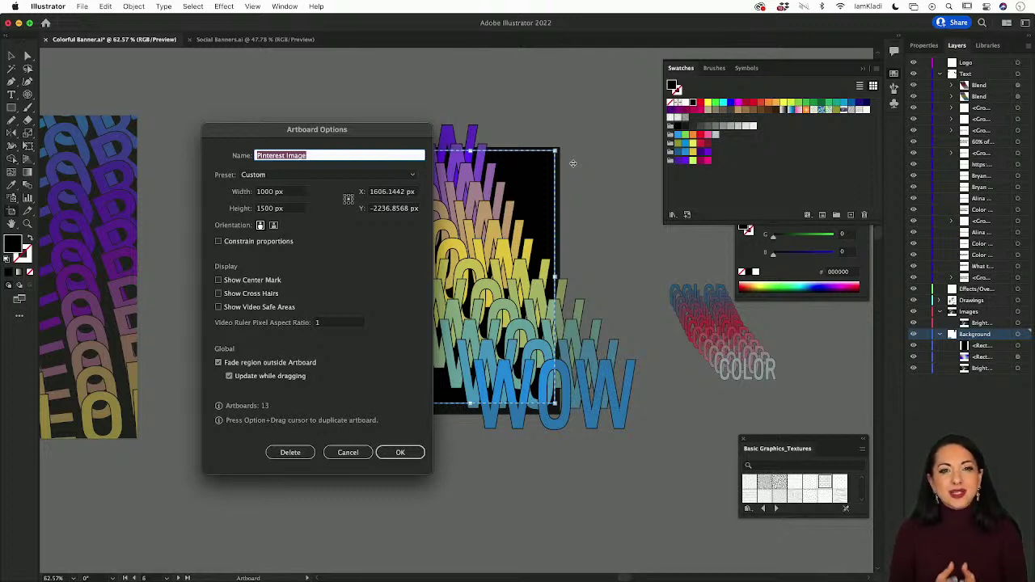
pyautogui.click(398, 453)
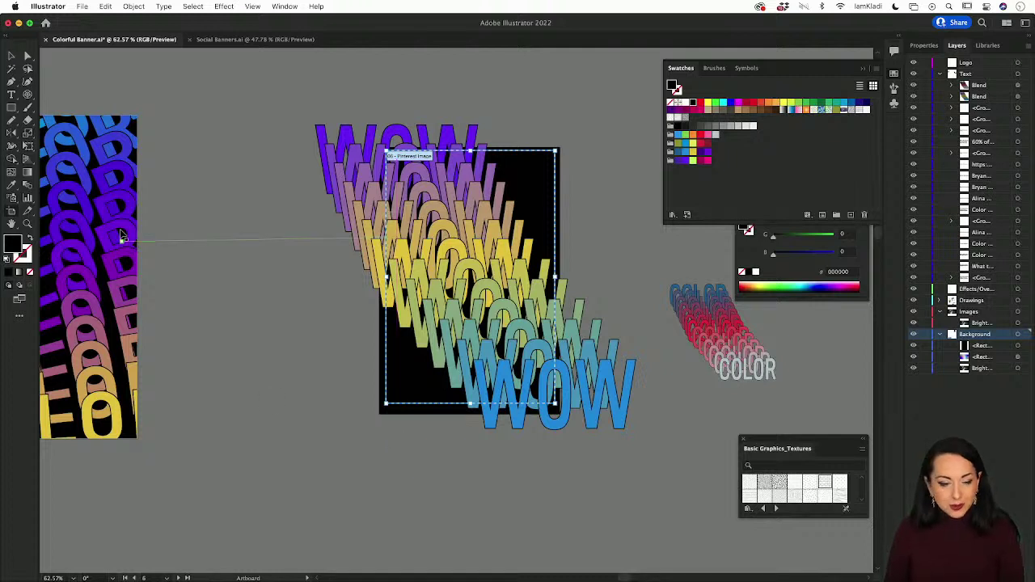
# Step: Check that Smart Guides are on and start a rectangle with exact dimensions from the Pinterest artboard's upper-left corner
pyautogui.press('m')
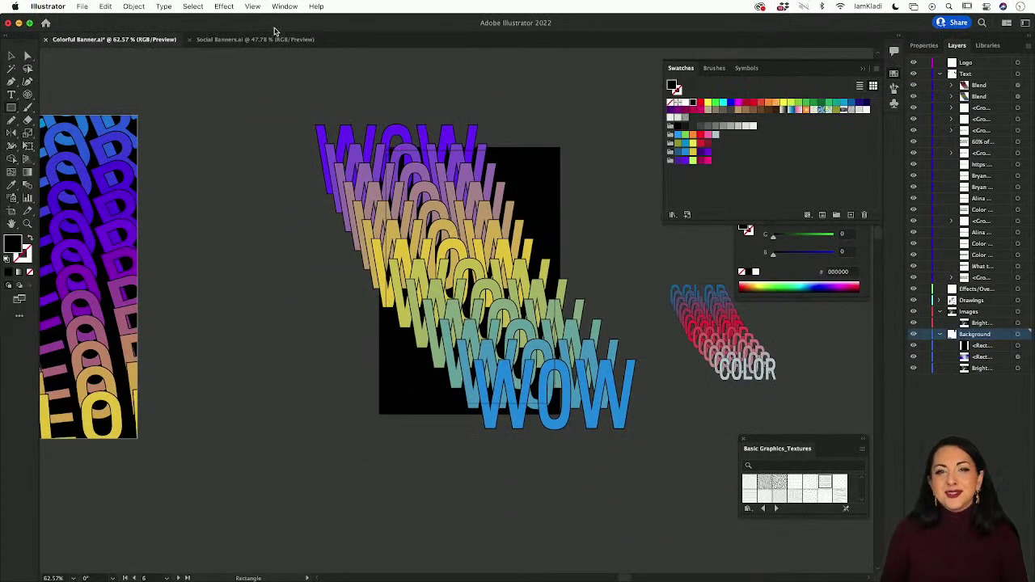
pyautogui.click(250, 8)
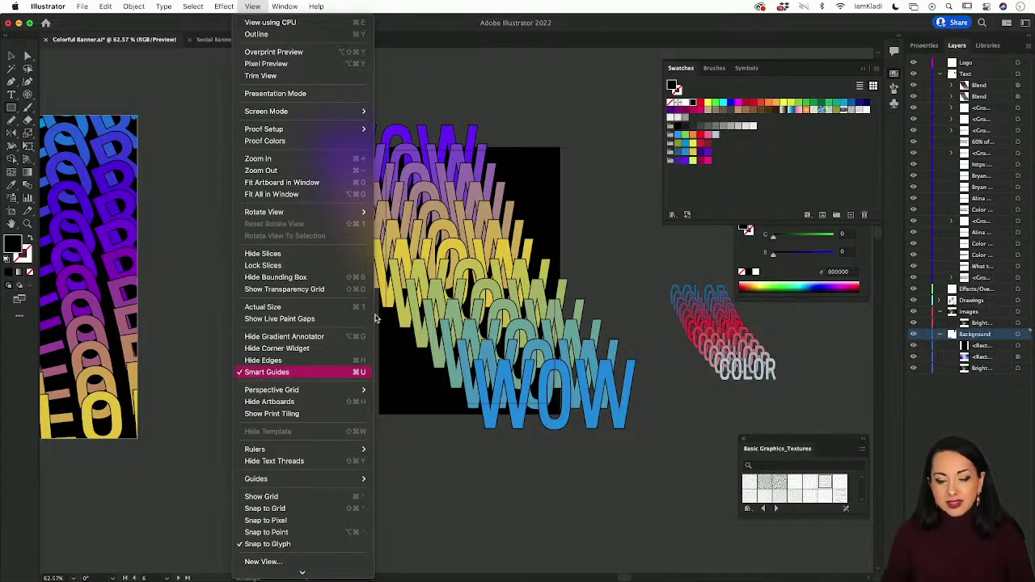
pyautogui.click(528, 136)
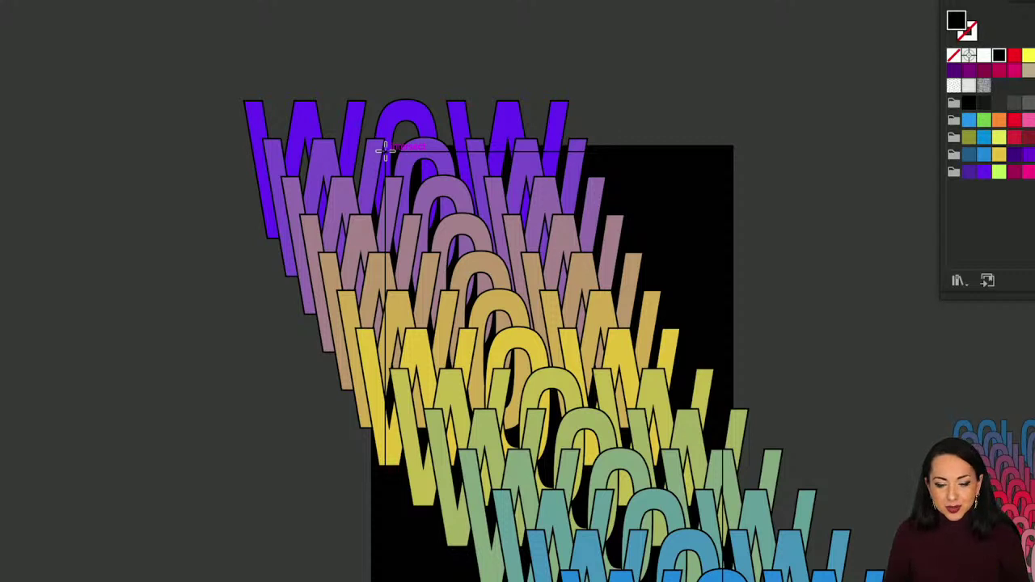
pyautogui.click(385, 149)
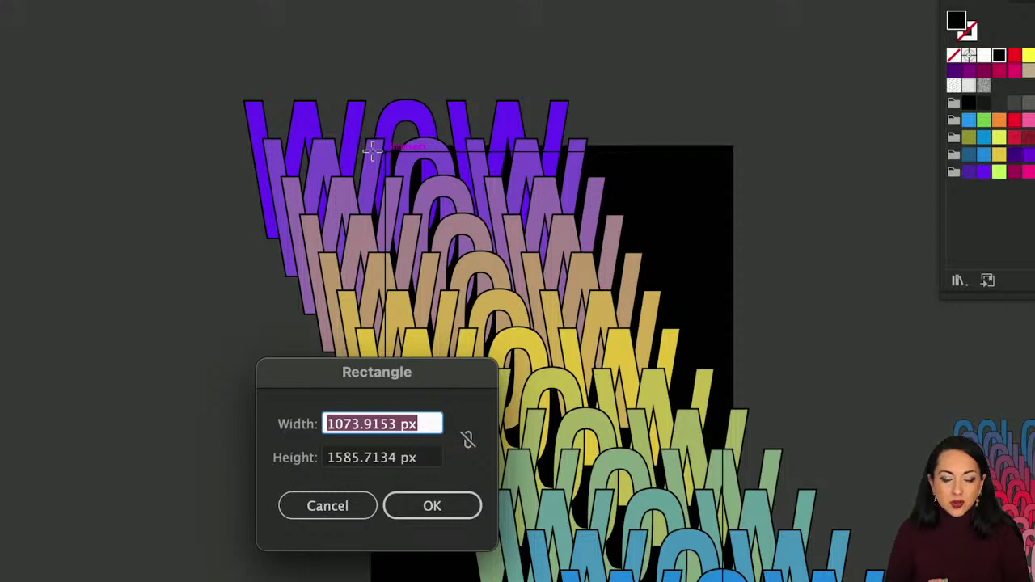
# Step: Create a rectangle 1000 px wide and 1500 px high over the WOW artwork
pyautogui.write('100')
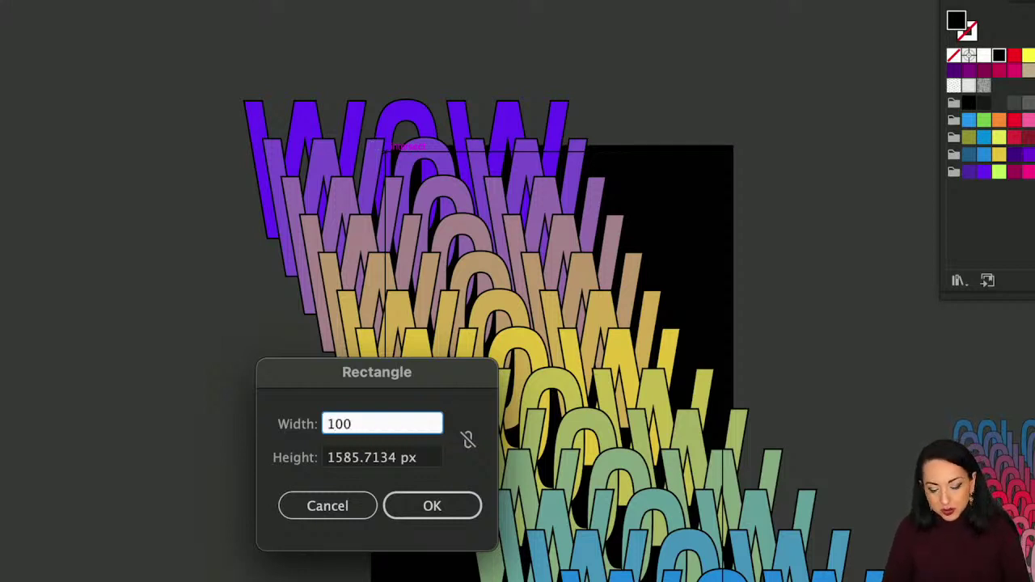
pyautogui.write('0')
pyautogui.press('Tab')
pyautogui.write('15')
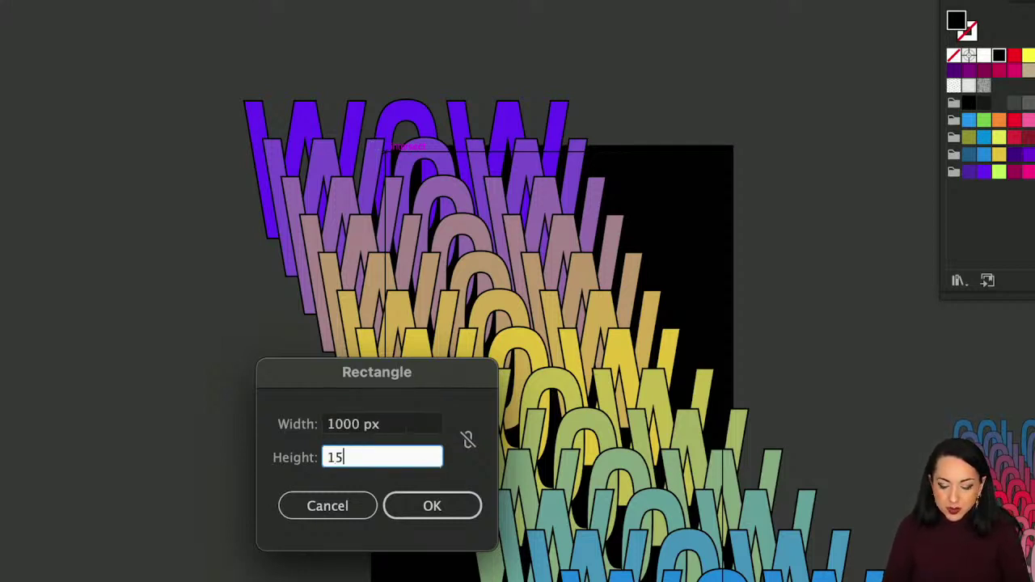
pyautogui.write('00')
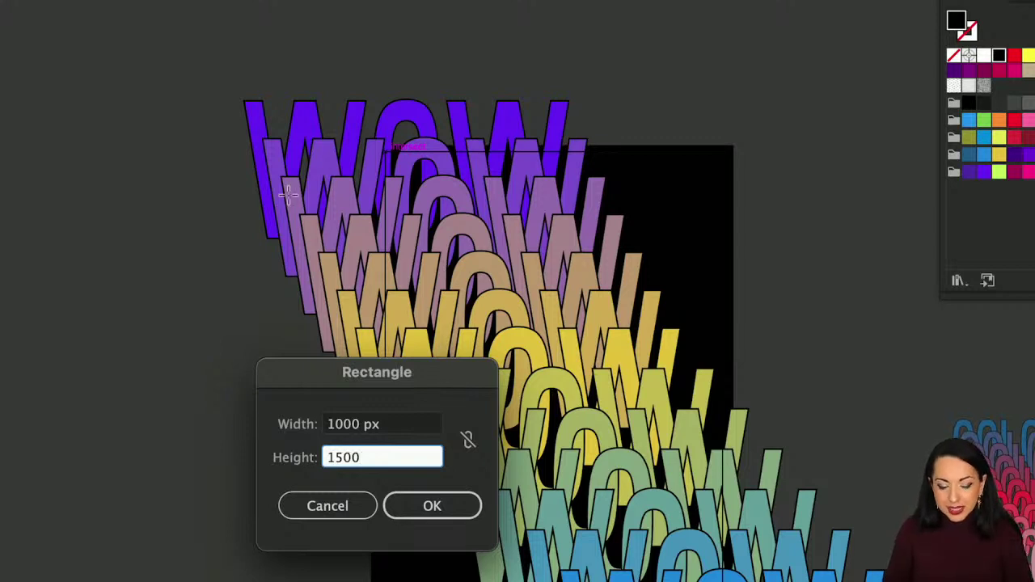
pyautogui.click(429, 506)
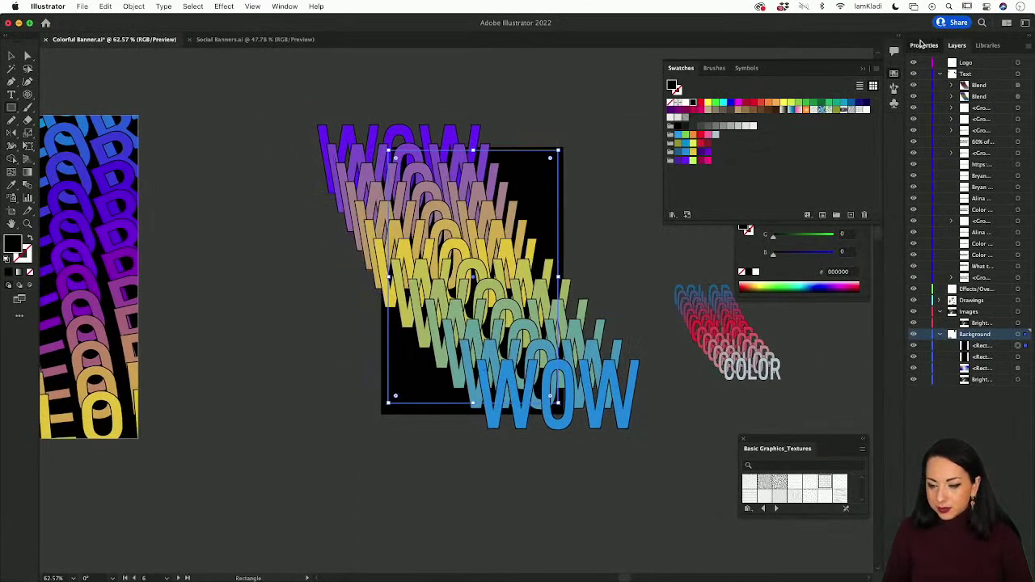
# Step: Set the alignment reference for the rectangle to the artboard
pyautogui.click(922, 45)
pyautogui.click(919, 260)
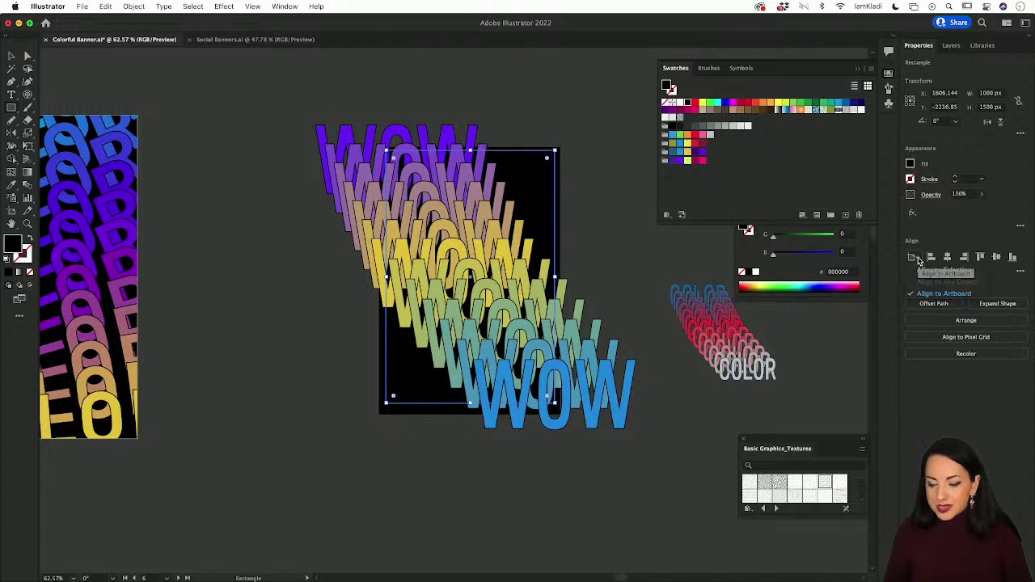
pyautogui.click(932, 295)
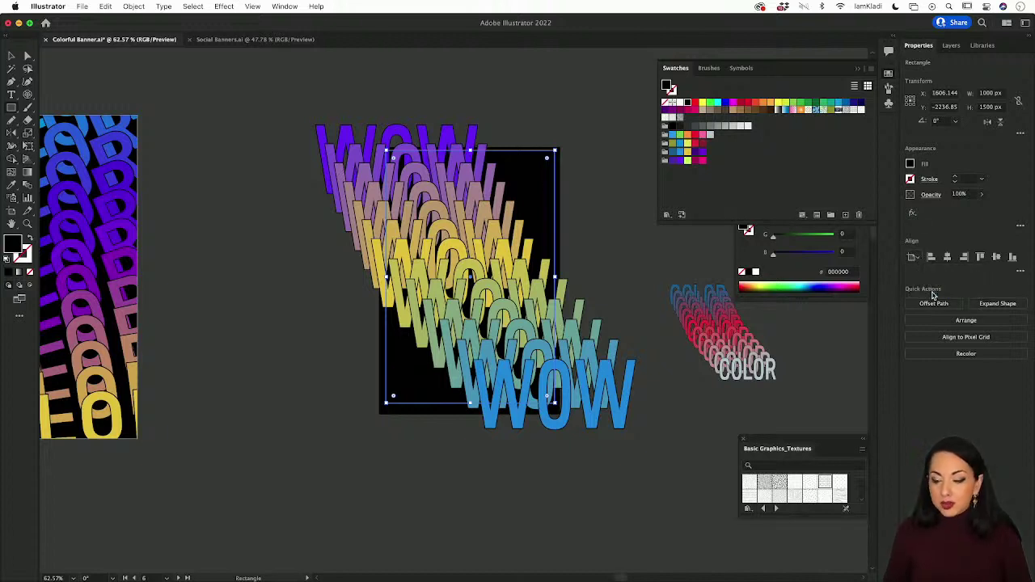
# Step: Move the rectangle to the top of the Text layer, above the WOW blend, and save the document
pyautogui.click(956, 46)
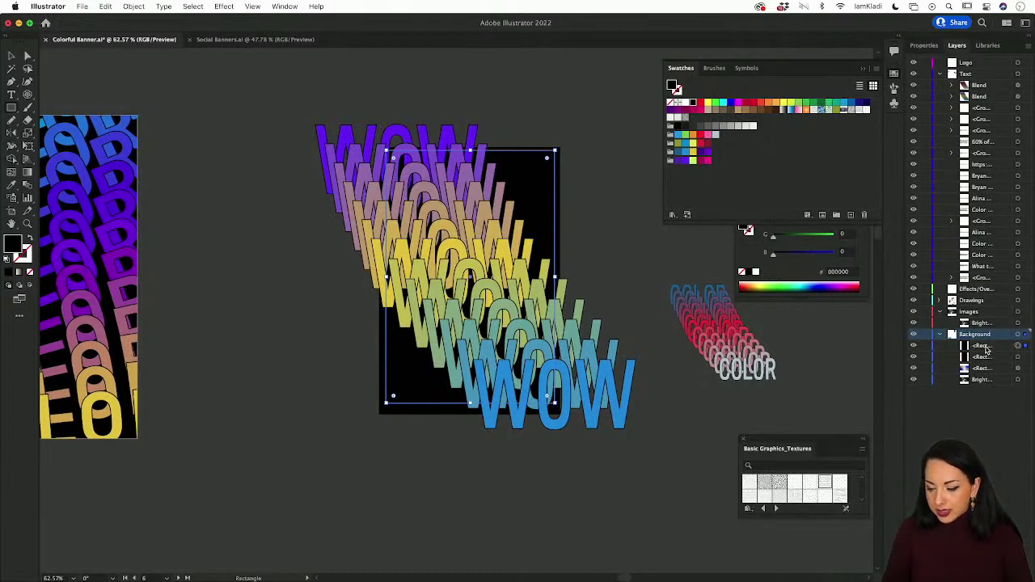
pyautogui.moveTo(986, 349); pyautogui.dragTo(935, 82)
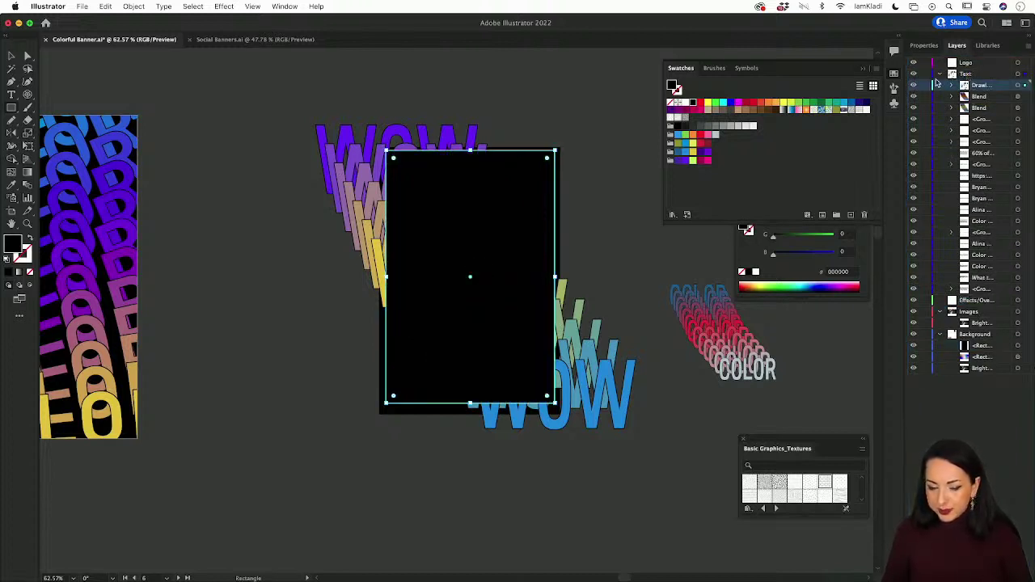
pyautogui.click(536, 108)
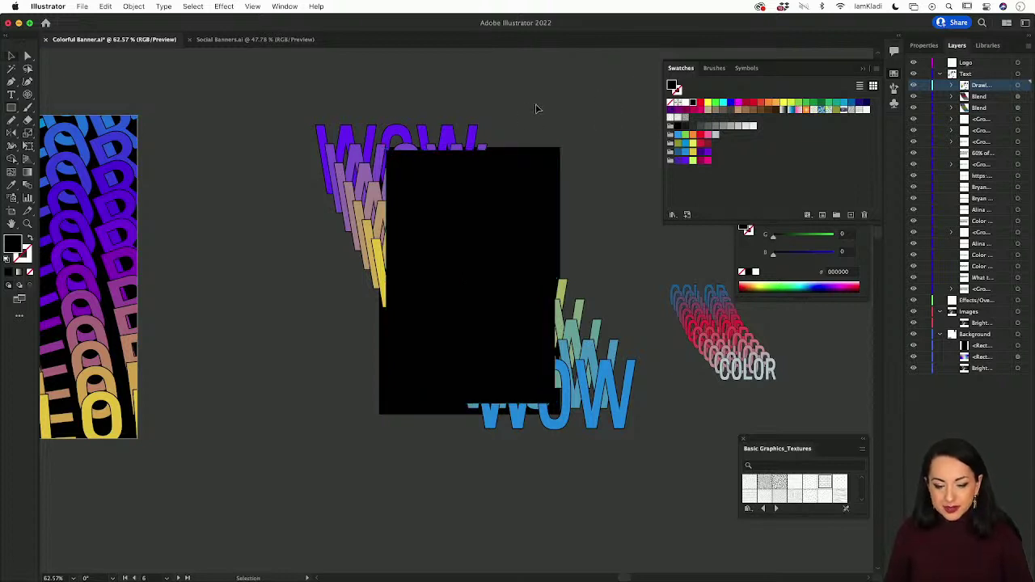
pyautogui.click(444, 202)
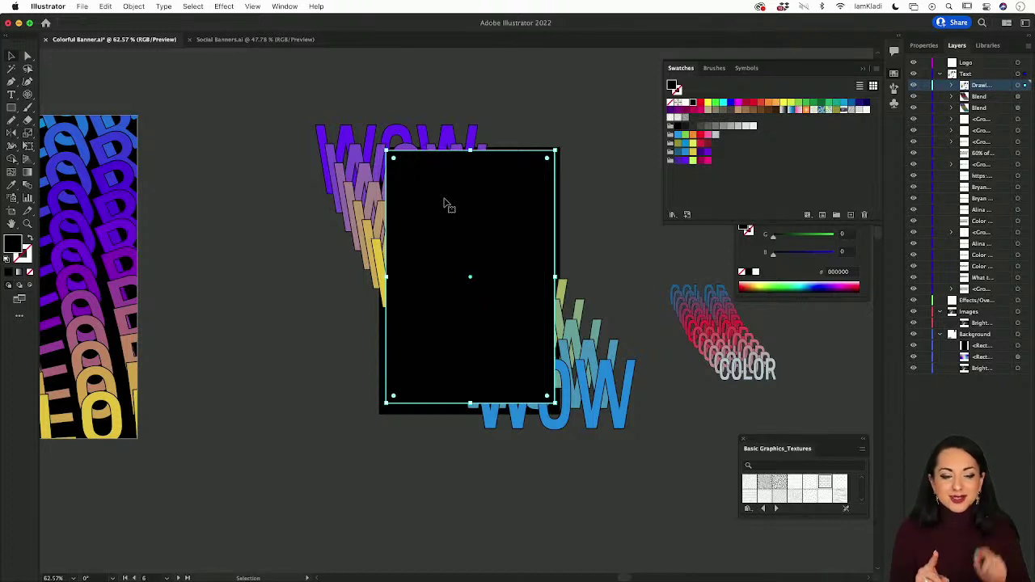
pyautogui.press('a')
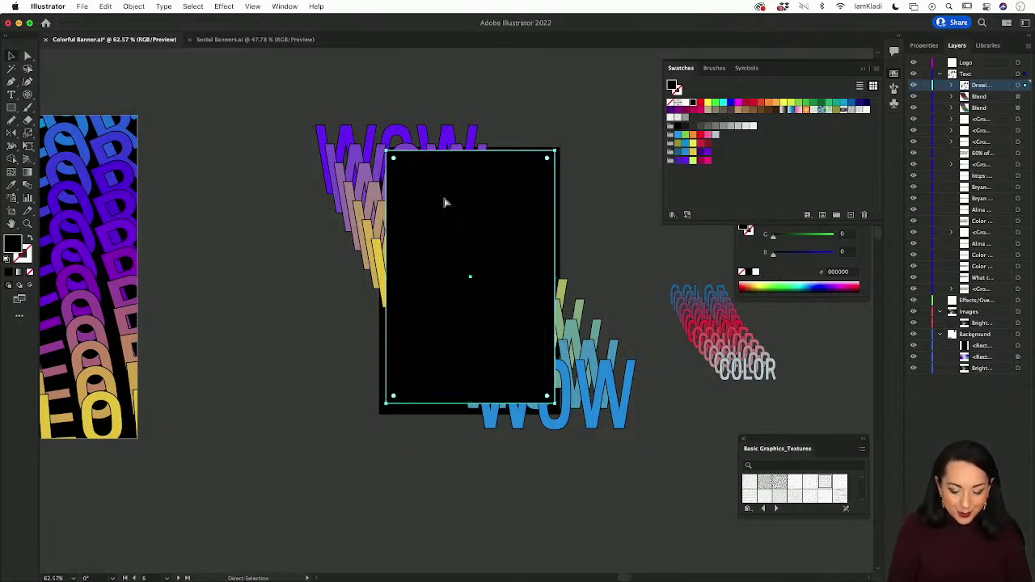
pyautogui.press('super+s')
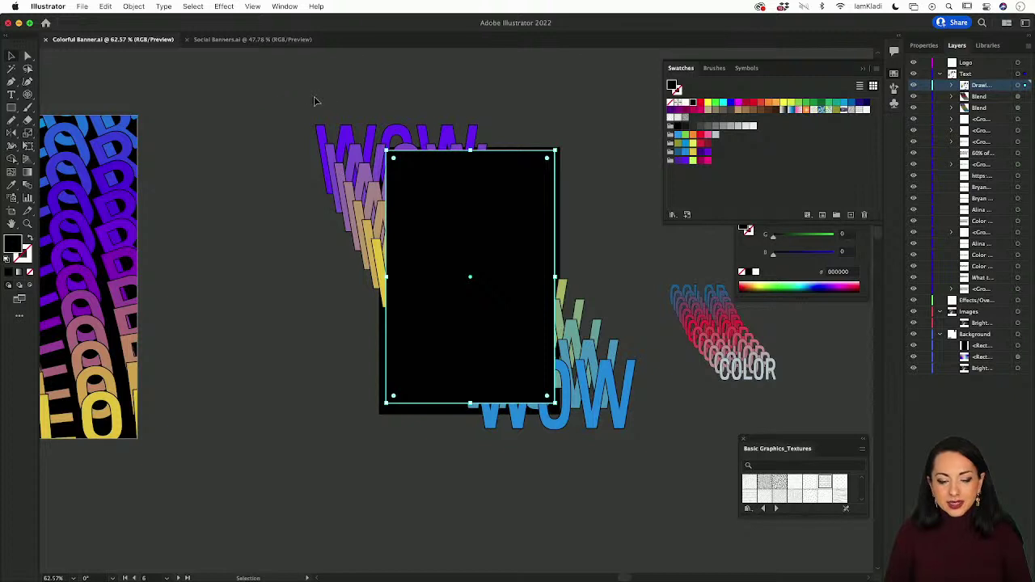
# Step: Fill the rectangle covering the WOW artwork with light grey CCCCCC
pyautogui.moveTo(316, 100); pyautogui.dragTo(351, 162)
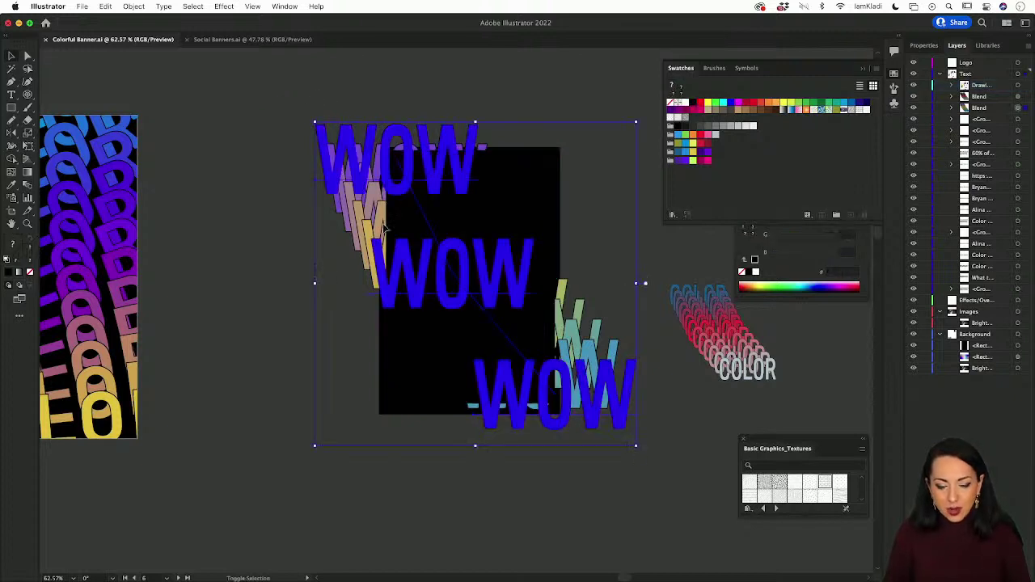
pyautogui.click(437, 309)
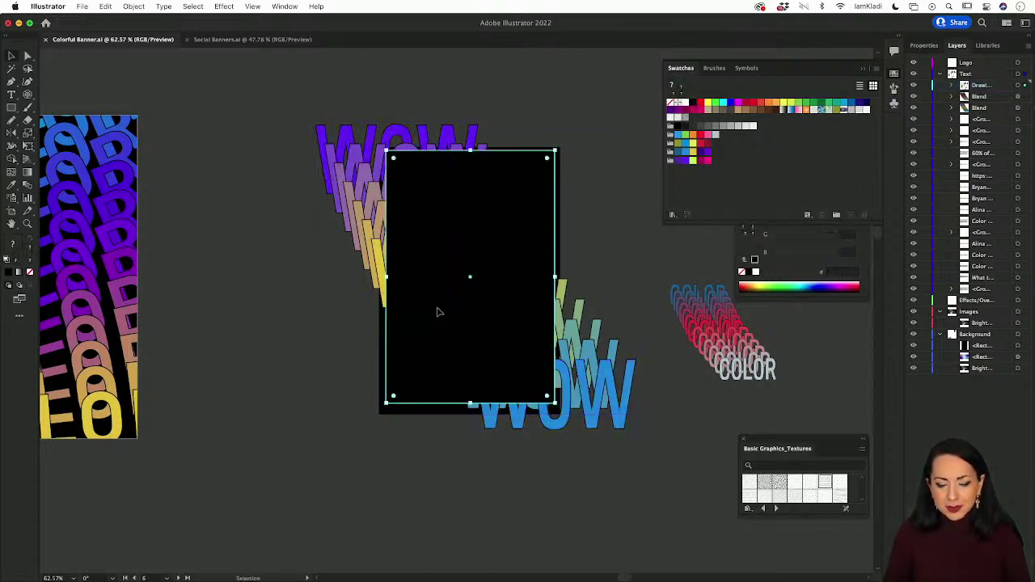
pyautogui.click(715, 130)
pyautogui.click(568, 161)
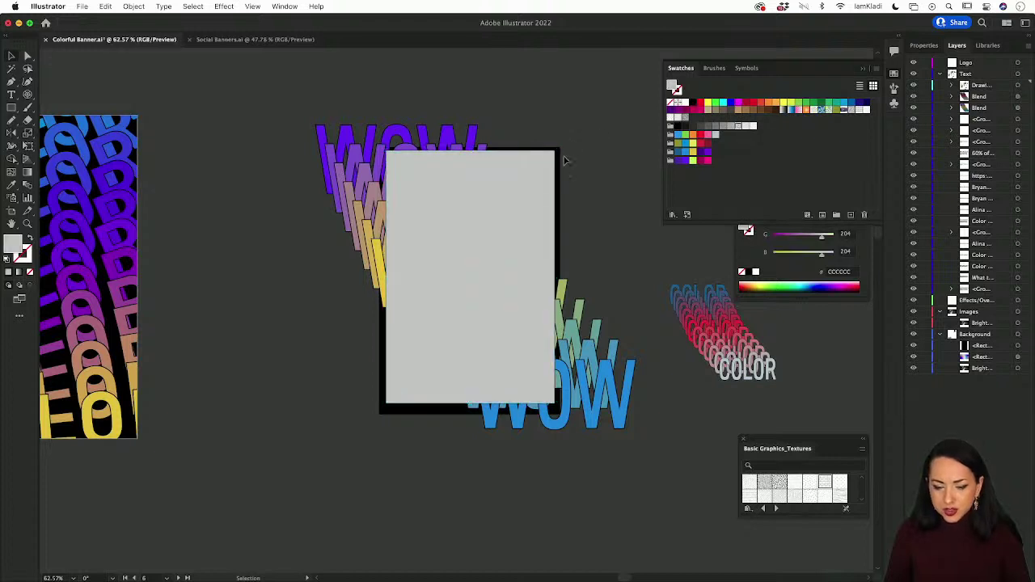
# Step: Group the black background rectangle with the WOW text blend
pyautogui.click(561, 174)
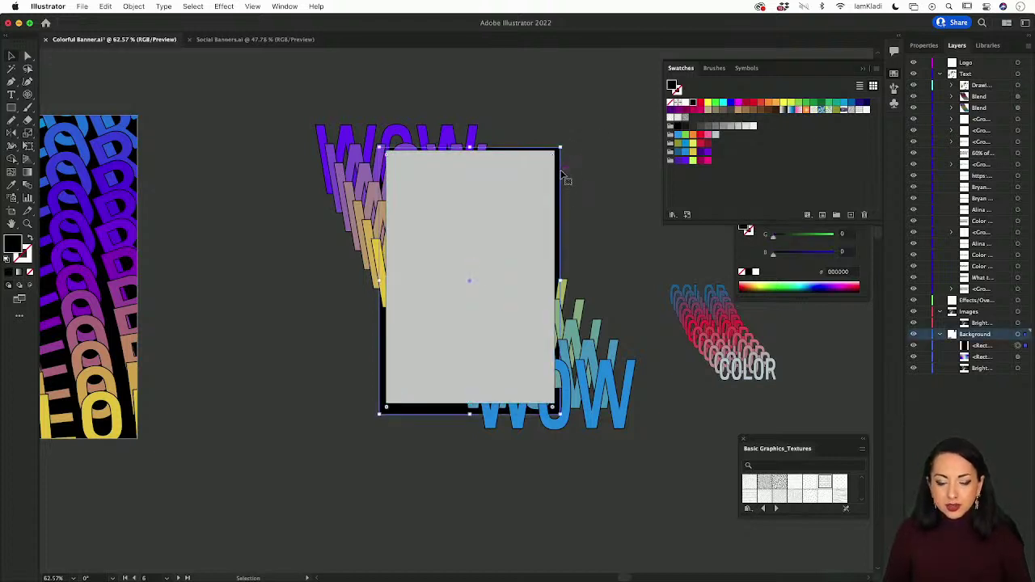
pyautogui.keyDown('shift'); pyautogui.click(347, 159); pyautogui.keyUp('shift')
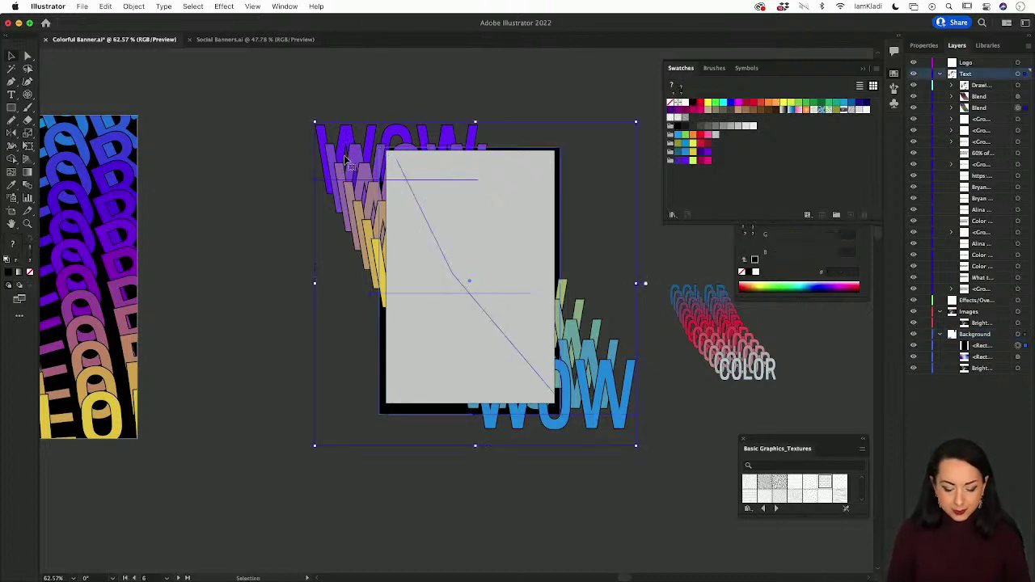
pyautogui.press('a')
pyautogui.press('super+g')
pyautogui.press('v')
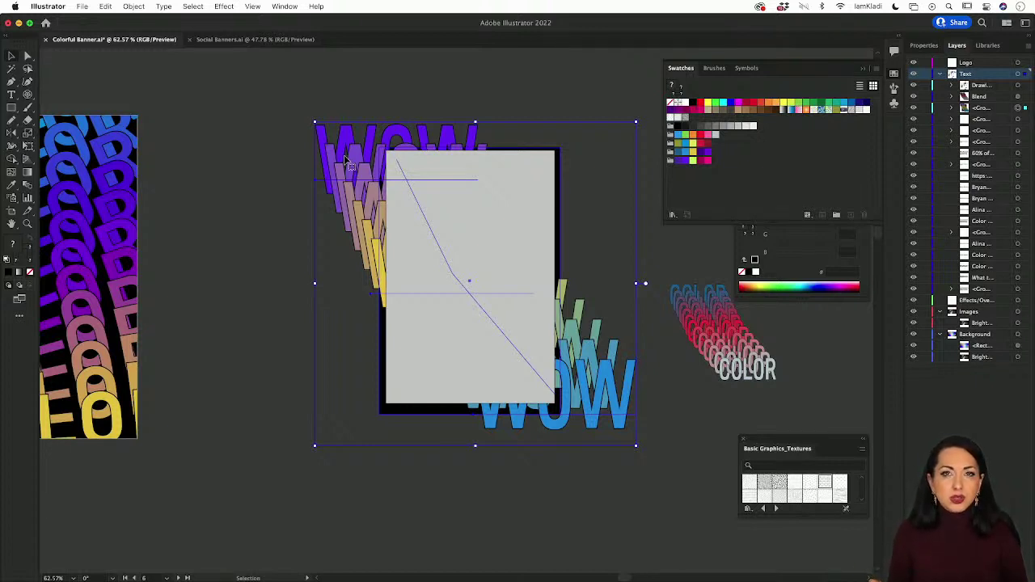
# Step: Try to clip the WOW group with the grey rectangle as a clipping mask, and undo it
pyautogui.click(497, 183)
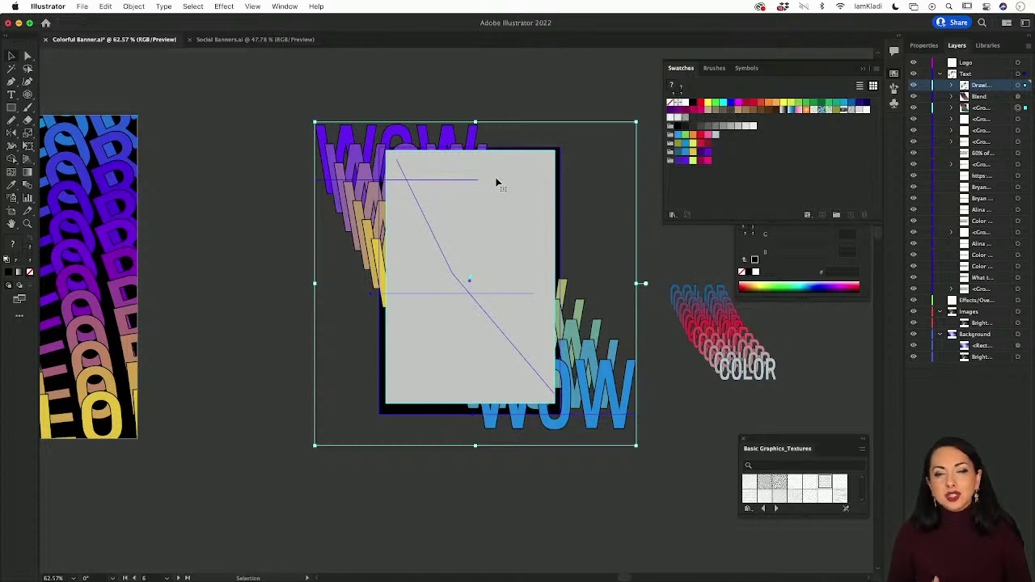
pyautogui.press('super+7')
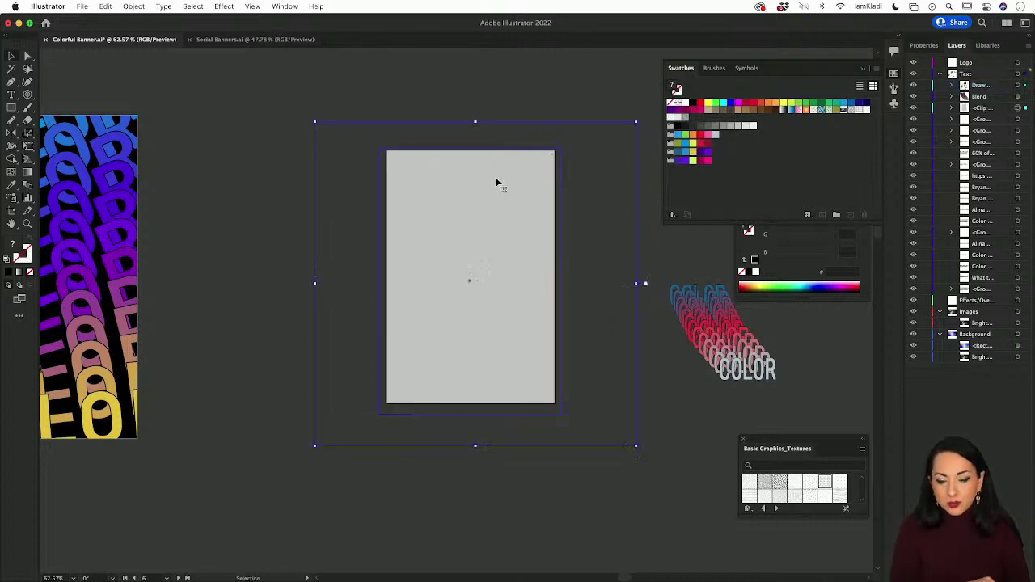
pyautogui.click(511, 119)
pyautogui.click(508, 178)
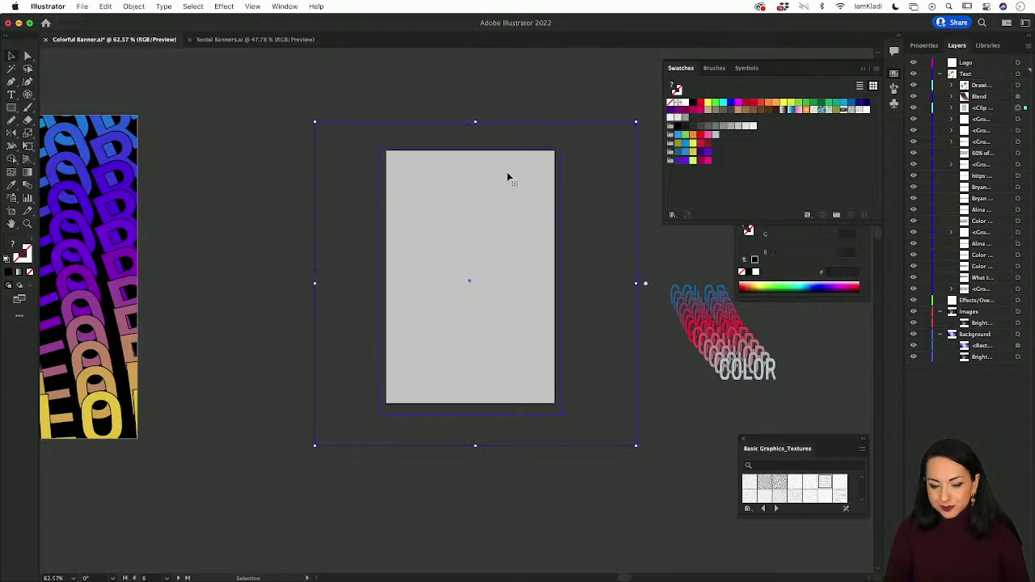
pyautogui.click(504, 113)
pyautogui.press('super+z')
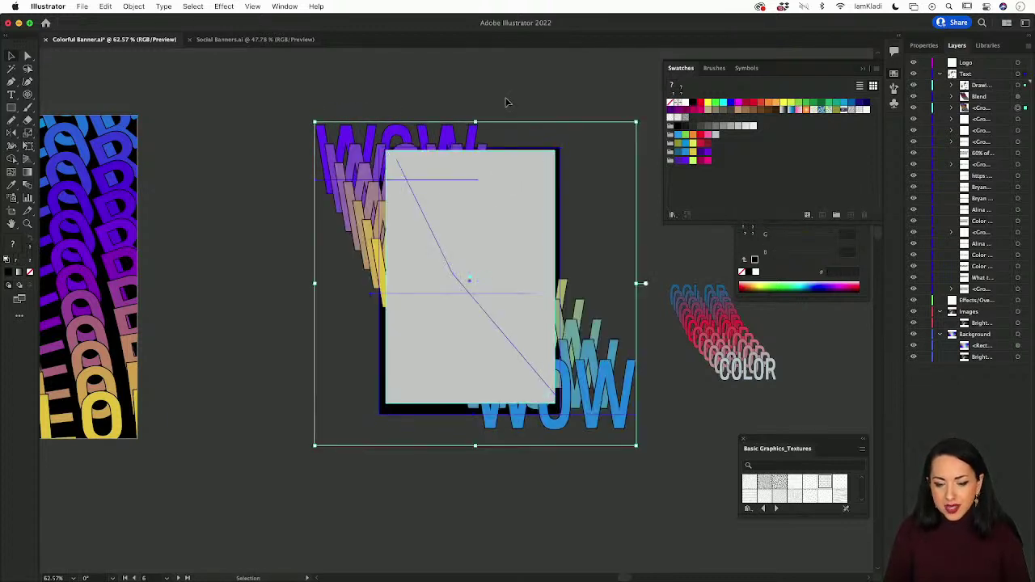
# Step: Cut the grey rectangle, paste it in front, try the clipping mask with the WOW group again, and undo it
pyautogui.click(512, 216)
pyautogui.press('super+x')
pyautogui.press('super+f')
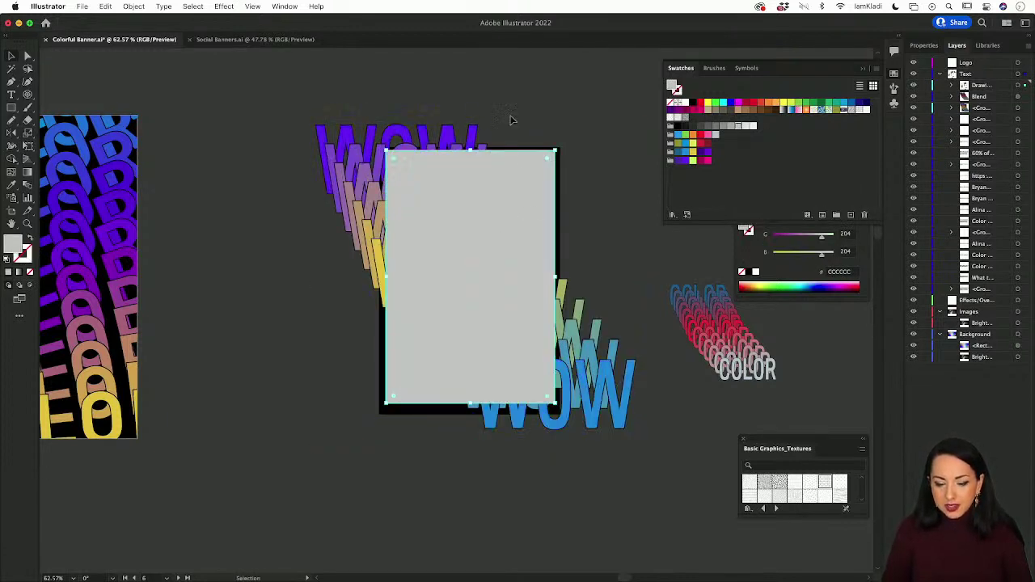
pyautogui.click(465, 95)
pyautogui.moveTo(465, 96); pyautogui.dragTo(540, 267)
pyautogui.press('super+7')
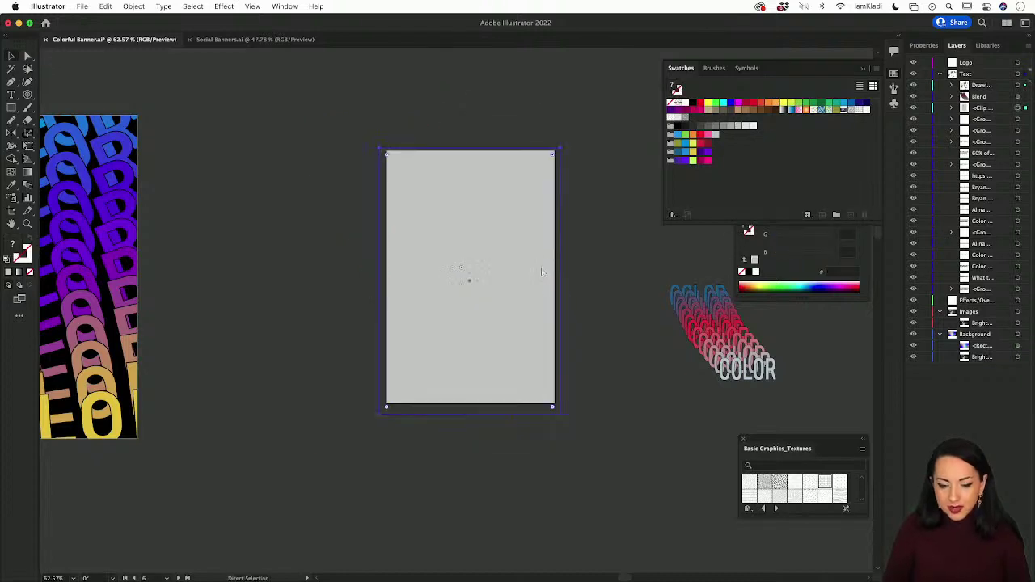
pyautogui.press('super+z')
pyautogui.press('super+z')
pyautogui.press('super+z')
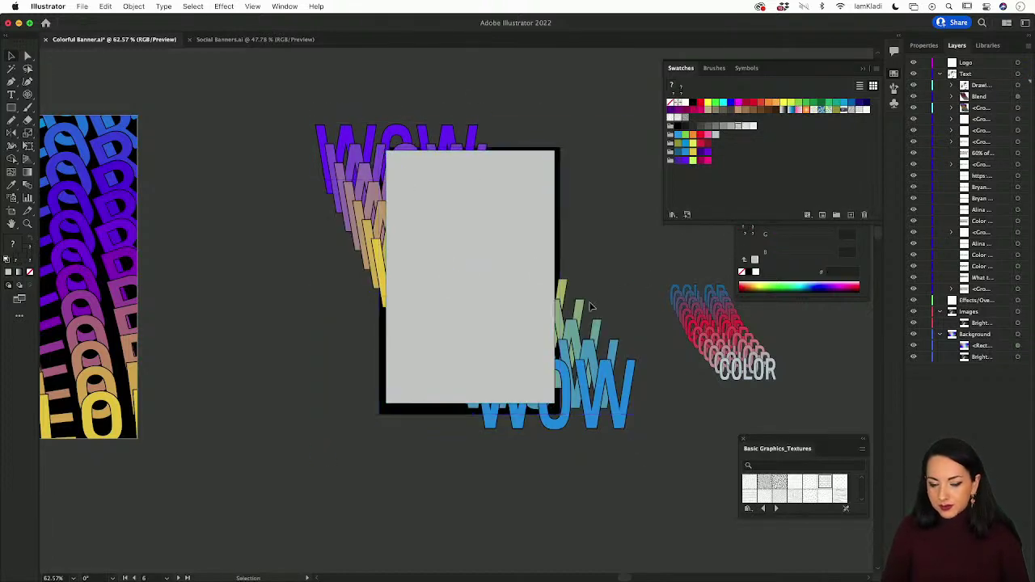
# Step: Delete the grey rectangle covering the WOW artwork
pyautogui.scroll(-4, 559, 338)
pyautogui.click(520, 295)
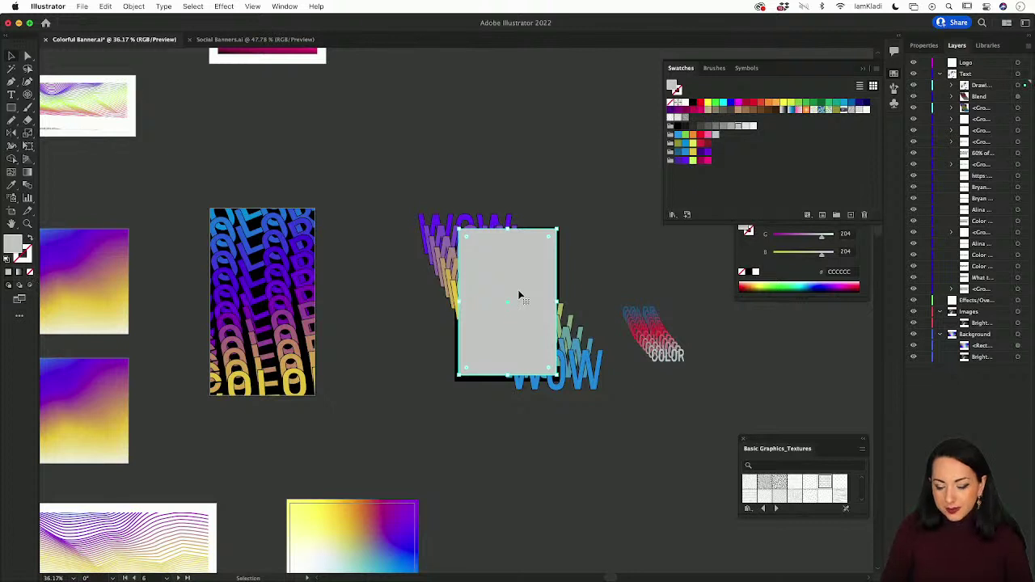
pyautogui.press('Delete')
# Step: Add a new layer above the Text layer and name it Mask
pyautogui.click(472, 218)
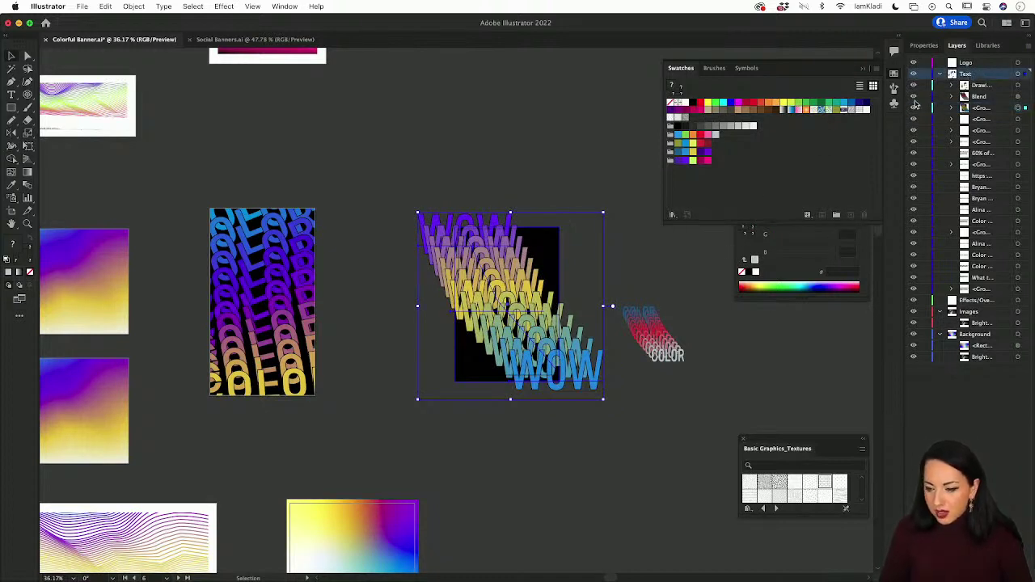
pyautogui.press('super+l')
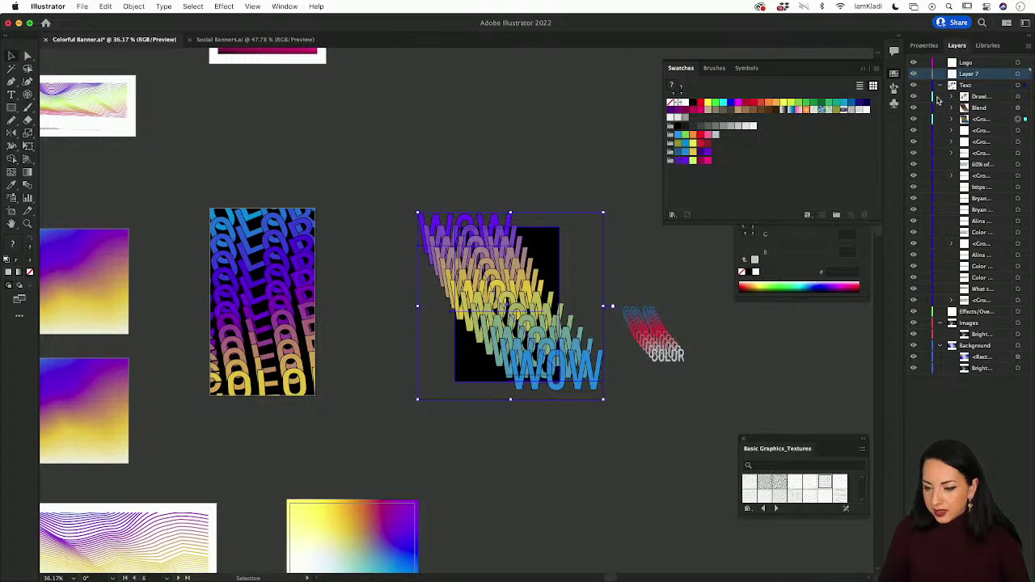
pyautogui.doubleClick(970, 73)
pyautogui.write('M')
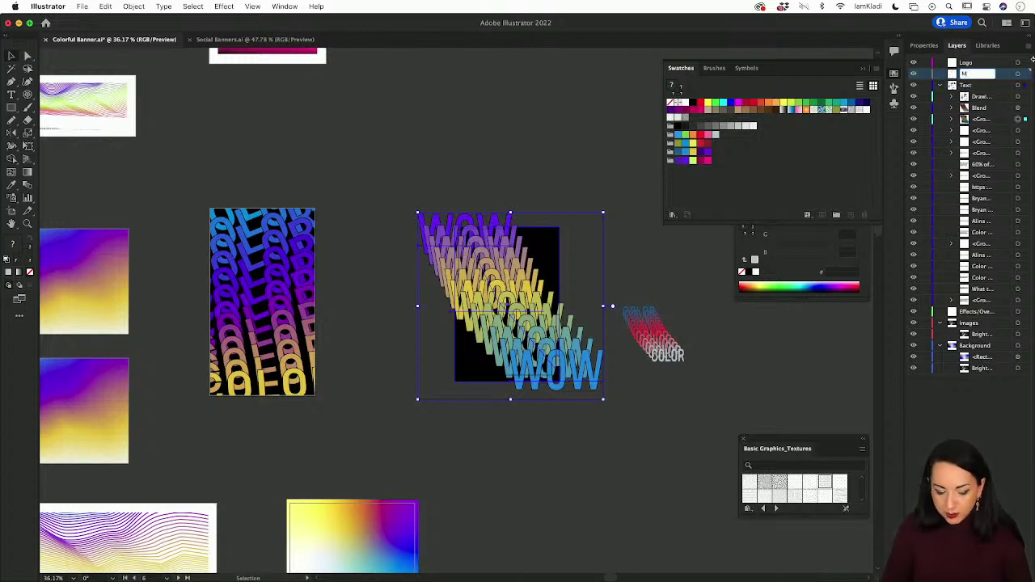
pyautogui.write('ask')
pyautogui.press('Return')
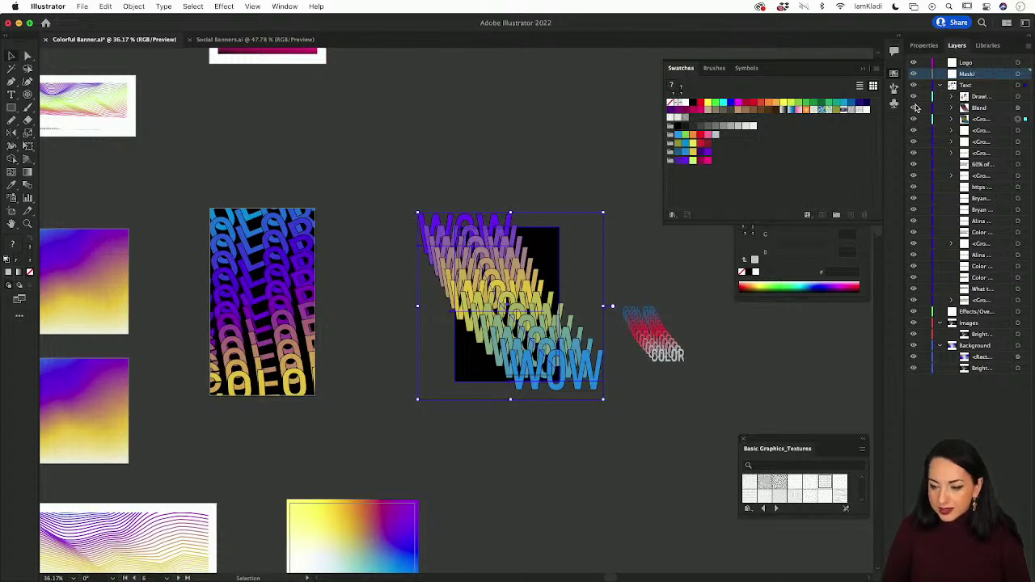
# Step: Cut the WOW group, correct the new layer's name to Mask, and paste the group in front on that layer
pyautogui.press('super+x')
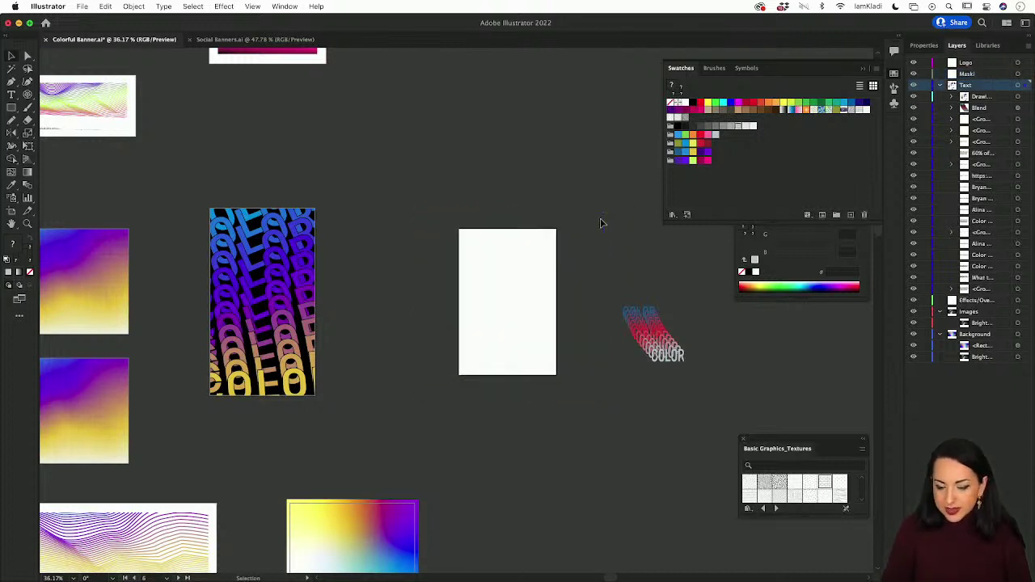
pyautogui.click(960, 75)
pyautogui.doubleClick(975, 75)
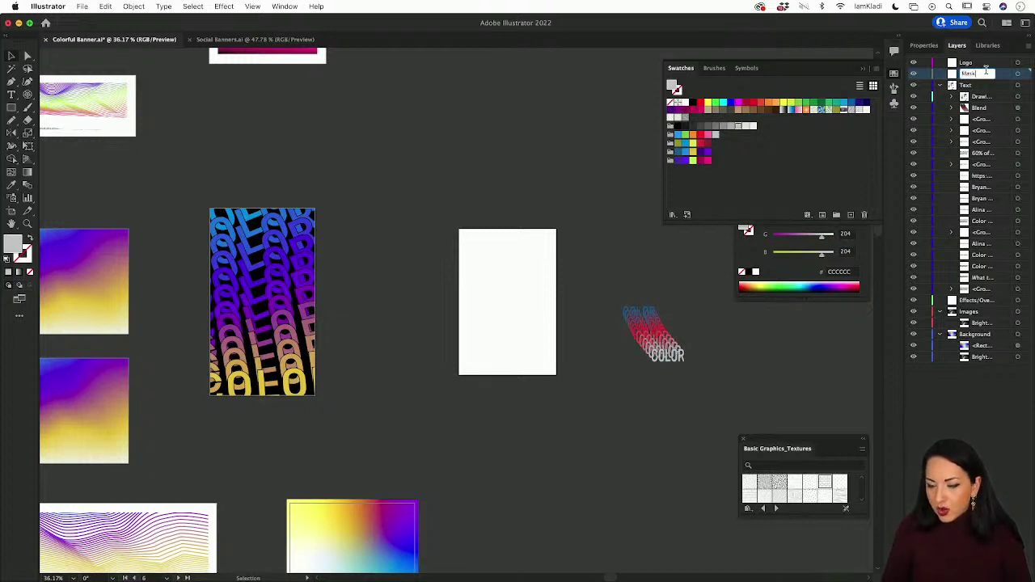
pyautogui.press('Return')
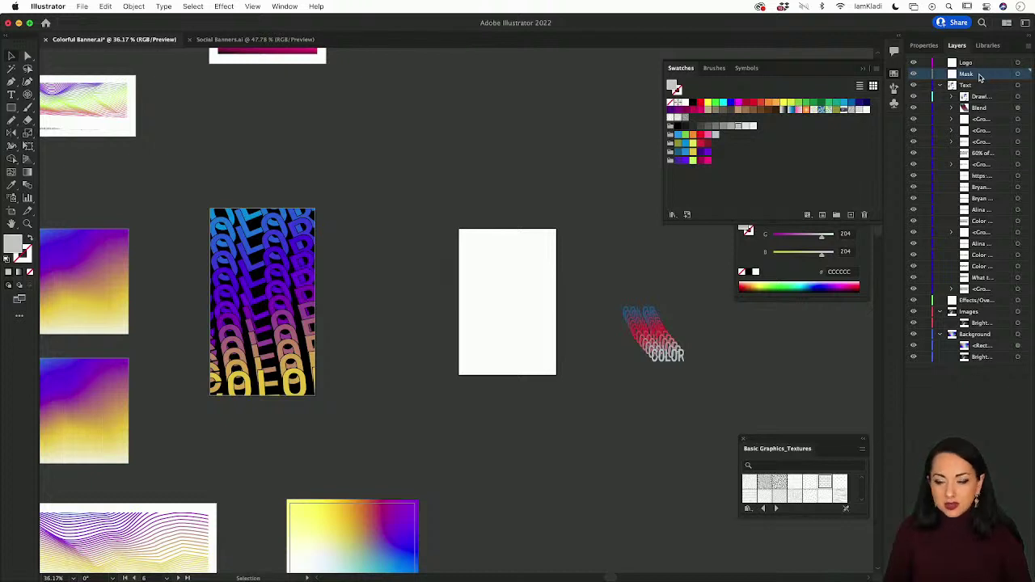
pyautogui.press('super+f')
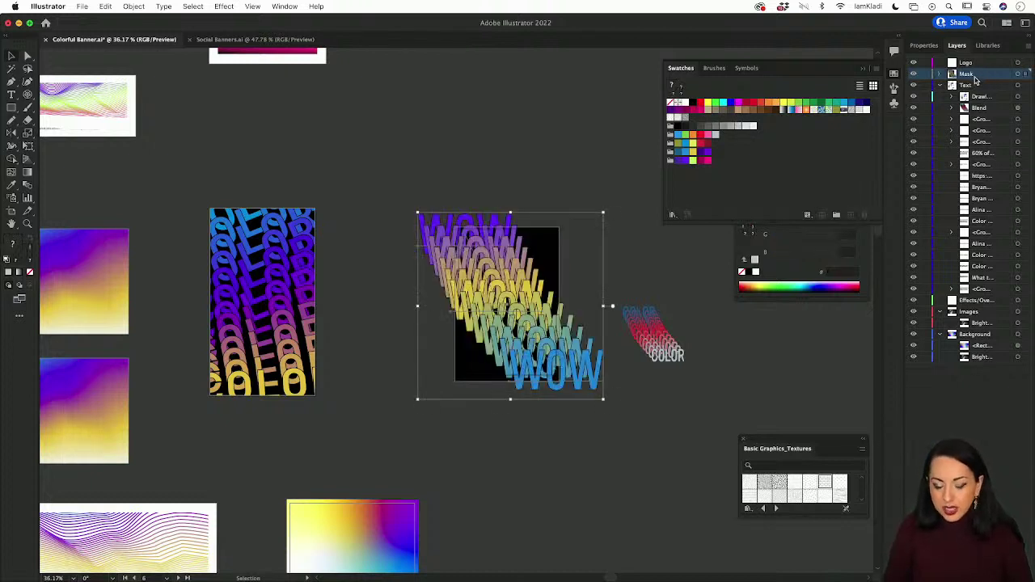
# Step: Create a 1000 × 1500 px grey rectangle over the WOW artwork on the Mask layer, starting near the black background's upper-left corner
pyautogui.click(533, 130)
pyautogui.press('m')
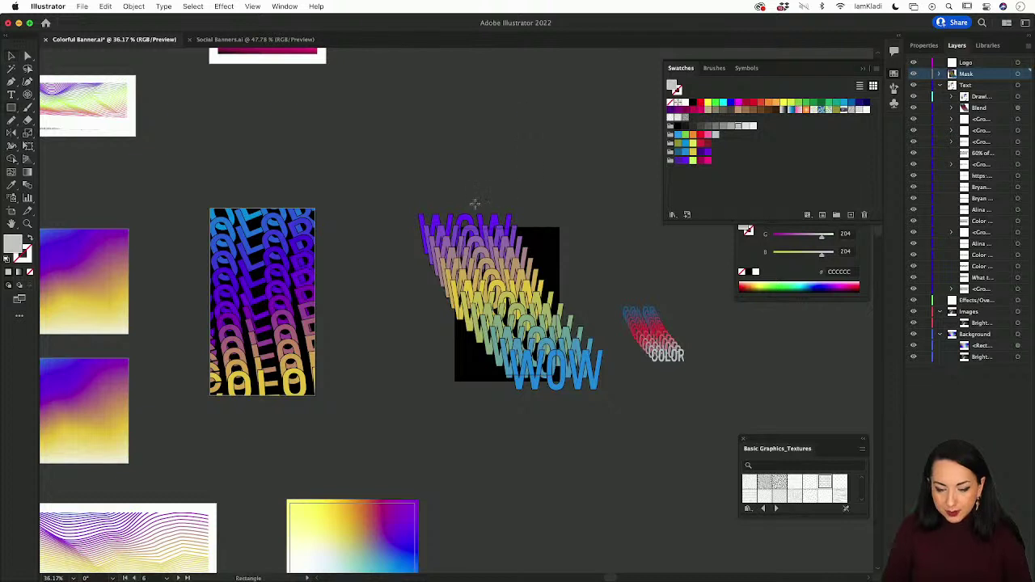
pyautogui.click(457, 226)
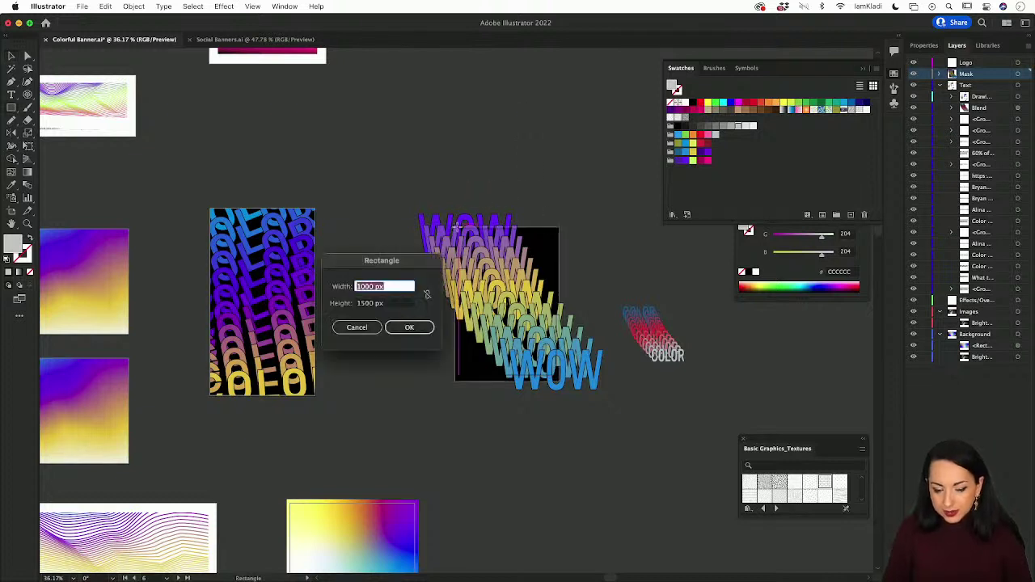
pyautogui.press('Return')
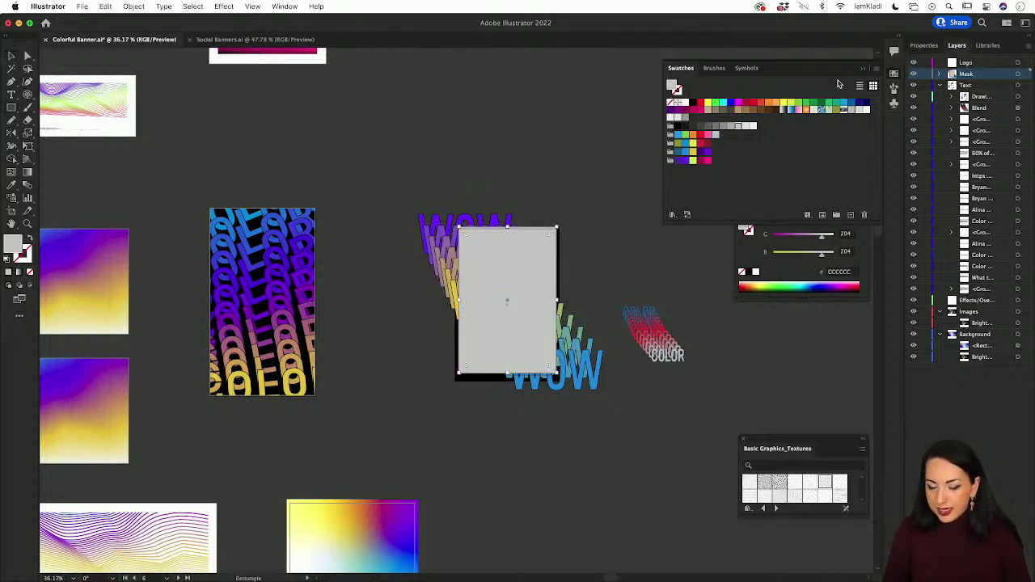
# Step: Make a clipping mask from the grey rectangle and the WOW group
pyautogui.press('v')
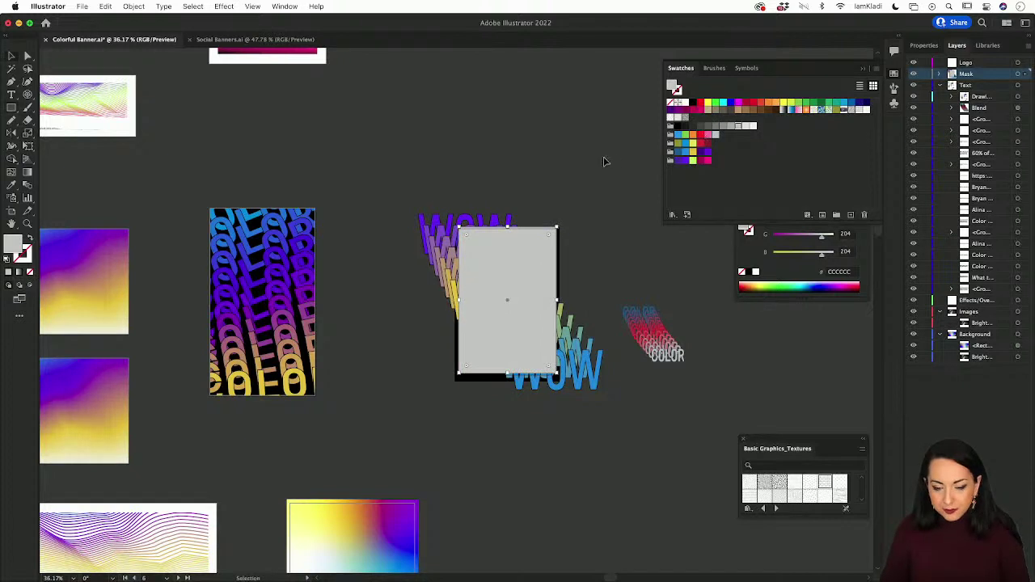
pyautogui.keyDown('shift'); pyautogui.click(443, 244); pyautogui.keyUp('shift')
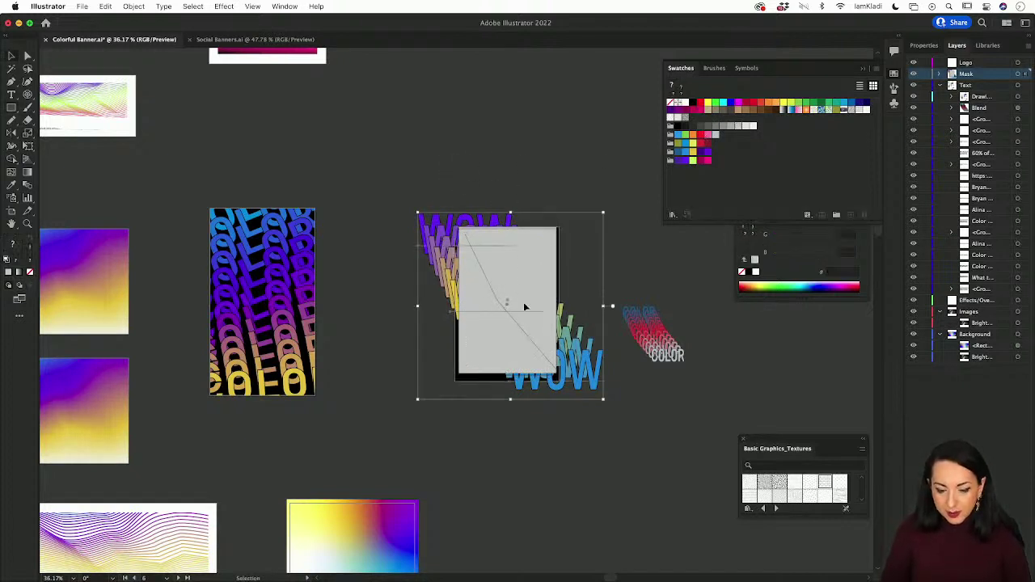
pyautogui.press('super+7')
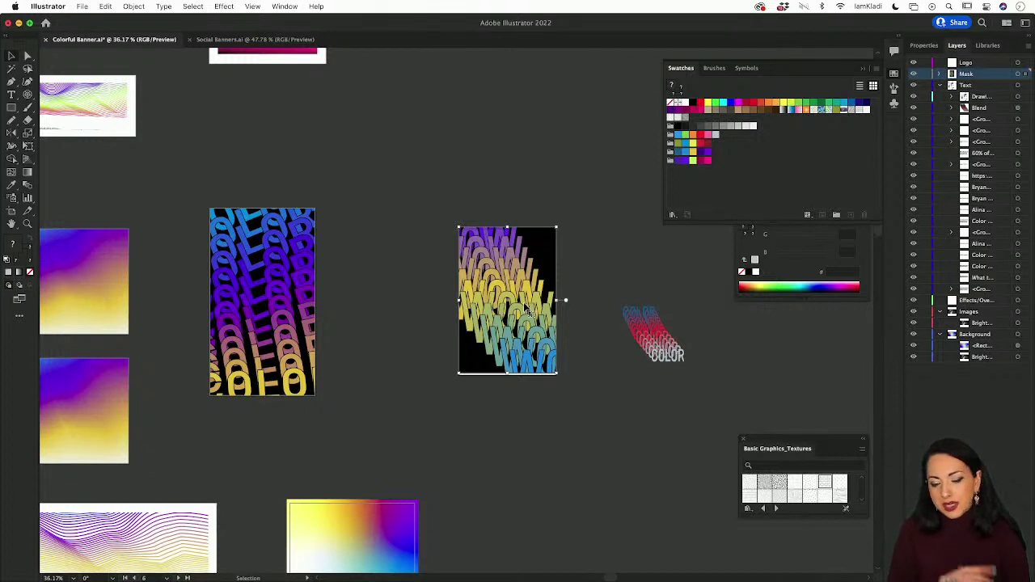
# Step: Align the WOW clip group to the vertical center of its artboard and deselect it
pyautogui.scroll(2, 588, 365)
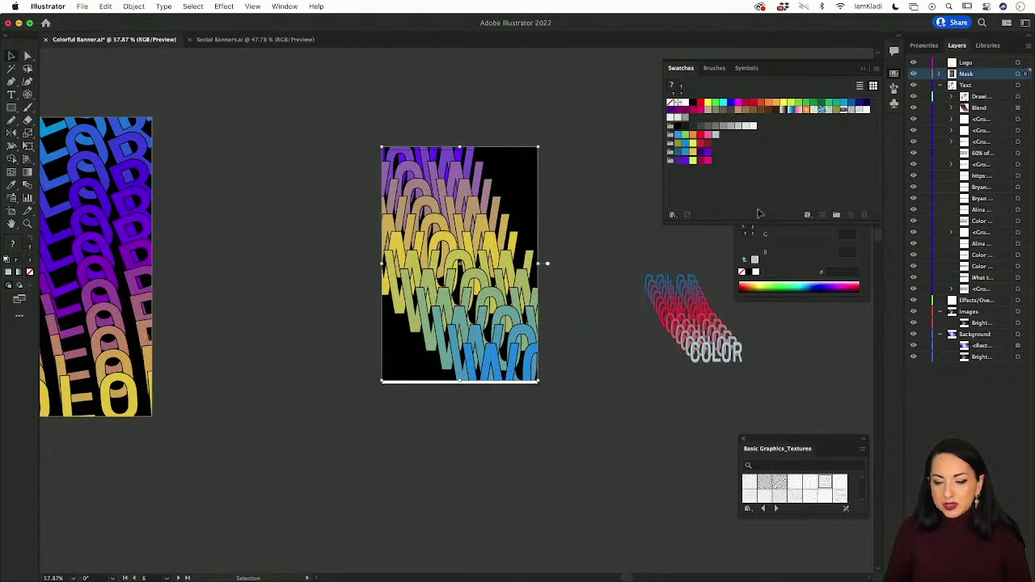
pyautogui.click(924, 45)
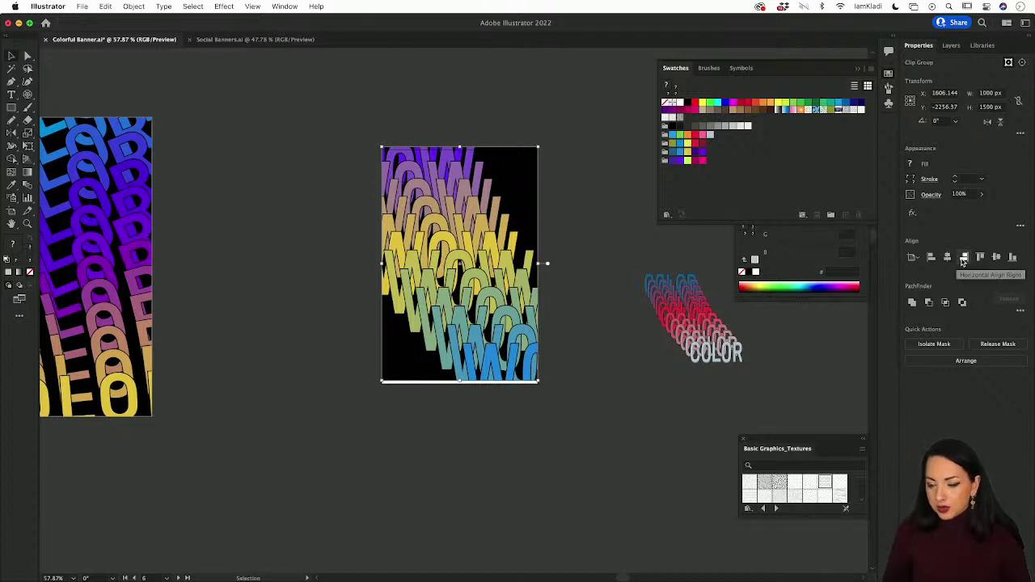
pyautogui.click(997, 259)
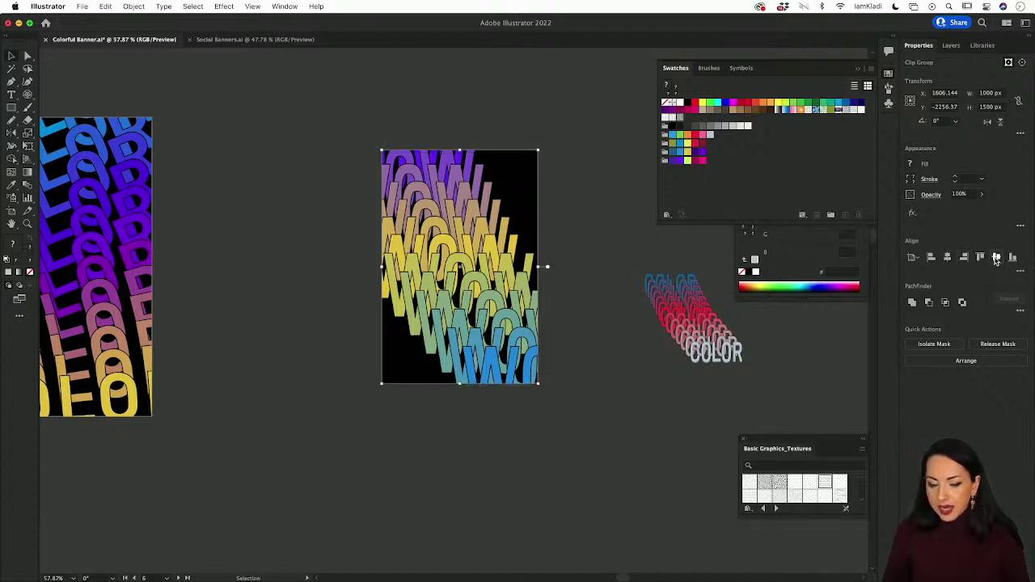
pyautogui.click(573, 378)
# Step: Examine the cropped WOW poster up close, checking its edges and the artwork hidden behind the clipping mask
pyautogui.scroll(-3, 573, 378)
pyautogui.hscroll(-2, 573, 378)
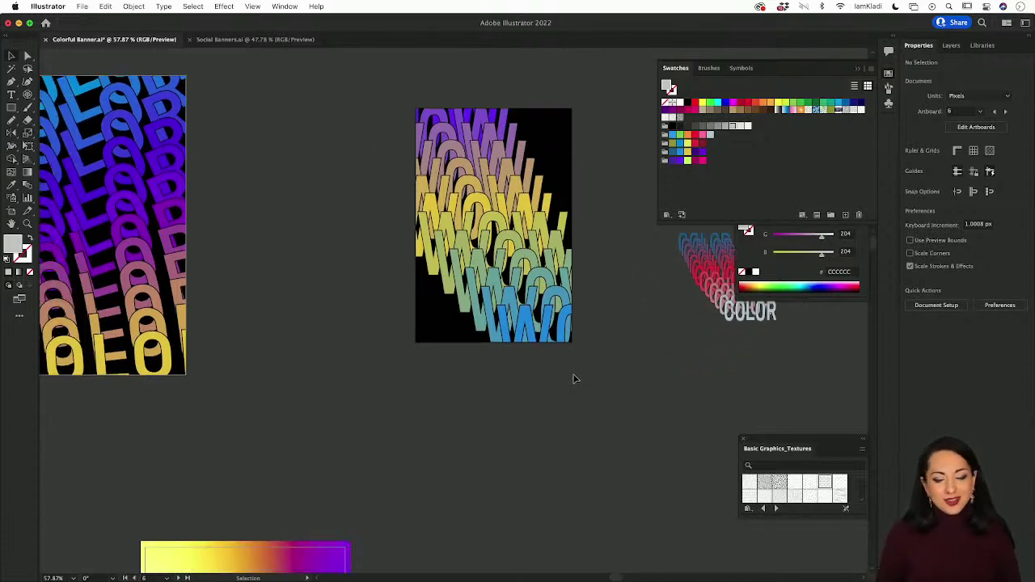
pyautogui.scroll(5, 574, 378)
pyautogui.scroll(1, 573, 378)
pyautogui.hscroll(-1, 573, 377)
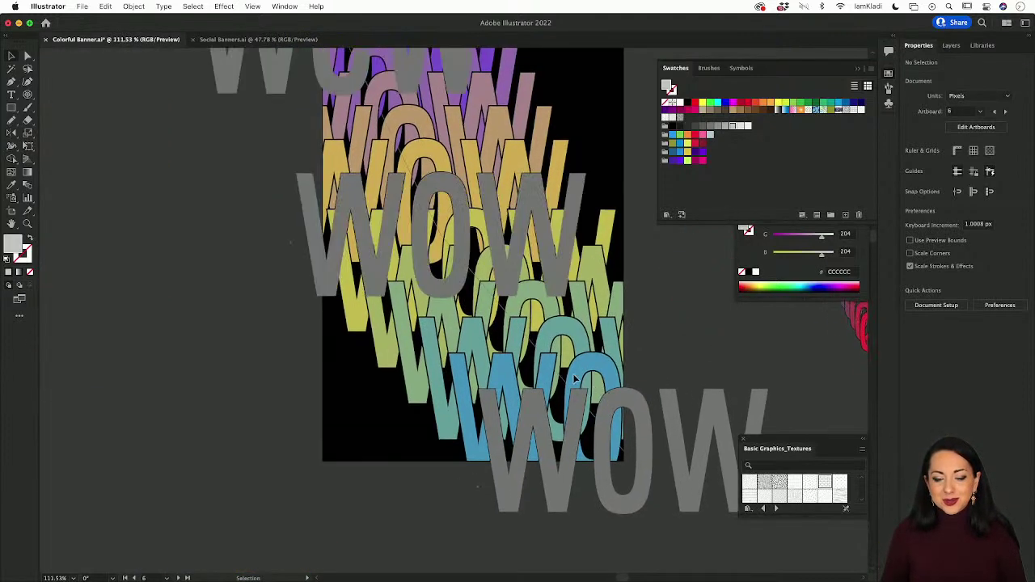
pyautogui.scroll(-2, 663, 375)
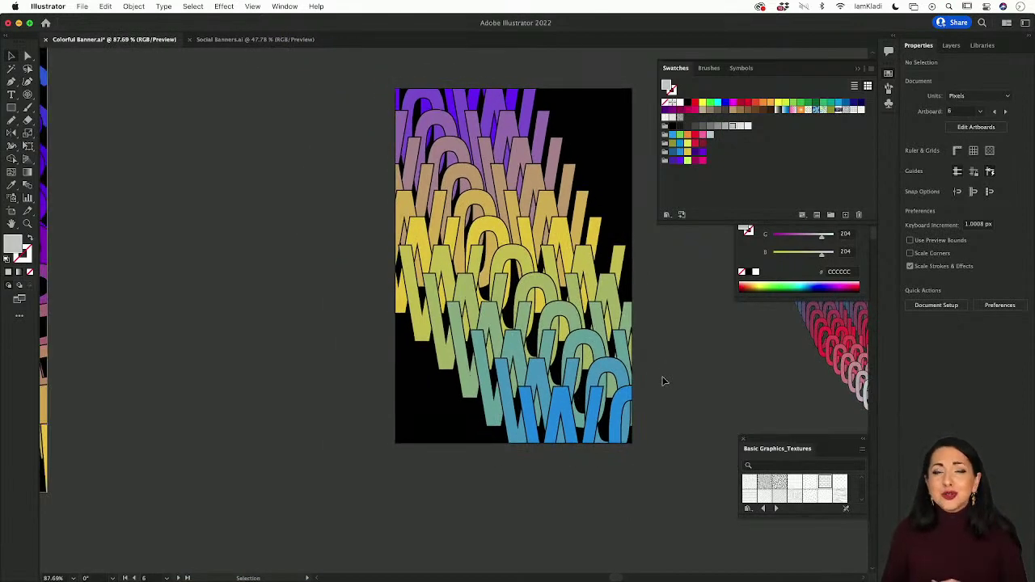
pyautogui.click(572, 348)
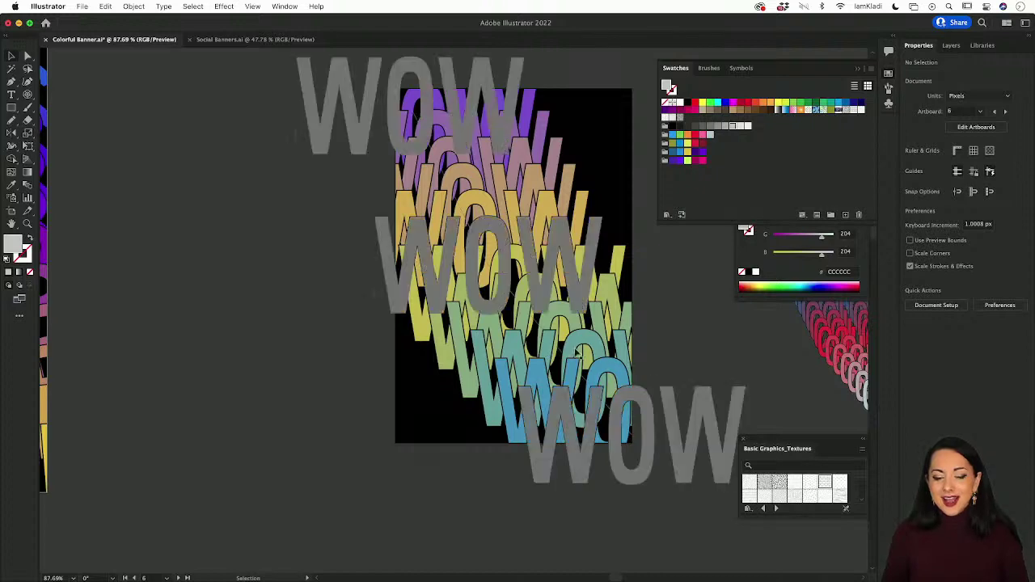
pyautogui.scroll(-2, 572, 347)
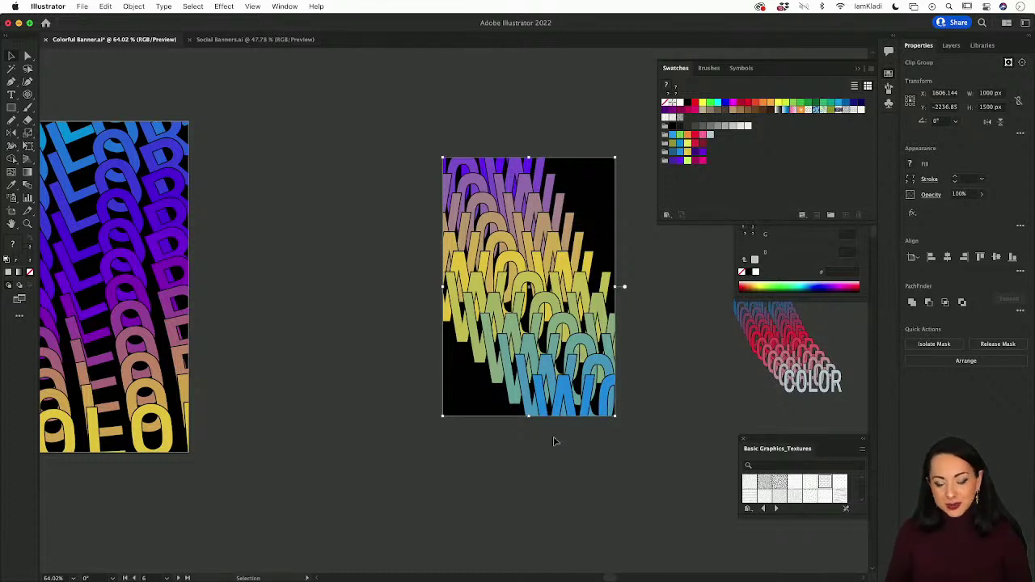
# Step: Duplicate the red and blue COLOR blend to the right of the original and save the document
pyautogui.scroll(-5, 555, 439)
pyautogui.click(663, 387)
pyautogui.hscroll(3, 663, 387)
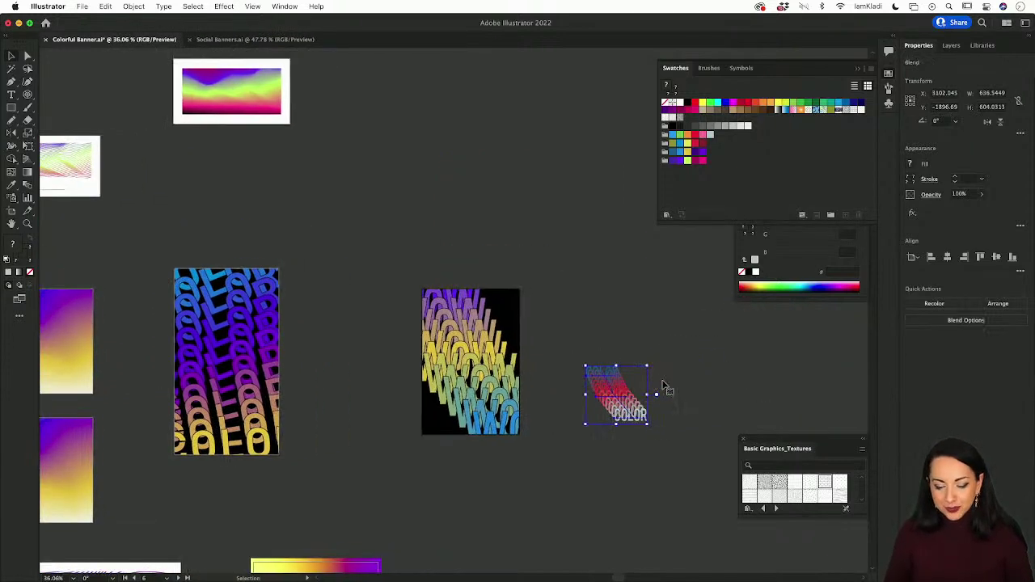
pyautogui.moveTo(661, 393); pyautogui.dragTo(718, 385)
pyautogui.press('a')
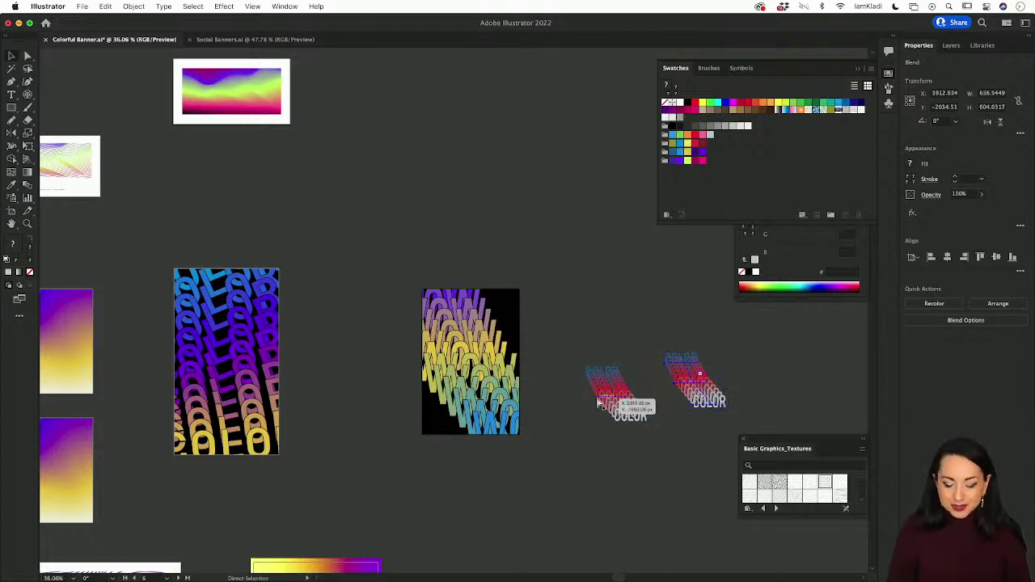
pyautogui.press('super+s')
# Step: Join the original COLOR blend and its copy with the Blend tool
pyautogui.keyDown('shift'); pyautogui.click(605, 399); pyautogui.keyUp('shift')
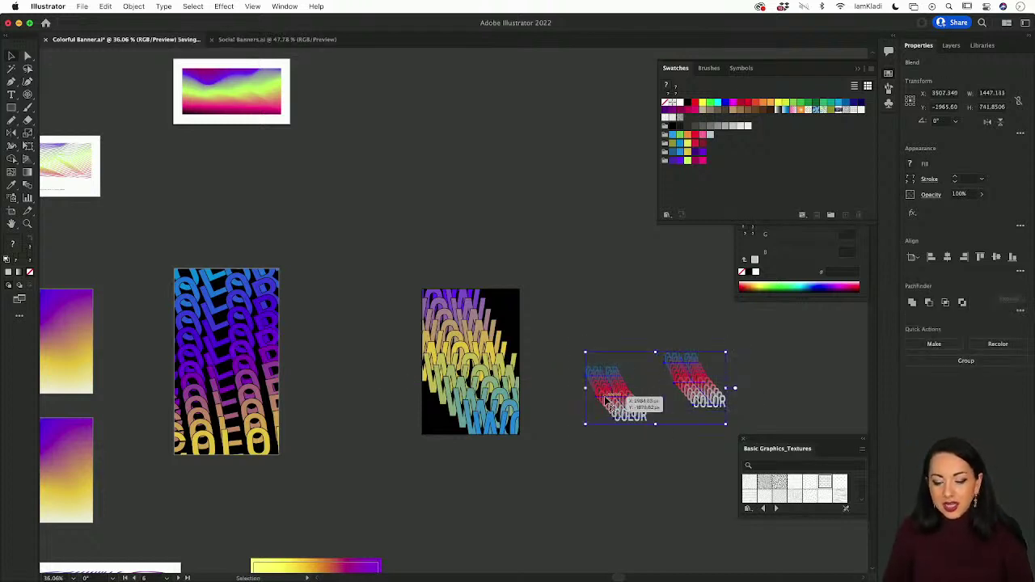
pyautogui.click(597, 334)
pyautogui.click(613, 388)
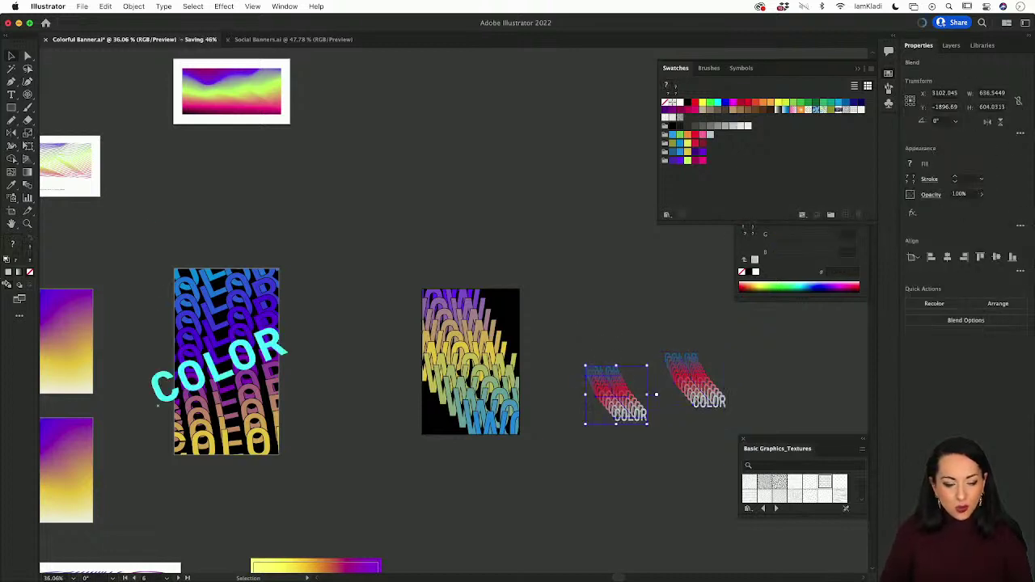
pyautogui.click(31, 187)
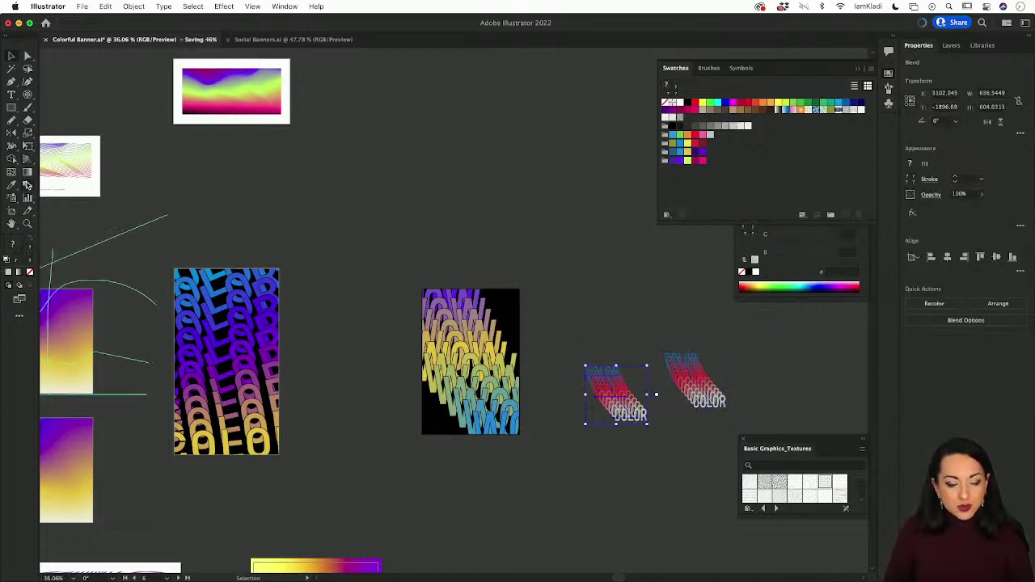
pyautogui.click(613, 394)
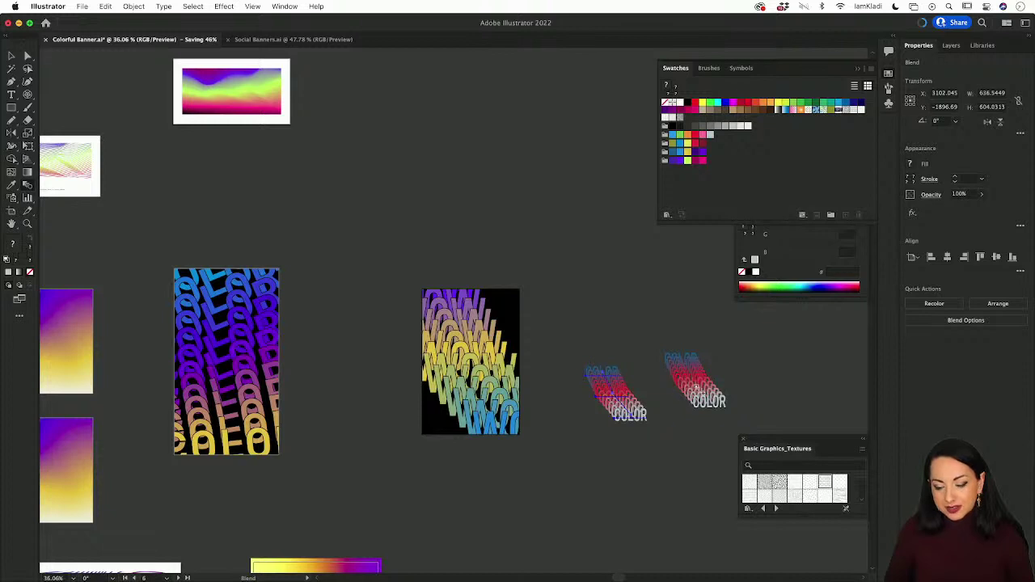
pyautogui.click(695, 387)
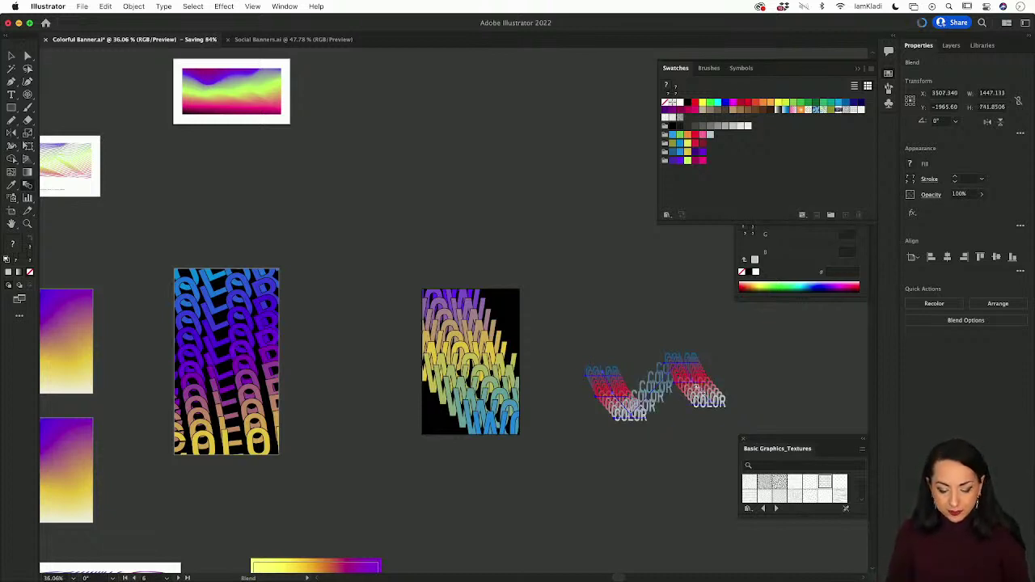
# Step: Examine how the combined COLOR blend runs from the first word stack to the second
pyautogui.press('v')
pyautogui.scroll(5, 664, 411)
pyautogui.hscroll(2, 665, 411)
pyautogui.scroll(1, 665, 411)
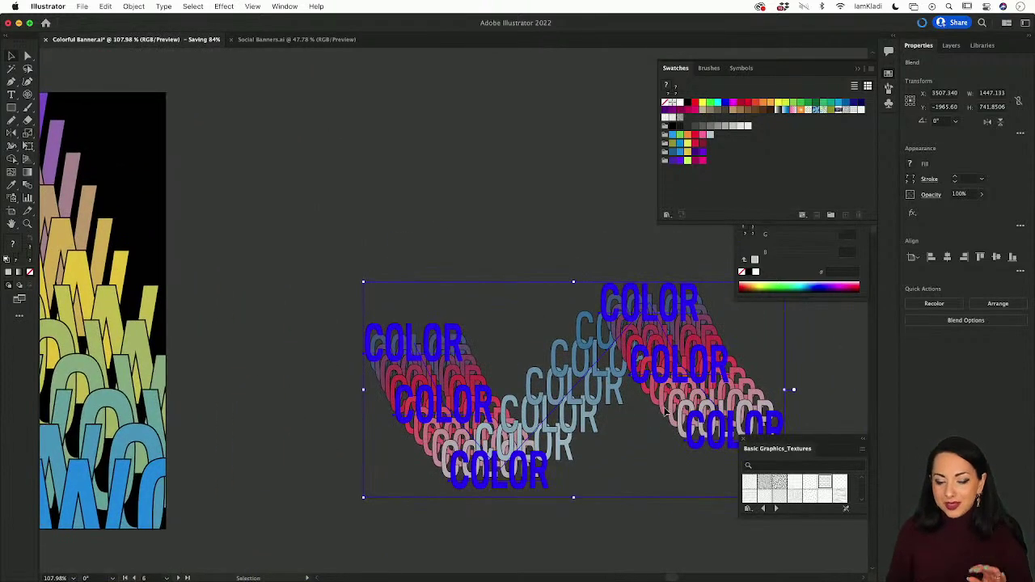
pyautogui.hscroll(3, 664, 411)
pyautogui.scroll(1, 665, 411)
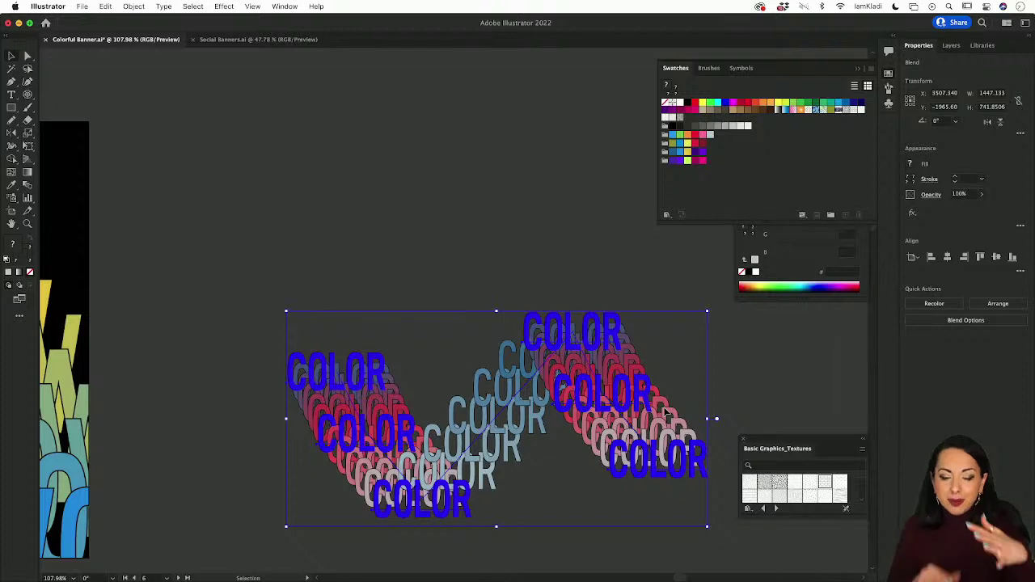
pyautogui.scroll(1, 496, 533)
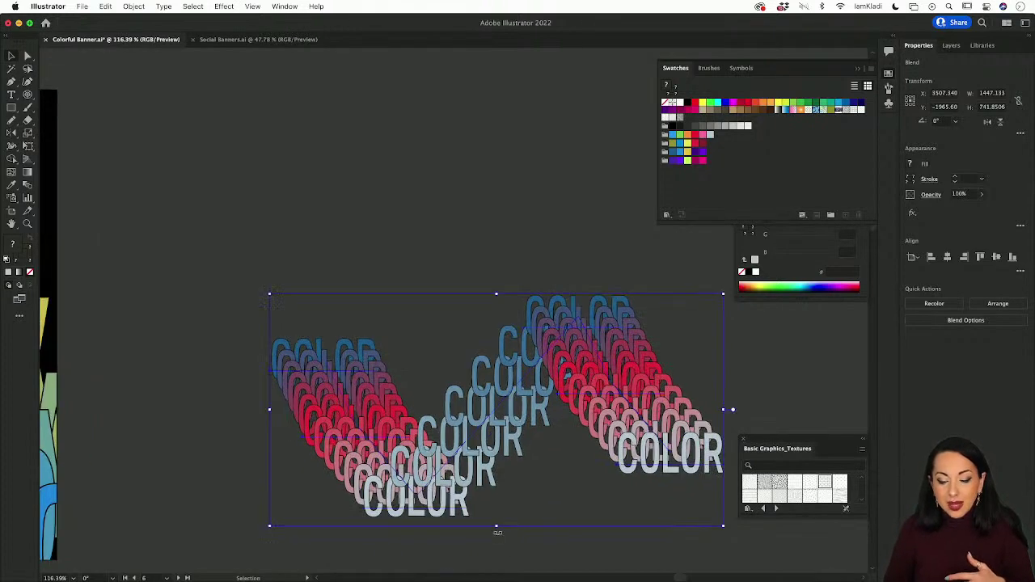
pyautogui.hscroll(2, 497, 533)
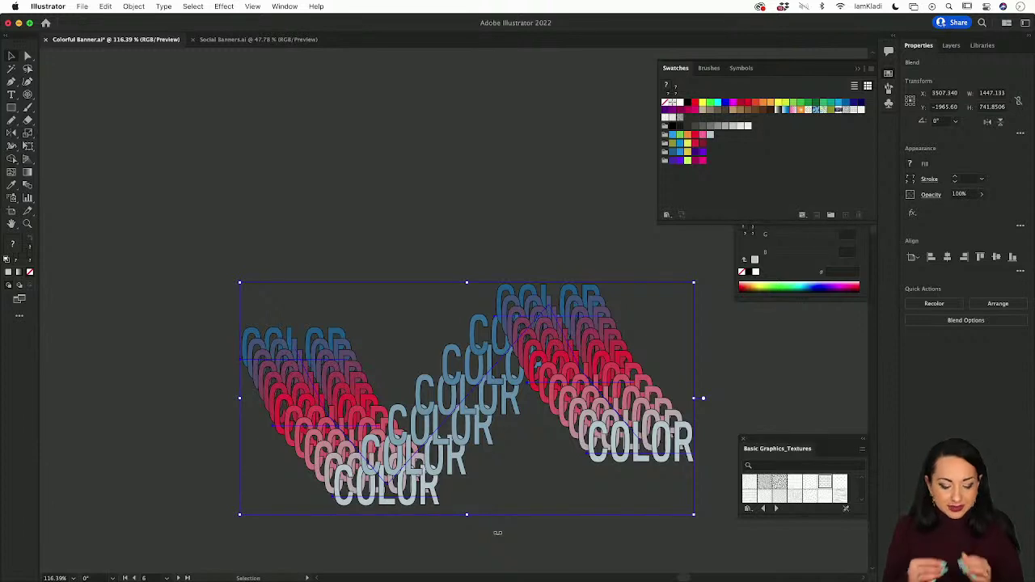
# Step: Undo the blend between the two COLOR stacks and the duplication, and select the original COLOR blend
pyautogui.press('super+z')
pyautogui.press('super+z')
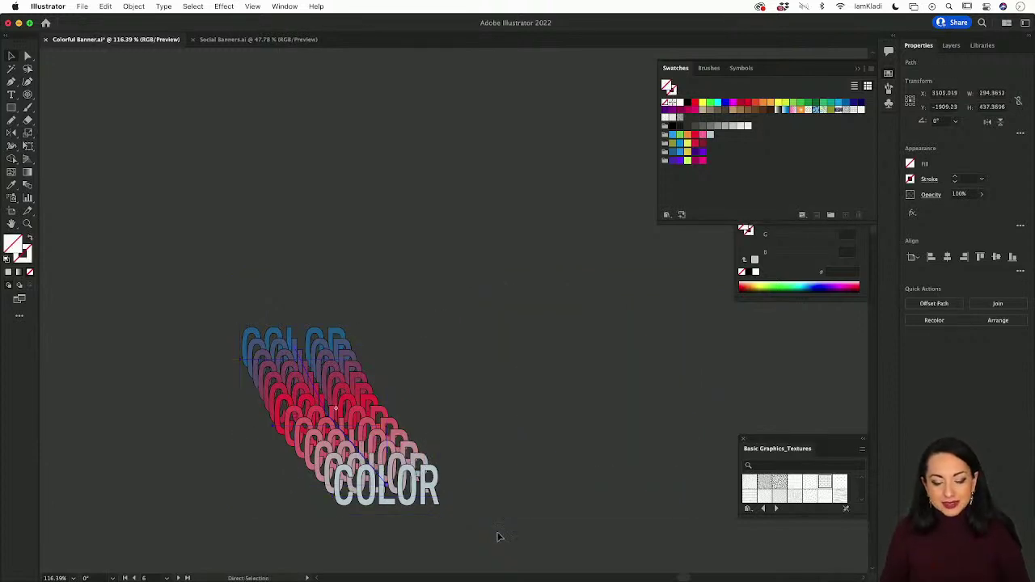
pyautogui.press('v')
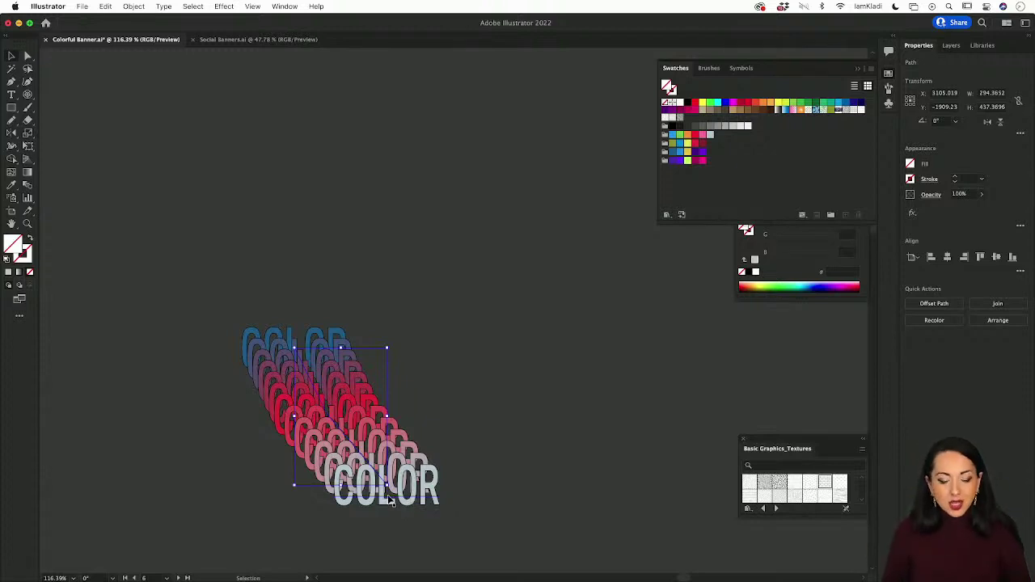
pyautogui.click(389, 500)
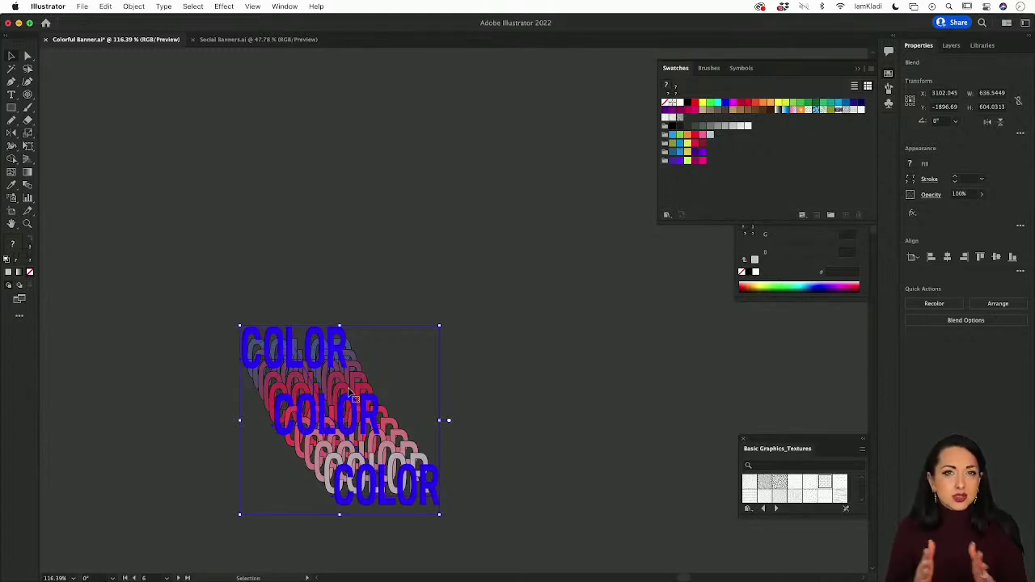
# Step: Place a duplicate of the COLOR blend above the original as a spare copy
pyautogui.press('super+0')
pyautogui.click(175, 173)
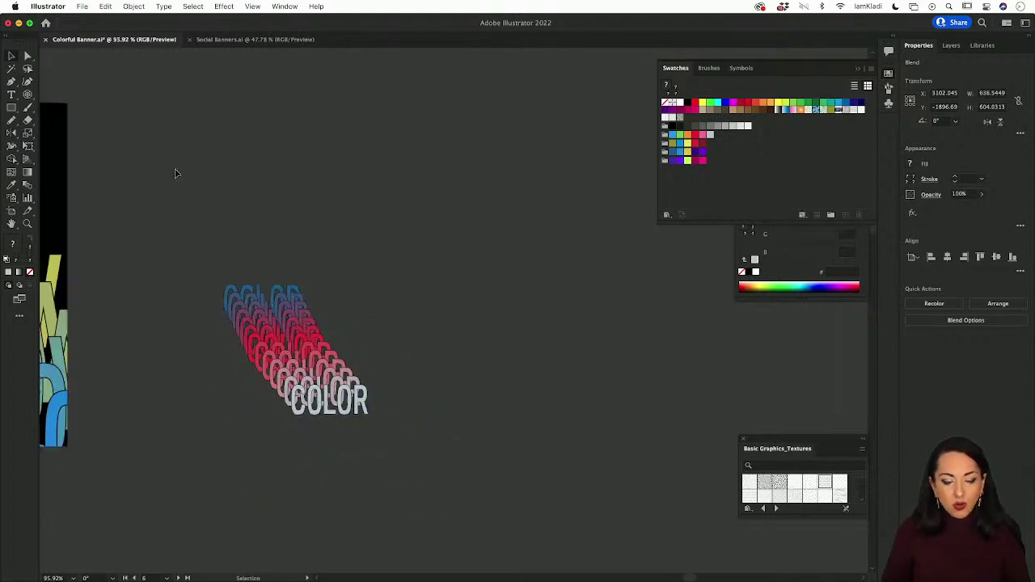
pyautogui.scroll(-3, 175, 173)
pyautogui.moveTo(235, 307); pyautogui.dragTo(223, 131)
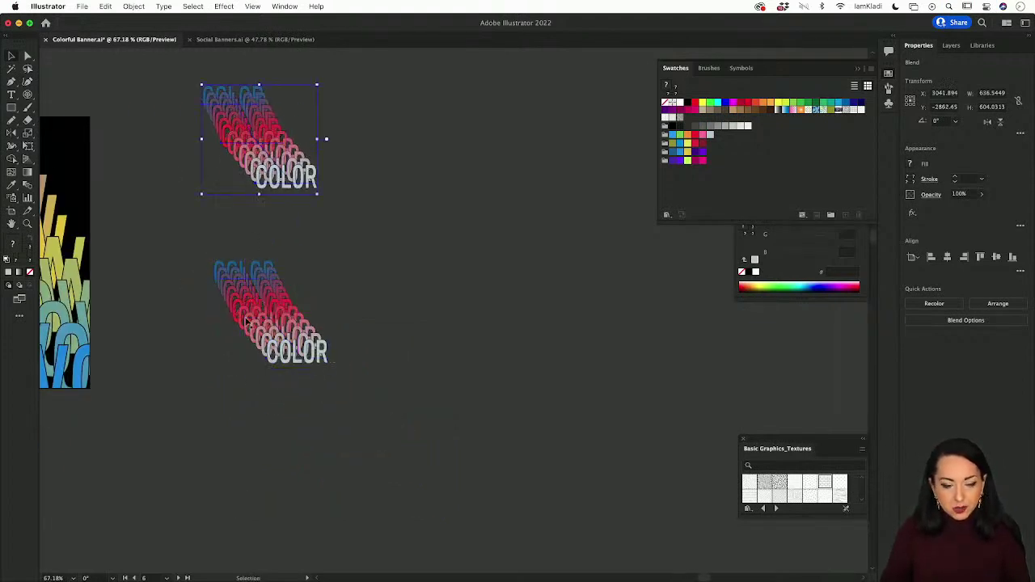
# Step: Expand the lower COLOR blend with Object and Fill included
pyautogui.scroll(5, 247, 322)
pyautogui.click(253, 340)
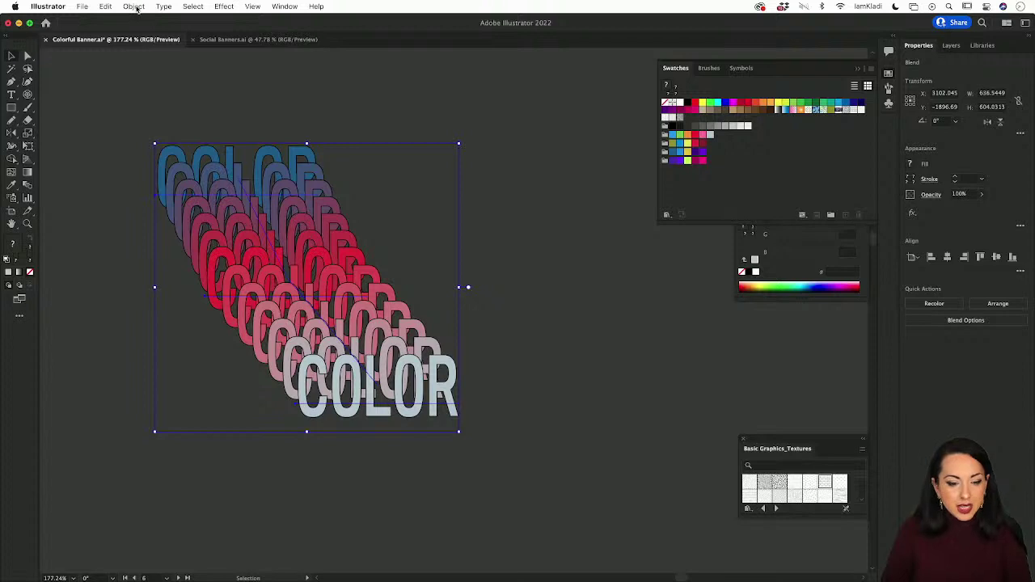
pyautogui.click(135, 7)
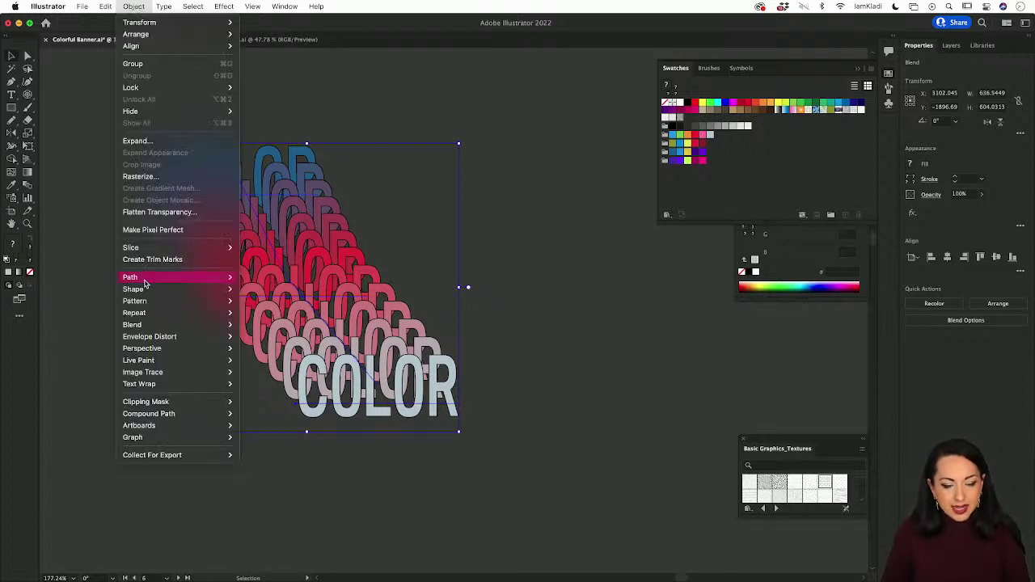
pyautogui.moveTo(158, 285)
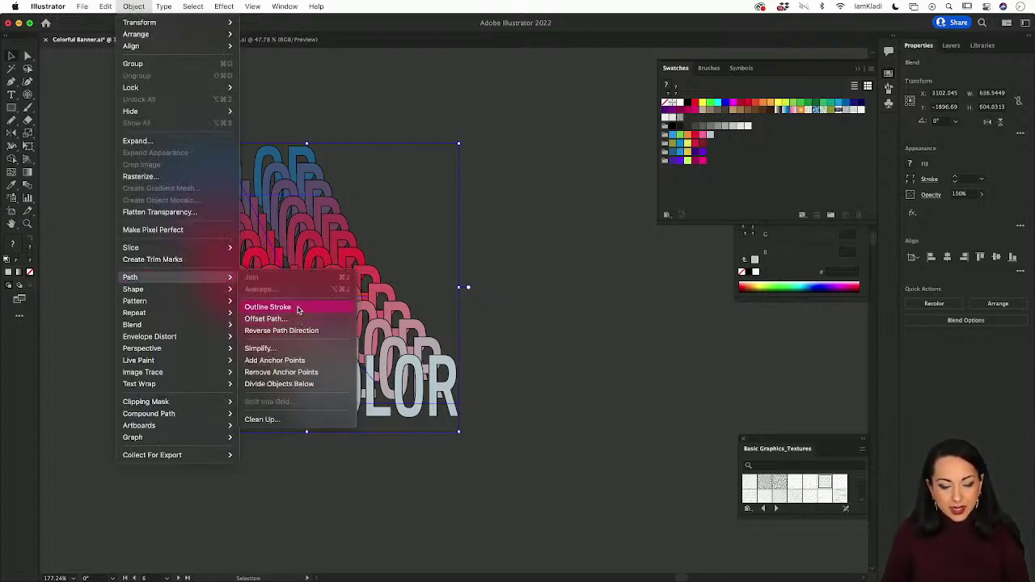
pyautogui.click(268, 307)
pyautogui.click(125, 8)
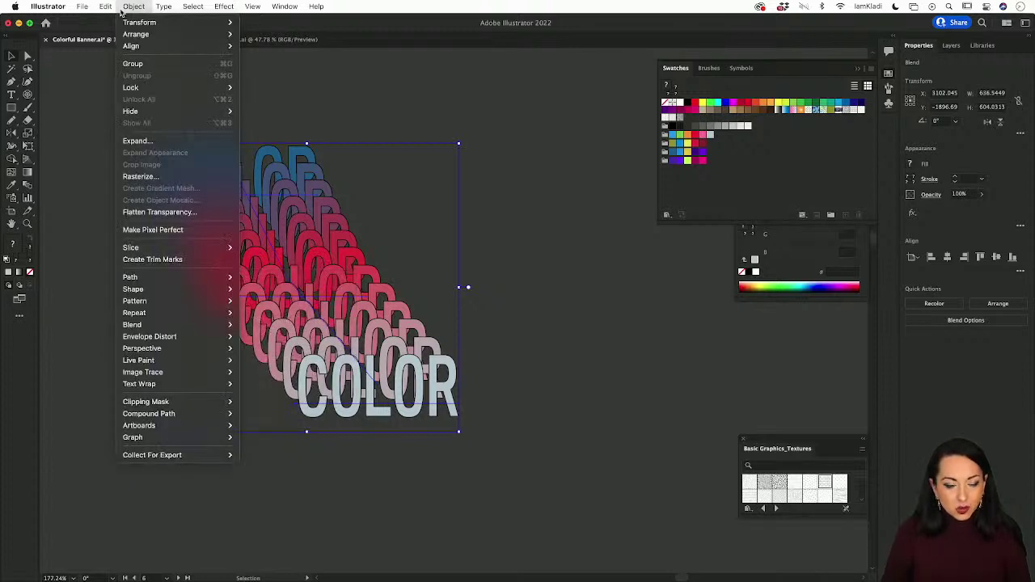
pyautogui.click(154, 142)
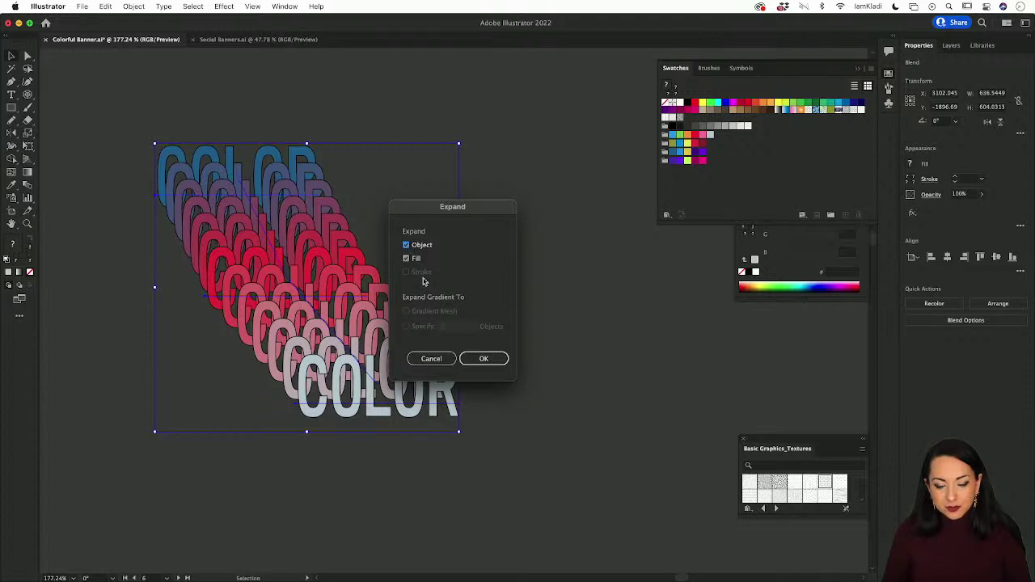
pyautogui.click(481, 360)
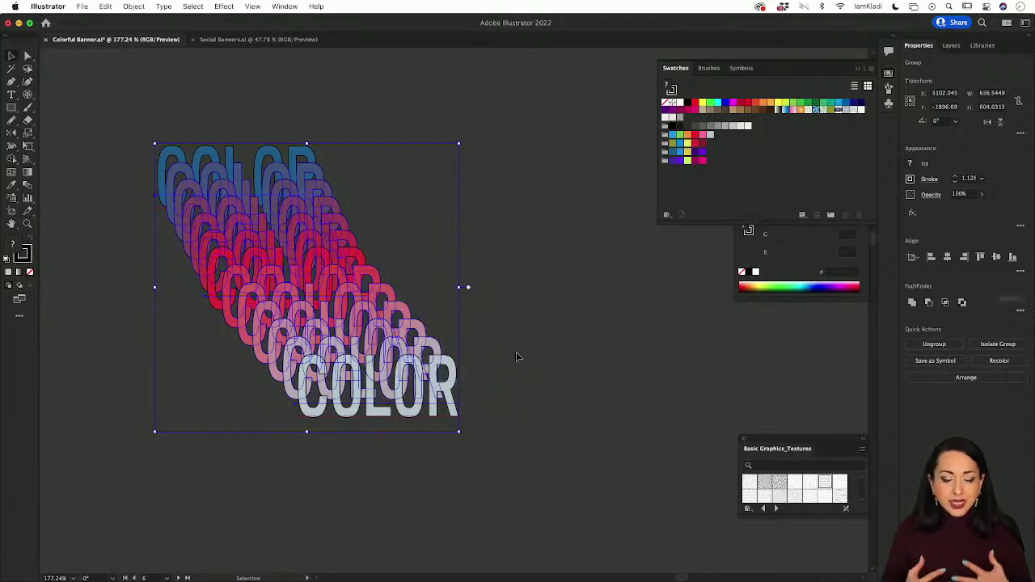
# Step: Expand the resulting COLOR group a second time, including Object, Fill and Stroke
pyautogui.click(132, 7)
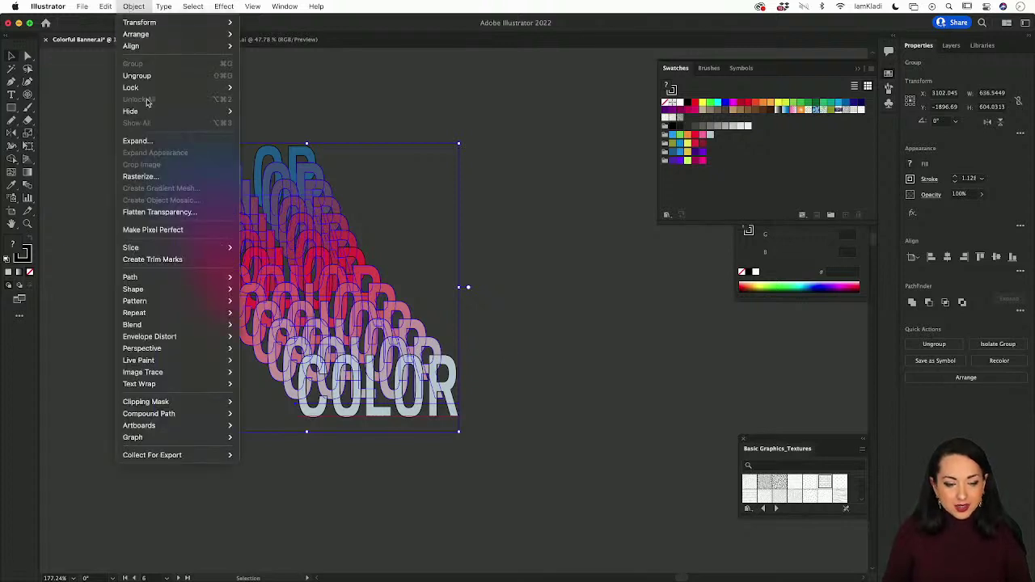
pyautogui.click(138, 141)
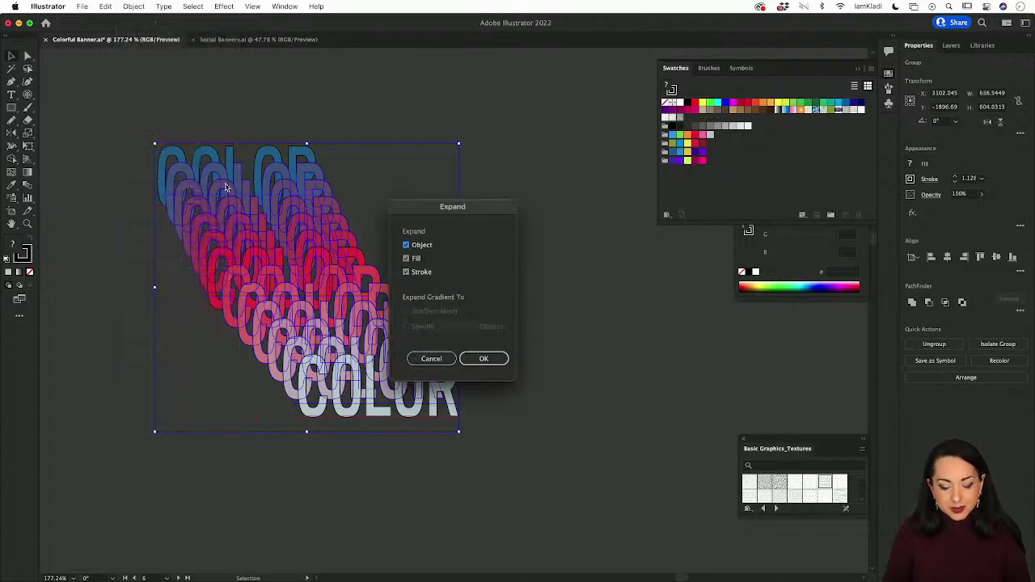
pyautogui.click(484, 359)
pyautogui.click(517, 367)
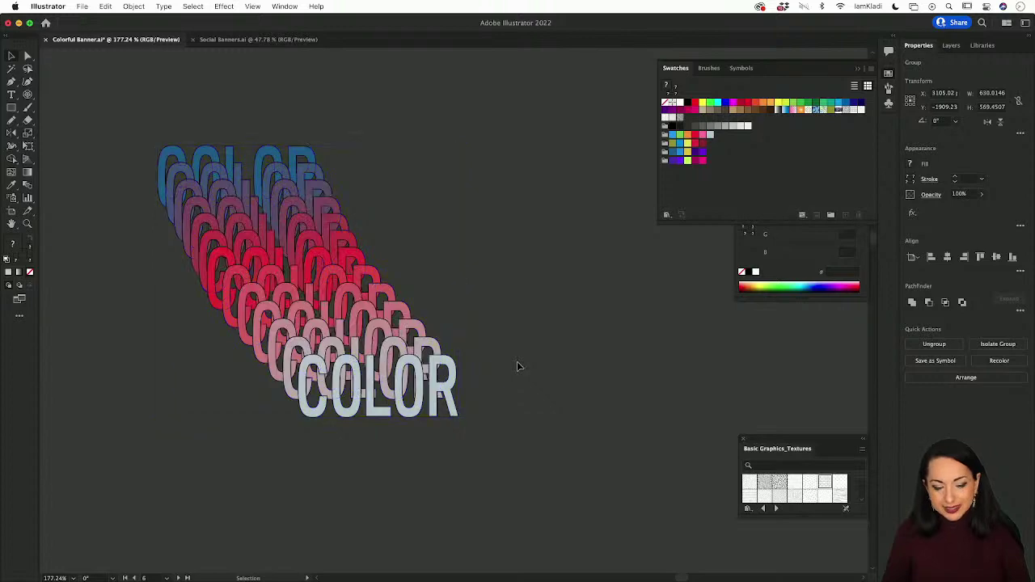
# Step: Duplicate the fully expanded COLOR group, placing the copy beside it and slightly higher
pyautogui.click(398, 348)
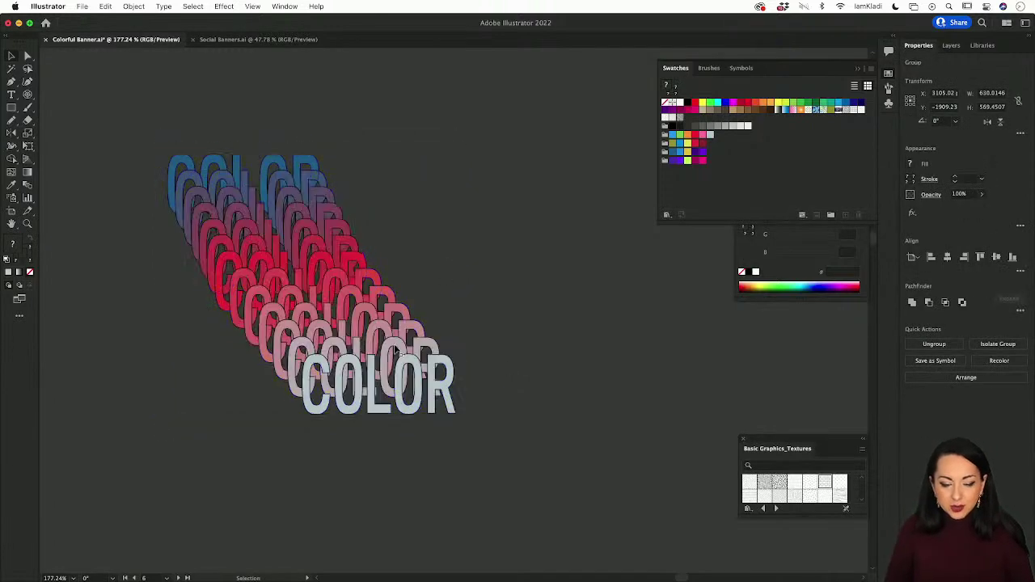
pyautogui.scroll(-2, 396, 349)
pyautogui.moveTo(351, 321); pyautogui.dragTo(600, 300)
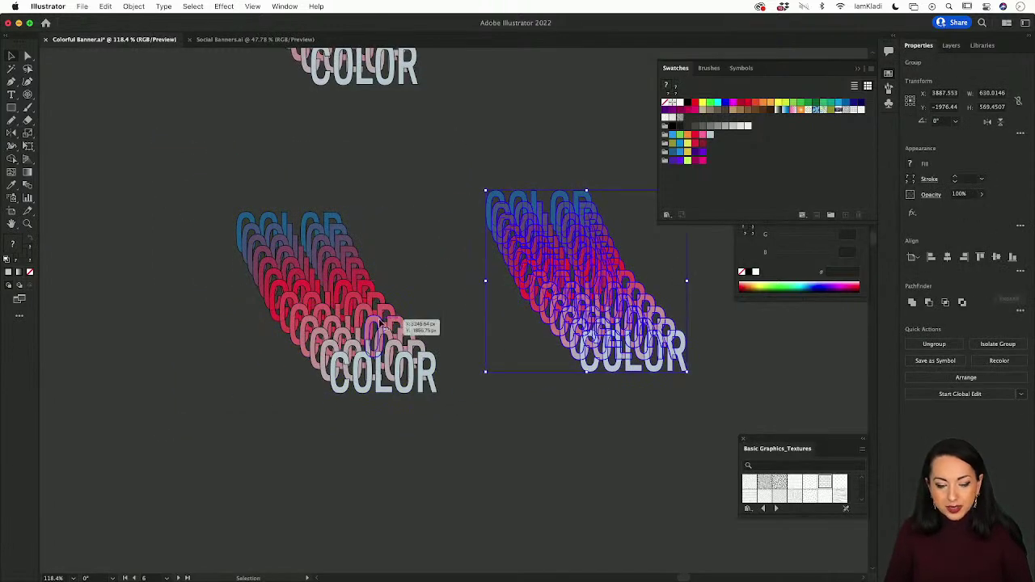
# Step: Blend the expanded COLOR group with its copy using the Blend tool
pyautogui.click(409, 328)
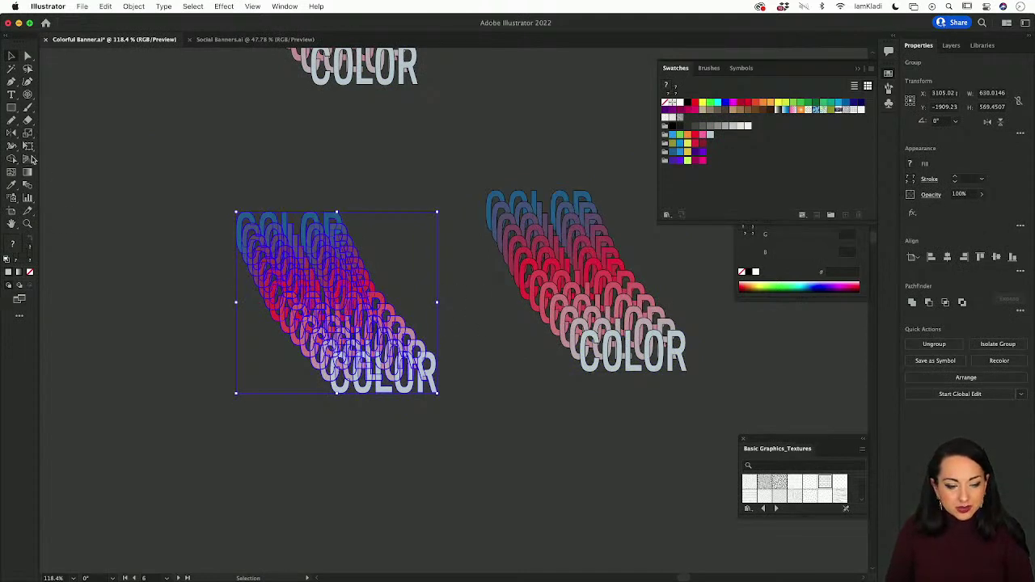
pyautogui.click(28, 185)
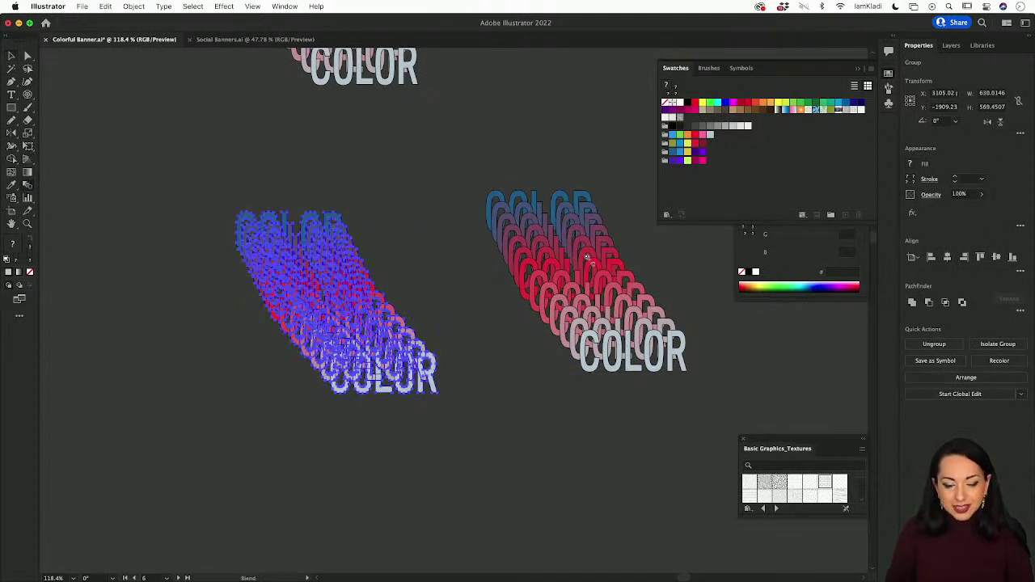
pyautogui.click(591, 269)
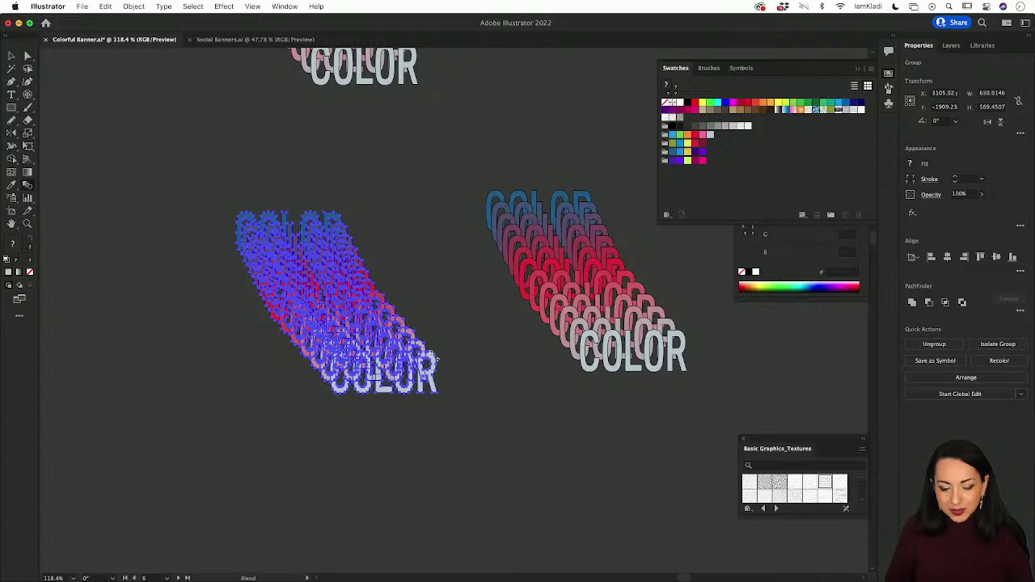
pyautogui.click(423, 366)
pyautogui.press('v')
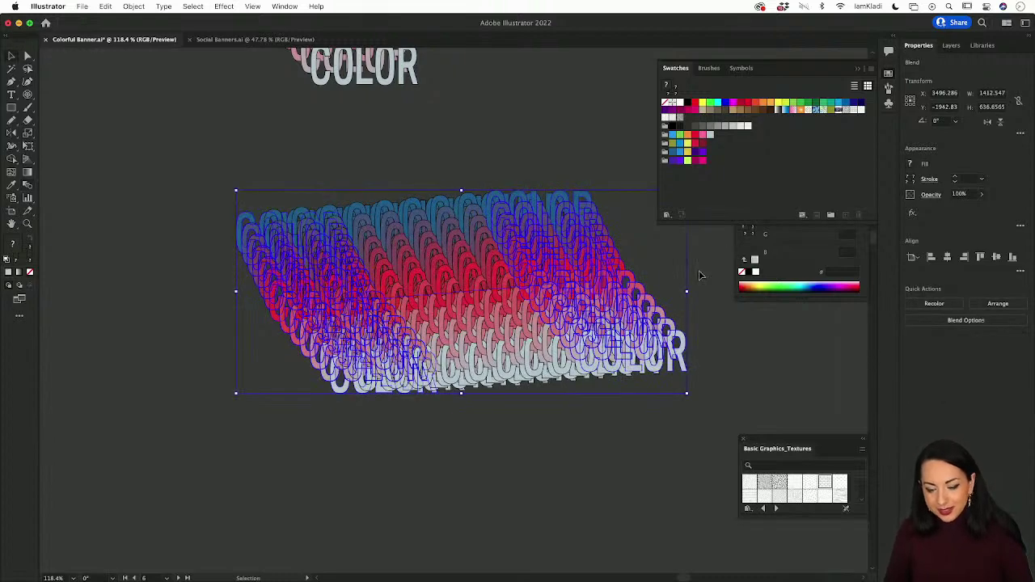
pyautogui.click(700, 275)
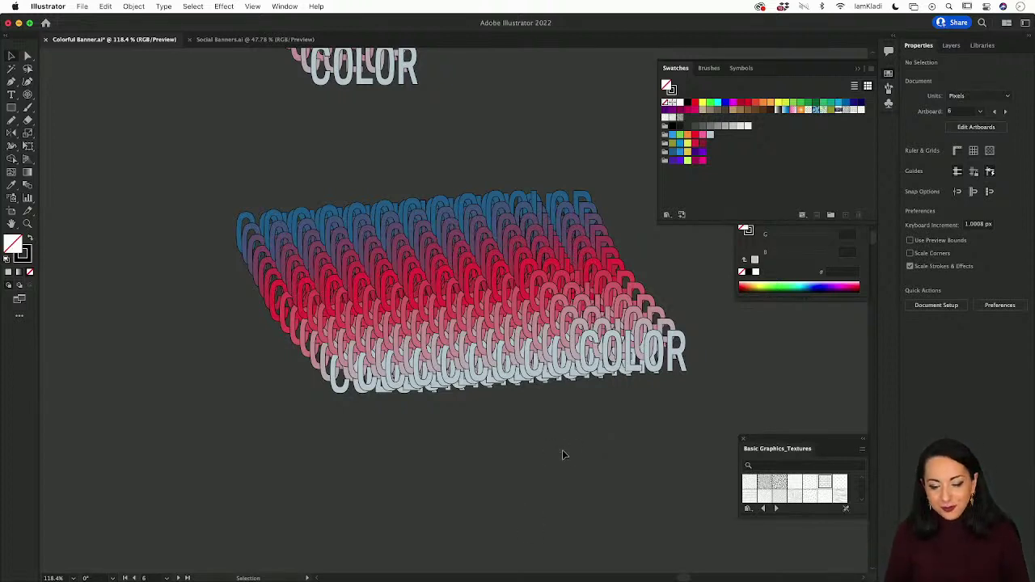
# Step: Duplicate the Twitter Link Image artboard with its artwork, placing the copy below the wide COLOR blend
pyautogui.click(574, 340)
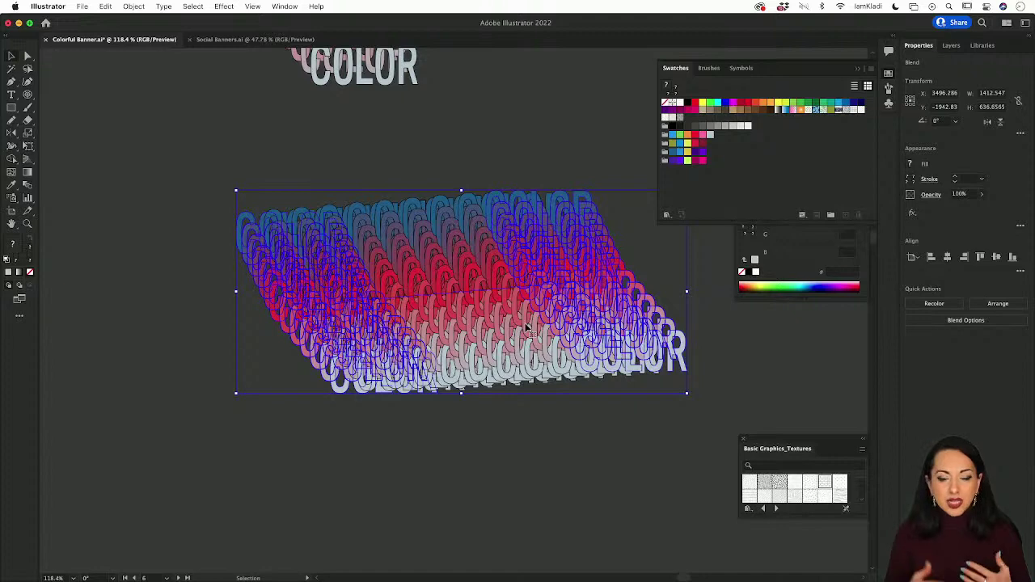
pyautogui.click(455, 418)
pyautogui.press('super+0')
pyautogui.scroll(-1, 455, 421)
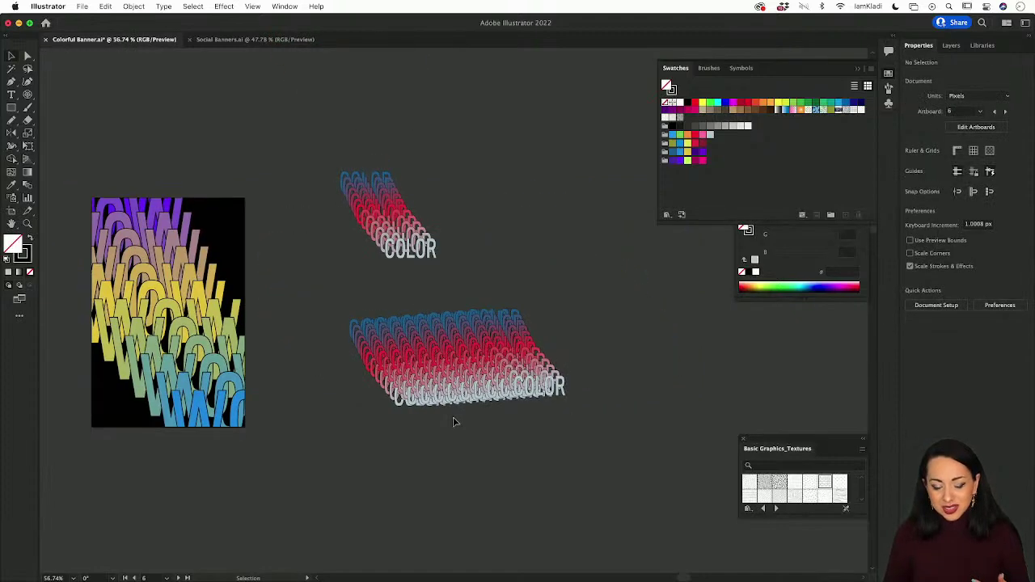
pyautogui.click(434, 347)
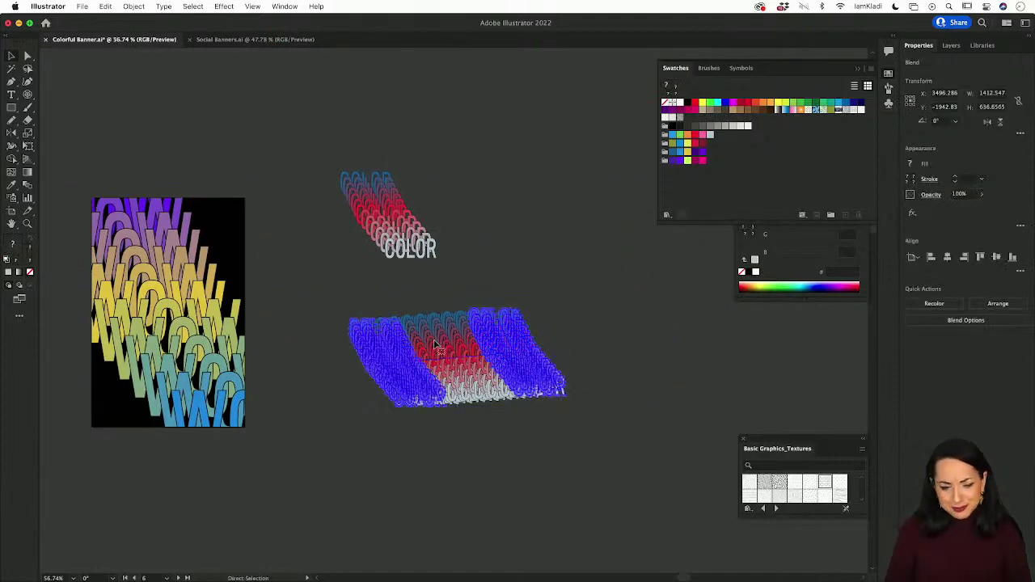
pyautogui.scroll(-2, 434, 347)
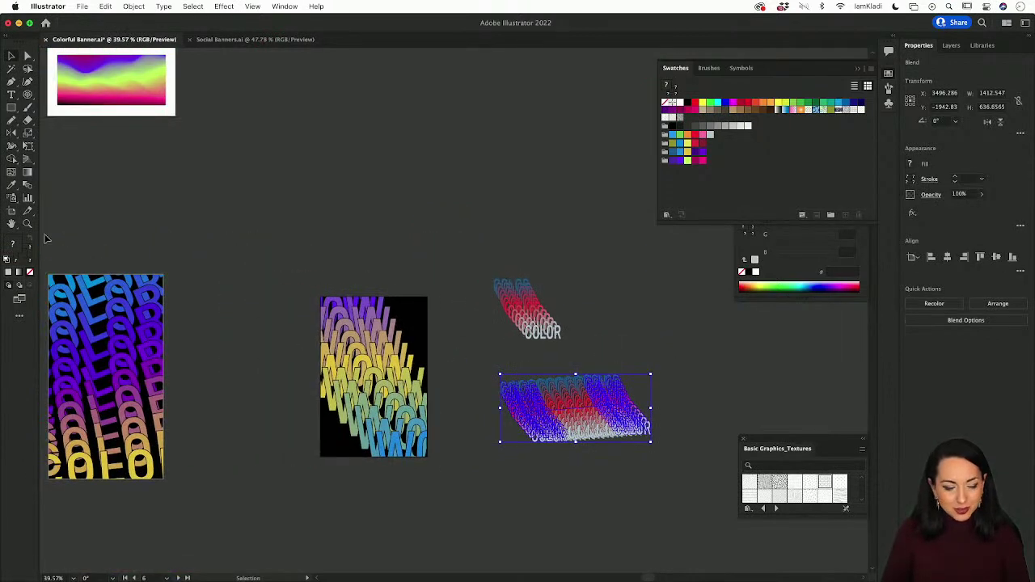
pyautogui.click(10, 219)
pyautogui.click(113, 102)
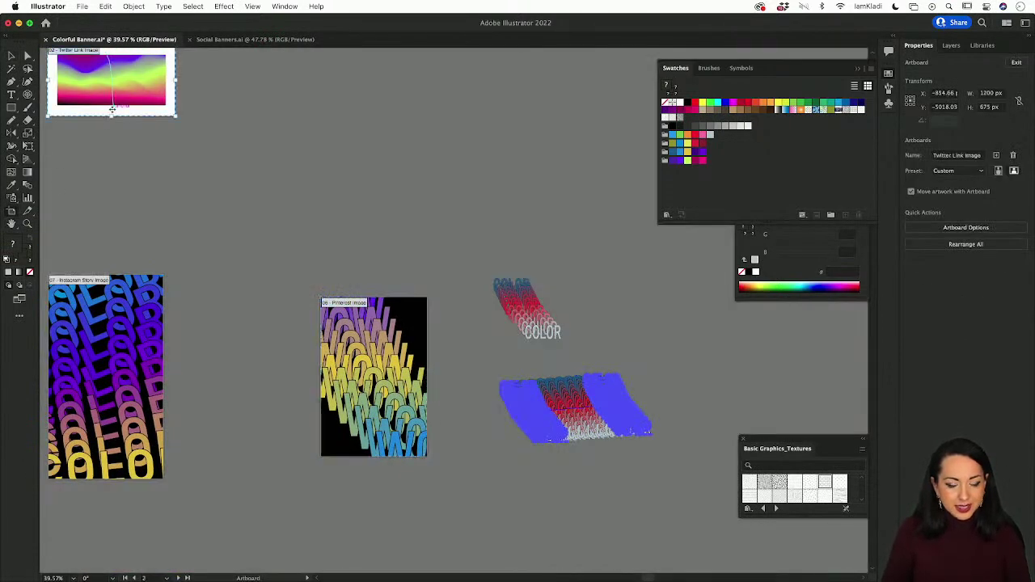
pyautogui.moveTo(113, 102); pyautogui.dragTo(558, 510)
pyautogui.press('v')
pyautogui.scroll(3, 579, 494)
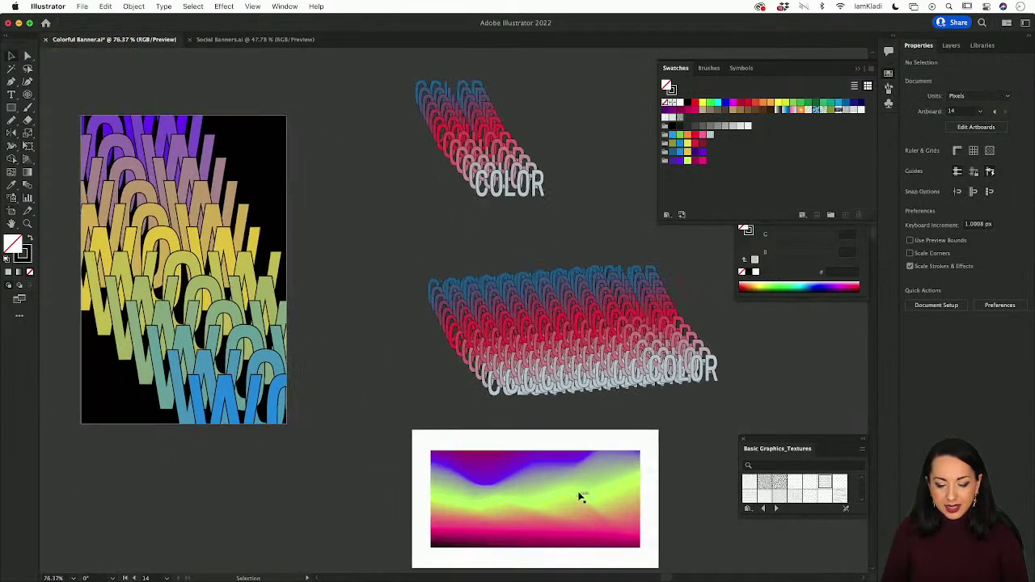
# Step: Delete the gradient from the duplicated artboard and cover it with the wide COLOR blend, enlarged to about 2025 by 1021 px
pyautogui.press('Delete')
pyautogui.moveTo(554, 348); pyautogui.dragTo(515, 501)
pyautogui.scroll(-3, 566, 405)
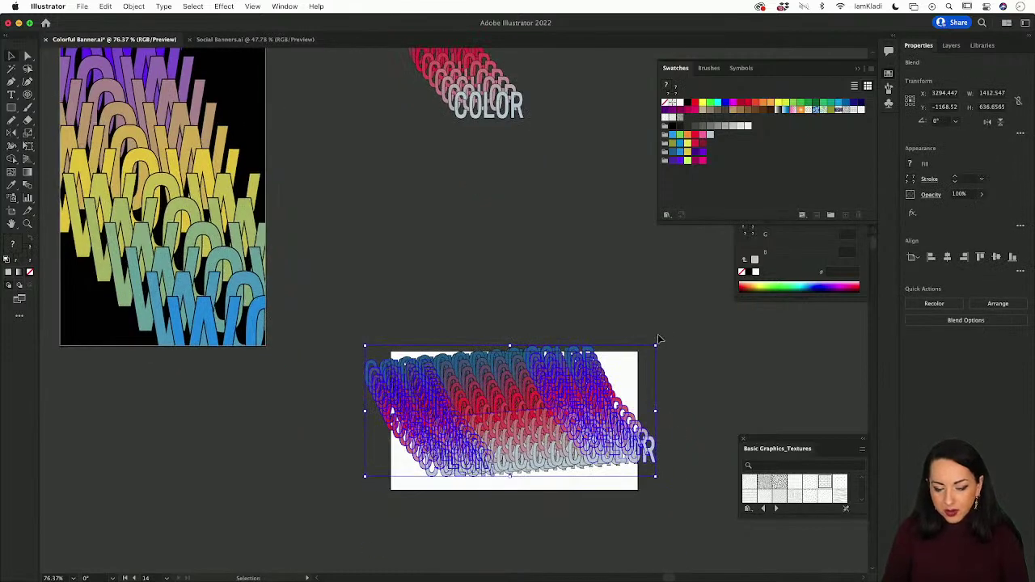
pyautogui.moveTo(654, 349); pyautogui.dragTo(617, 386)
pyautogui.click(632, 274)
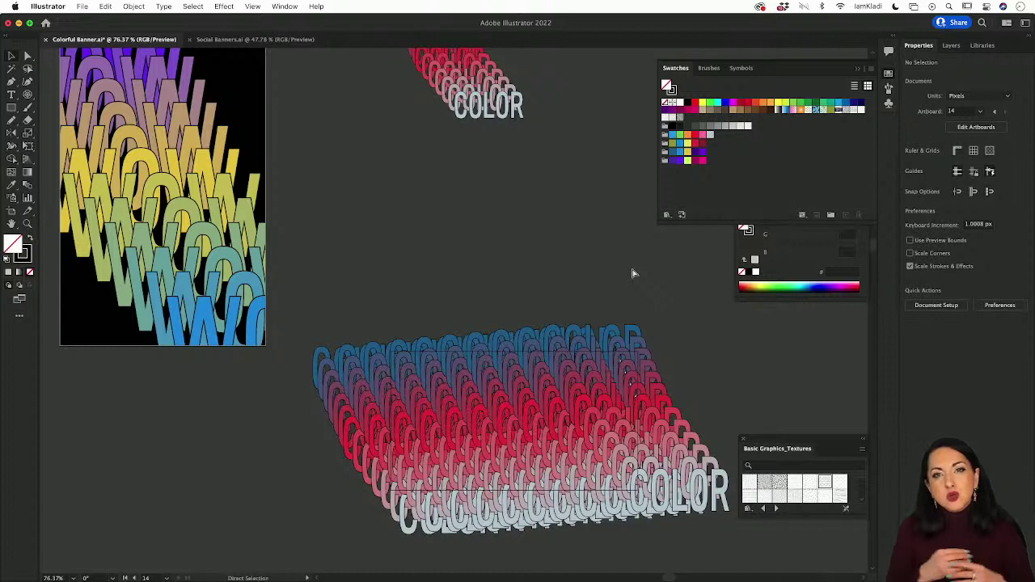
# Step: Save the document and turn on Trim View to hide artwork outside the artboards
pyautogui.press('super+s')
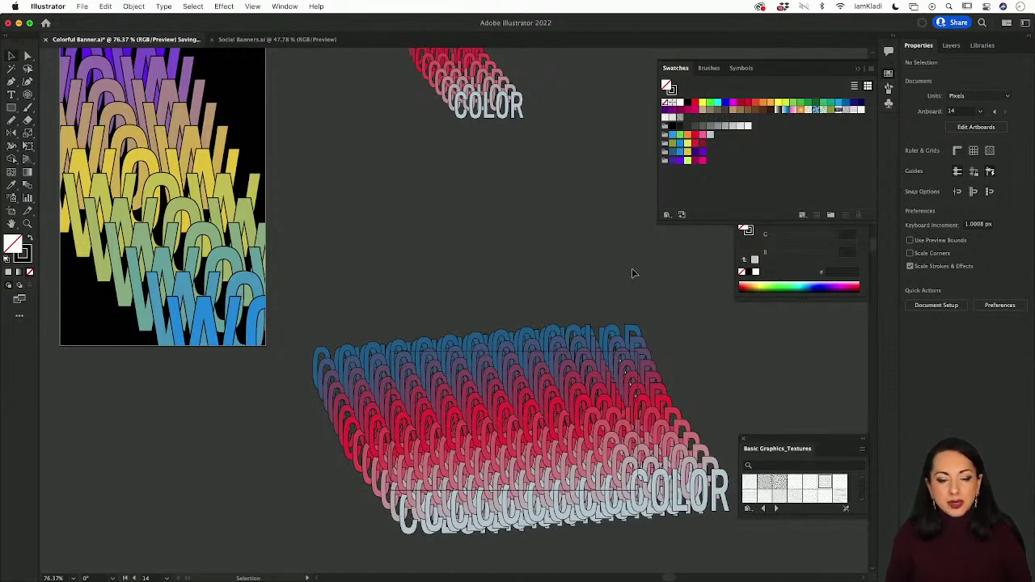
pyautogui.click(252, 6)
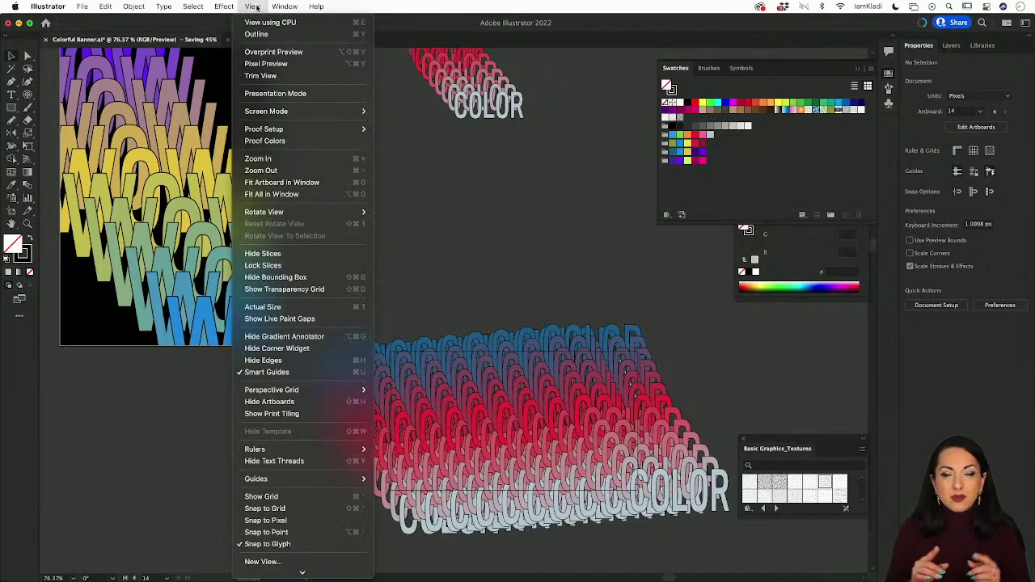
pyautogui.click(251, 76)
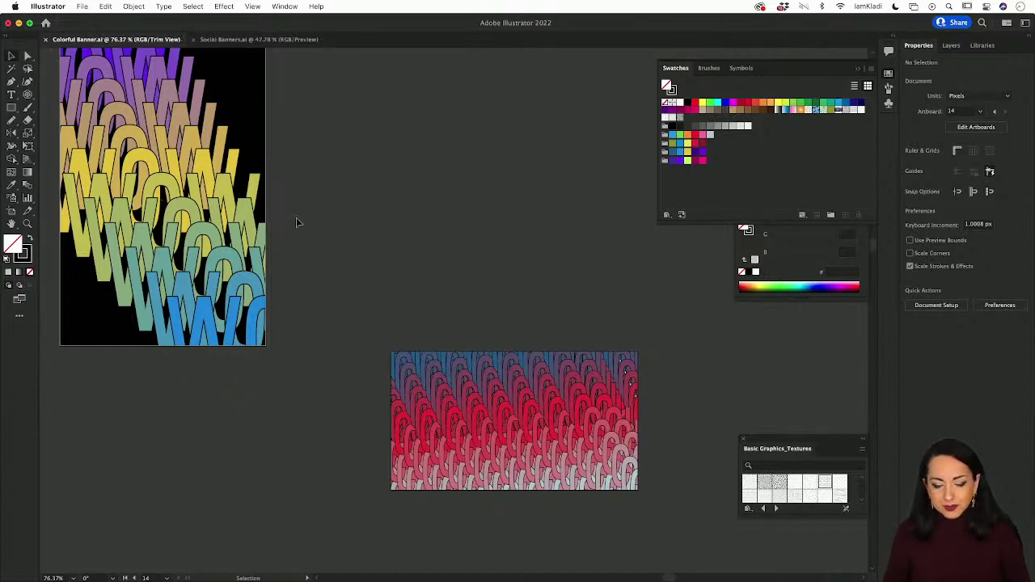
# Step: Reposition the COLOR blend over its artboard to choose which part of the lettering is framed
pyautogui.moveTo(466, 448); pyautogui.dragTo(444, 351)
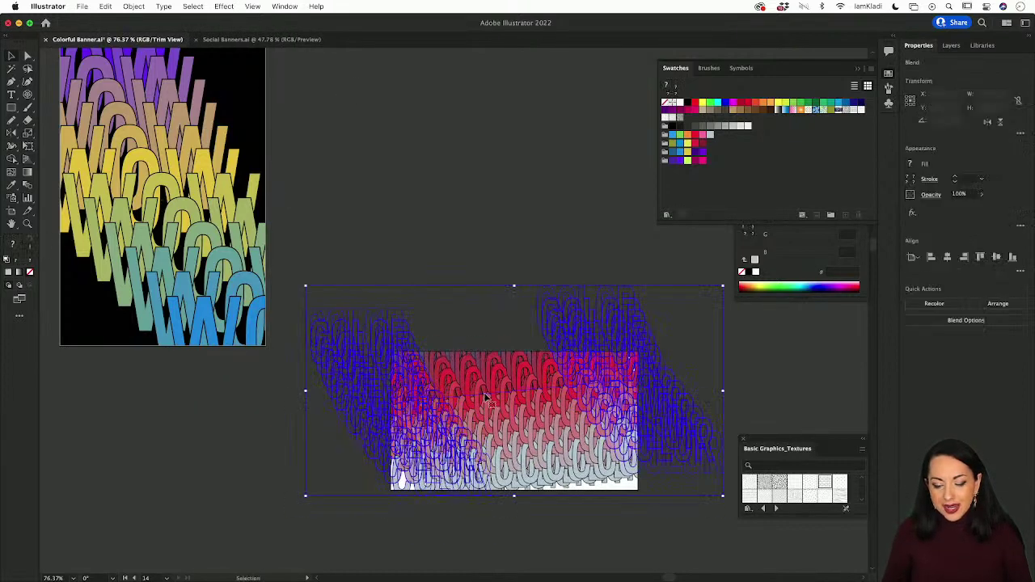
pyautogui.moveTo(485, 394); pyautogui.dragTo(486, 437)
pyautogui.click(542, 309)
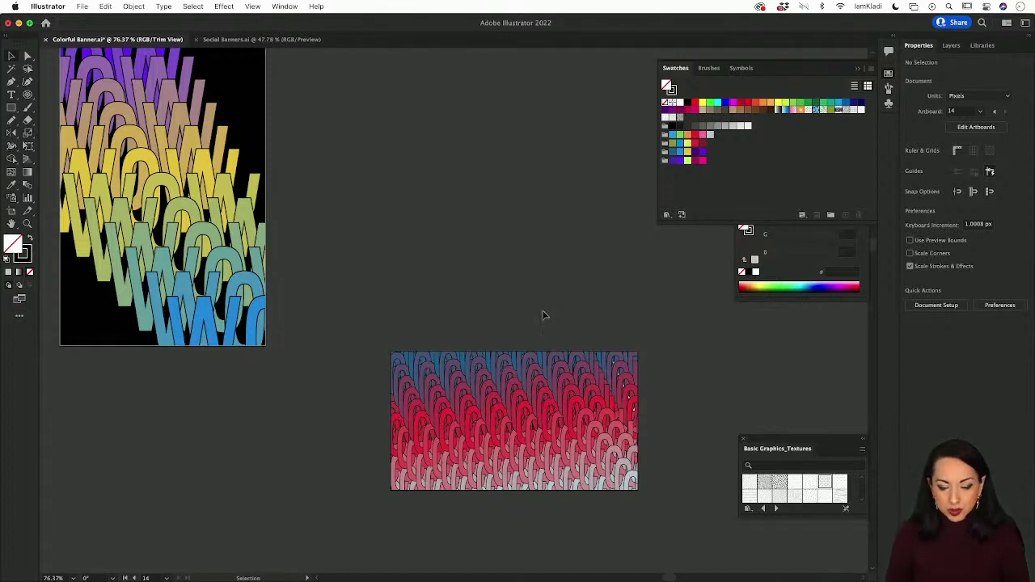
pyautogui.moveTo(526, 424)
pyautogui.mouseDown()
pyautogui.moveTo(528, 393)
pyautogui.moveTo(537, 439)
pyautogui.moveTo(536, 429)
pyautogui.mouseUp()
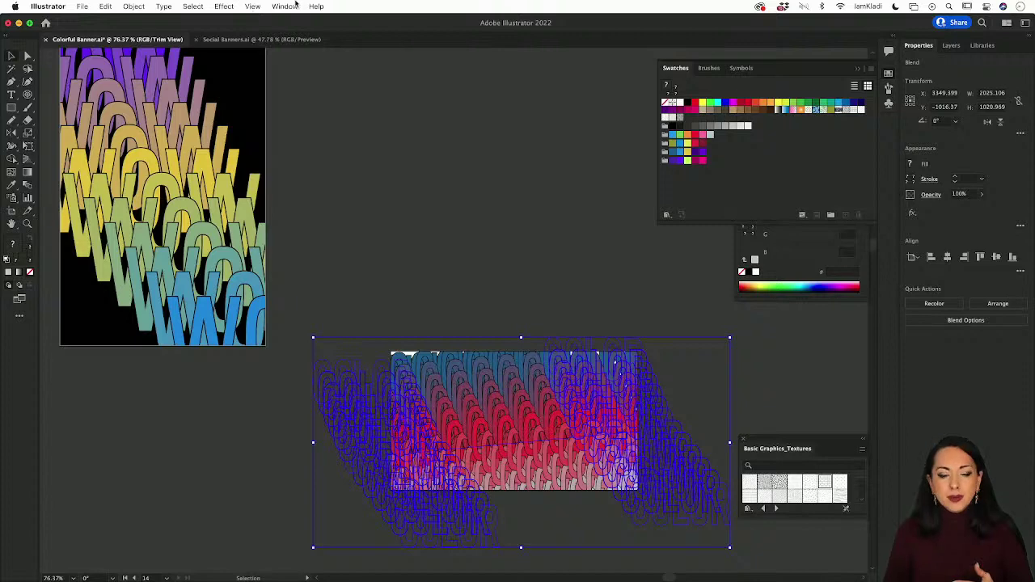
pyautogui.keyDown('alt'); pyautogui.scroll(-4, 328, 162); pyautogui.keyUp('alt')
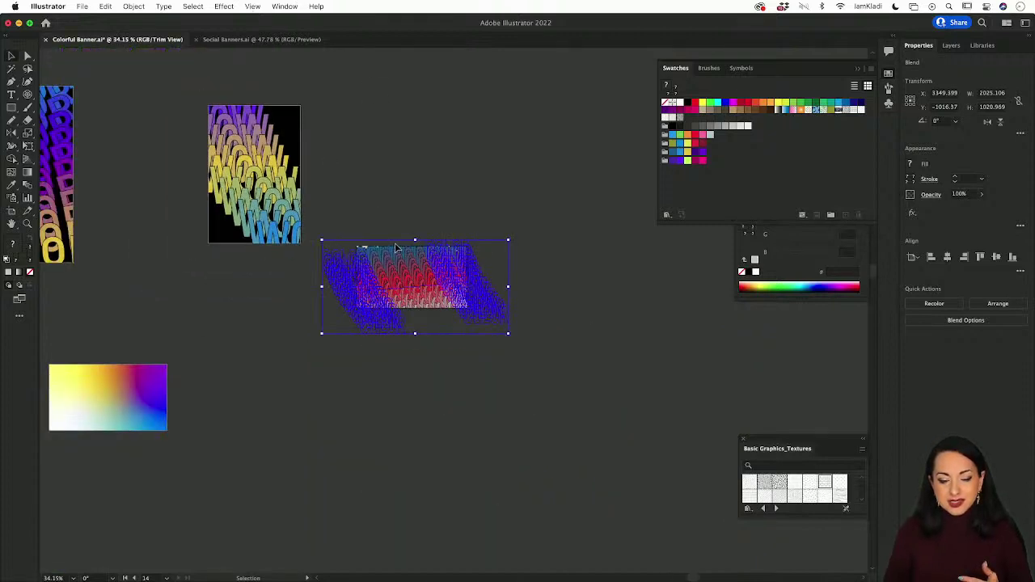
pyautogui.moveTo(407, 251); pyautogui.dragTo(394, 239)
# Step: Deselect the COLOR blend and show the artboards full screen in Presentation Mode
pyautogui.keyDown('alt'); pyautogui.scroll(-5, 238, 294); pyautogui.keyUp('alt')
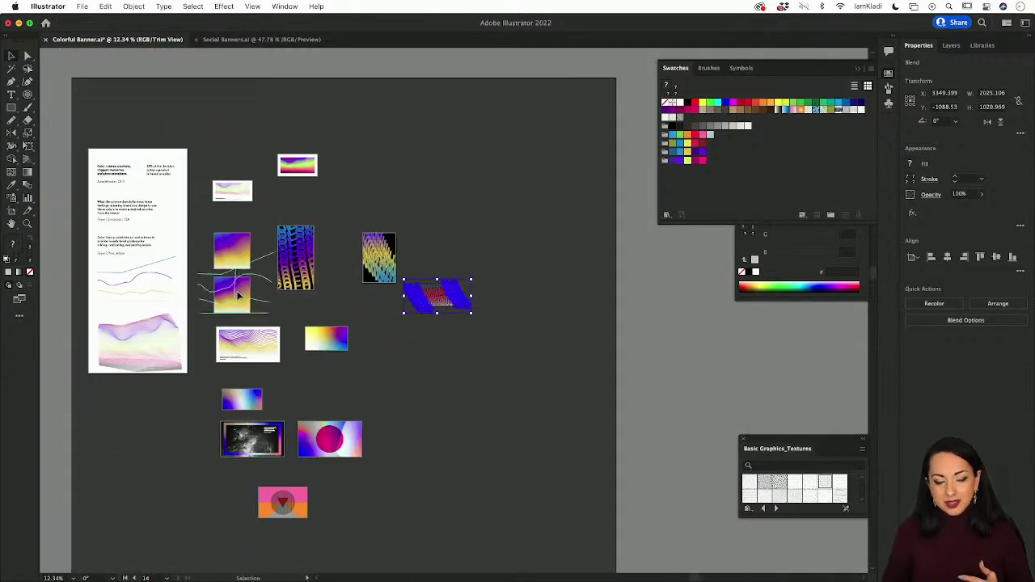
pyautogui.keyDown('alt'); pyautogui.scroll(2, 286, 331); pyautogui.keyUp('alt')
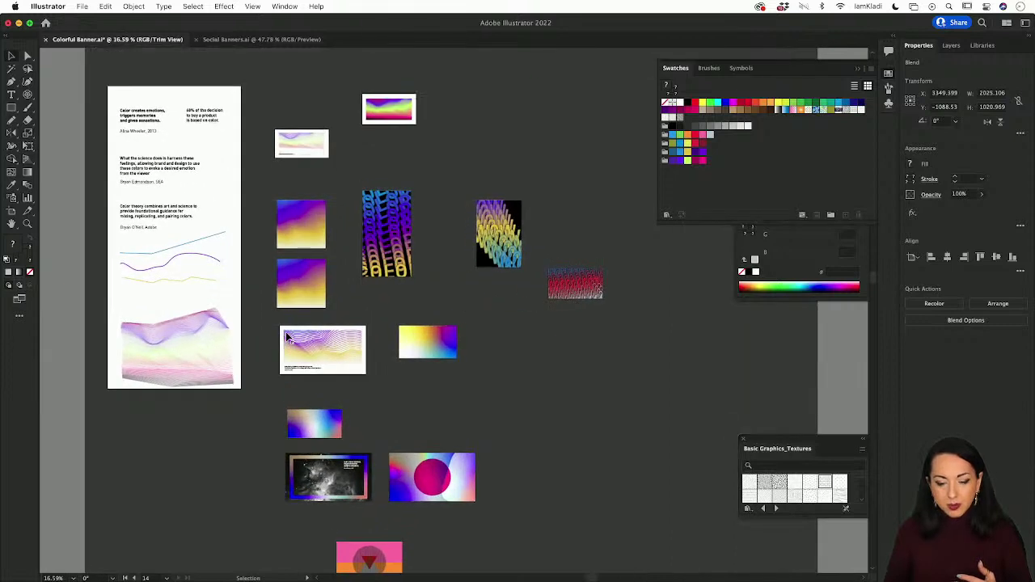
pyautogui.click(373, 408)
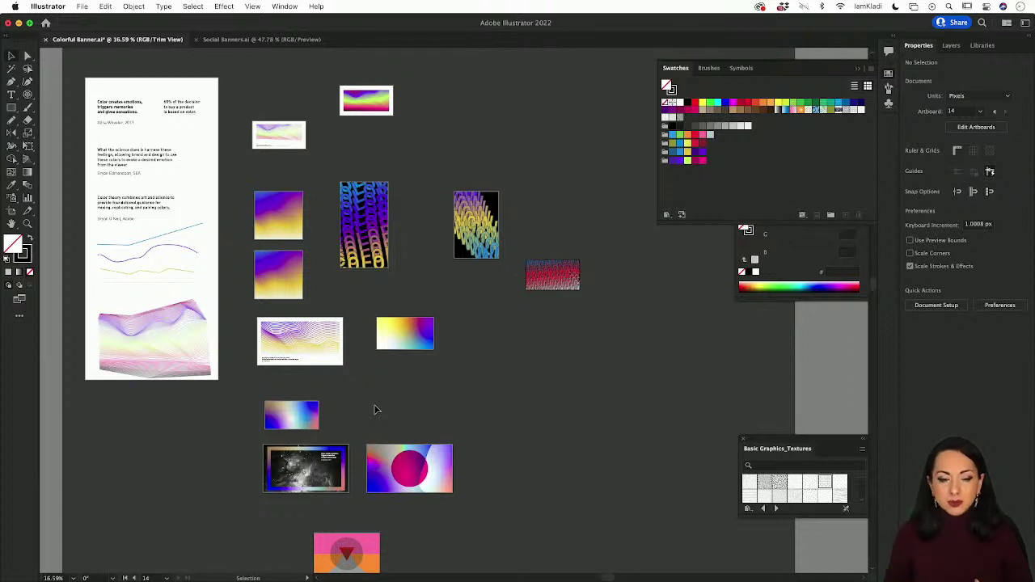
pyautogui.click(252, 7)
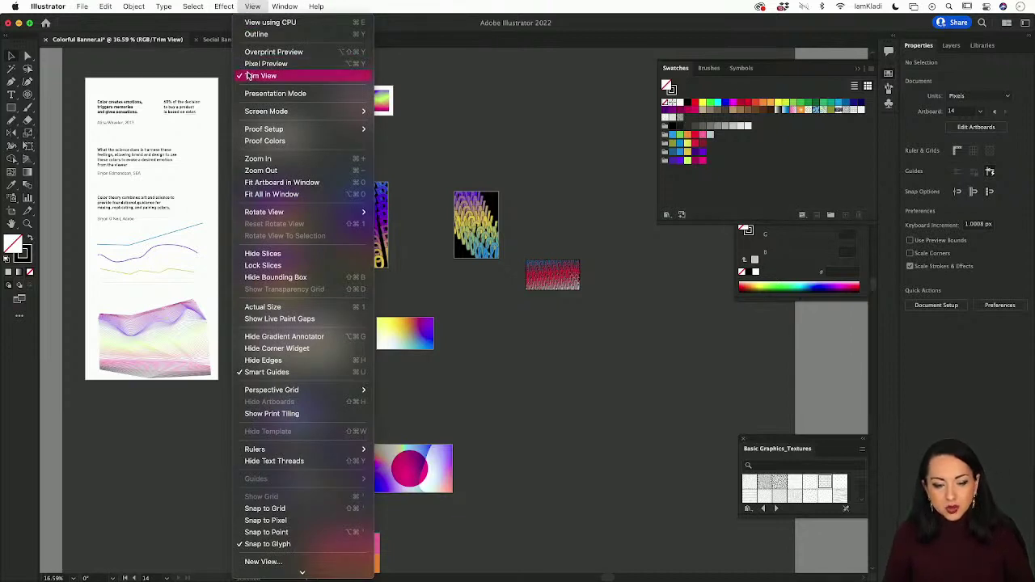
pyautogui.click(251, 93)
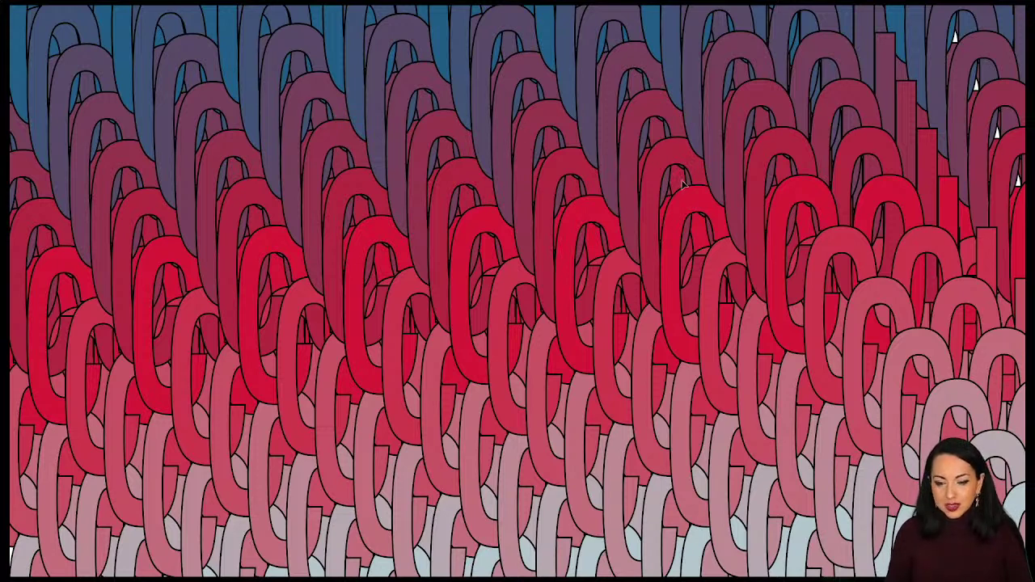
# Step: Page through the presented artboards in both directions, ending on the tall color-quotes banner, and exit the presentation
pyautogui.press('Right')
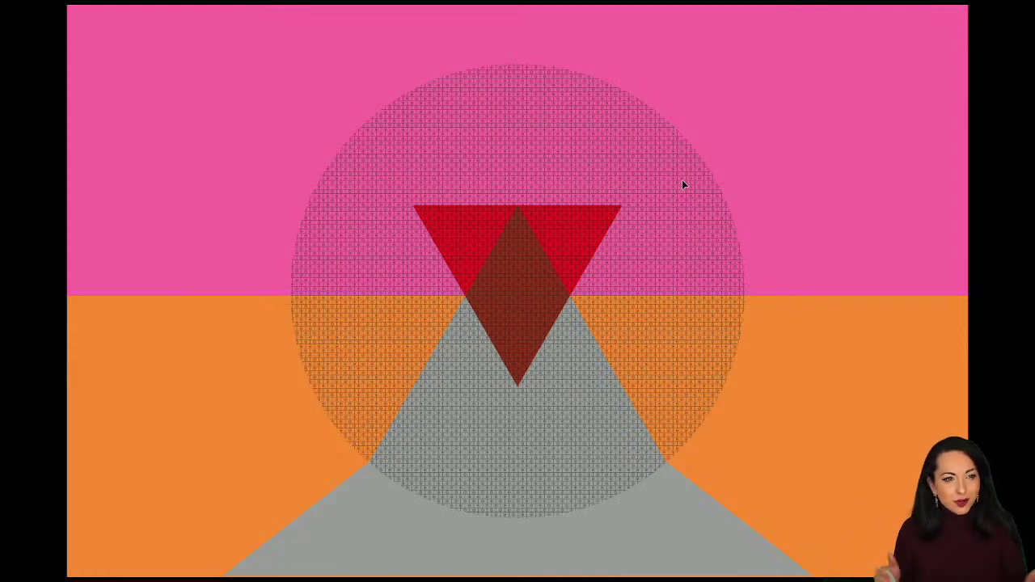
pyautogui.press('Right')
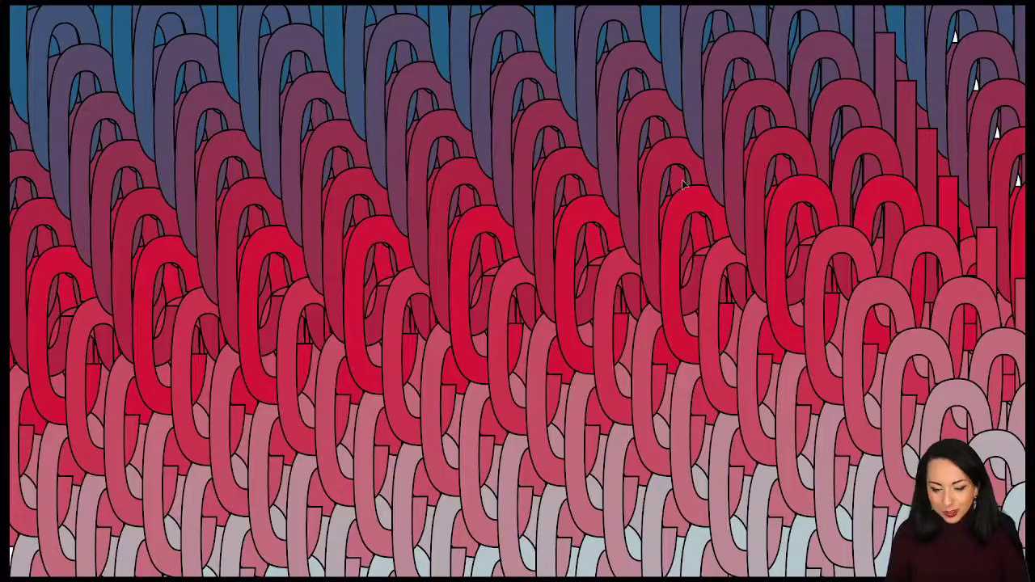
pyautogui.press('Left')
pyautogui.press('Left')
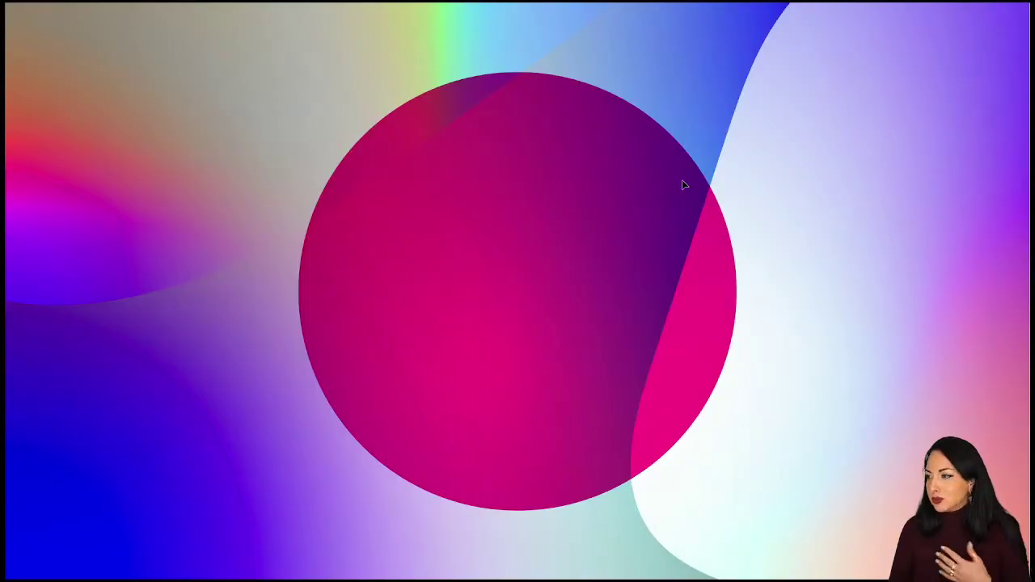
pyautogui.press('Left')
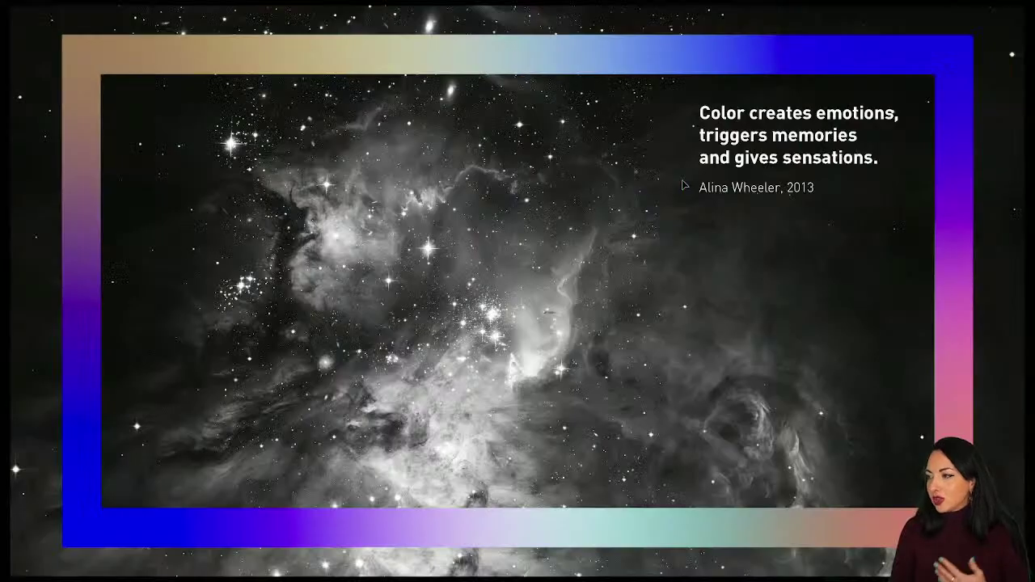
pyautogui.press('Left')
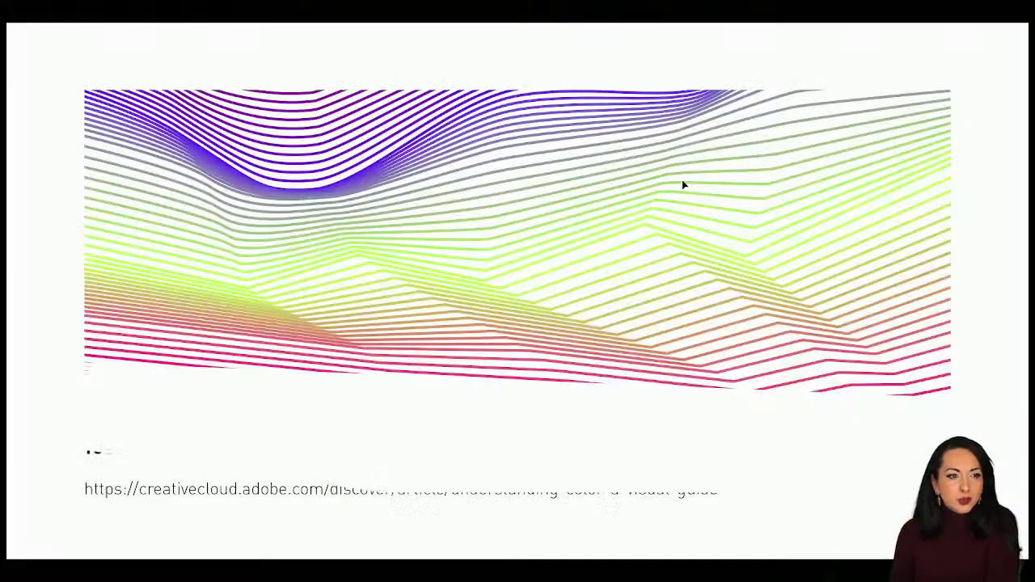
pyautogui.press('Right')
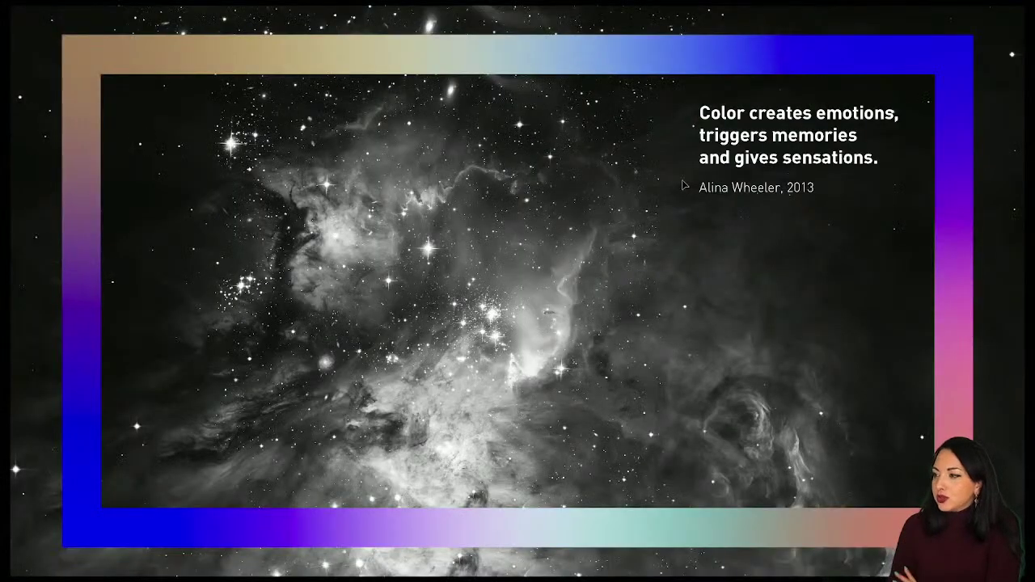
pyautogui.press('Left')
pyautogui.press('Left')
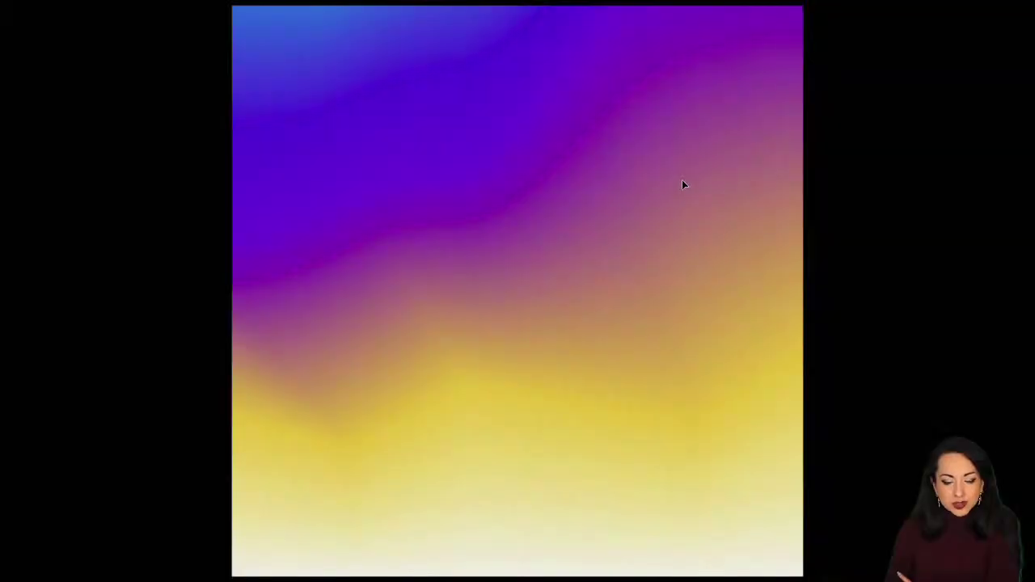
pyautogui.press('Left')
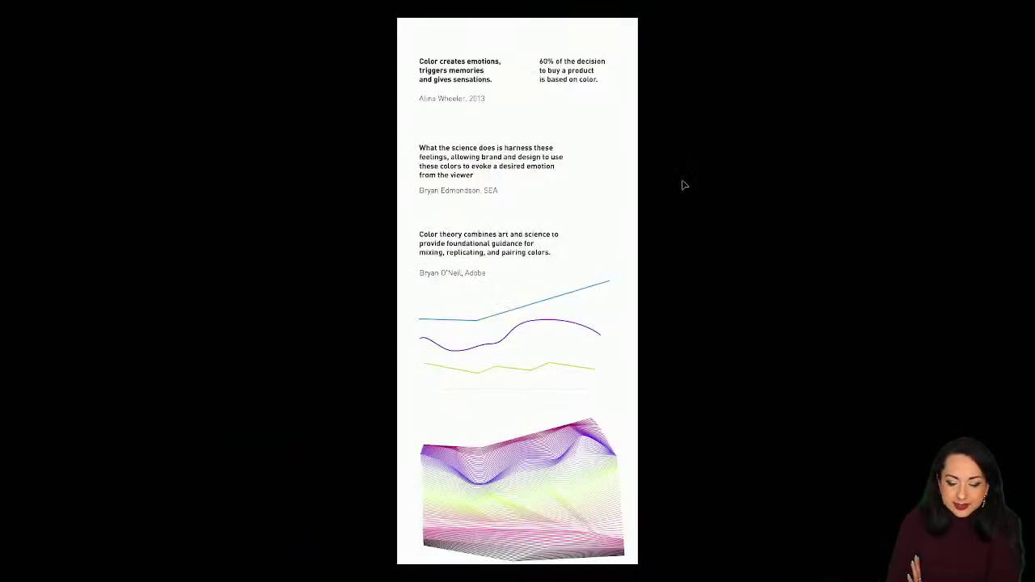
pyautogui.press('Escape')
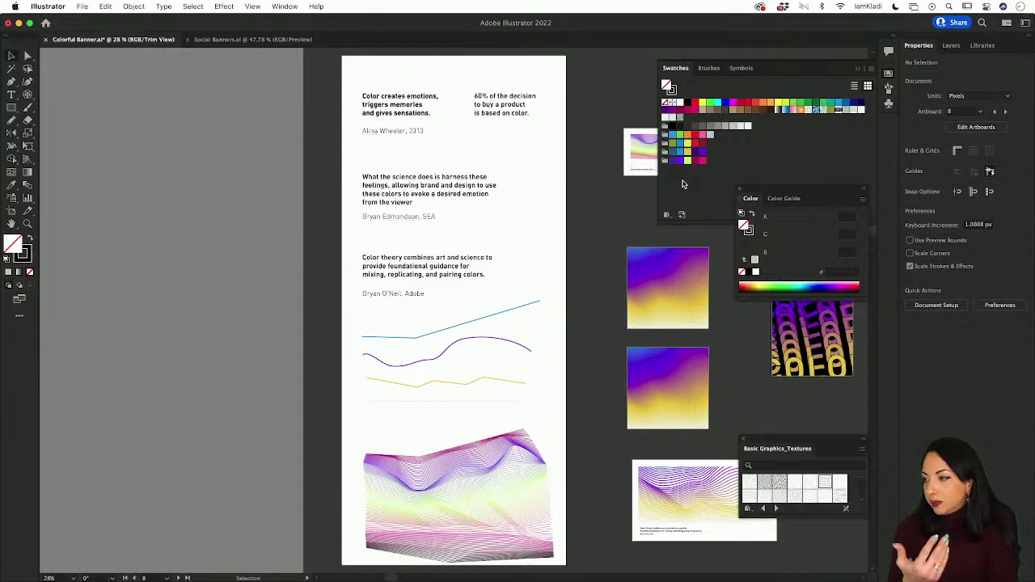
# Step: Turn off Trim View so artwork extending beyond the artboards is shown
pyautogui.click(254, 6)
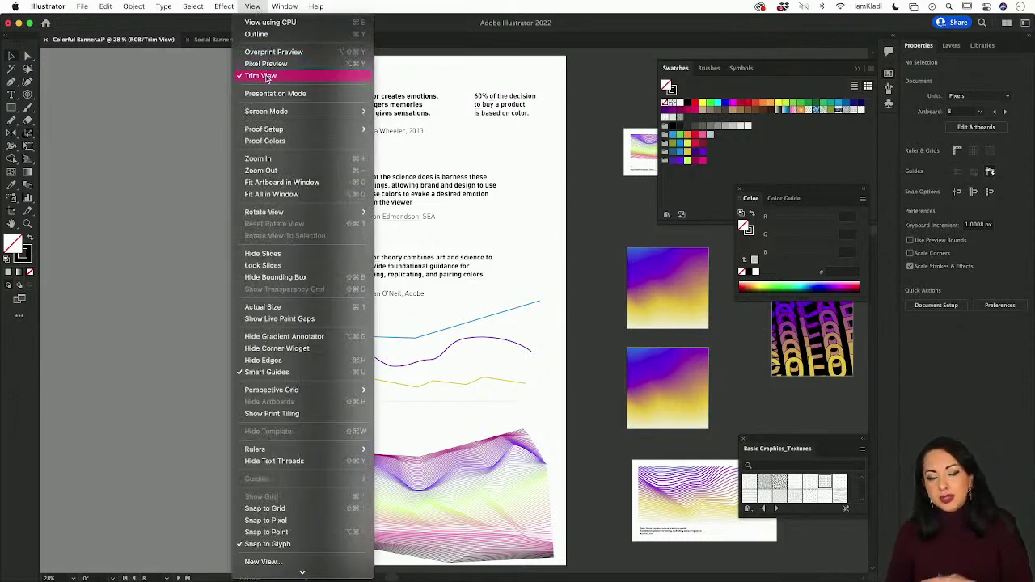
pyautogui.press('Escape')
pyautogui.hscroll(10, 462, 201)
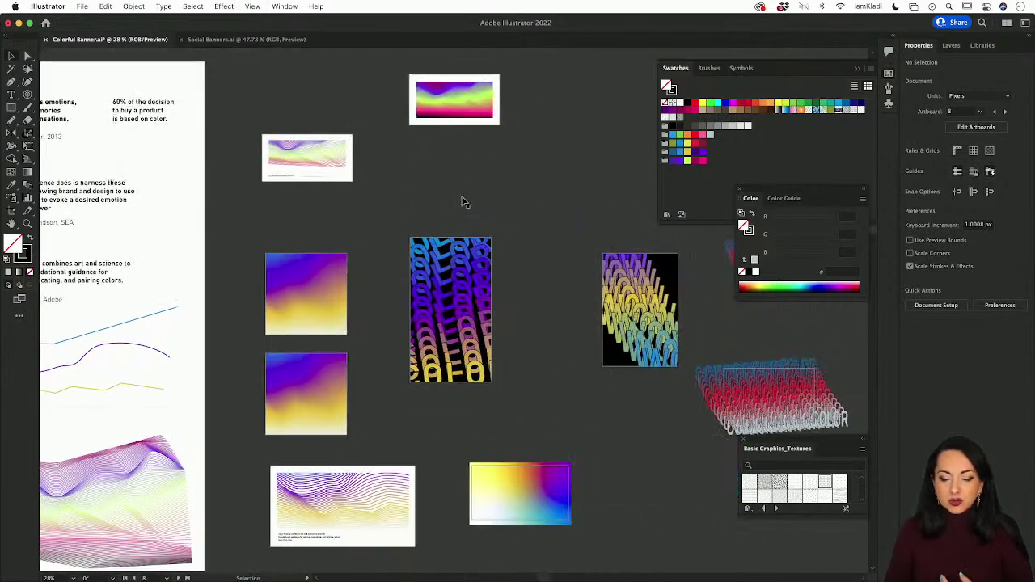
pyautogui.scroll(-2, 609, 374)
pyautogui.hscroll(2, 609, 373)
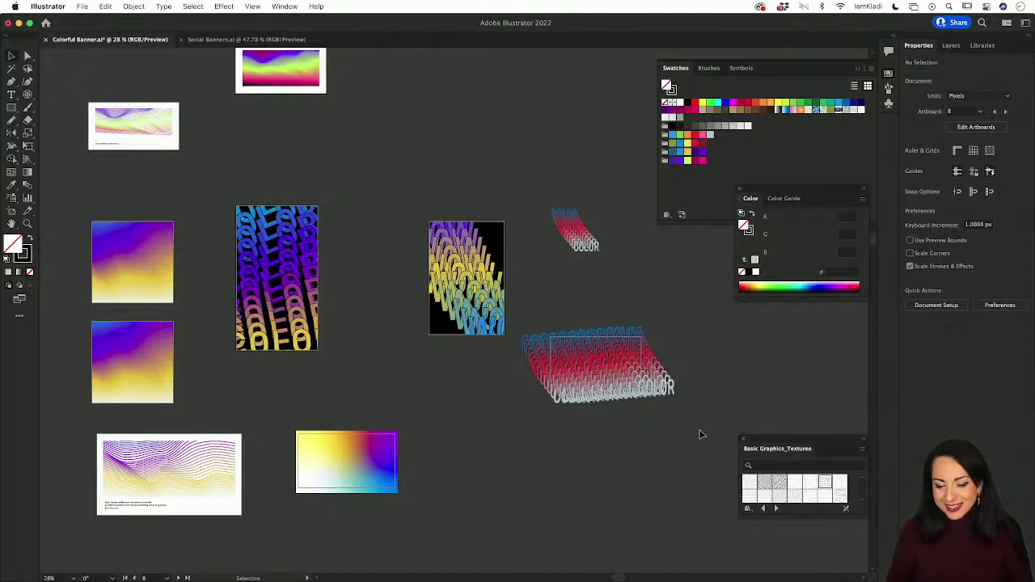
pyautogui.hscroll(-3, 518, 375)
pyautogui.scroll(-2, 517, 375)
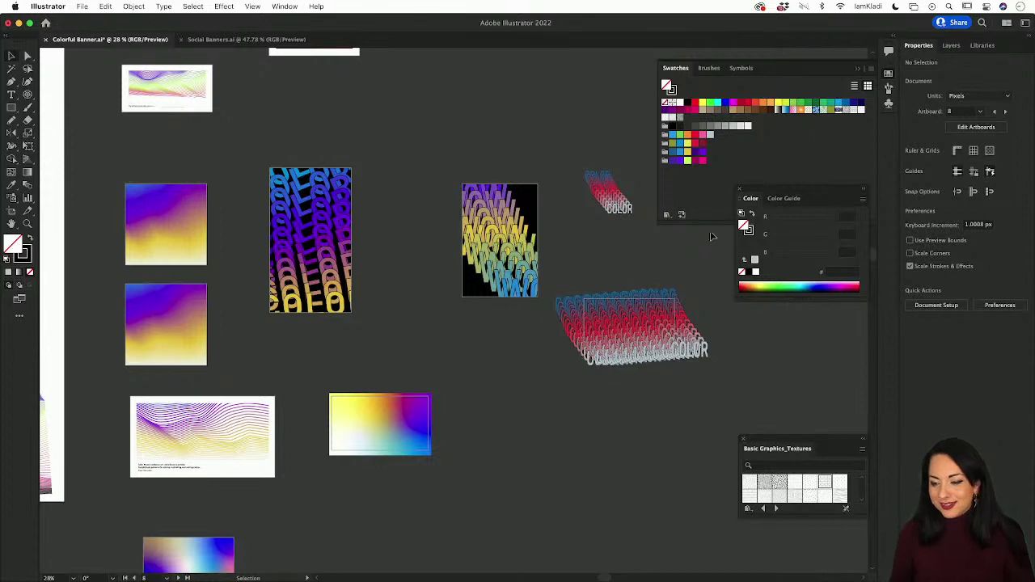
pyautogui.hscroll(5, 667, 256)
pyautogui.scroll(3, 667, 256)
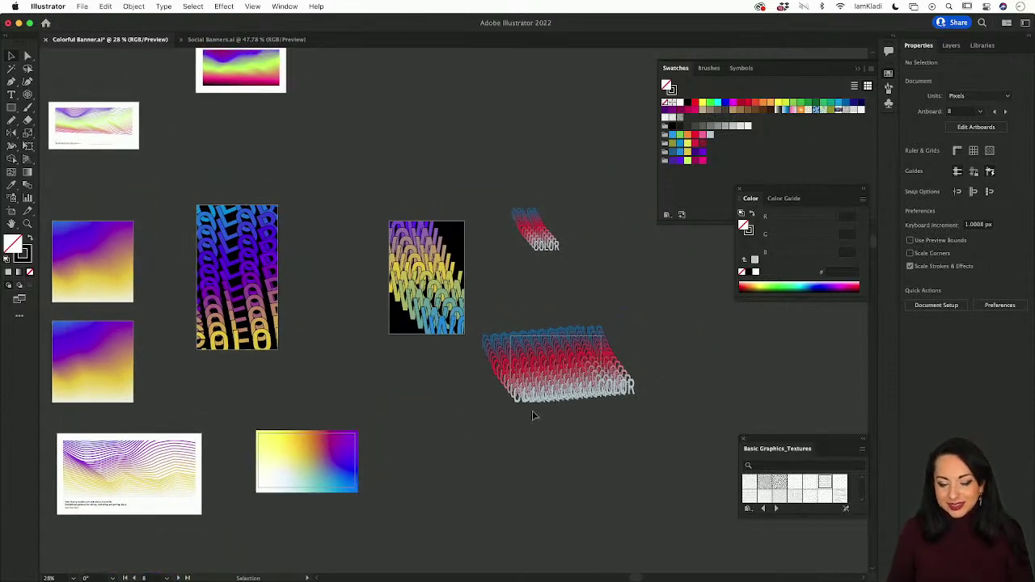
pyautogui.hscroll(5, 713, 341)
pyautogui.scroll(3, 713, 341)
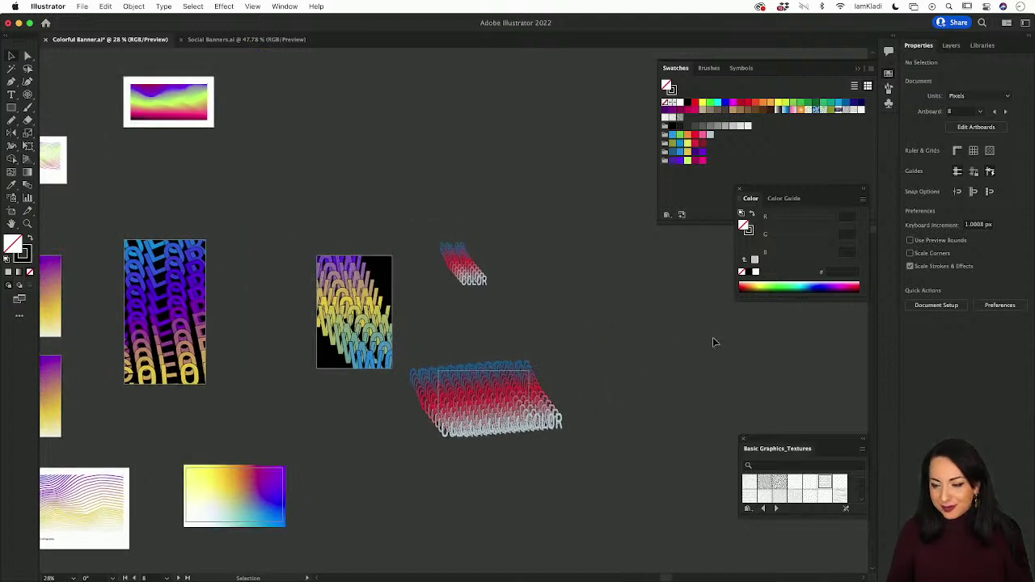
# Step: Leave the test 00 library and open the Adobe Live 2022 Creative Cloud library
pyautogui.click(949, 46)
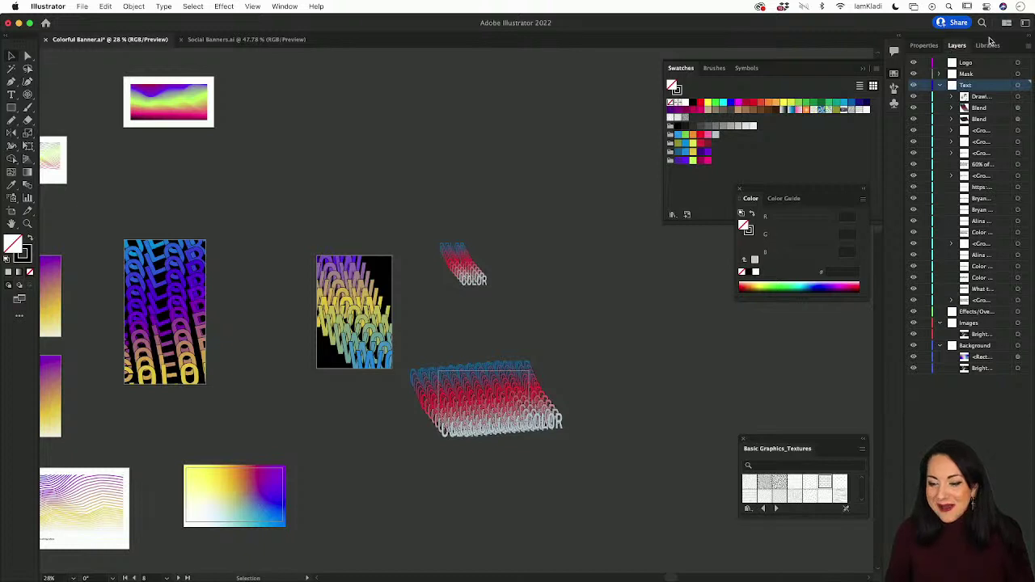
pyautogui.click(984, 46)
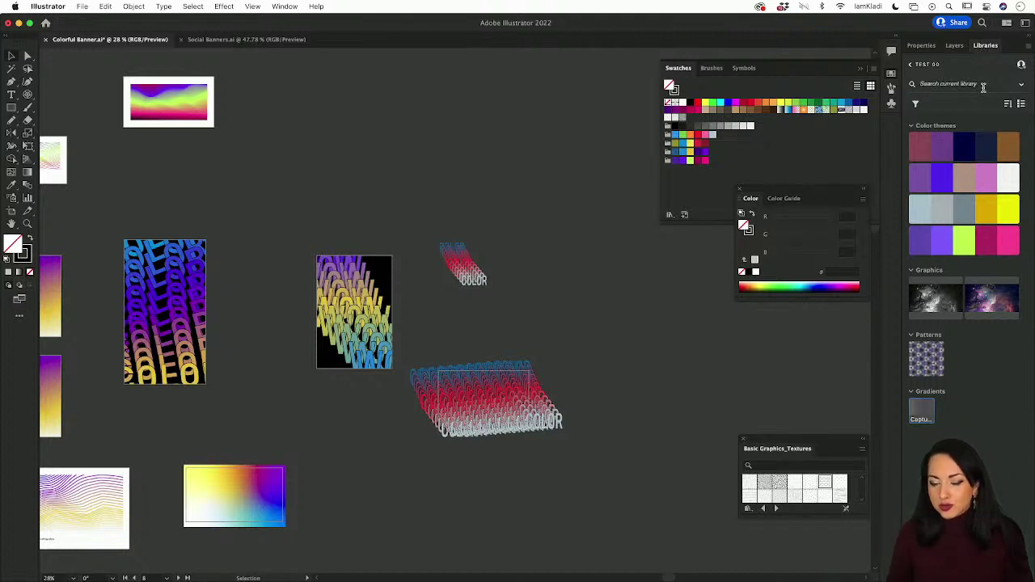
pyautogui.click(911, 65)
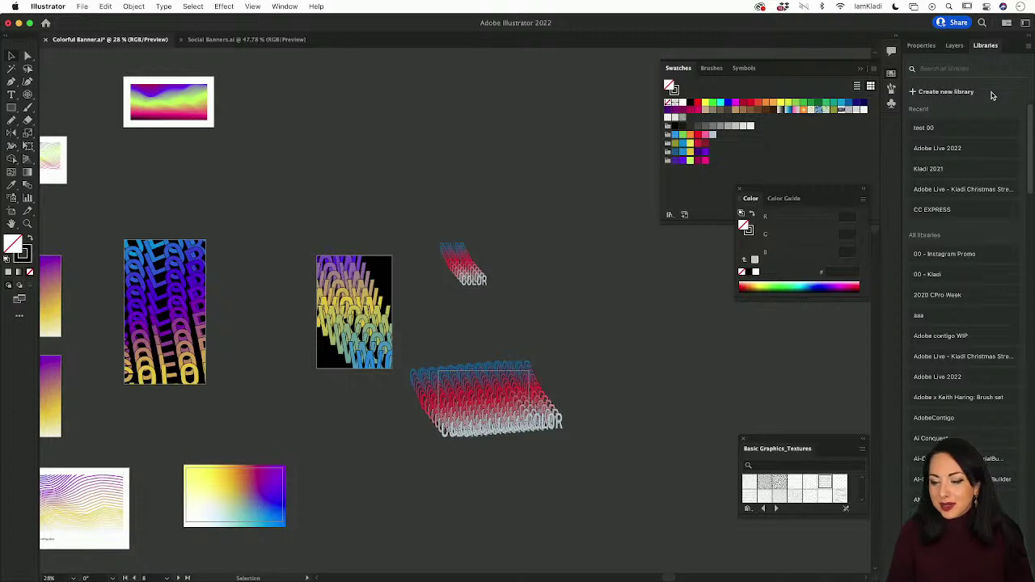
pyautogui.click(938, 148)
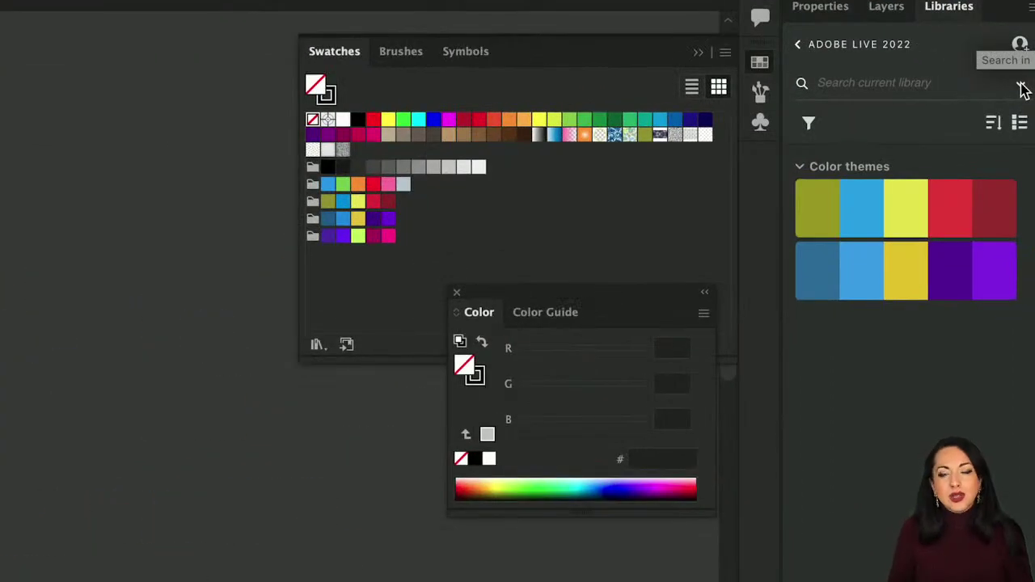
# Step: Search Adobe Stock for "space" from within the Adobe Live 2022 library
pyautogui.click(1020, 88)
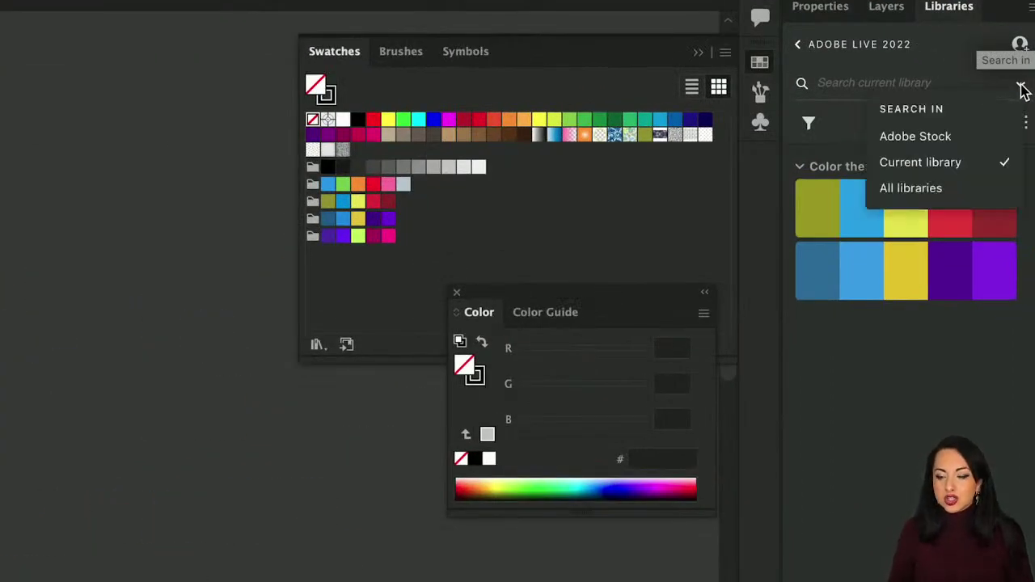
pyautogui.click(951, 138)
pyautogui.click(928, 86)
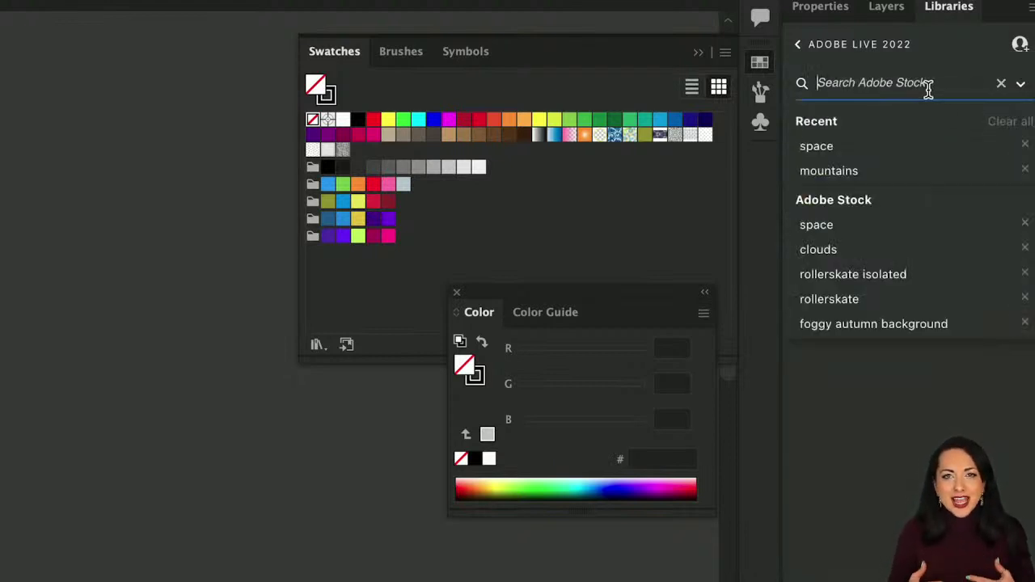
pyautogui.click(851, 152)
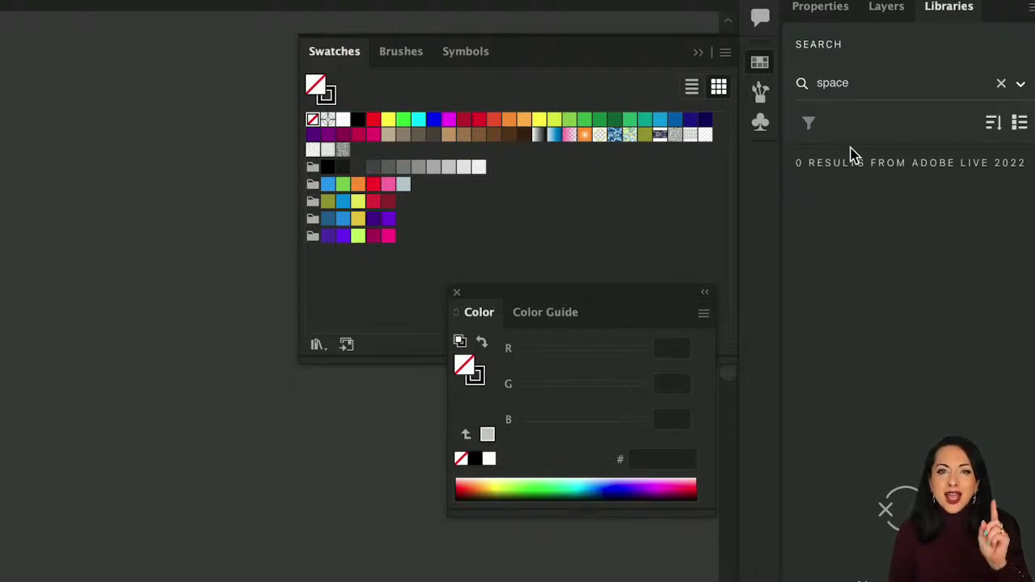
pyautogui.click(957, 83)
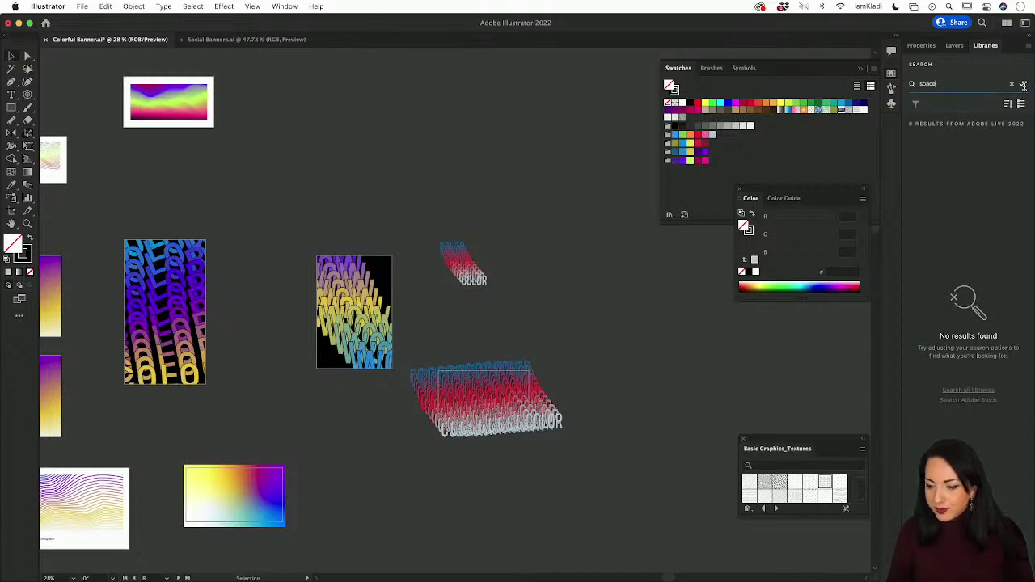
pyautogui.click(1021, 85)
pyautogui.click(989, 110)
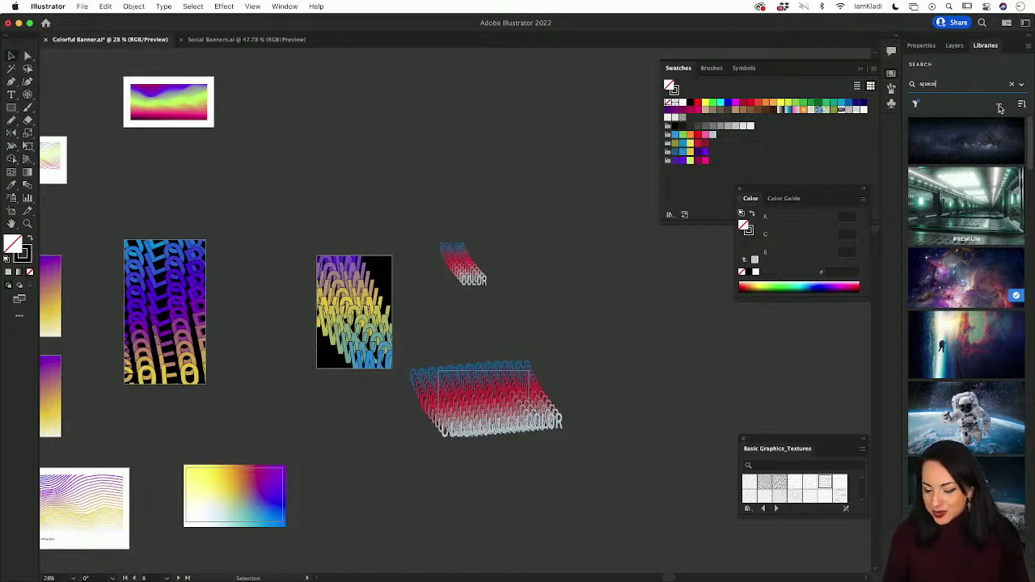
# Step: Browse the space images and save the licensed colorful nebula and galaxies picture to the Adobe Live 2022 library
pyautogui.scroll(-10, 967, 359)
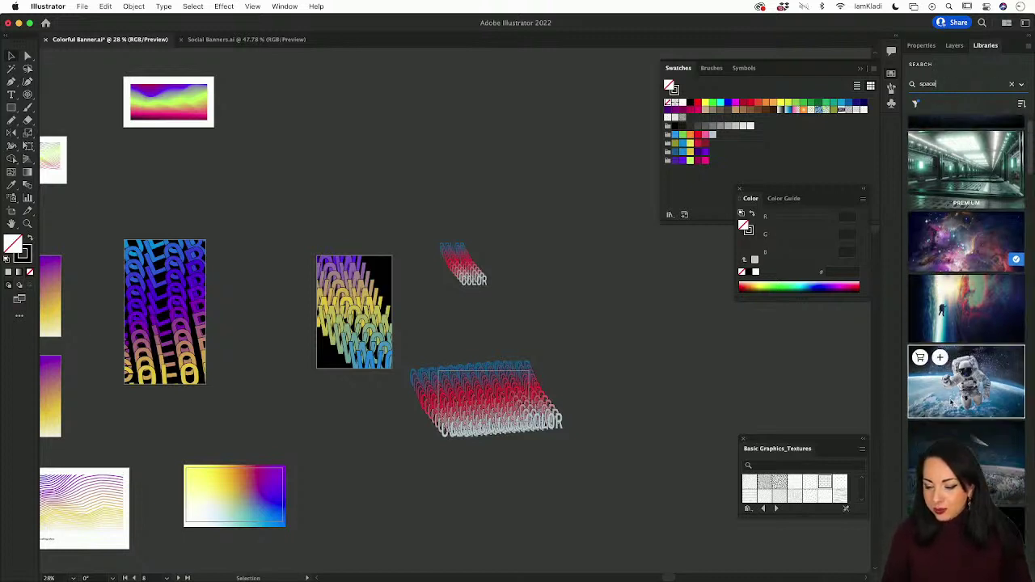
pyautogui.scroll(-10, 951, 400)
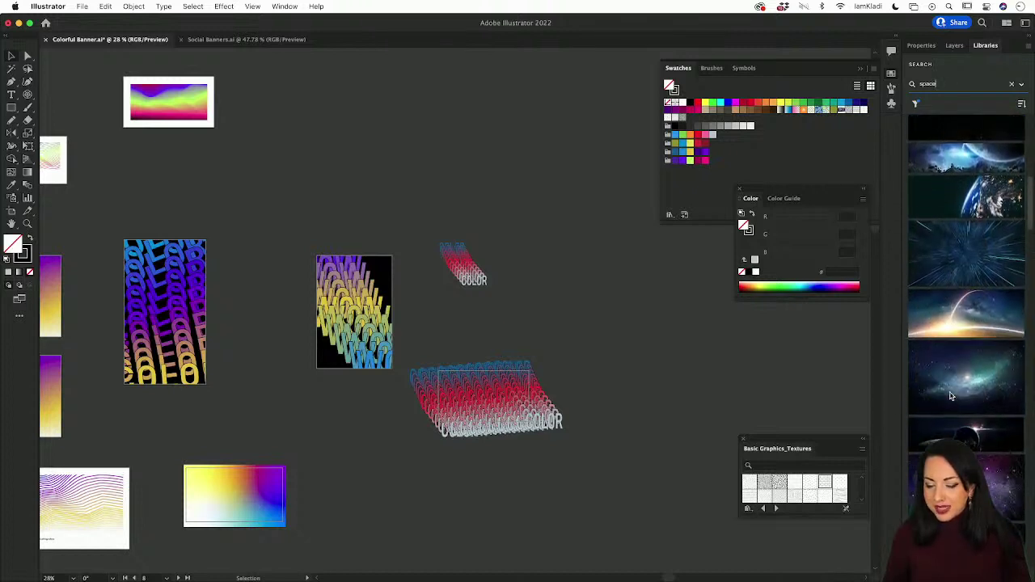
pyautogui.scroll(-10, 952, 396)
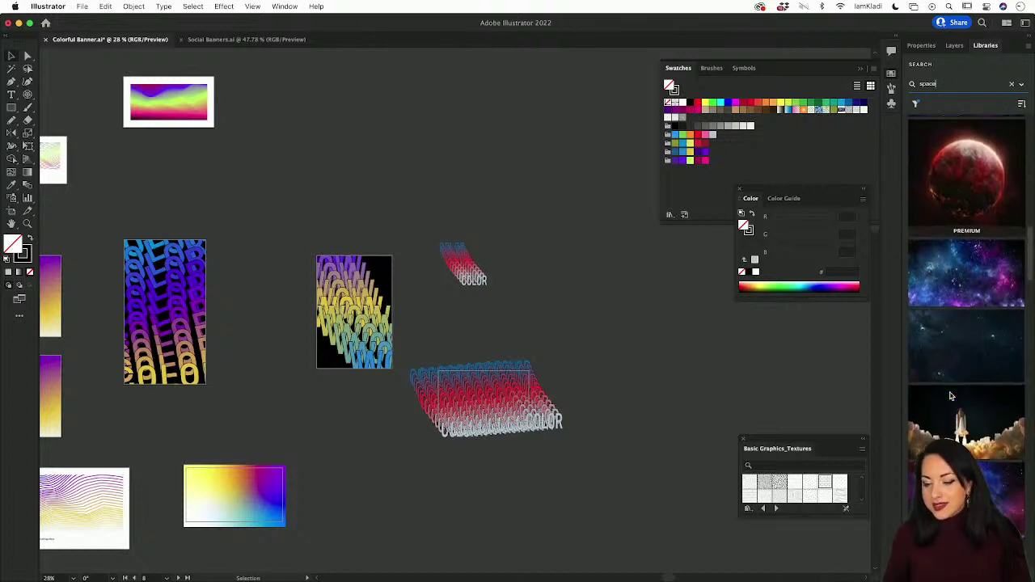
pyautogui.scroll(-10, 951, 395)
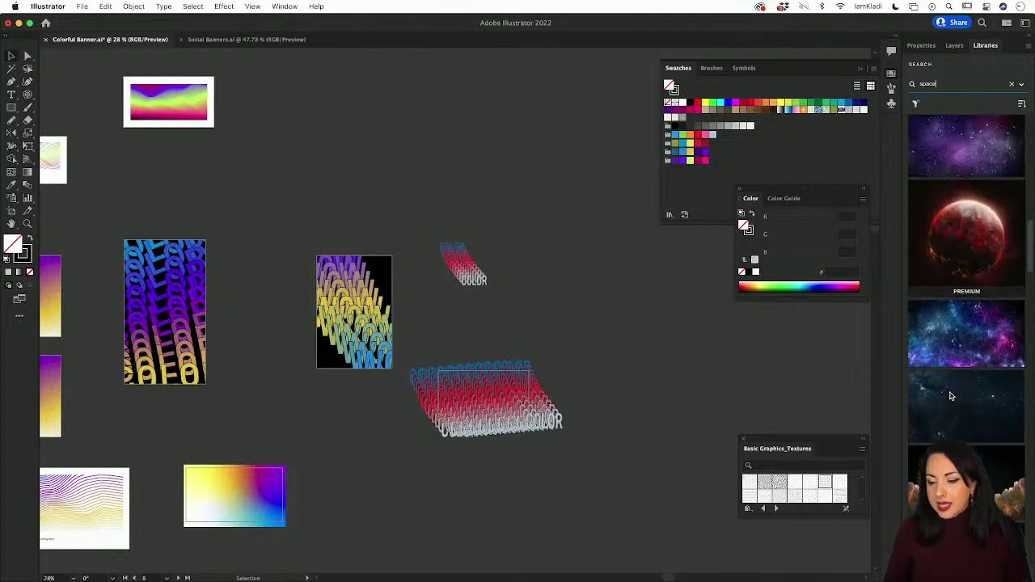
pyautogui.scroll(3, 951, 396)
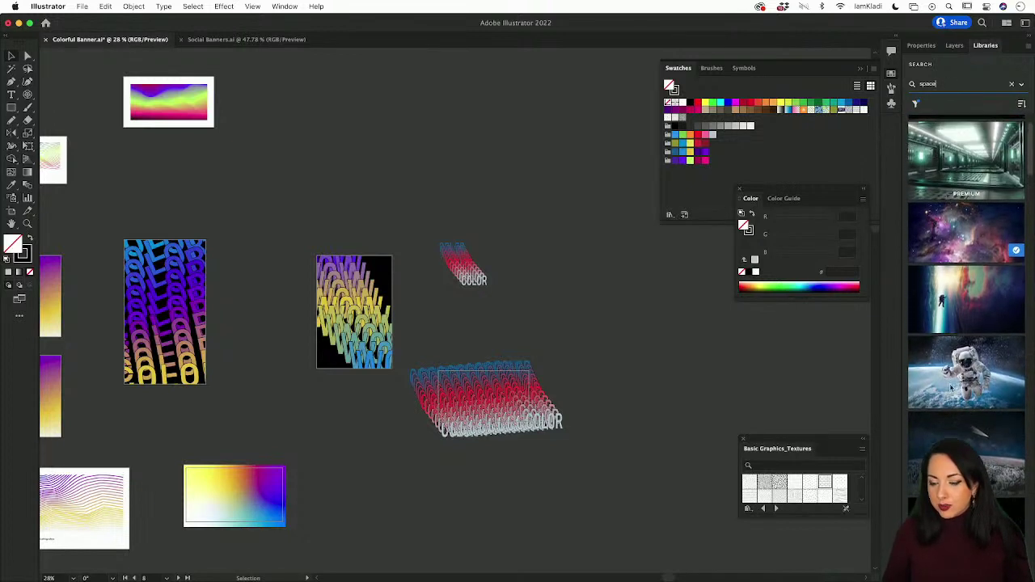
pyautogui.click(920, 216)
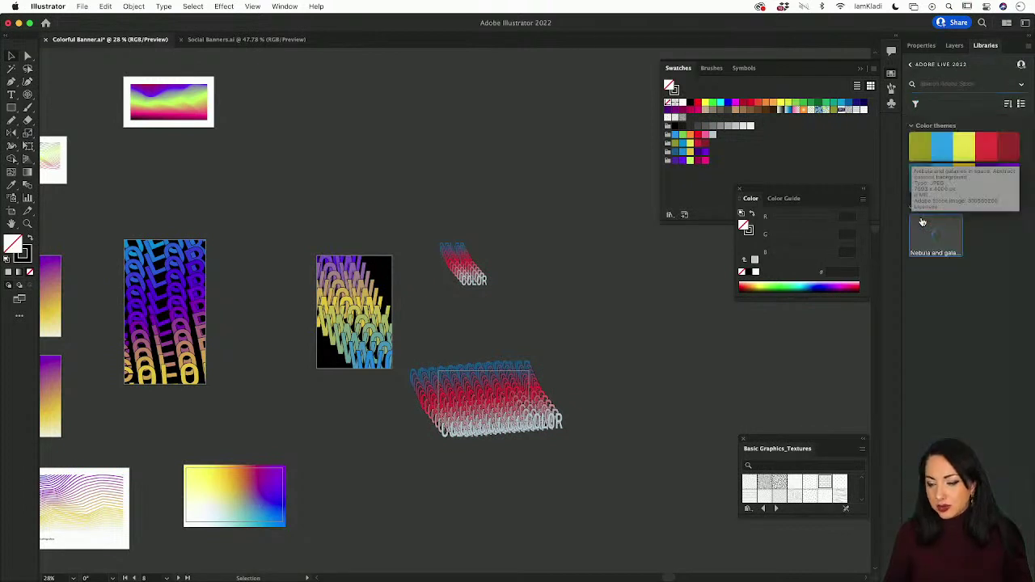
# Step: Search Adobe Stock for "mountains" and save the snowy sunrise mountain image to the Adobe Live 2022 library
pyautogui.click(1021, 84)
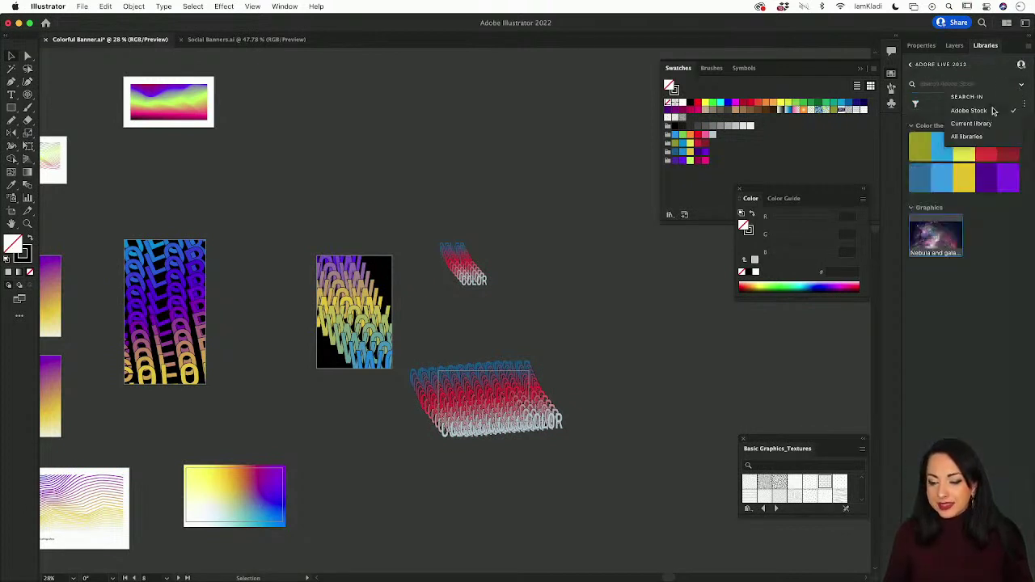
pyautogui.click(971, 79)
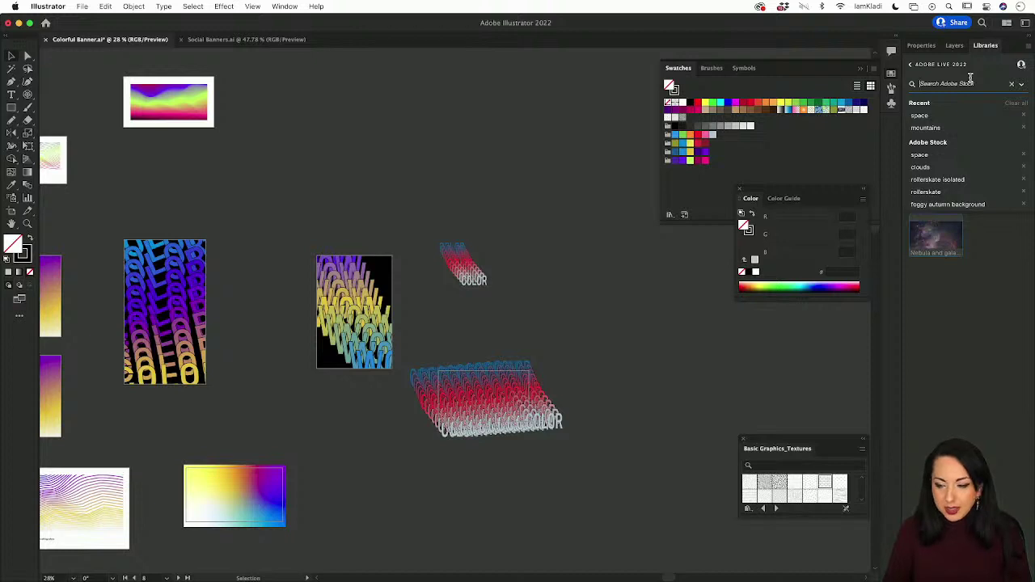
pyautogui.click(942, 128)
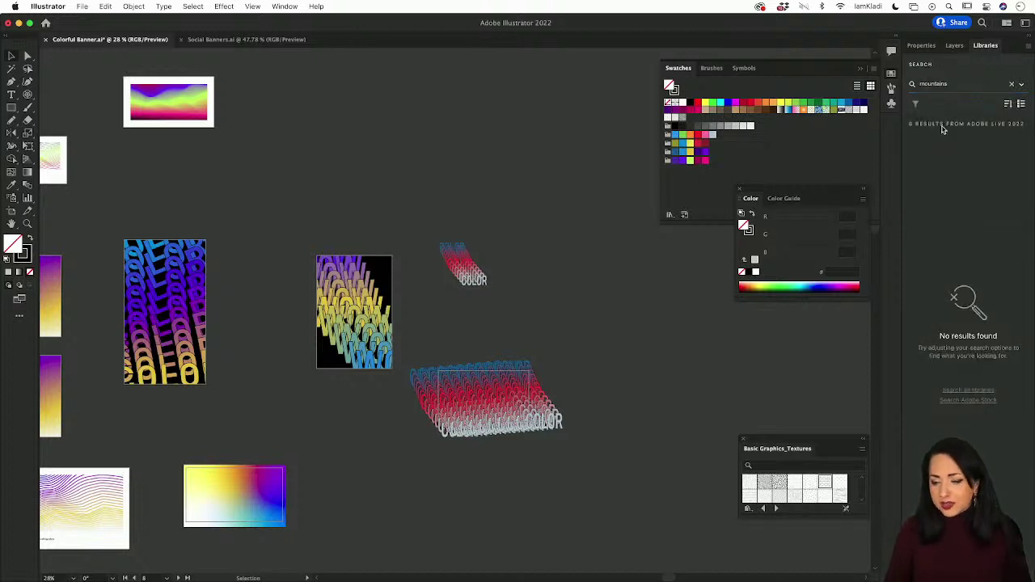
pyautogui.click(1022, 85)
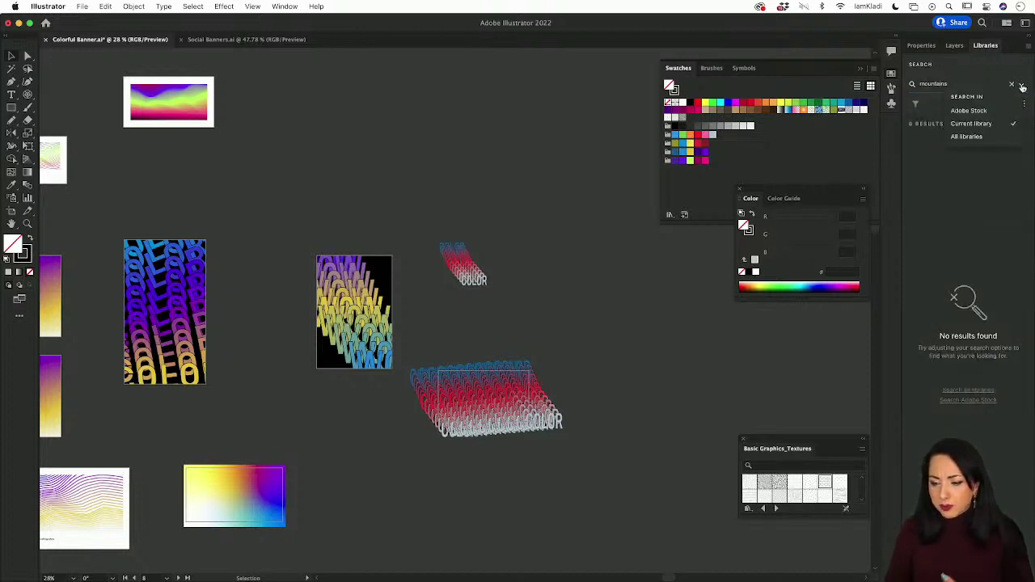
pyautogui.click(996, 111)
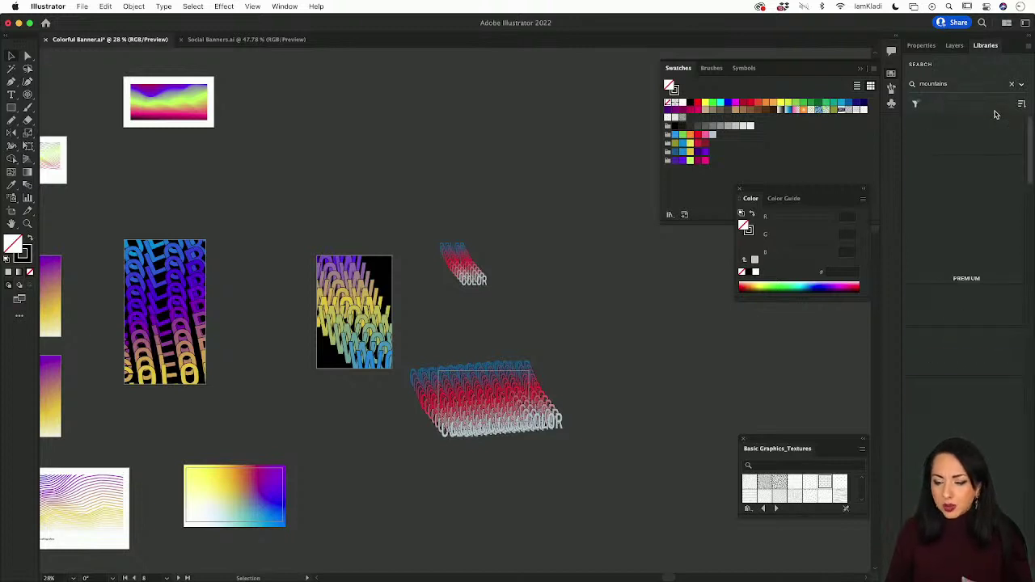
pyautogui.moveTo(943, 326)
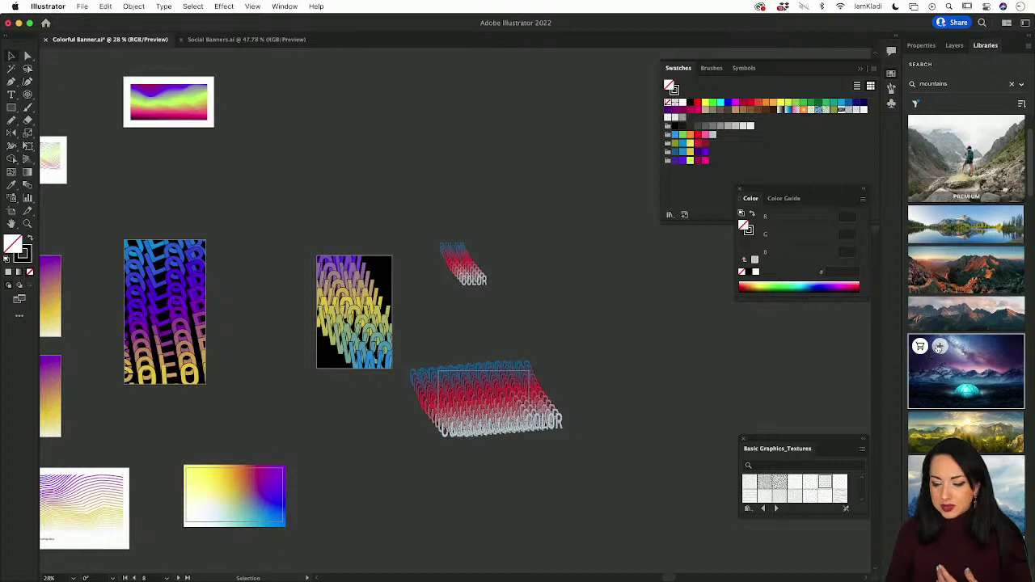
pyautogui.click(940, 348)
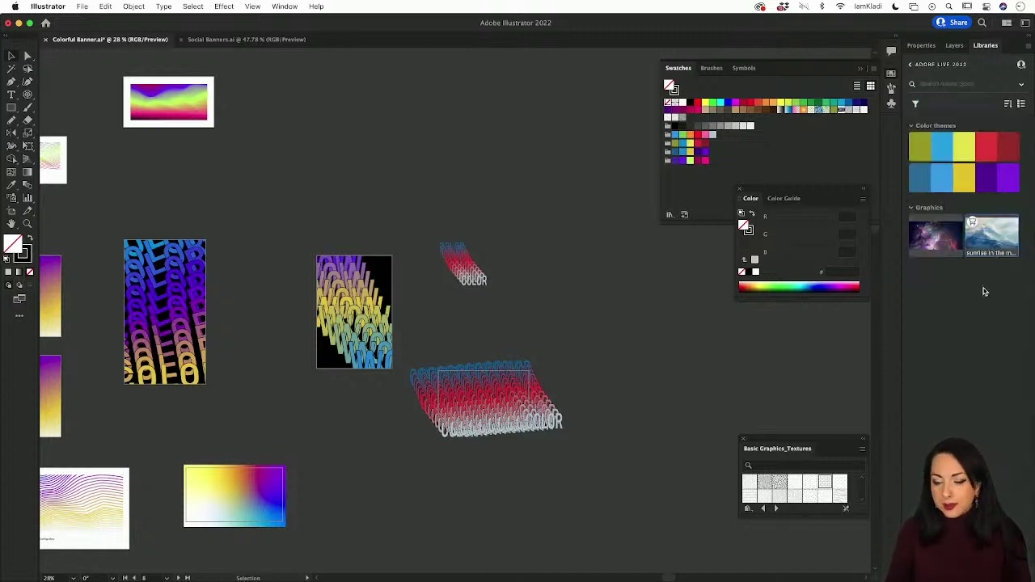
# Step: Open the nebula and galaxies library graphic in Photoshop for editing
pyautogui.moveTo(947, 238)
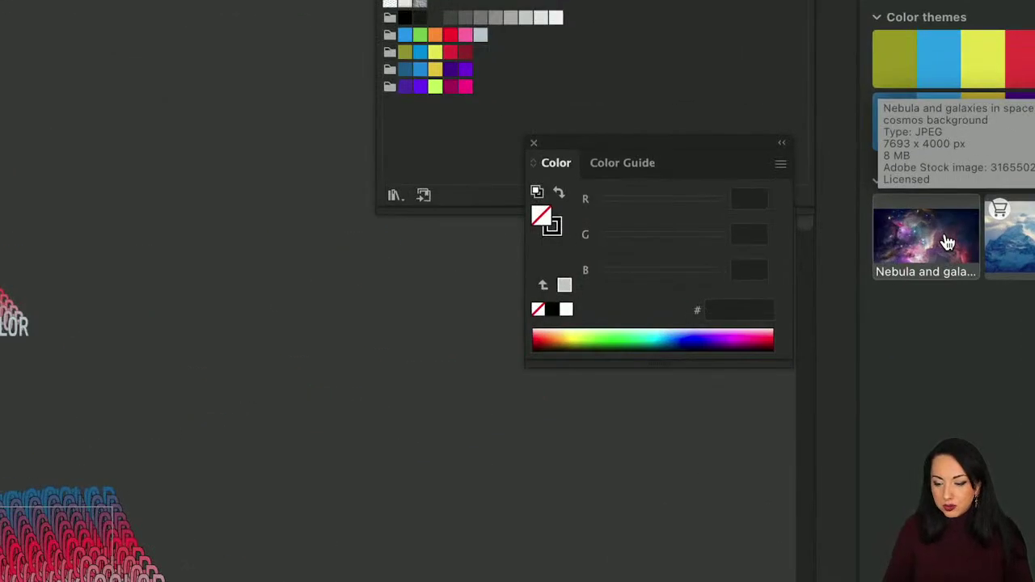
pyautogui.rightClick(953, 247)
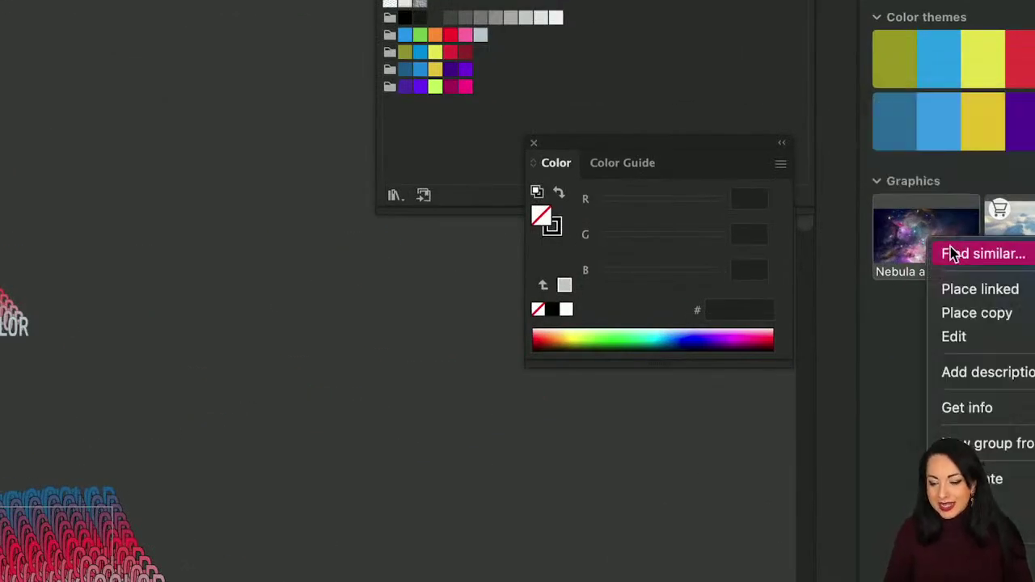
pyautogui.click(956, 336)
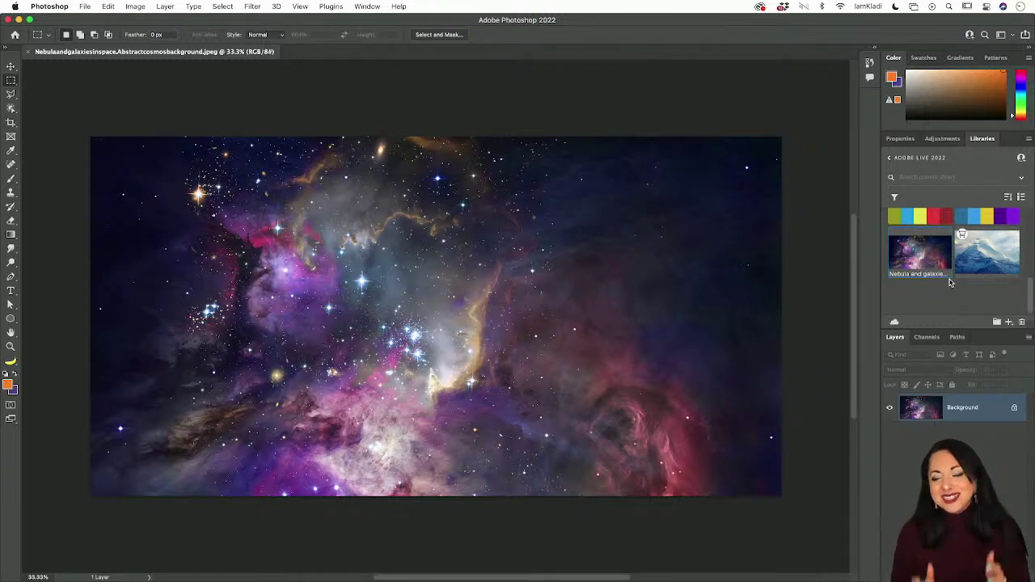
# Step: Unlock the nebula image's Background layer and open Create From Image for the Adobe Live 2022 library
pyautogui.click(1015, 408)
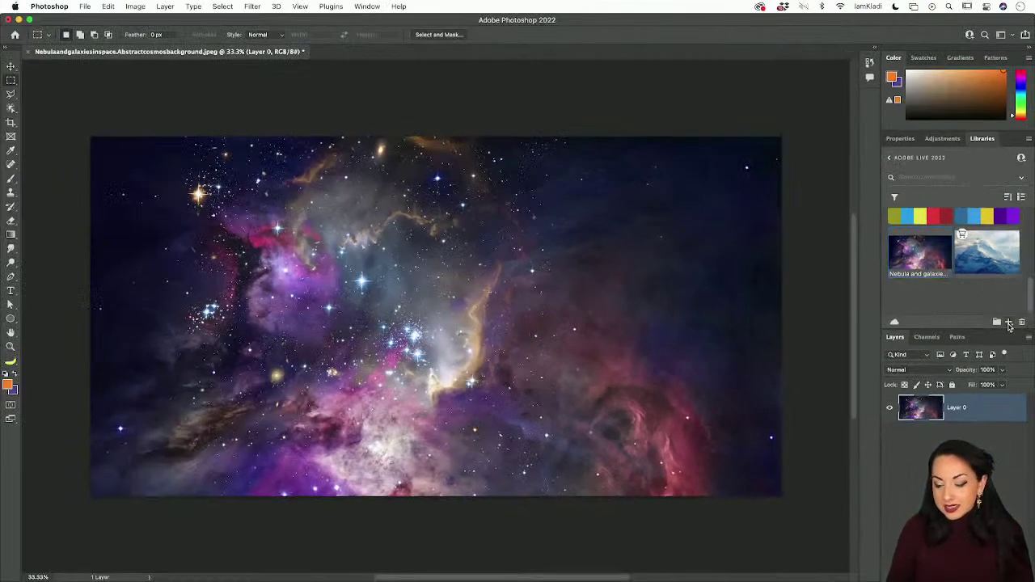
pyautogui.click(1009, 323)
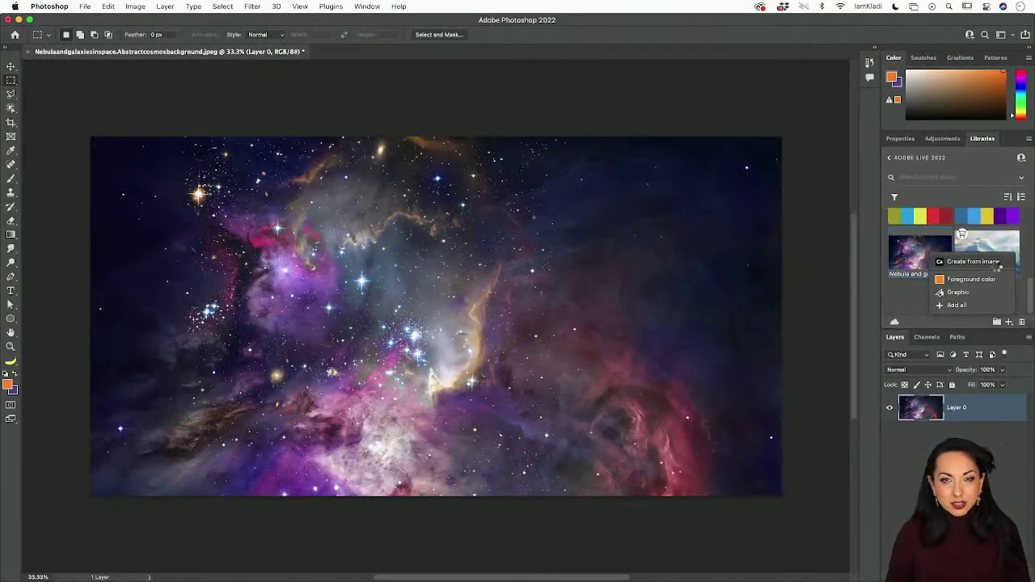
pyautogui.click(996, 262)
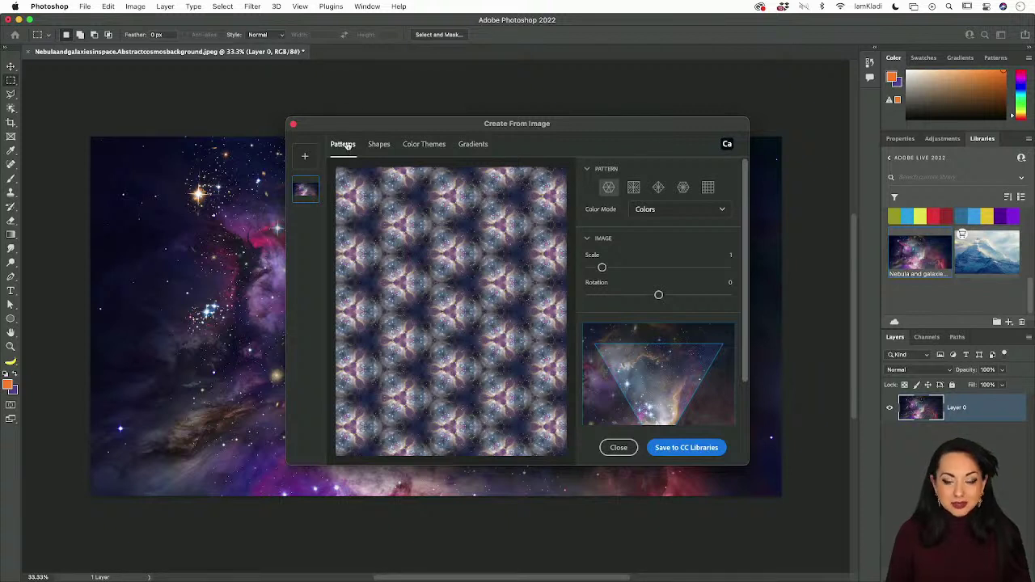
# Step: Try other pattern layouts and the Grayscale color mode, and return to the first triangular layout in Colors
pyautogui.click(634, 188)
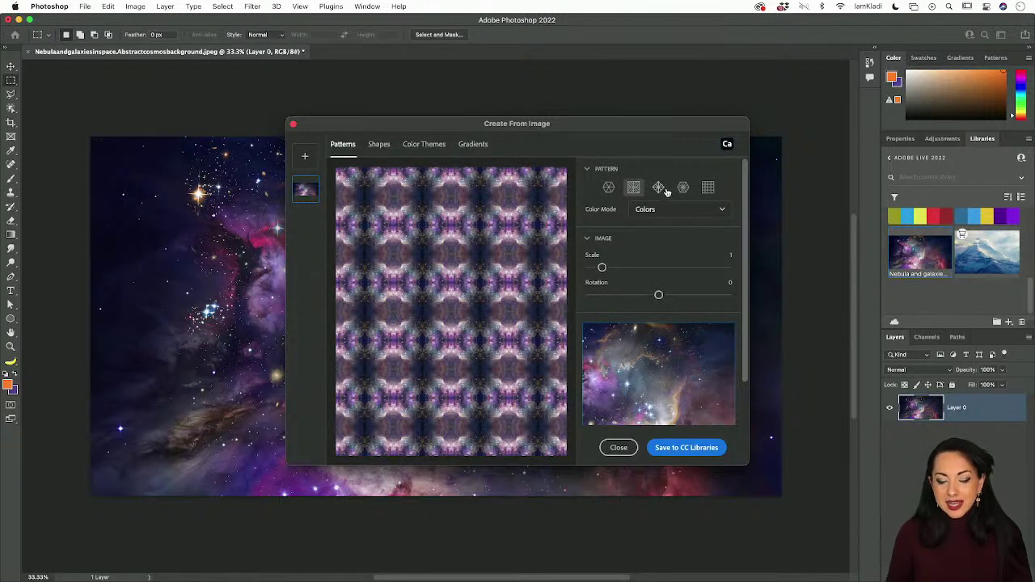
pyautogui.click(659, 187)
pyautogui.click(683, 188)
pyautogui.click(609, 188)
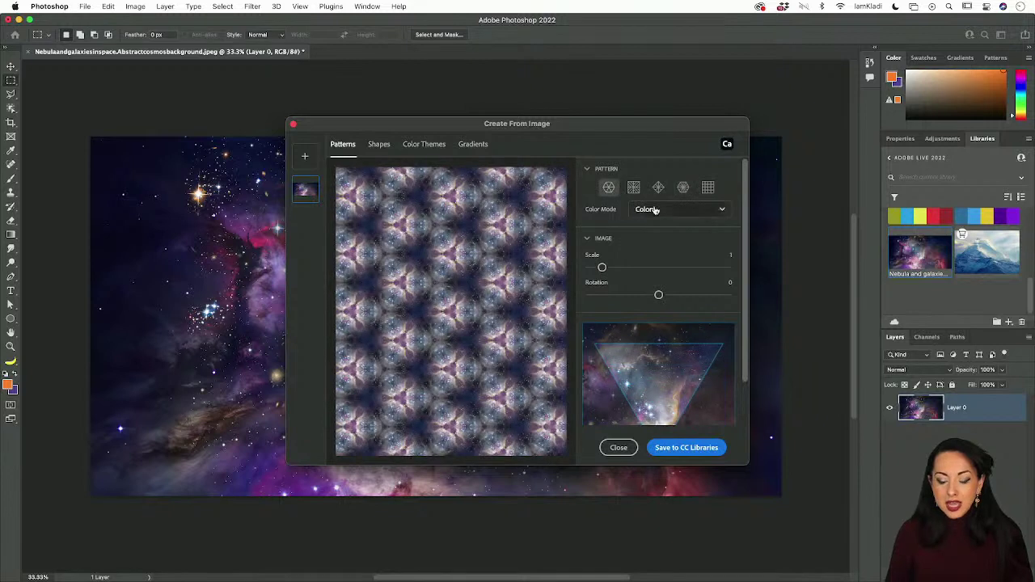
pyautogui.click(654, 210)
pyautogui.click(650, 250)
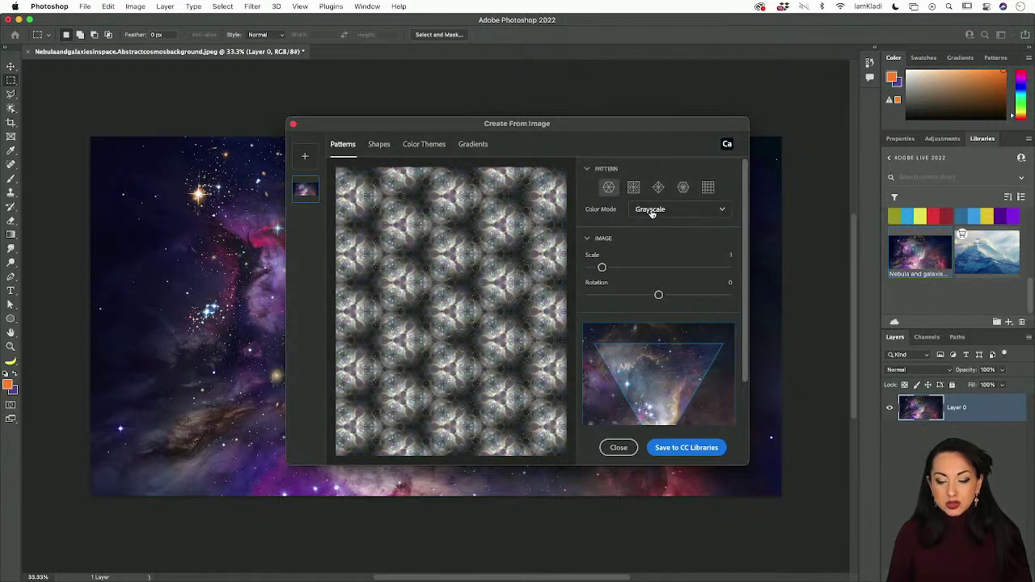
pyautogui.click(651, 212)
pyautogui.click(645, 233)
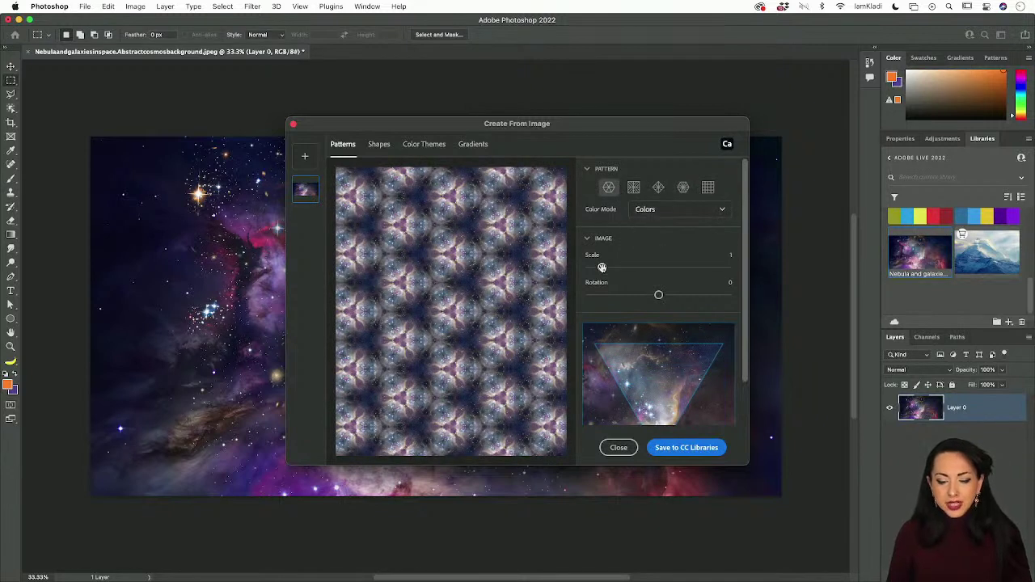
# Step: Set the pattern image's scale to 3.7 and rotation to 93, and save the pattern to the library
pyautogui.moveTo(602, 268); pyautogui.dragTo(640, 267)
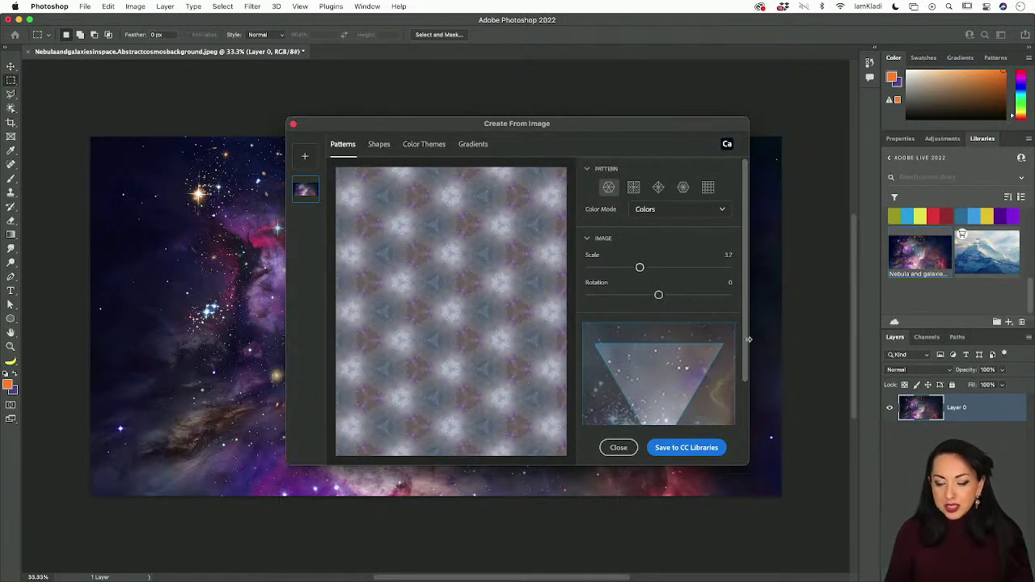
pyautogui.scroll(-2, 747, 363)
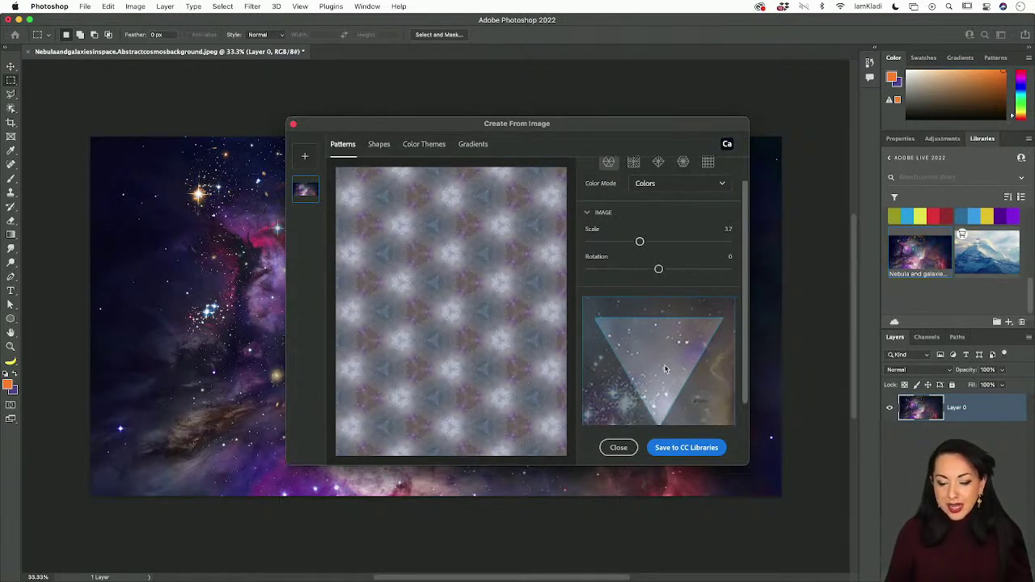
pyautogui.moveTo(658, 269); pyautogui.dragTo(695, 269)
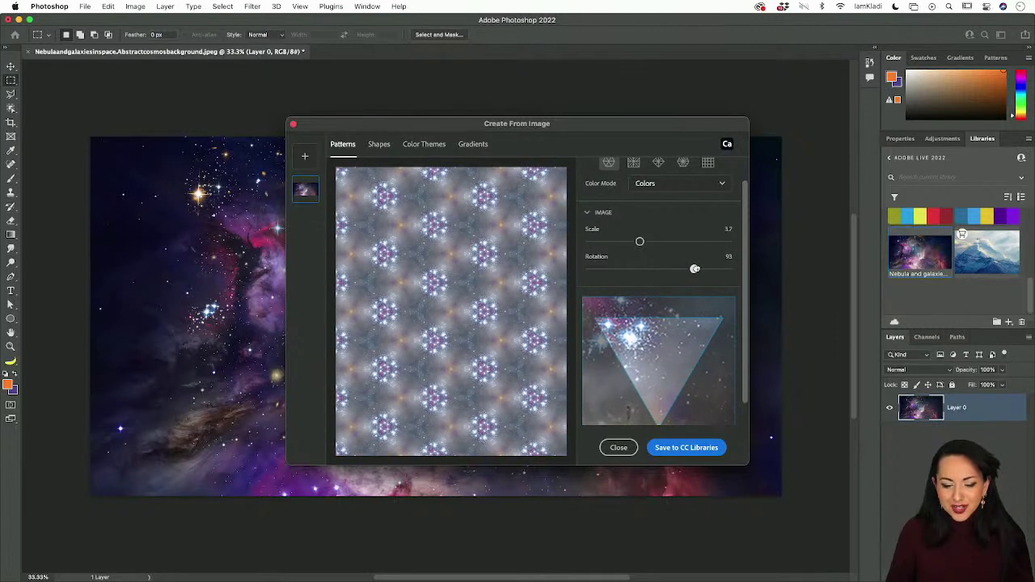
pyautogui.click(681, 451)
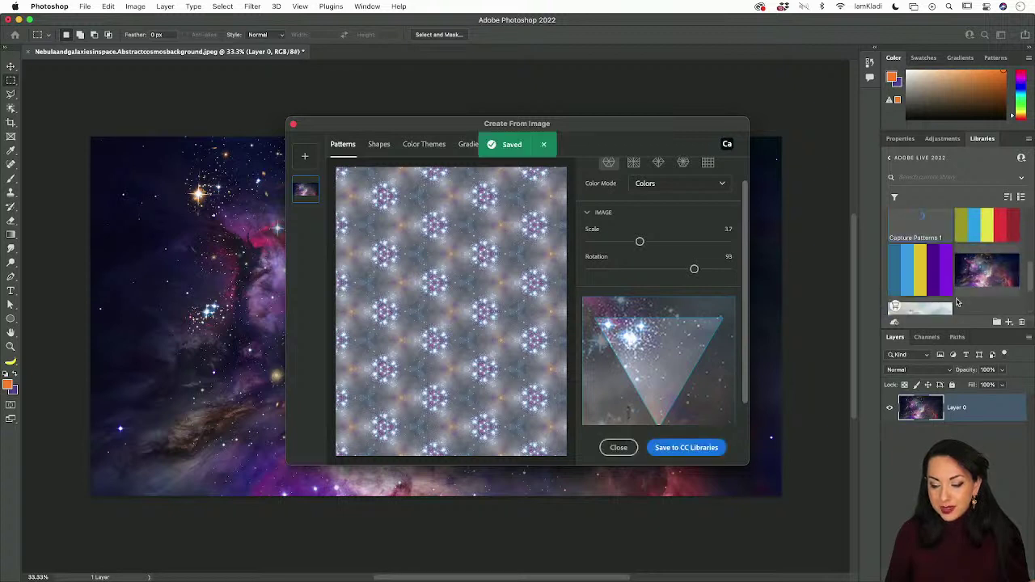
# Step: Switch to creating color themes from the nebula image, try the Bright color mood and return to Colorful
pyautogui.click(426, 146)
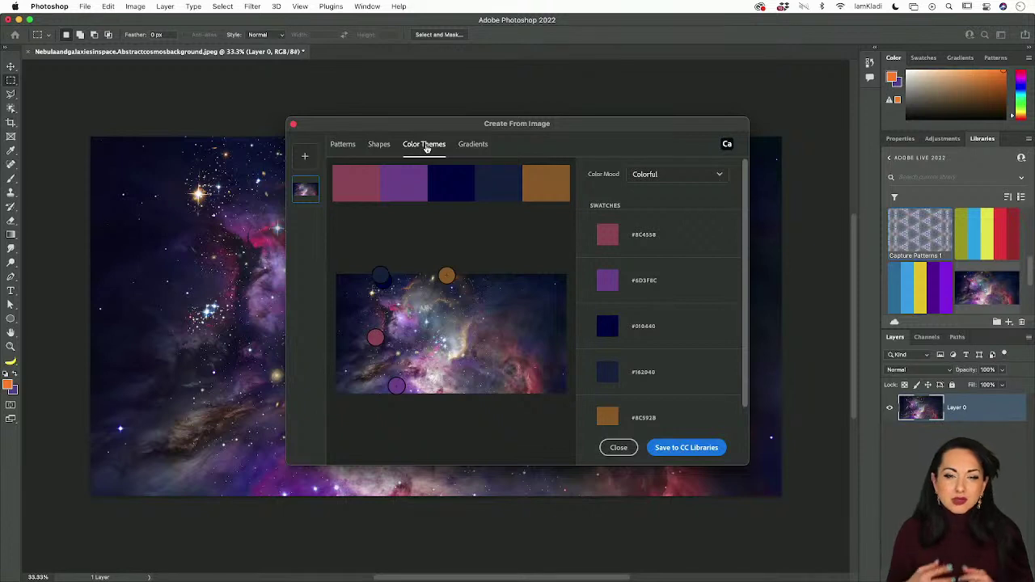
pyautogui.click(641, 181)
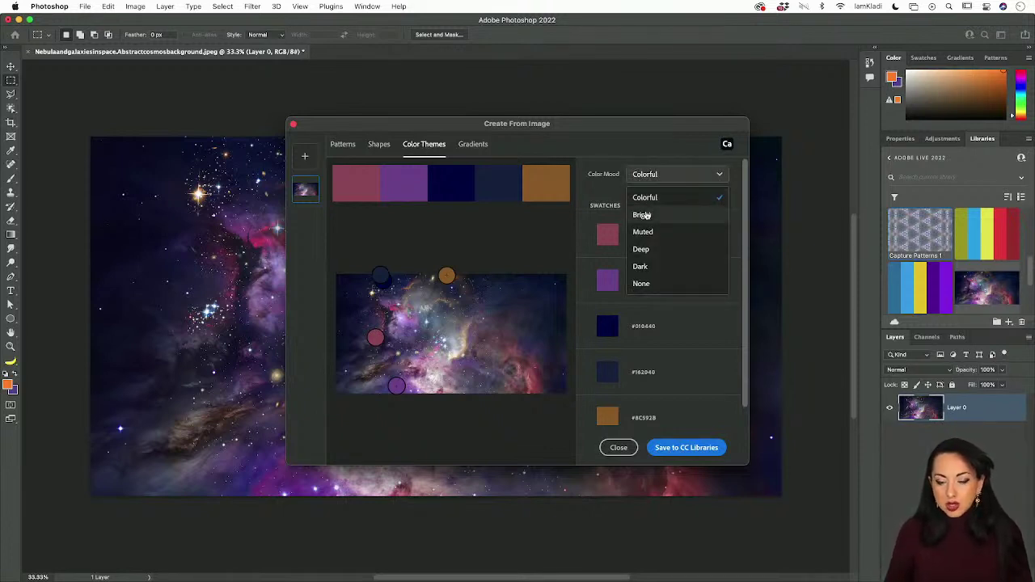
pyautogui.click(647, 214)
pyautogui.click(643, 173)
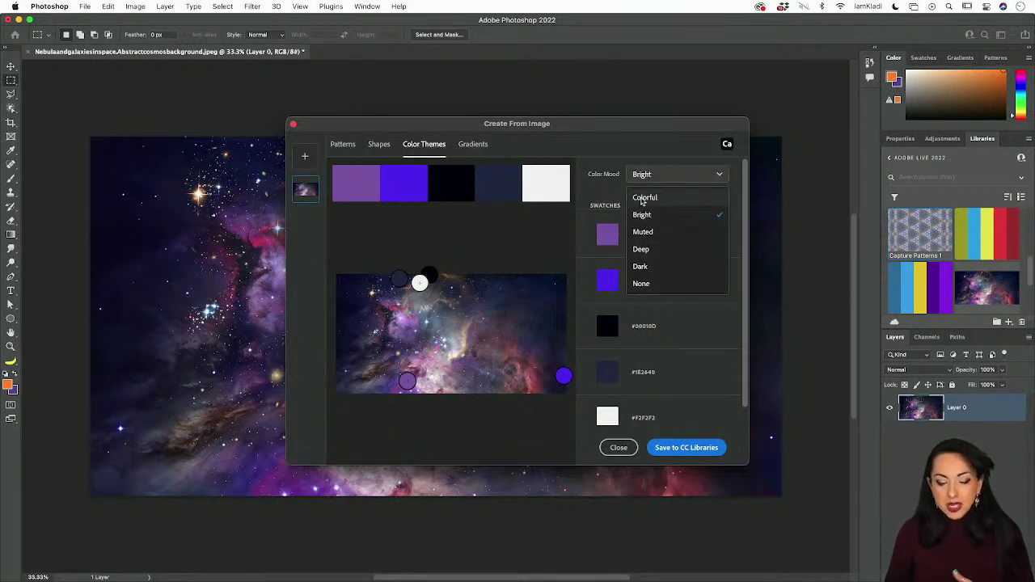
pyautogui.click(643, 198)
# Step: Reposition the color samples over the nebula to pick #D5CFDD, #E2C290, #B03B5F, #B86EB4 and #615F68, and save the theme to the library
pyautogui.moveTo(446, 276); pyautogui.dragTo(457, 352)
pyautogui.moveTo(394, 390); pyautogui.dragTo(392, 333)
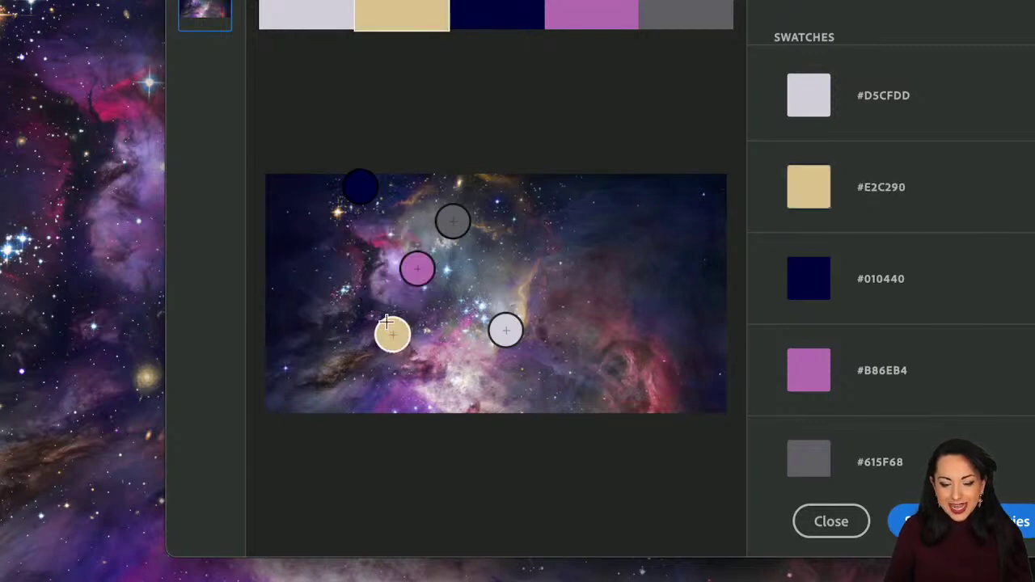
pyautogui.moveTo(357, 184); pyautogui.dragTo(376, 243)
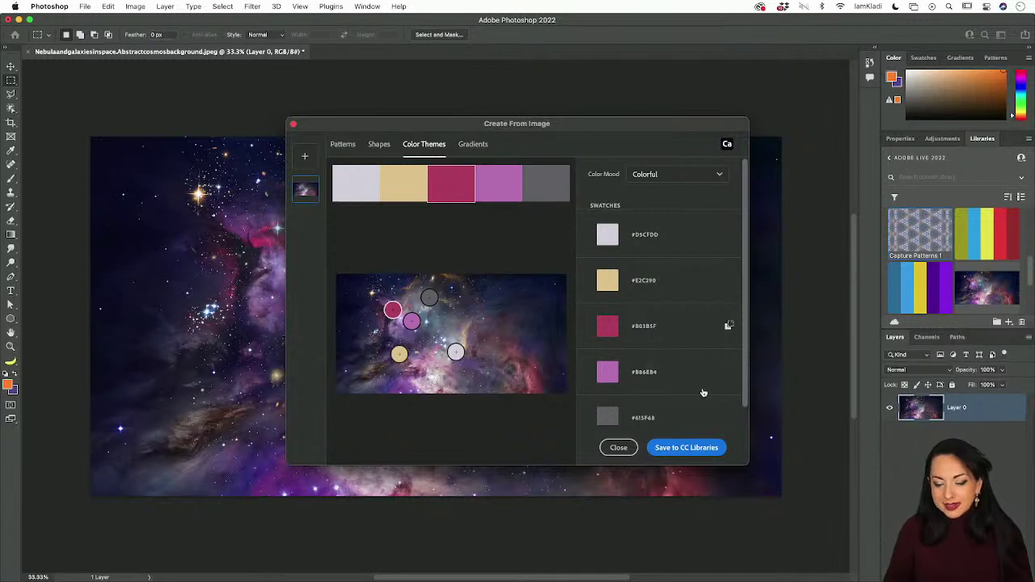
pyautogui.scroll(-1, 728, 324)
pyautogui.click(686, 449)
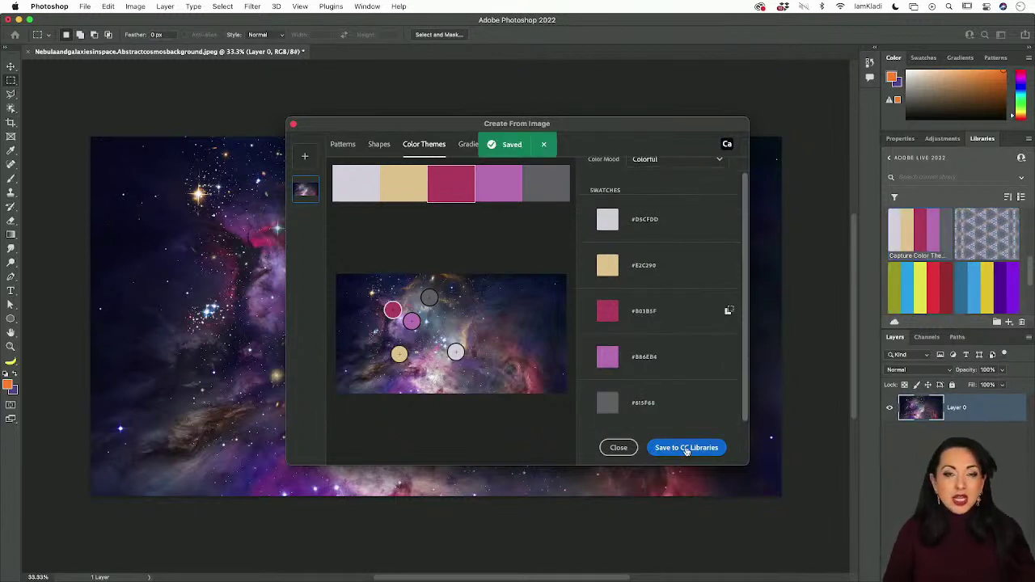
# Step: Reset the color samples by switching the color mood to Bright and back to Colorful, and save that theme to the library
pyautogui.scroll(1, 687, 345)
pyautogui.click(677, 168)
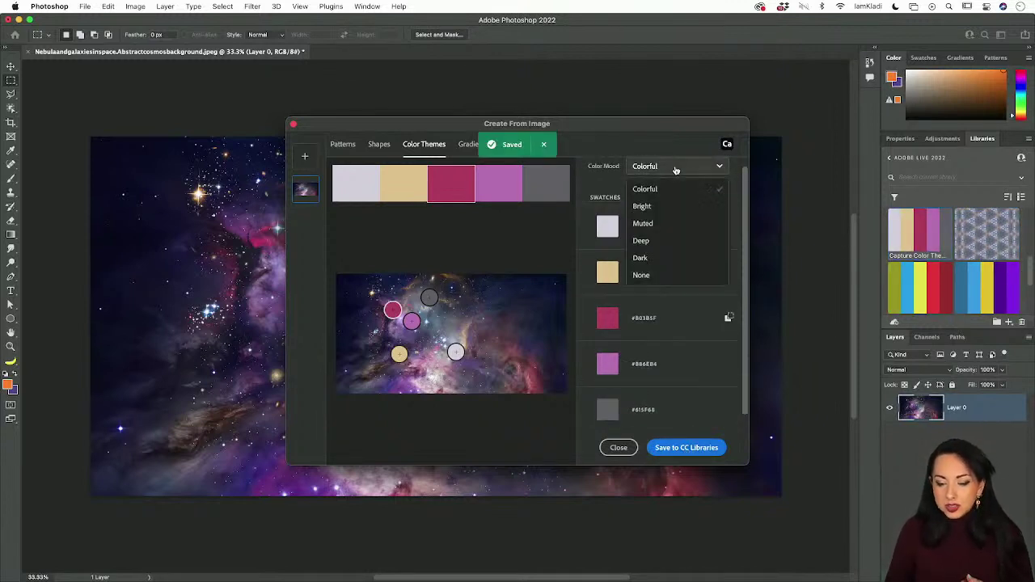
pyautogui.click(669, 194)
pyautogui.click(669, 171)
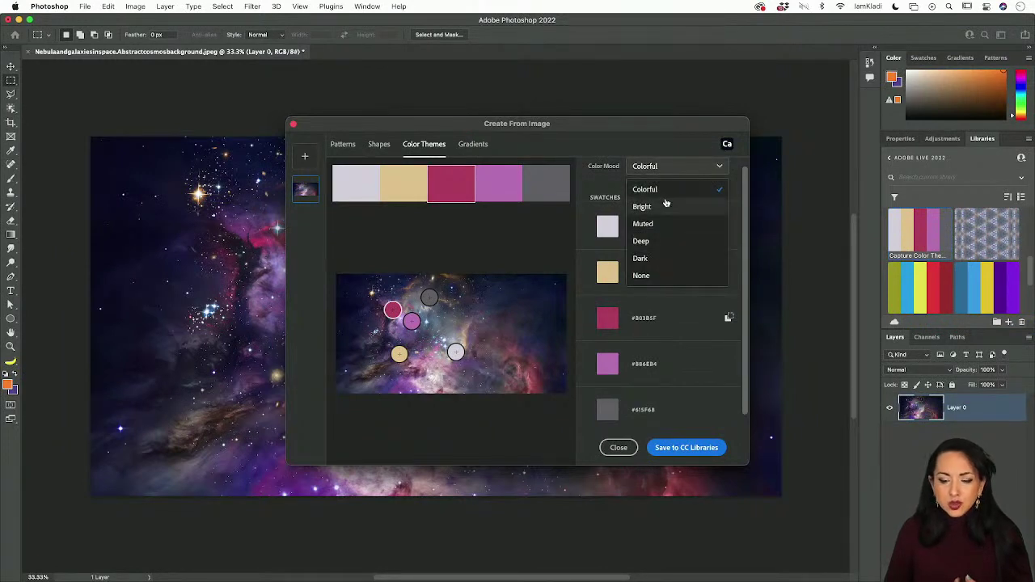
pyautogui.click(667, 204)
pyautogui.click(667, 166)
pyautogui.click(665, 206)
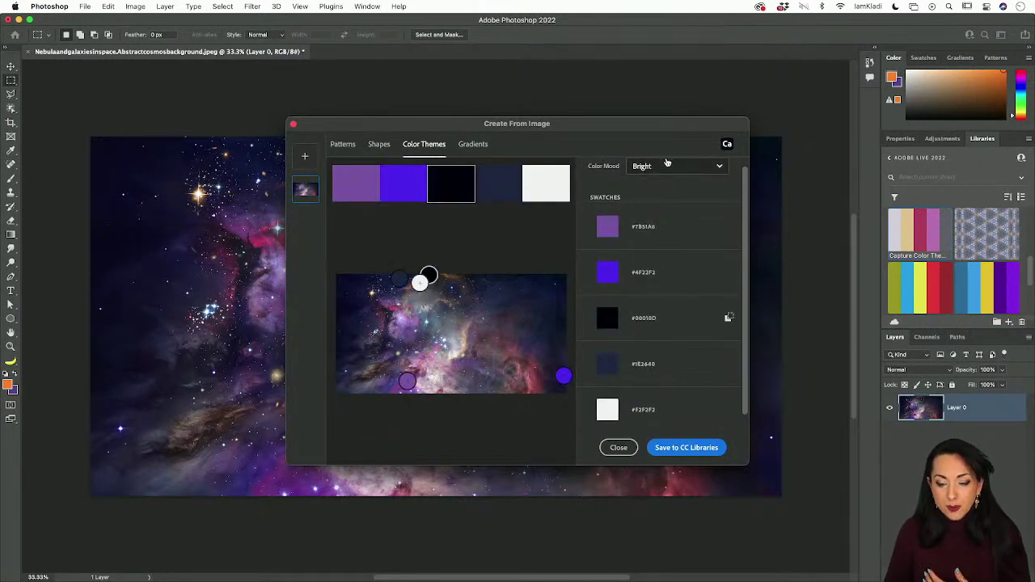
pyautogui.click(666, 166)
pyautogui.click(666, 166)
pyautogui.click(666, 166)
pyautogui.click(661, 190)
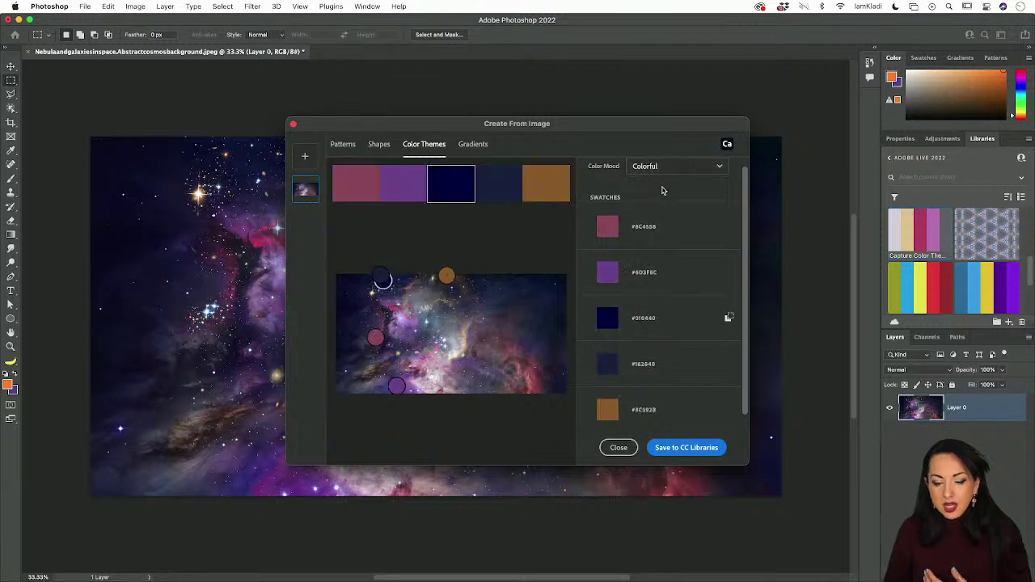
pyautogui.click(681, 451)
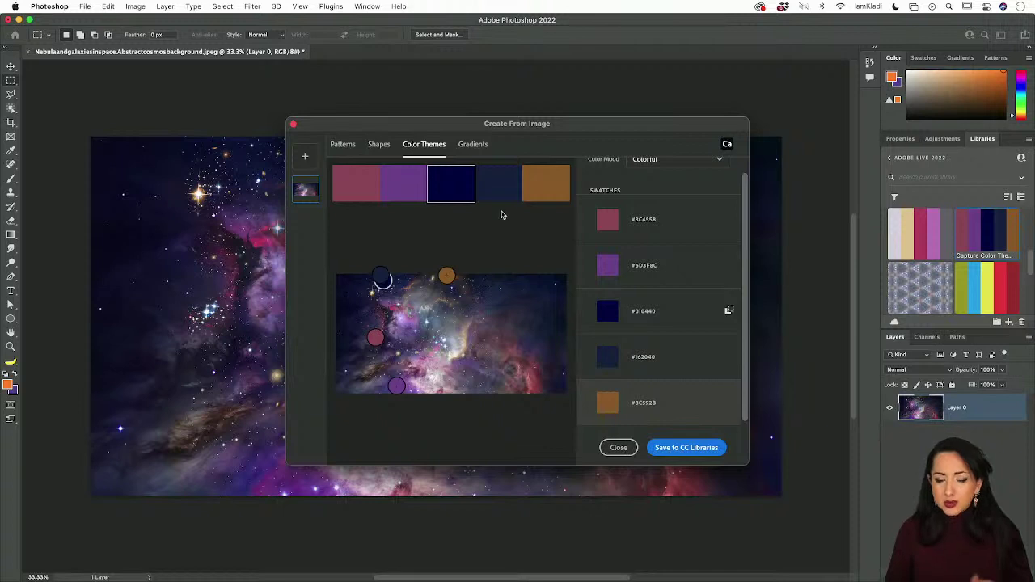
pyautogui.click(473, 144)
pyautogui.click(379, 146)
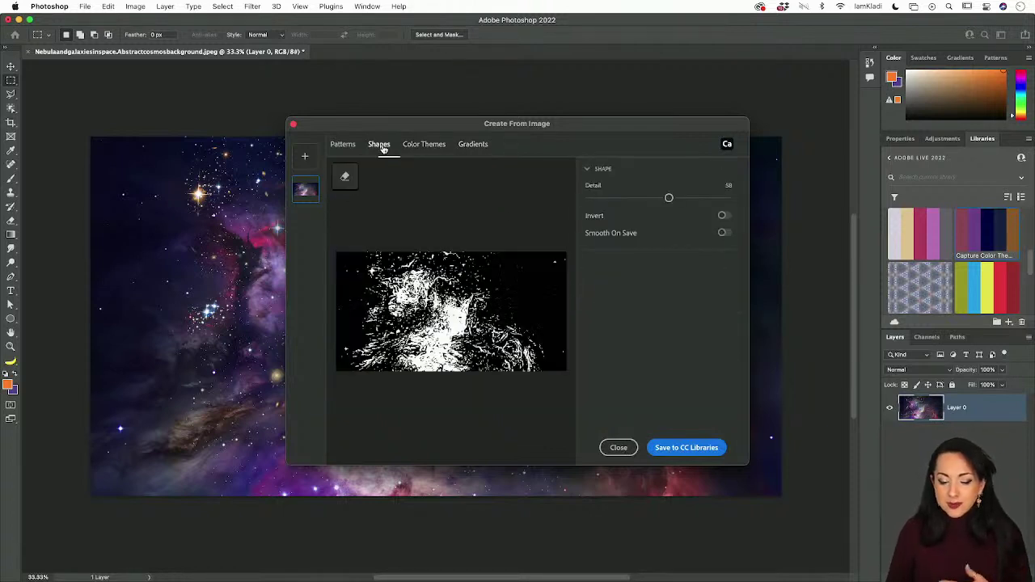
pyautogui.click(440, 145)
# Step: Set the color mood to Dark, save that color theme to the library, and close the image capture dialog
pyautogui.scroll(-1, 637, 417)
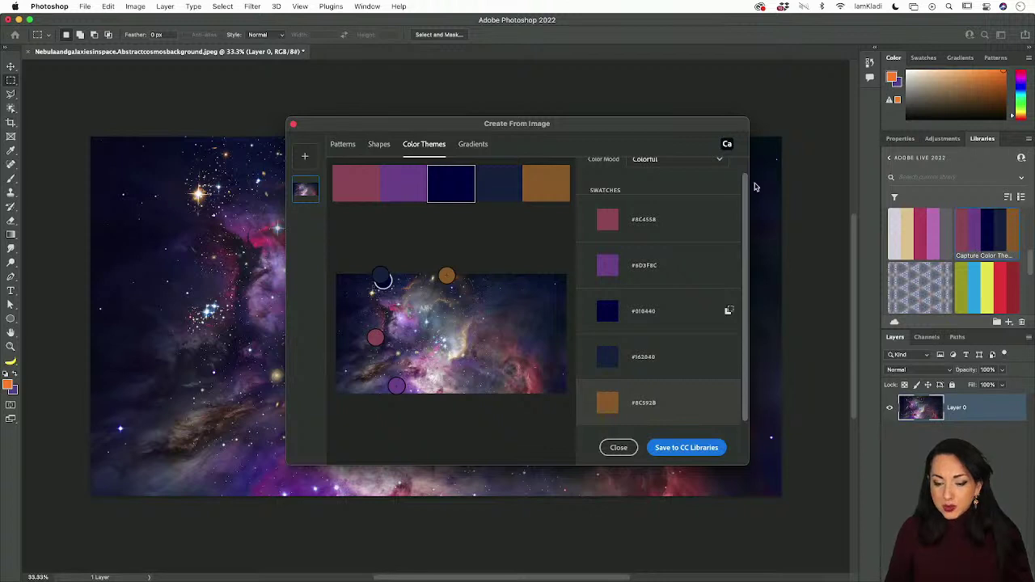
pyautogui.click(711, 162)
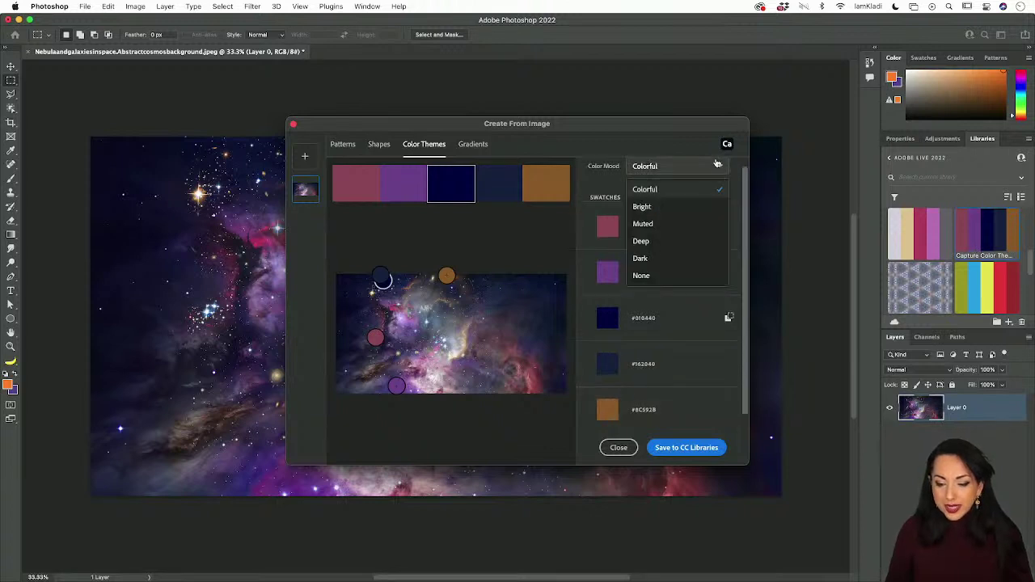
pyautogui.click(640, 258)
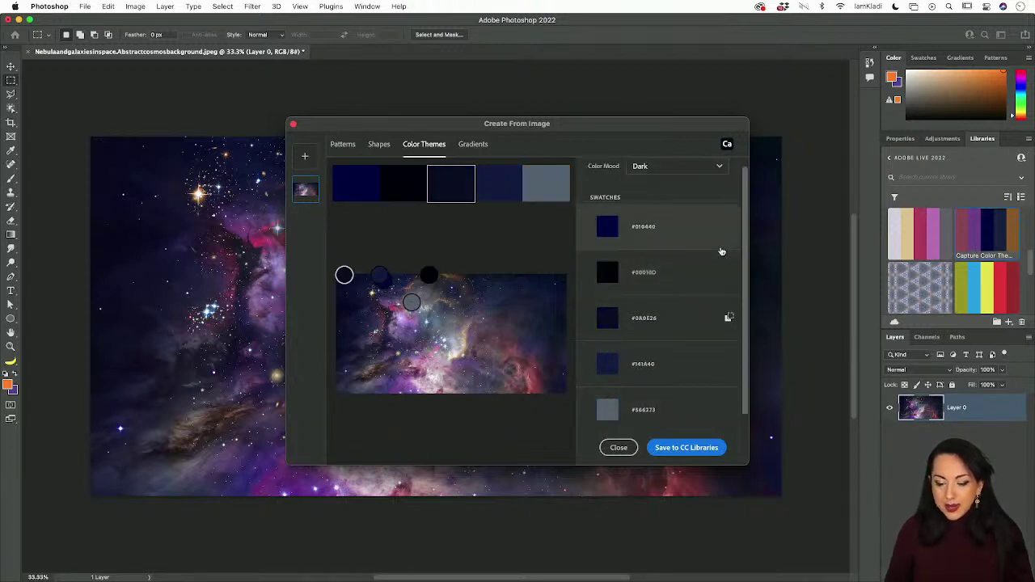
pyautogui.click(678, 449)
pyautogui.scroll(-1, 723, 432)
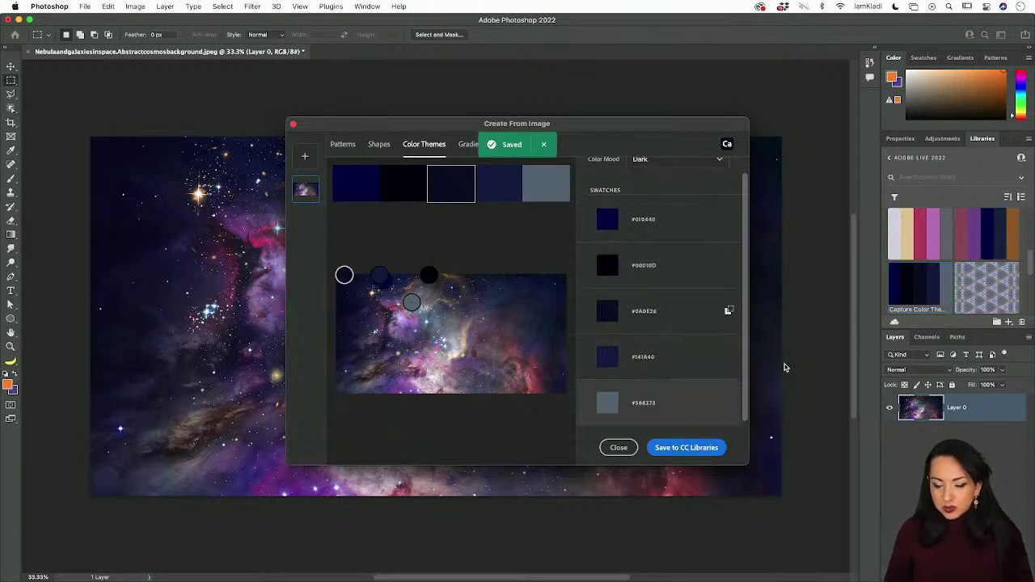
pyautogui.click(621, 448)
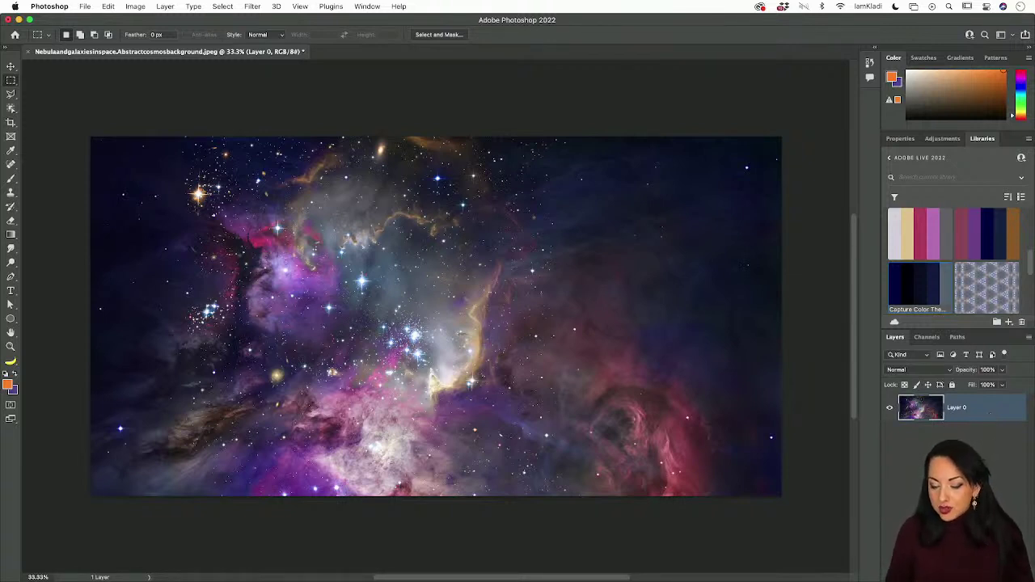
# Step: Add a Black & White adjustment layer and a Brightness/Contrast adjustment layer with brightness 38 and contrast 89 over the nebula
pyautogui.click(959, 576)
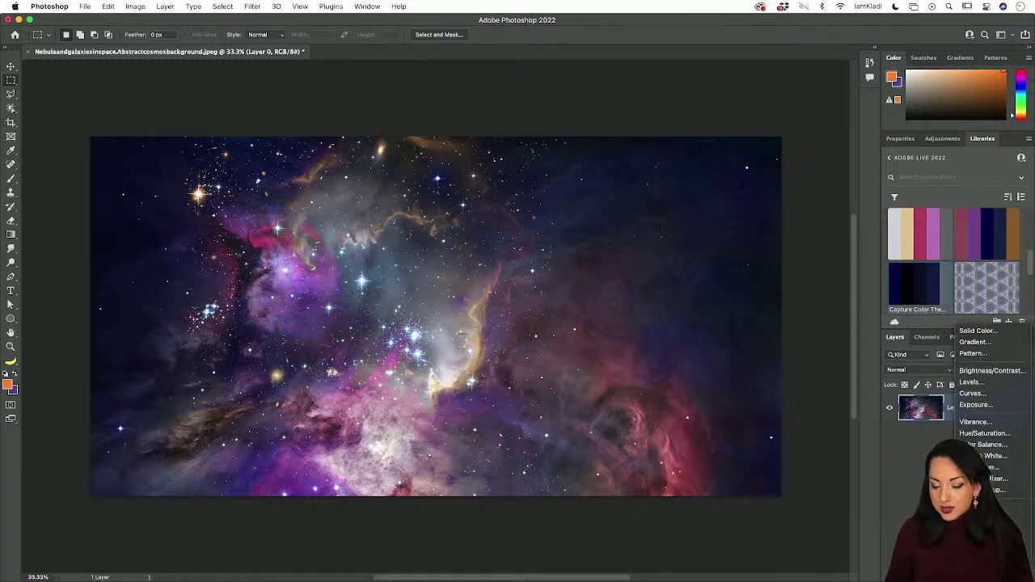
pyautogui.click(994, 457)
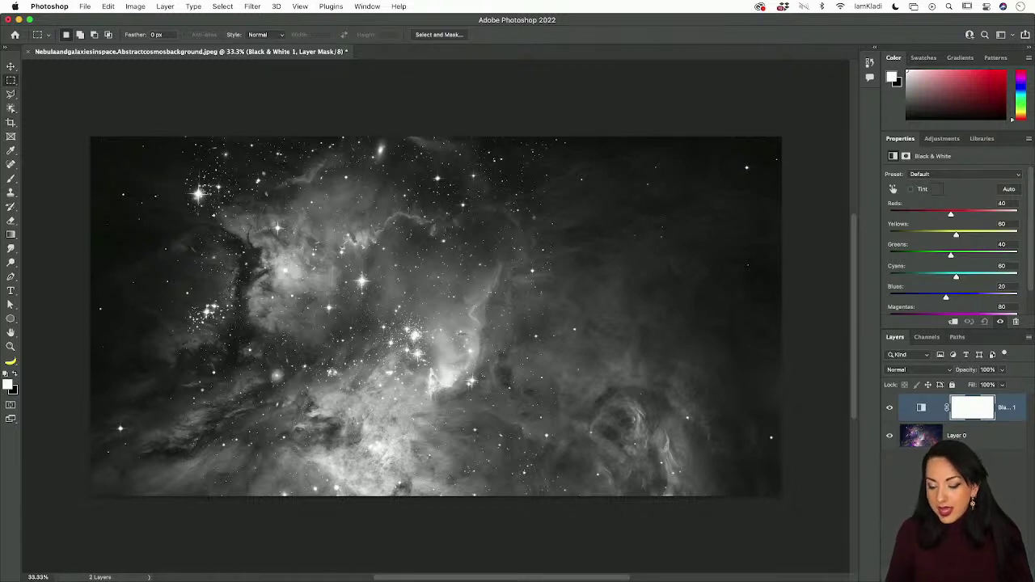
pyautogui.click(959, 577)
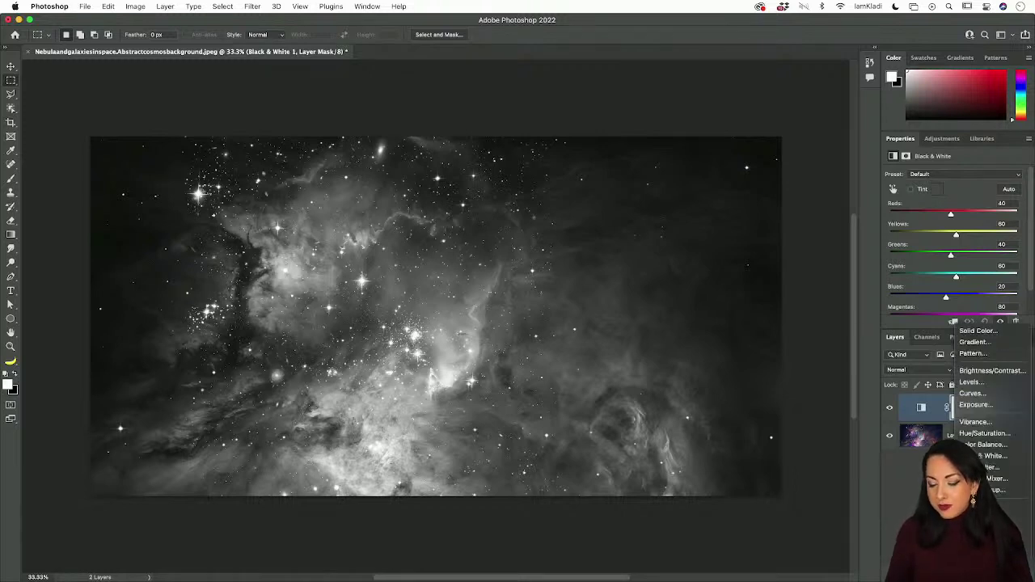
pyautogui.click(991, 371)
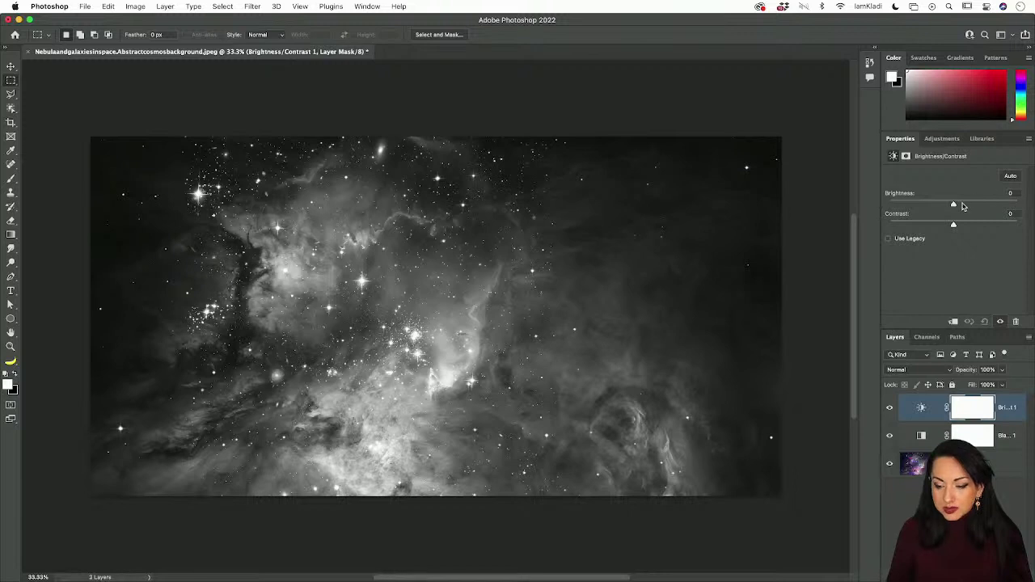
pyautogui.moveTo(955, 206); pyautogui.dragTo(1011, 229)
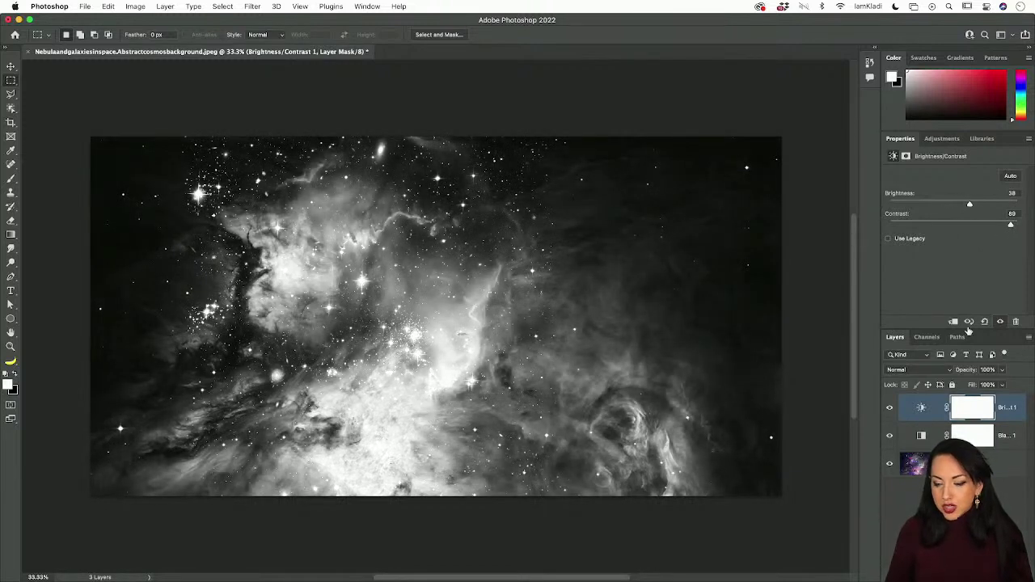
# Step: Add the nebula image layer from the canvas to the Adobe Live 2022 library
pyautogui.click(982, 139)
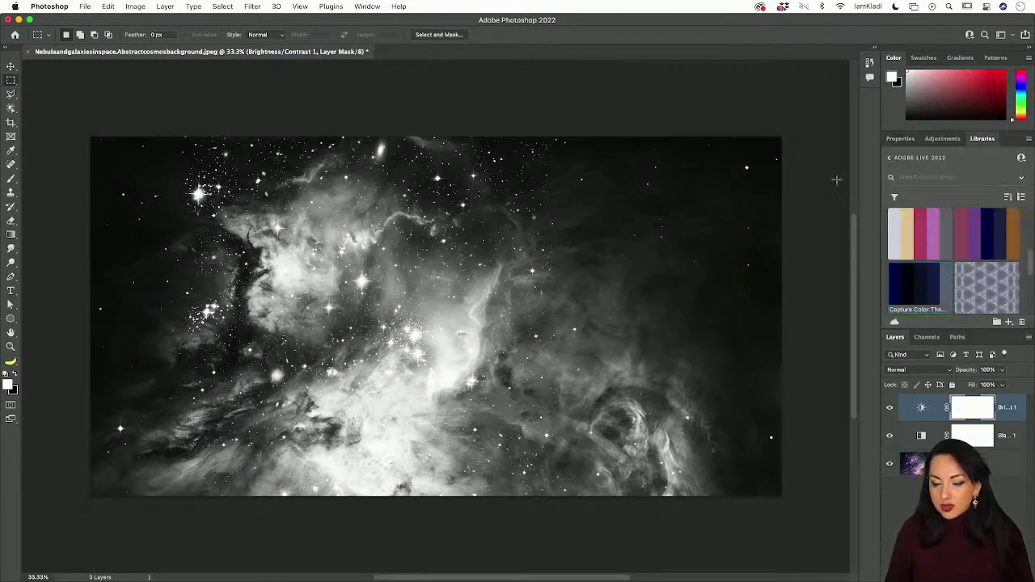
pyautogui.press('v')
pyautogui.moveTo(677, 259); pyautogui.dragTo(926, 258)
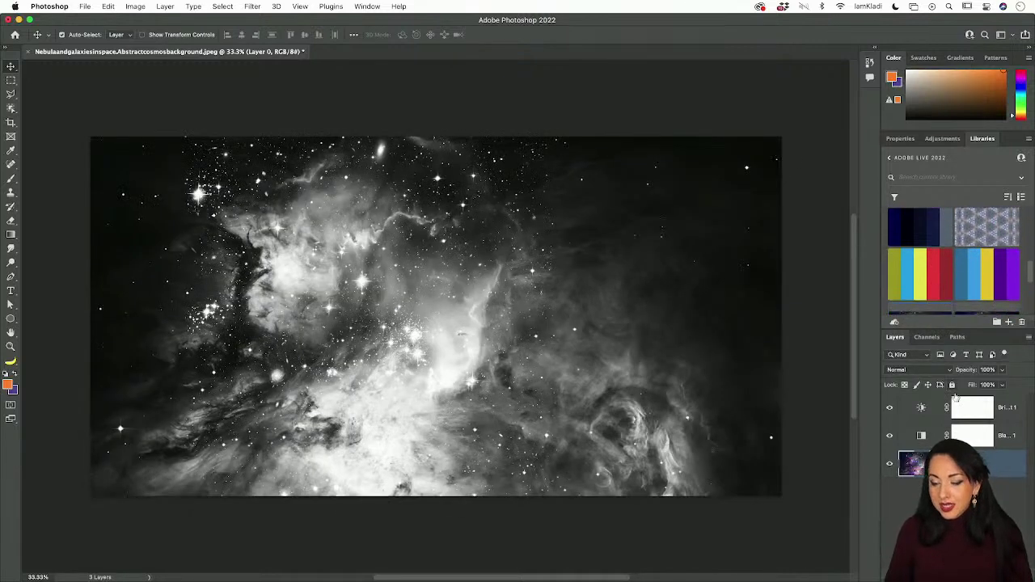
pyautogui.scroll(-2, 947, 294)
# Step: Convert the nebula layer and both adjustment layers into one smart object and add it to the library
pyautogui.click(1001, 414)
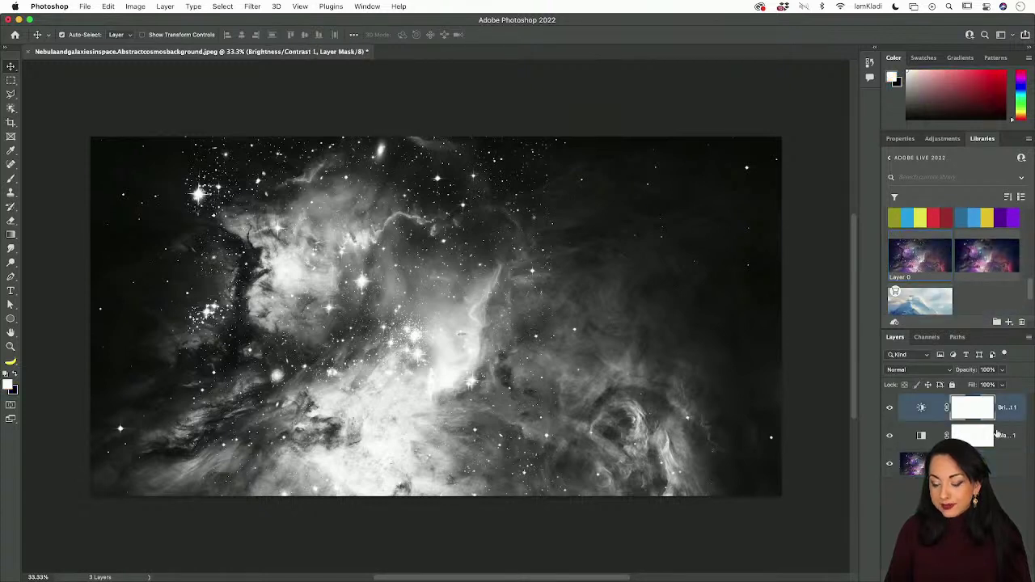
pyautogui.click(990, 465)
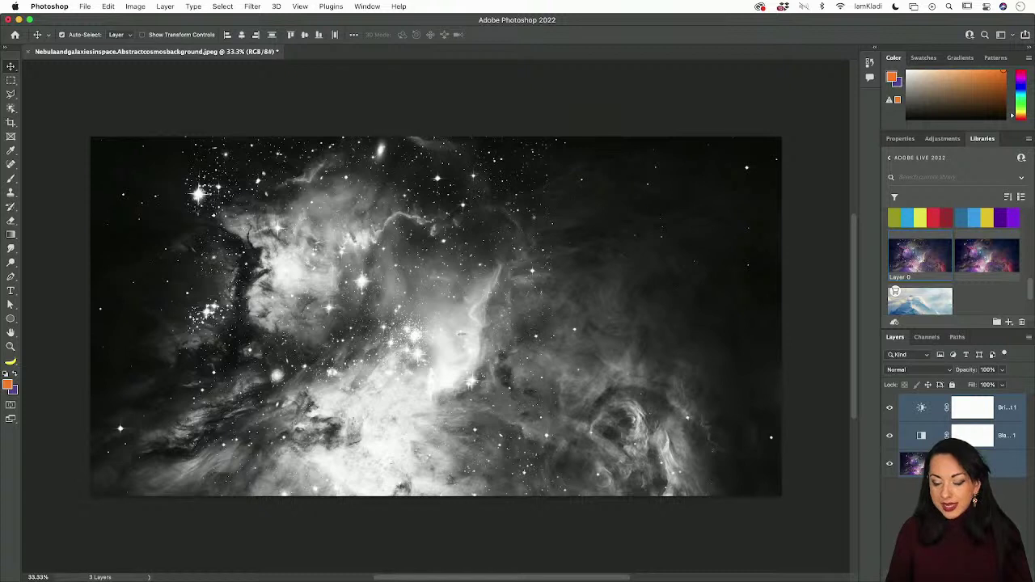
pyautogui.rightClick(982, 453)
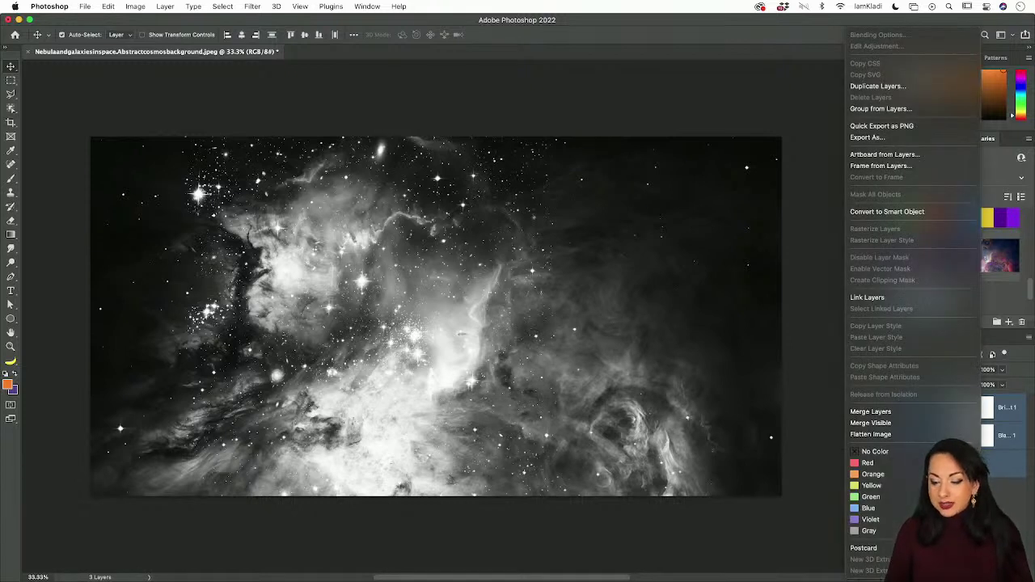
pyautogui.click(909, 212)
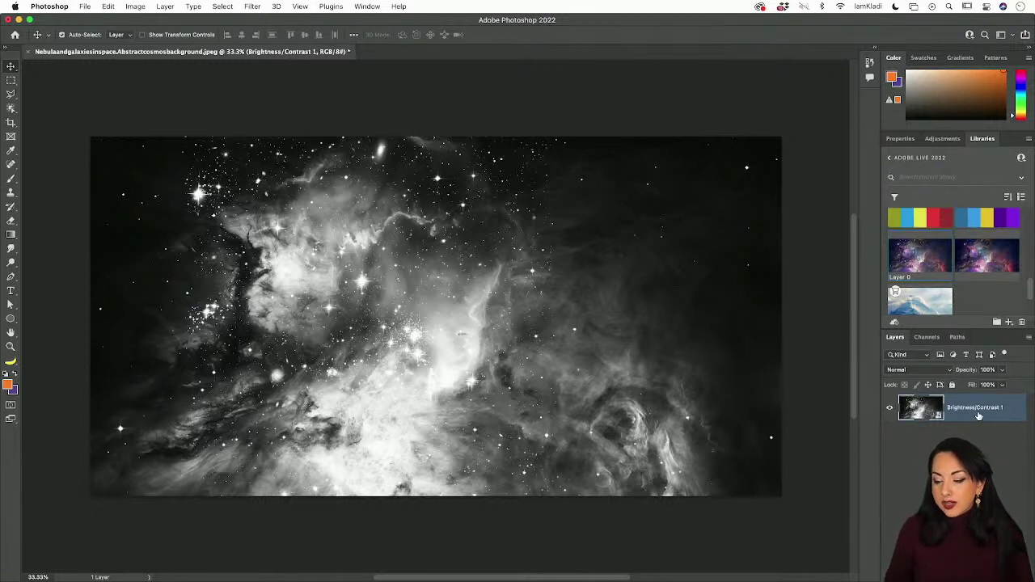
pyautogui.moveTo(920, 407); pyautogui.dragTo(969, 302)
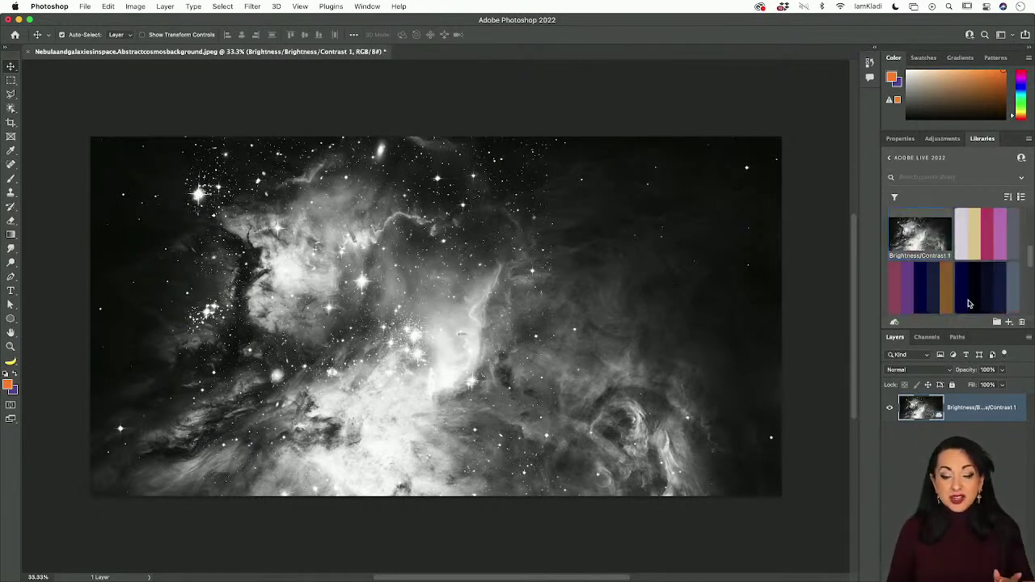
# Step: Switch to Illustrator and place the black-and-white nebula graphic from the library beside the pink-circle banner in the lowest row
pyautogui.click(521, 574)
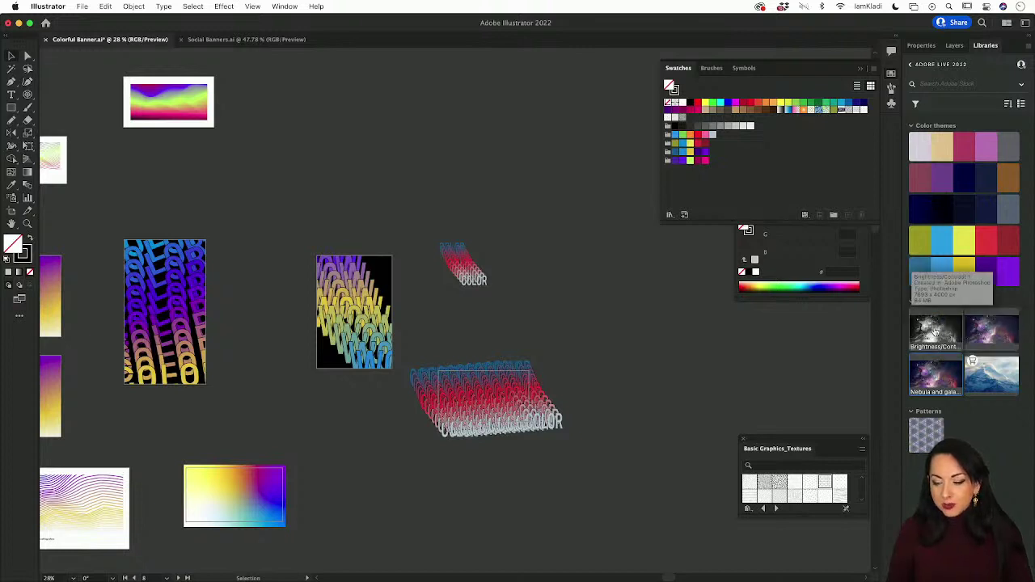
pyautogui.moveTo(936, 332); pyautogui.dragTo(534, 478)
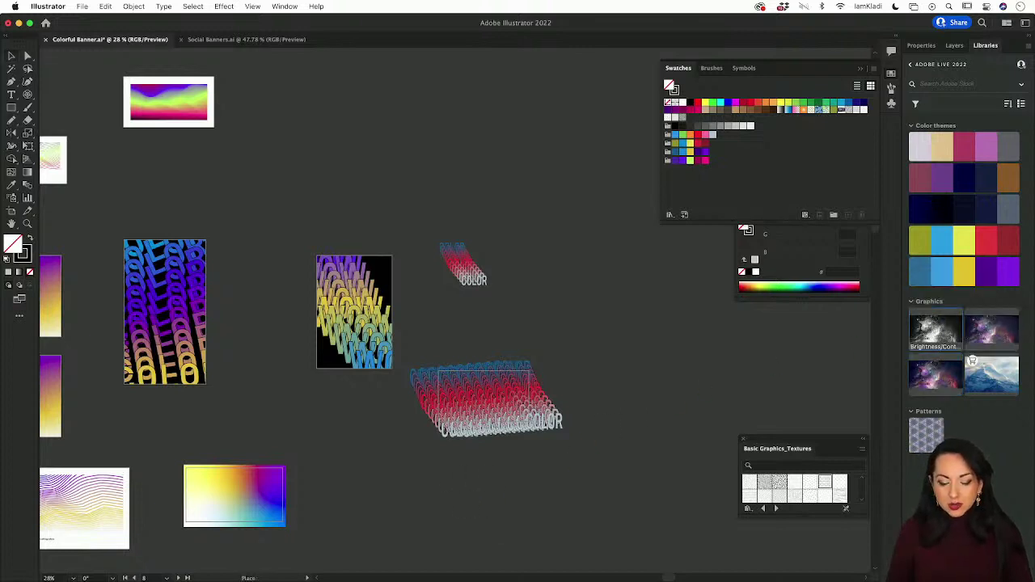
pyautogui.moveTo(410, 487); pyautogui.dragTo(602, 556)
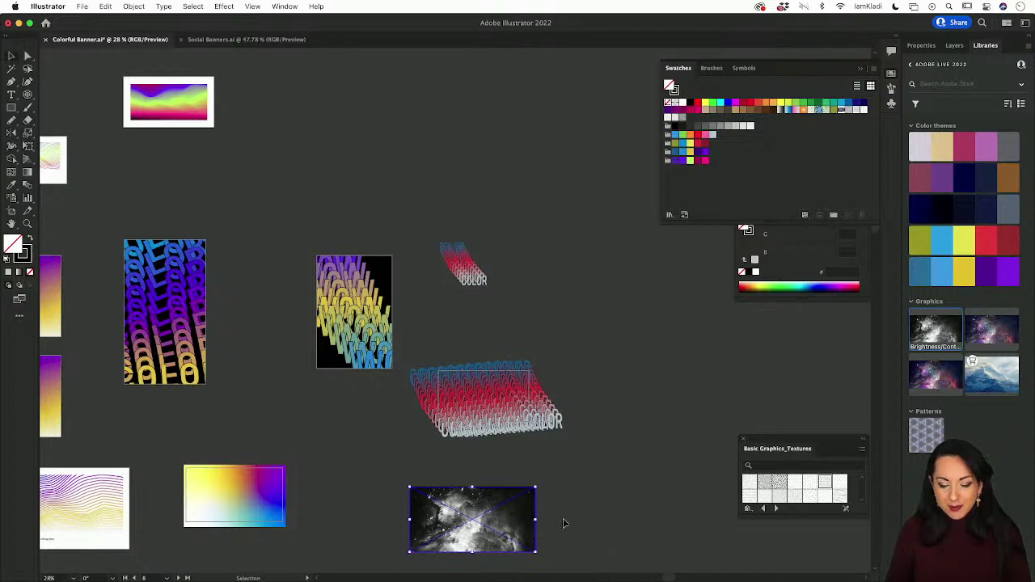
pyautogui.scroll(-5, 563, 518)
pyautogui.hscroll(-3, 563, 518)
pyautogui.moveTo(570, 362); pyautogui.dragTo(555, 558)
pyautogui.scroll(-3, 557, 507)
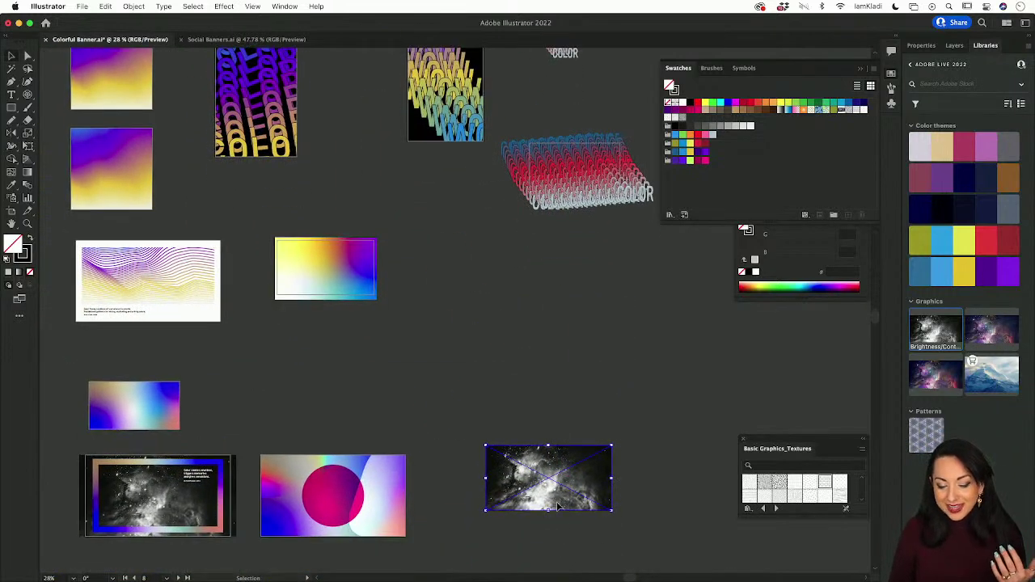
pyautogui.click(619, 399)
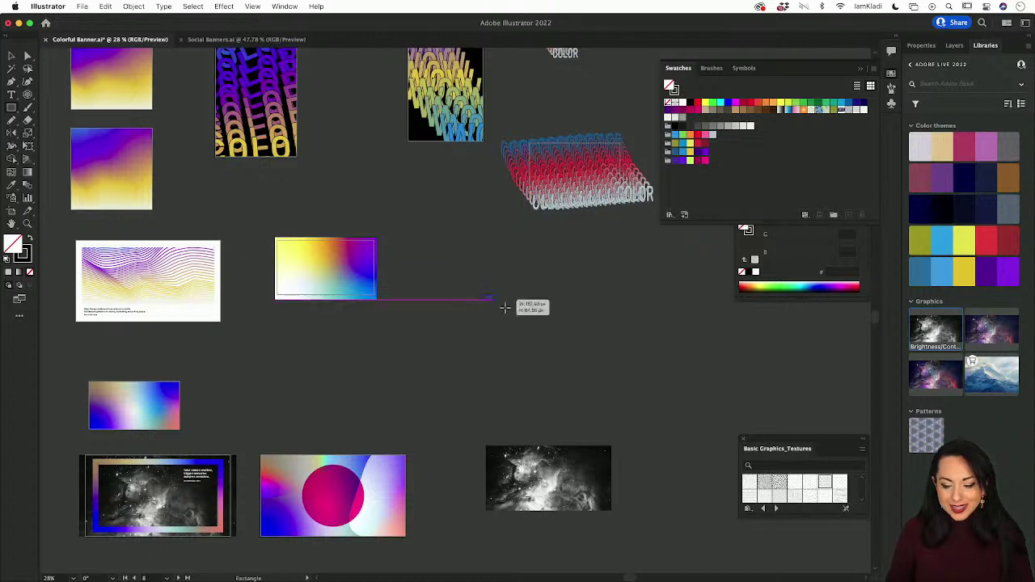
# Step: Draw a rectangle about 2063 × 1154 px above the placed nebula image and fill it with a freeform gradient using points
pyautogui.moveTo(483, 297); pyautogui.dragTo(639, 383)
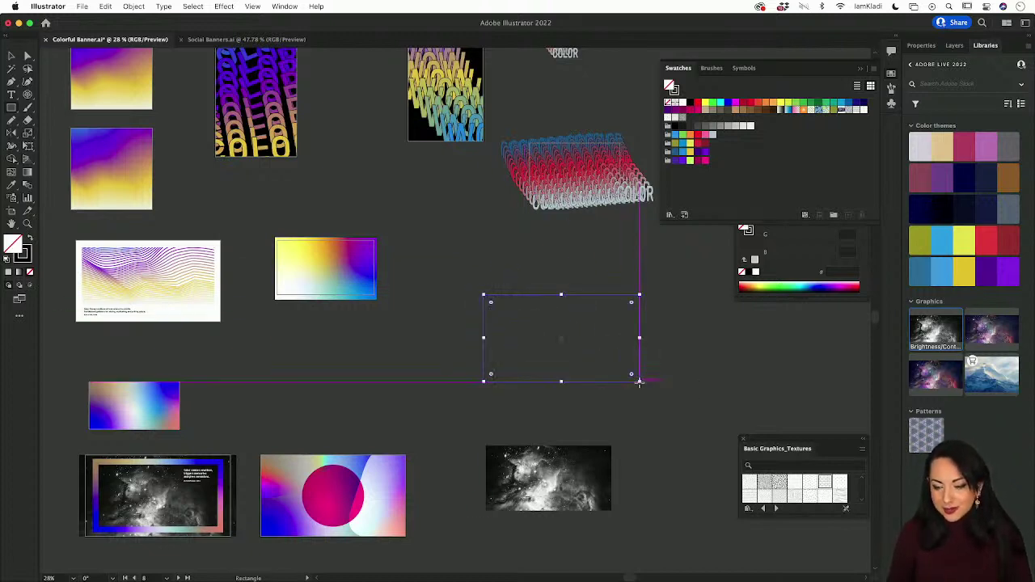
pyautogui.click(922, 45)
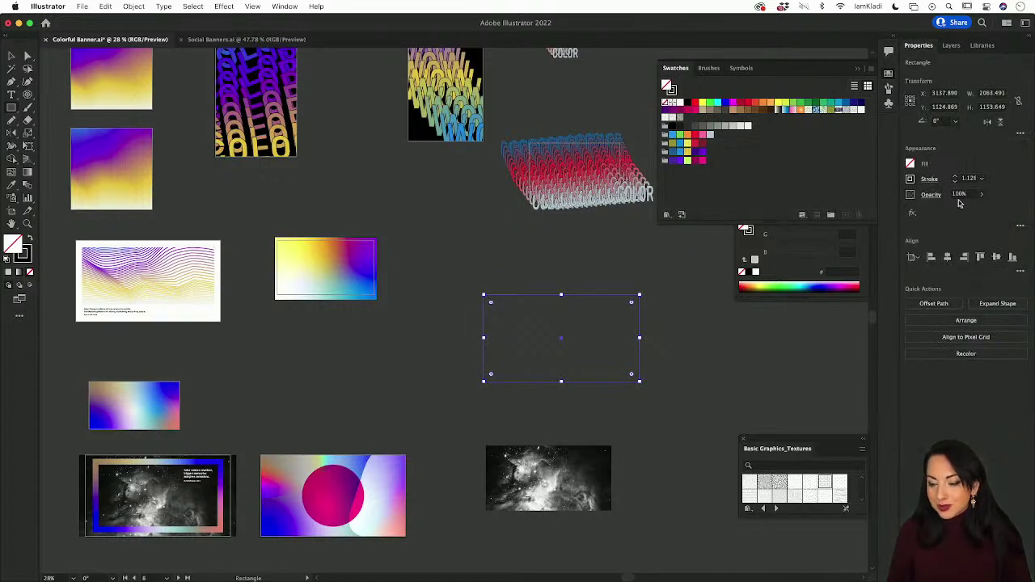
pyautogui.press('g')
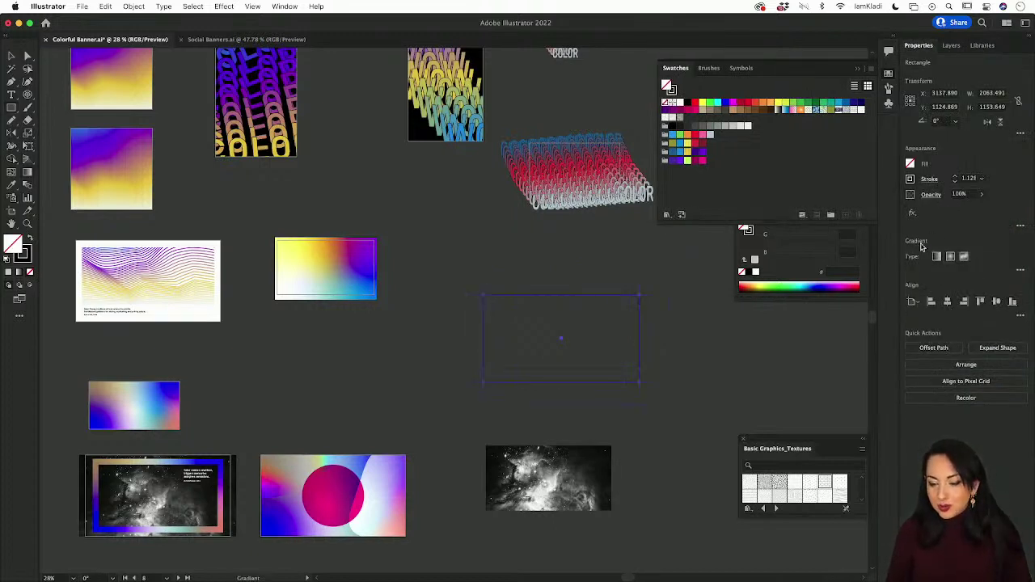
pyautogui.click(965, 258)
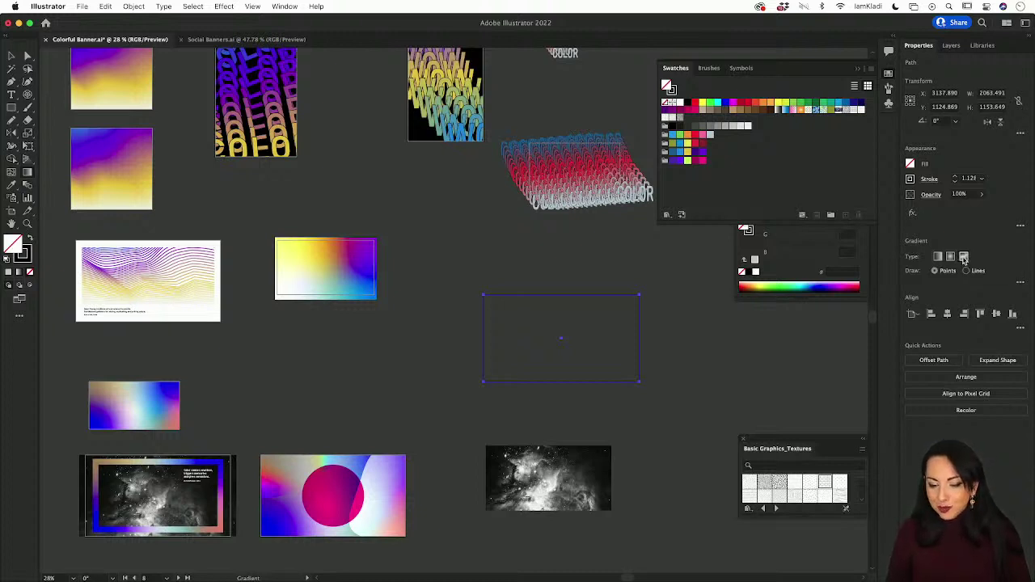
pyautogui.click(703, 146)
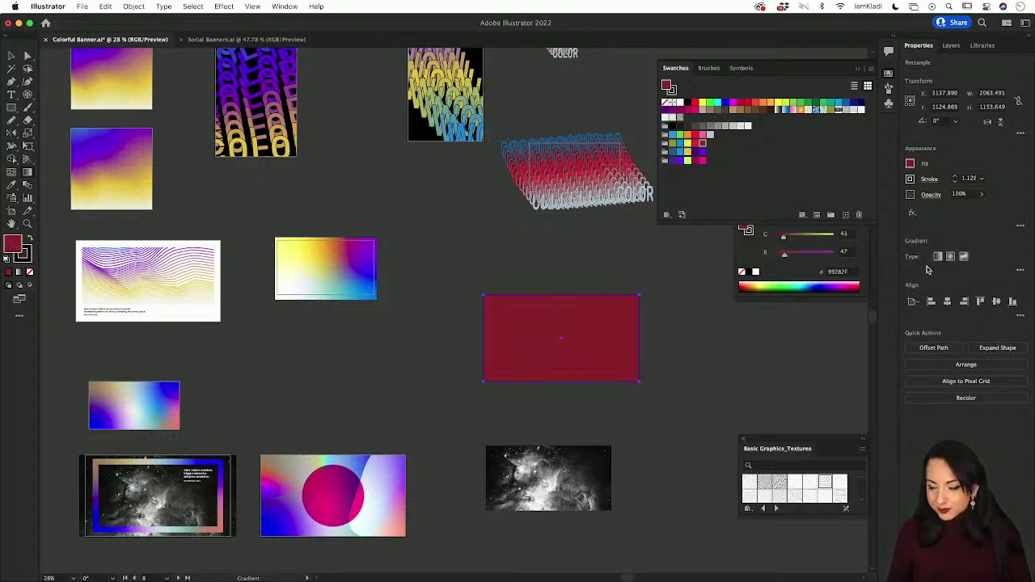
pyautogui.click(964, 257)
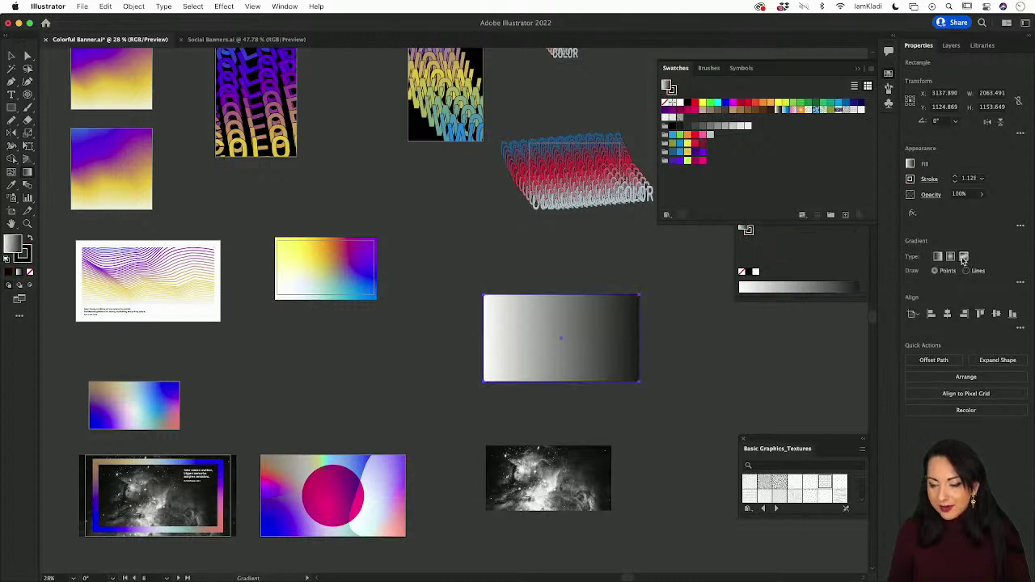
# Step: Color the rectangle's upper-right gradient point orchid purple and its lower point beige from Capture Color Theme 1
pyautogui.click(613, 316)
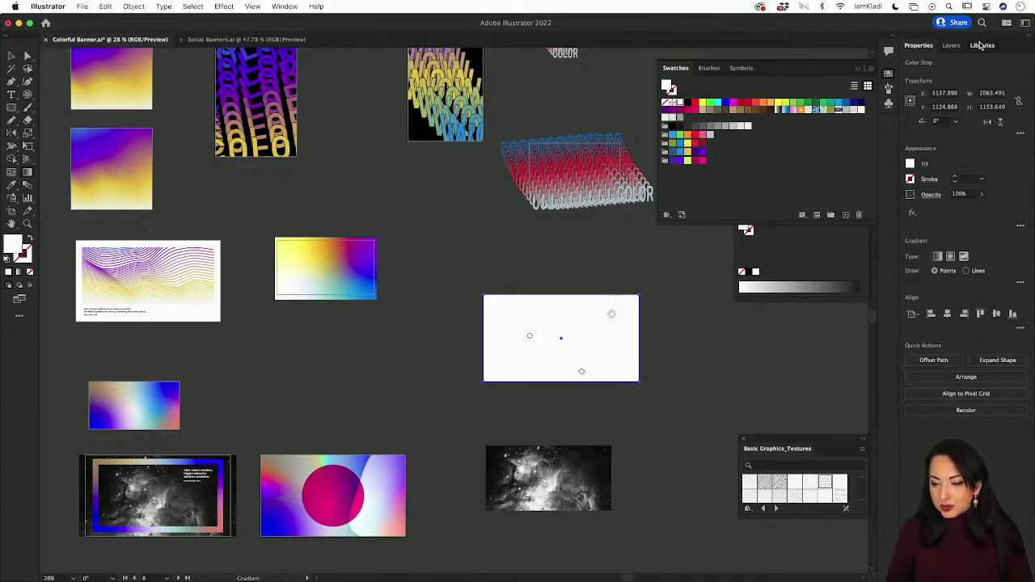
pyautogui.click(981, 45)
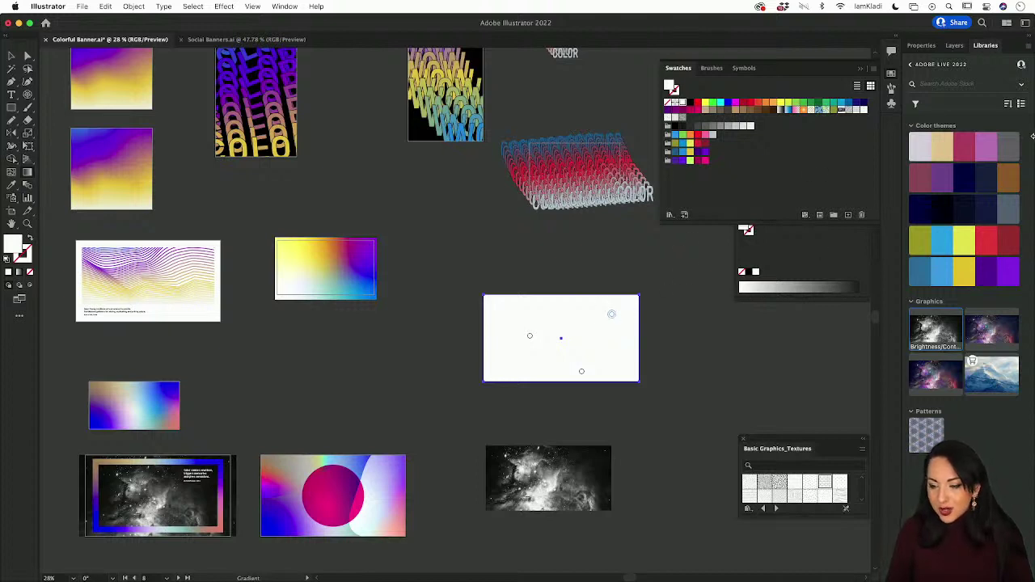
pyautogui.click(986, 149)
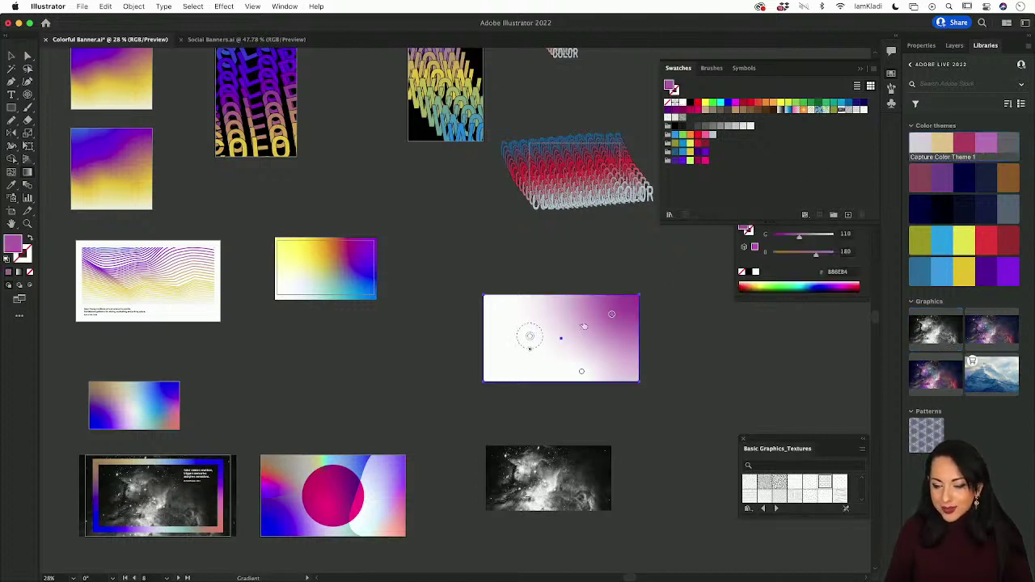
pyautogui.click(936, 148)
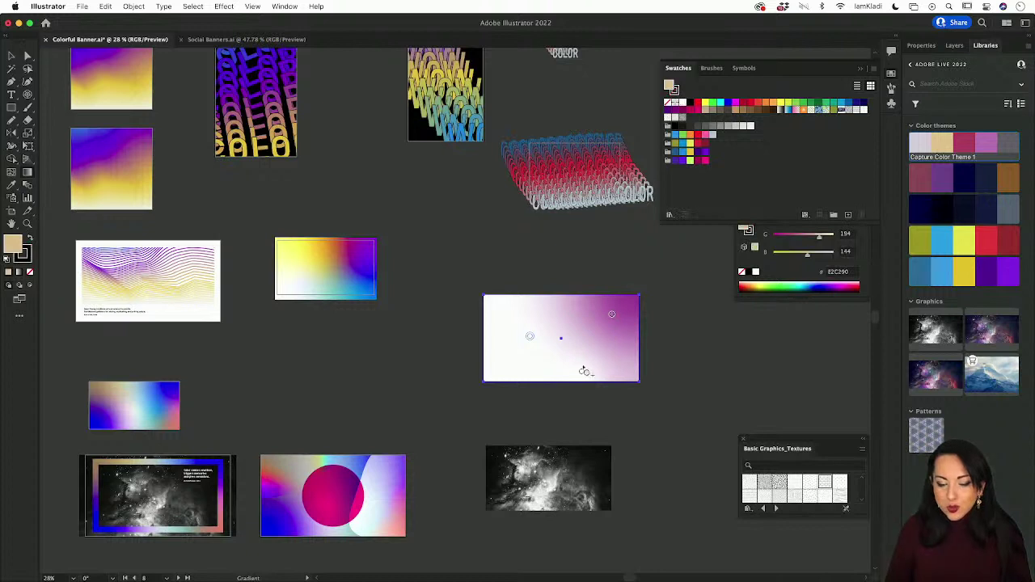
pyautogui.click(530, 336)
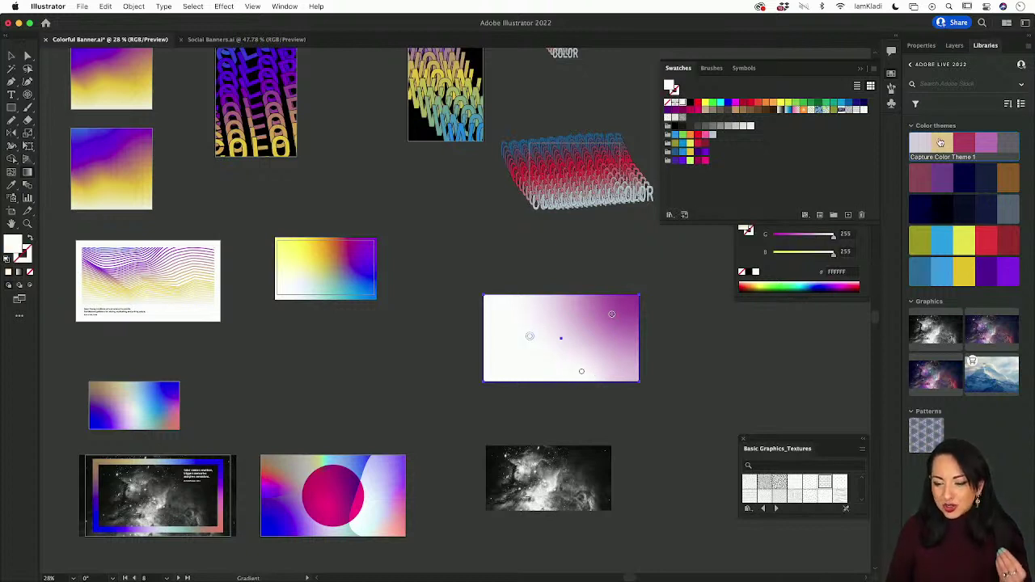
pyautogui.click(937, 148)
pyautogui.click(582, 373)
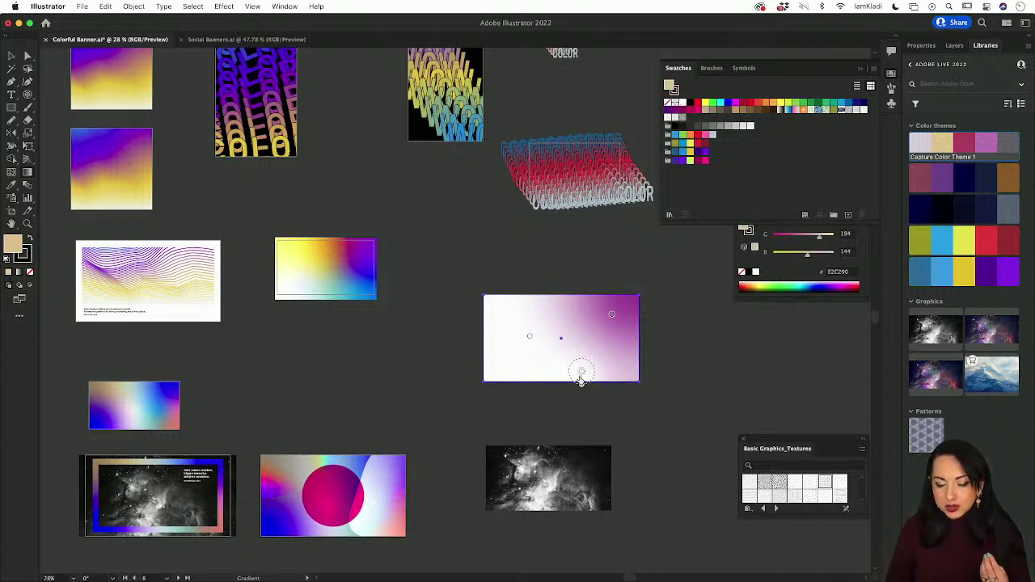
pyautogui.click(943, 143)
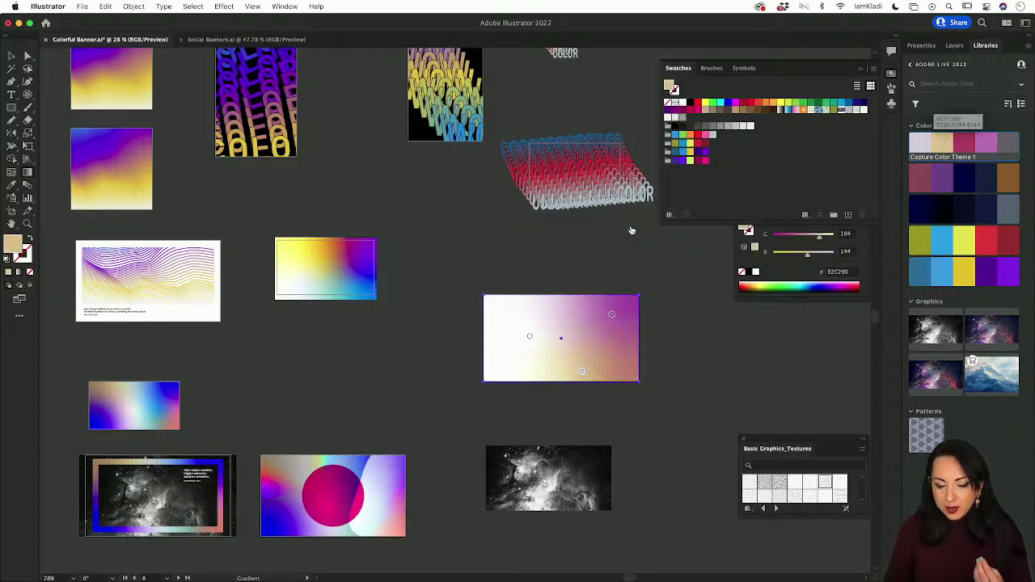
# Step: Color the rectangle's left gradient point gray from Capture Color Theme 1 and add a dark navy point from Capture Color Theme 2 above it
pyautogui.click(529, 336)
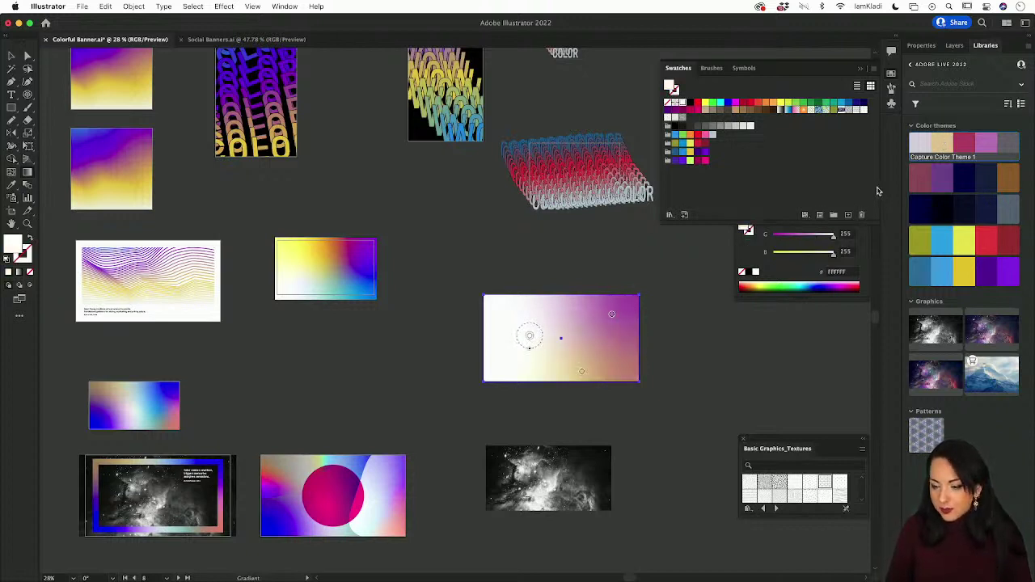
pyautogui.click(1012, 144)
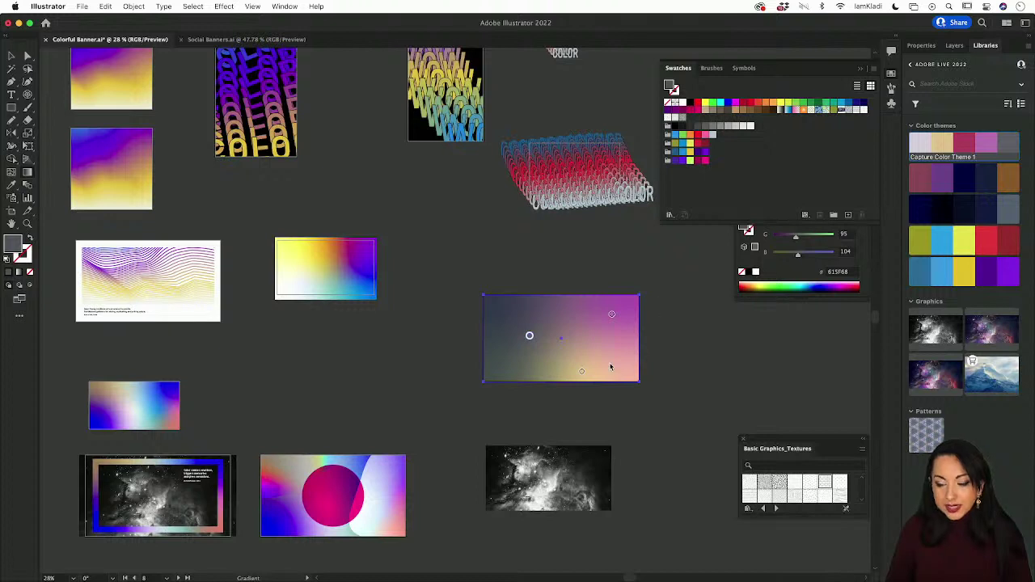
pyautogui.click(530, 315)
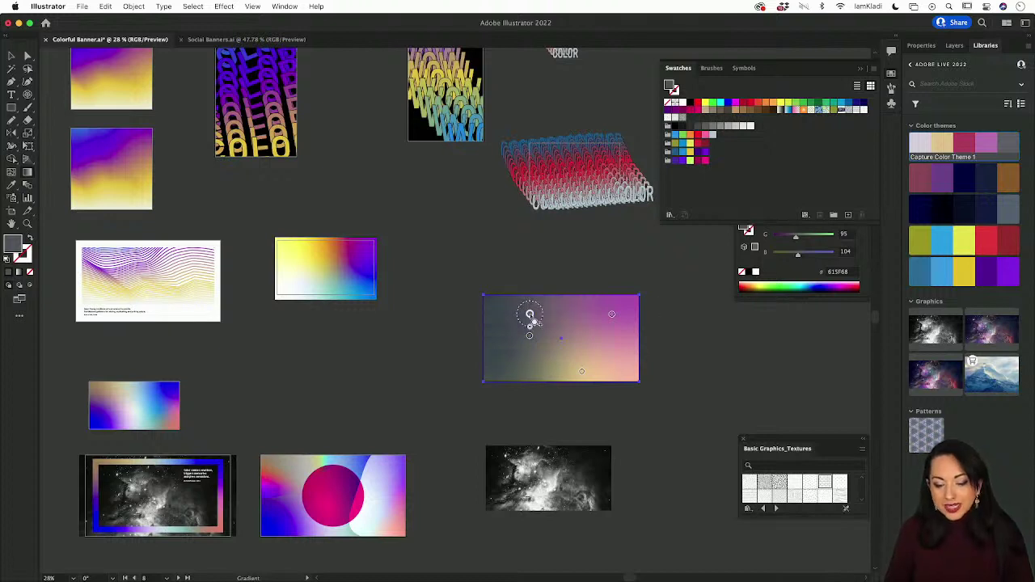
pyautogui.click(965, 175)
# Step: Move the left gradient point toward the lower-left corner and color it crimson, with the point above it light lavender, from Capture Color Theme 1
pyautogui.moveTo(529, 338); pyautogui.dragTo(510, 357)
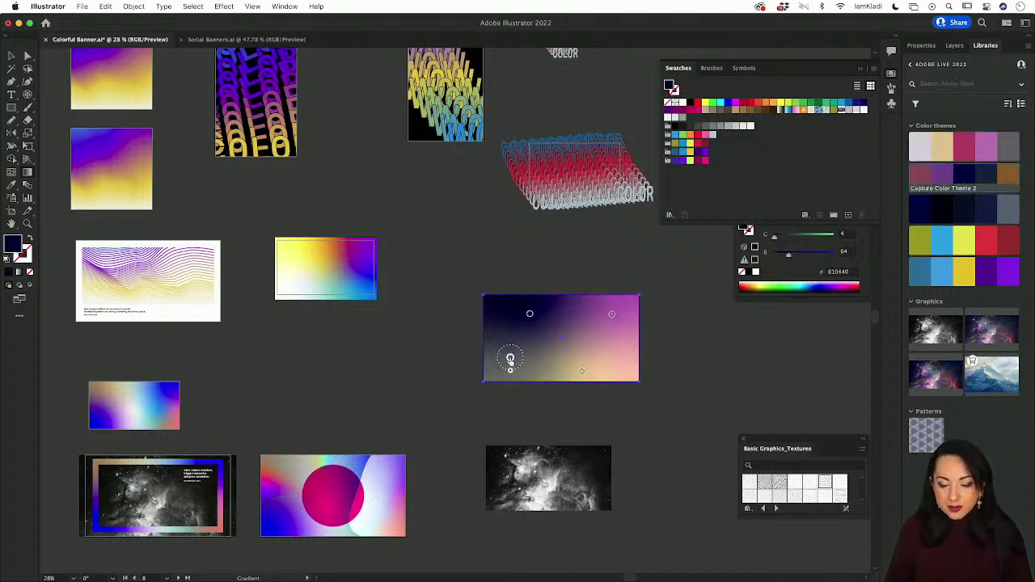
pyautogui.click(920, 145)
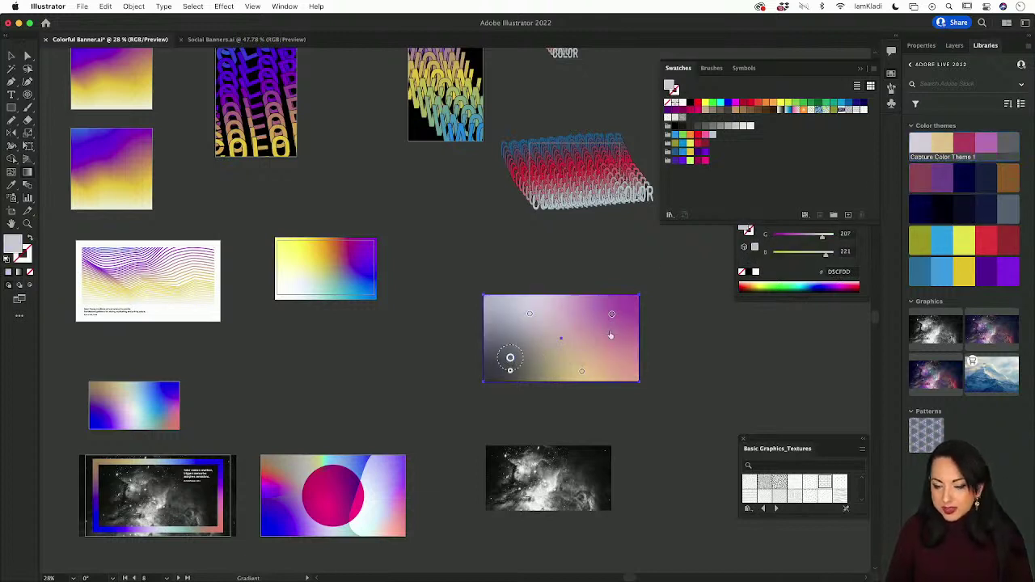
pyautogui.click(964, 146)
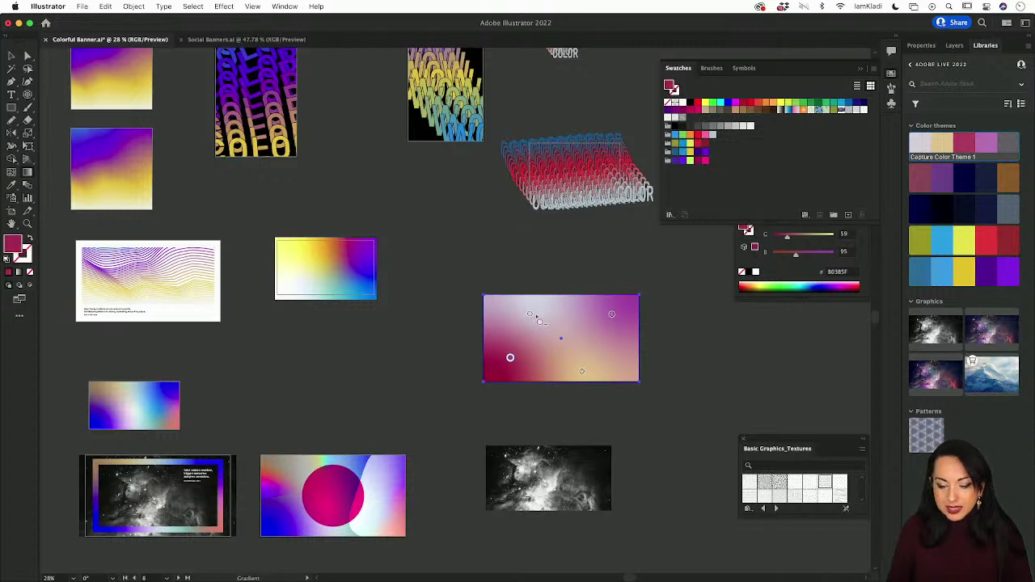
# Step: Reposition the light lavender gradient point, open its color options, and remove the point from the rectangle
pyautogui.moveTo(536, 318)
pyautogui.mouseDown()
pyautogui.moveTo(558, 311)
pyautogui.moveTo(589, 347)
pyautogui.moveTo(528, 332)
pyautogui.mouseUp()
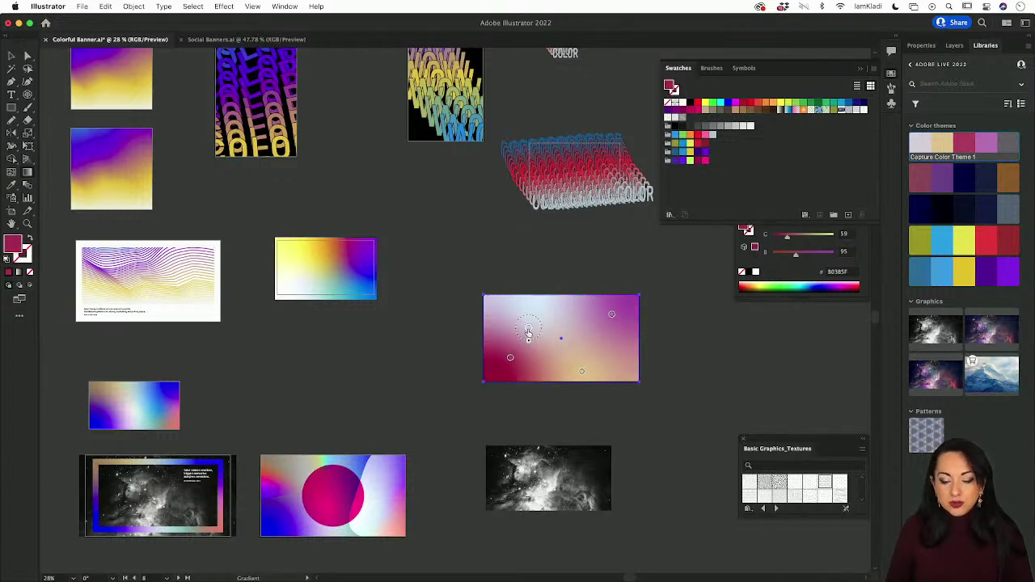
pyautogui.click(528, 331)
pyautogui.doubleClick(528, 332)
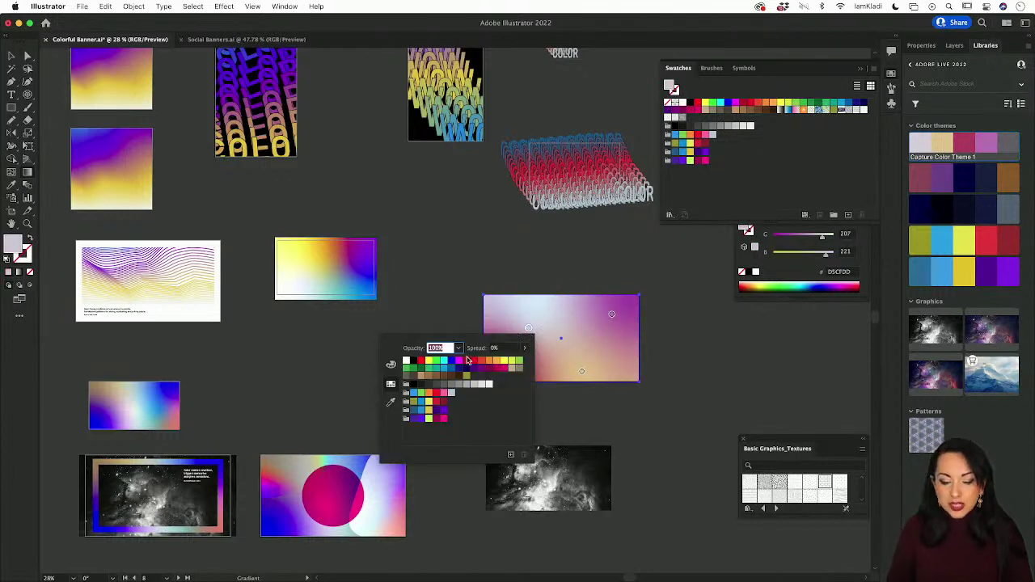
pyautogui.click(531, 326)
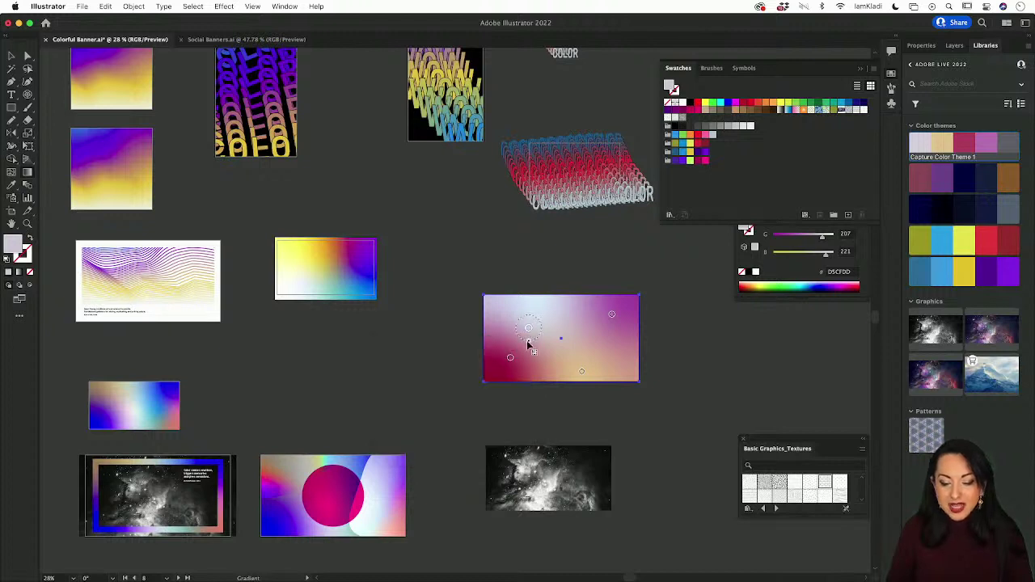
pyautogui.moveTo(530, 327); pyautogui.dragTo(525, 280)
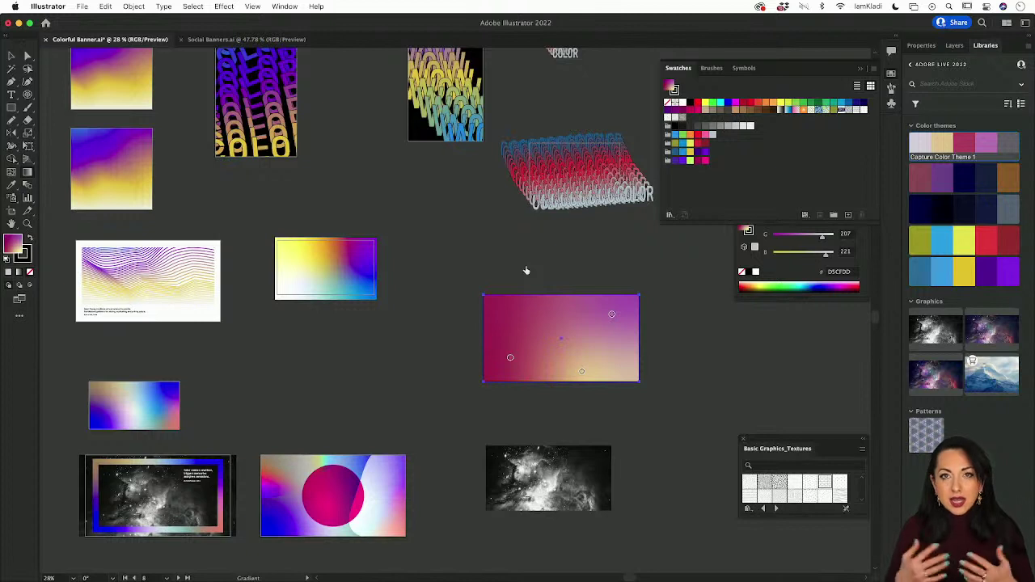
# Step: Add a white gradient point near the rectangle's upper-left corner and shift both the white and crimson points inward
pyautogui.click(510, 323)
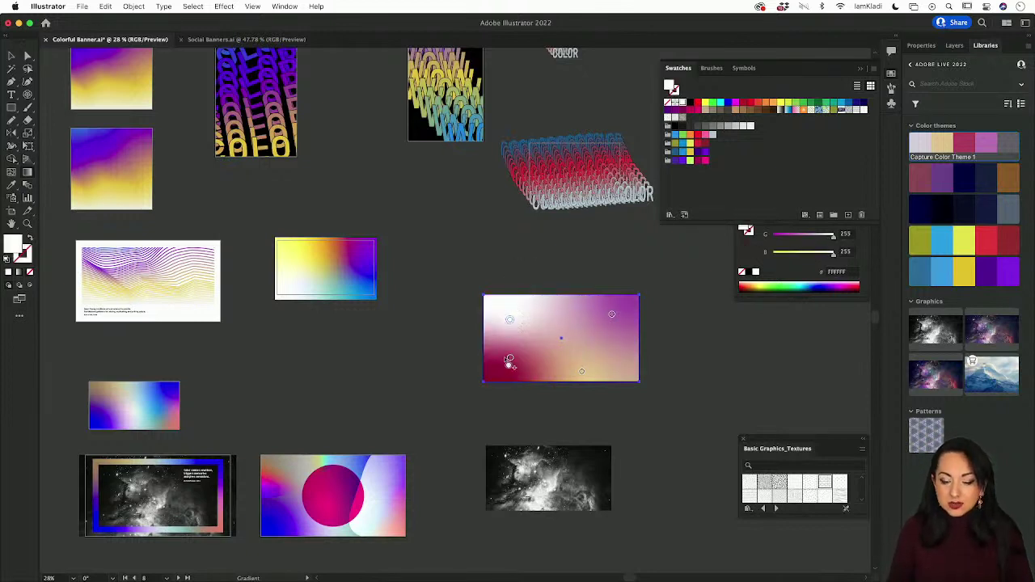
pyautogui.moveTo(507, 366); pyautogui.dragTo(525, 356)
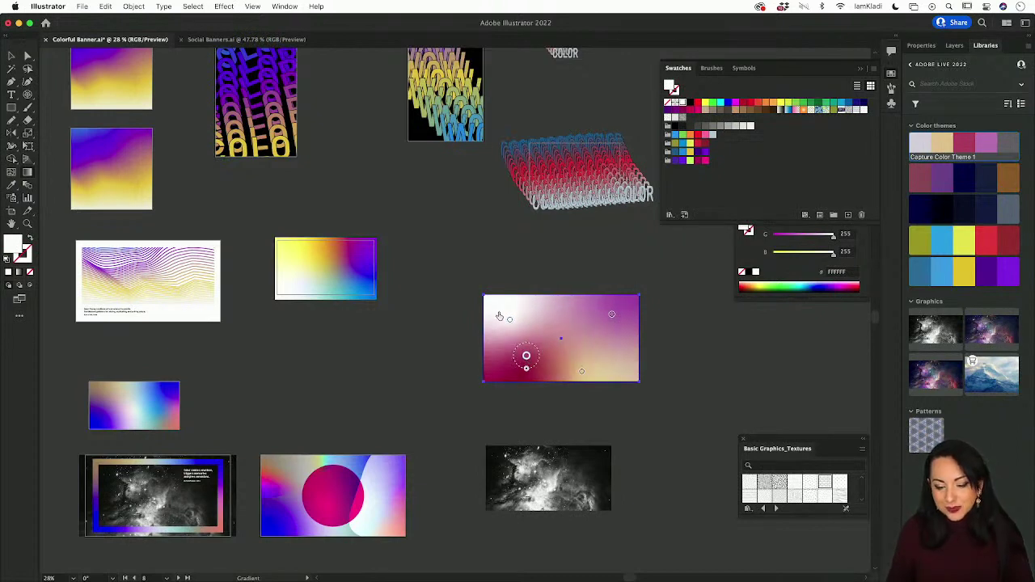
pyautogui.moveTo(509, 320); pyautogui.dragTo(530, 320)
# Step: Move the gradient rectangle onto the black-and-white nebula image and send it to the back
pyautogui.press('v')
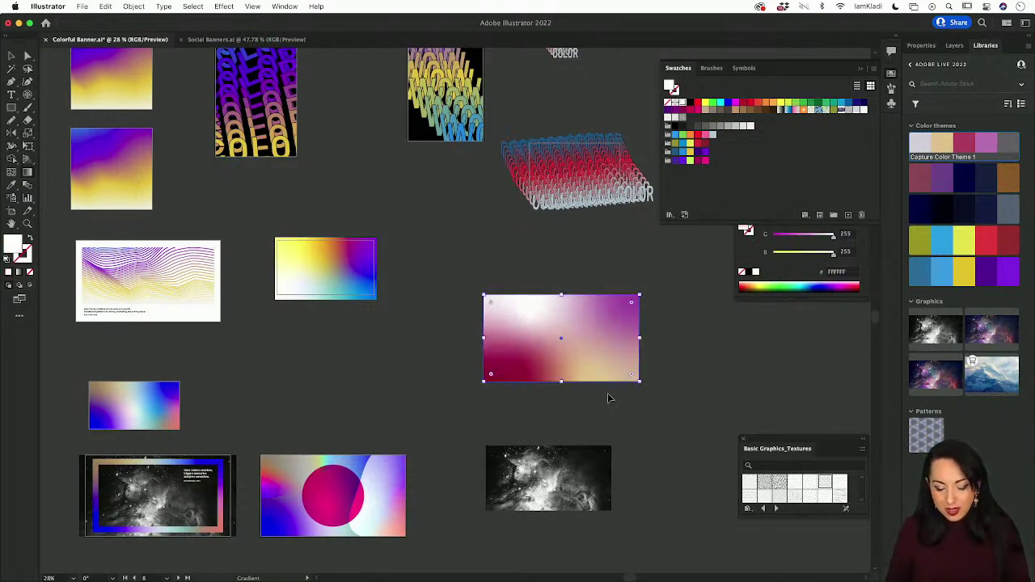
pyautogui.moveTo(605, 369); pyautogui.dragTo(633, 506)
pyautogui.press('super+shift+bracketleft')
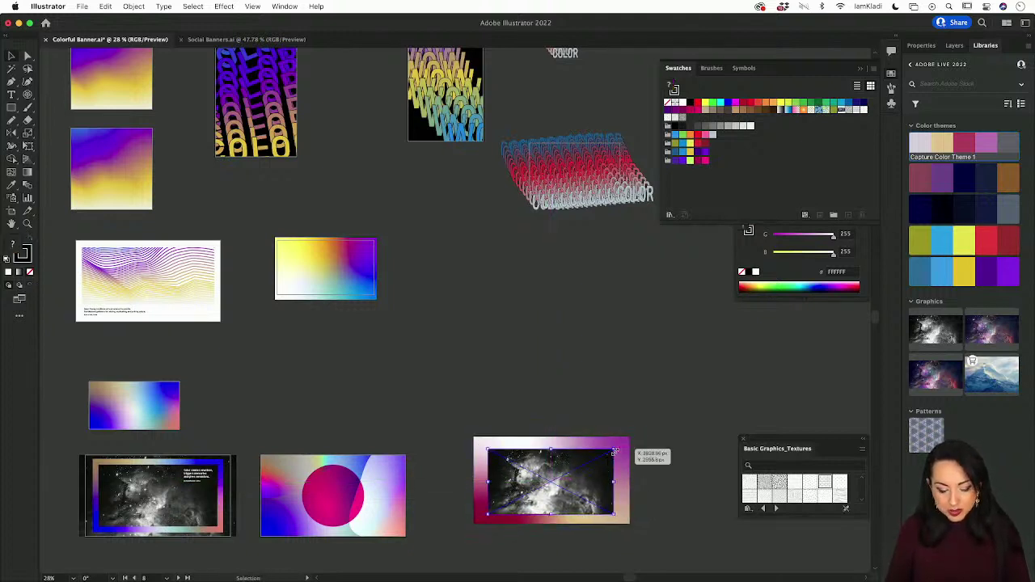
# Step: Enlarge the nebula image so that only a narrow border of the gradient rectangle frames it
pyautogui.moveTo(615, 451)
pyautogui.mouseDown()
pyautogui.moveTo(623, 445)
pyautogui.moveTo(598, 462)
pyautogui.mouseUp()
pyautogui.scroll(3, 623, 444)
pyautogui.scroll(-3, 581, 431)
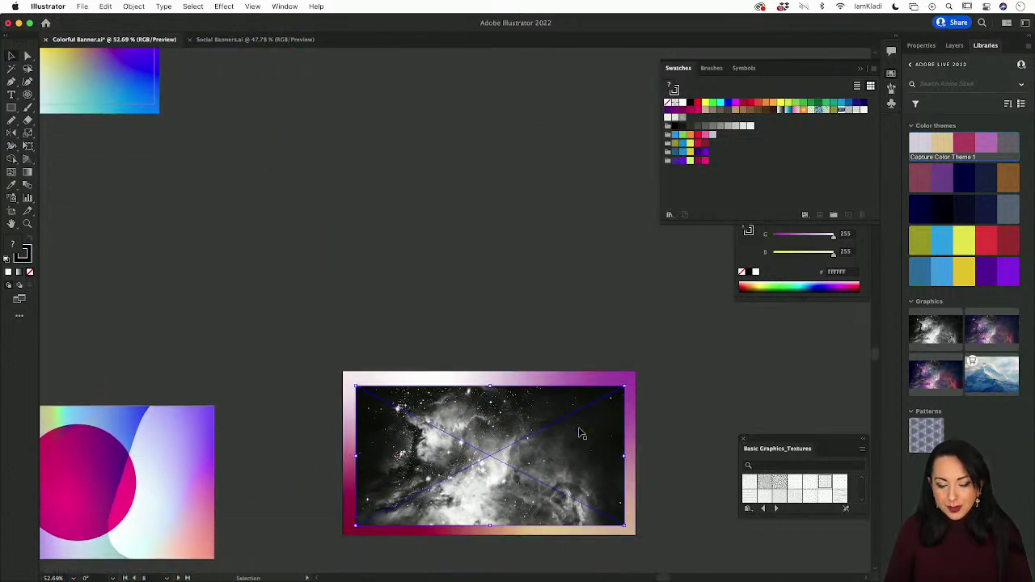
pyautogui.click(581, 347)
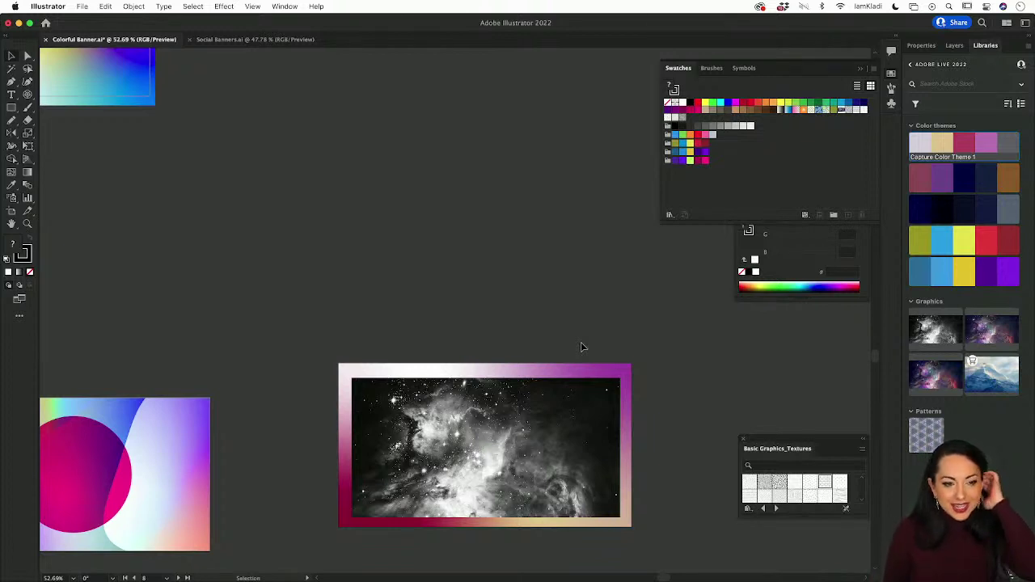
# Step: Duplicate the nebula image behind the gradient frame and enlarge the copy to about 2648 × 1377 px, past the frame's edges
pyautogui.click(527, 426)
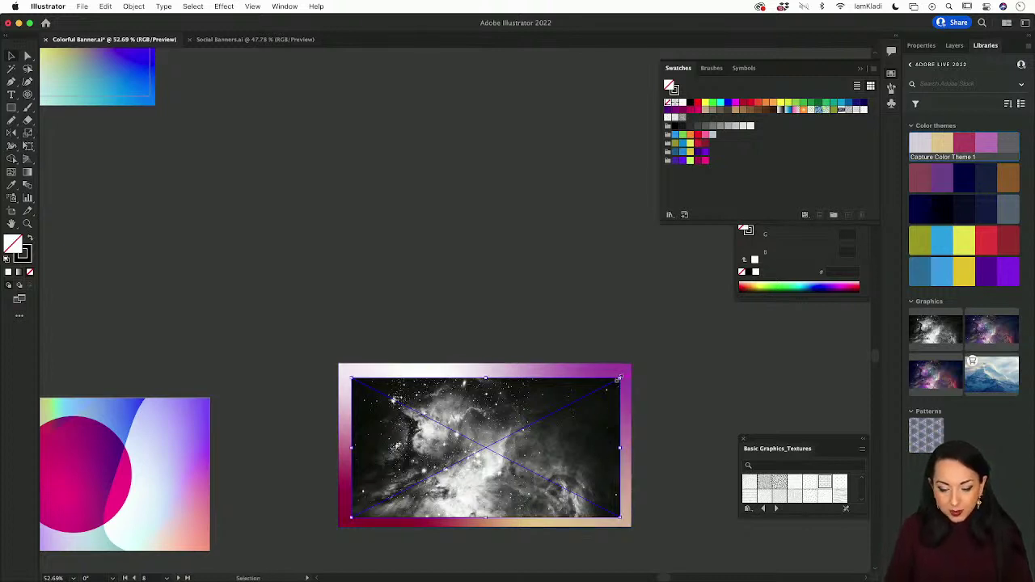
pyautogui.moveTo(619, 378); pyautogui.dragTo(675, 336)
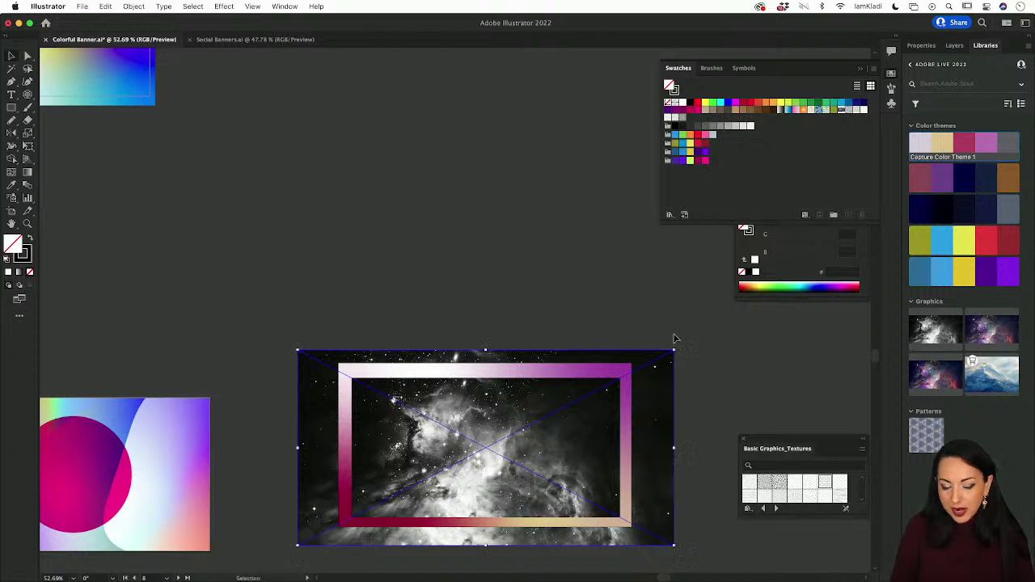
# Step: Center the outer nebula, gradient frame and inner nebula on each other horizontally and vertically
pyautogui.click(563, 445)
pyautogui.click(920, 45)
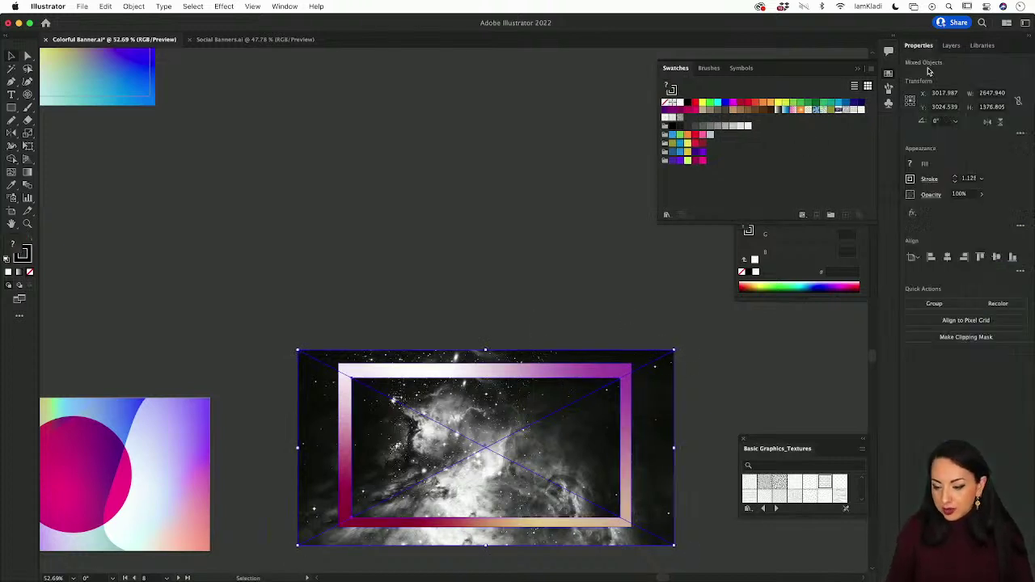
pyautogui.click(913, 259)
pyautogui.click(944, 268)
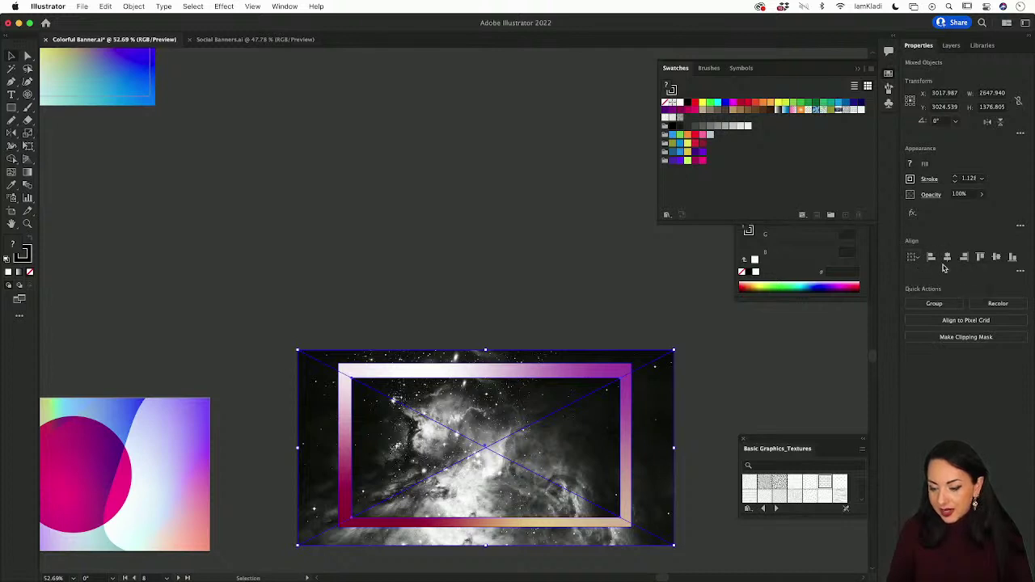
pyautogui.click(948, 259)
pyautogui.click(996, 257)
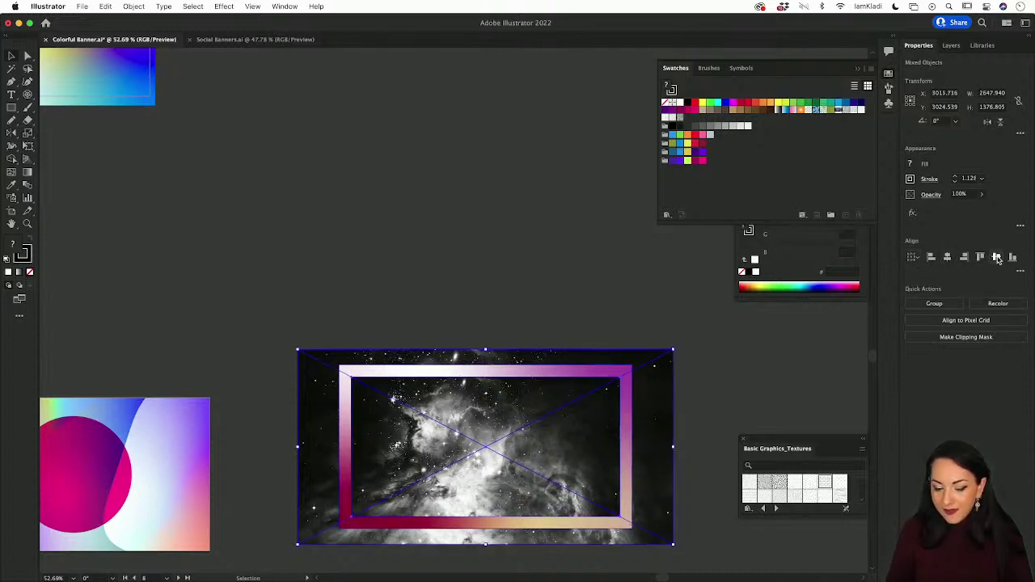
# Step: Scale the outer nebula image down to about 2478 × 1288 px and re-center it horizontally with the gradient frame and inner nebula
pyautogui.click(570, 324)
pyautogui.click(669, 355)
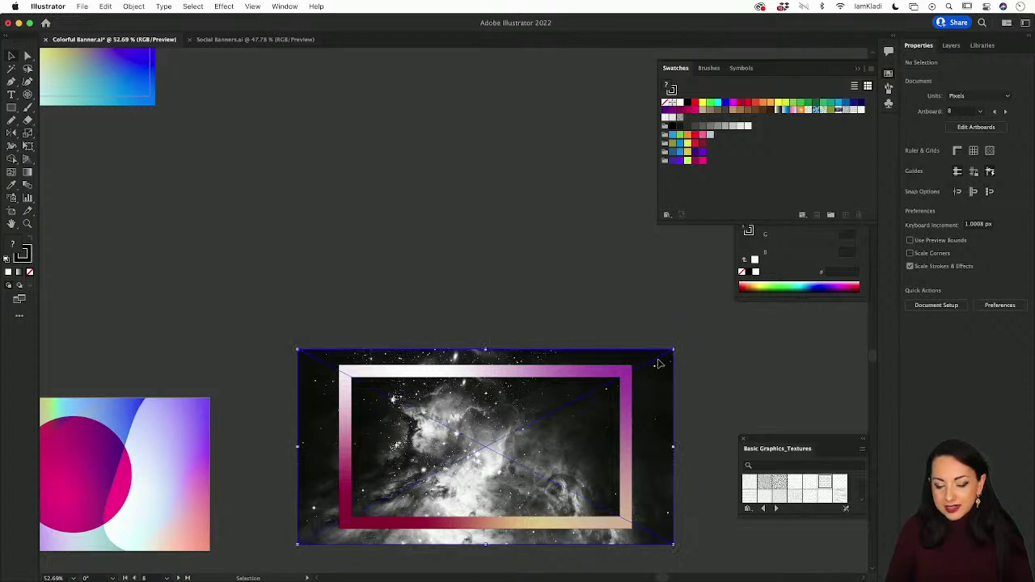
pyautogui.moveTo(674, 352); pyautogui.dragTo(647, 365)
pyautogui.click(577, 340)
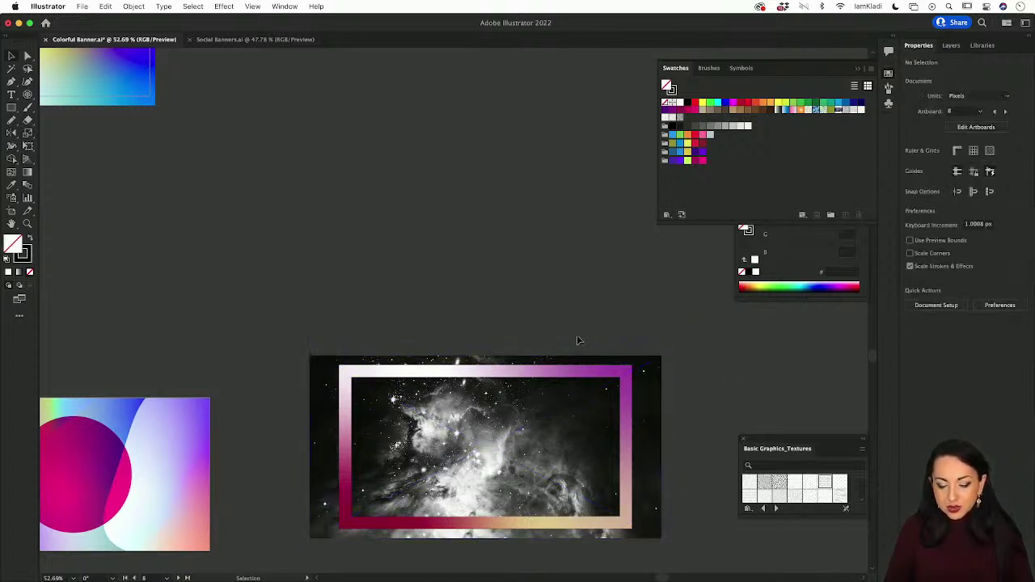
pyautogui.moveTo(577, 371); pyautogui.dragTo(596, 463)
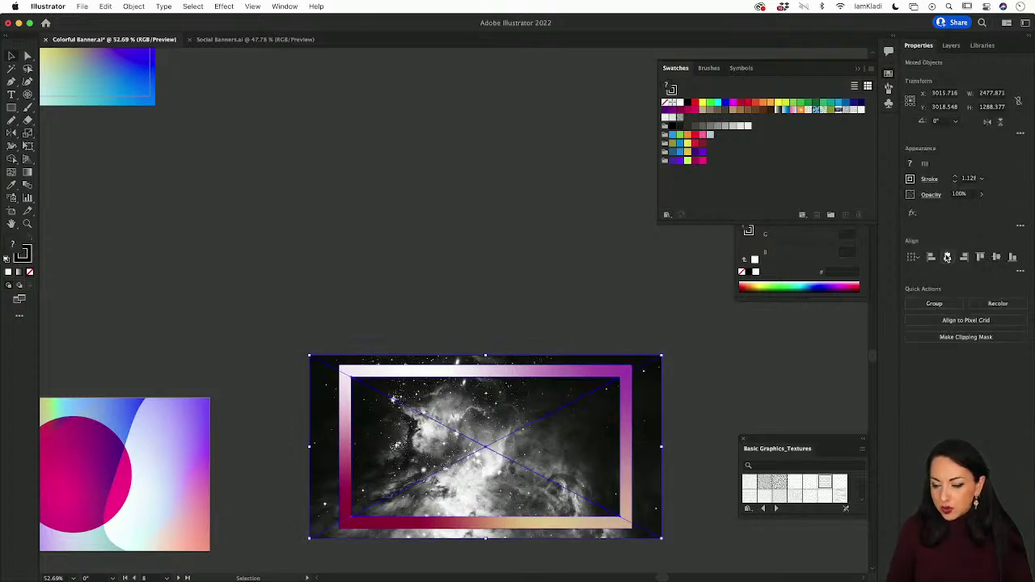
pyautogui.click(813, 374)
pyautogui.scroll(-2, 700, 453)
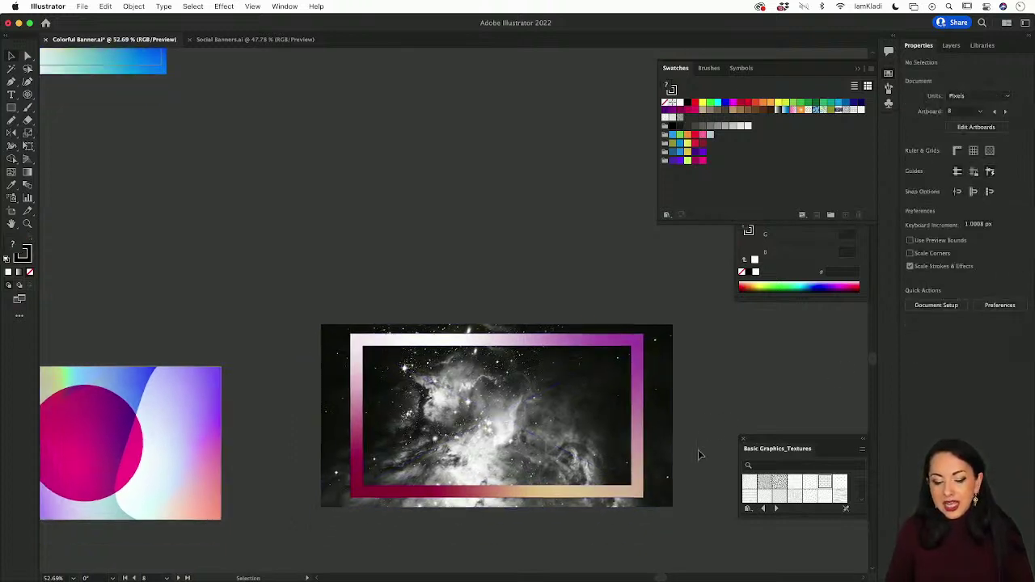
pyautogui.rightClick(693, 432)
pyautogui.click(695, 442)
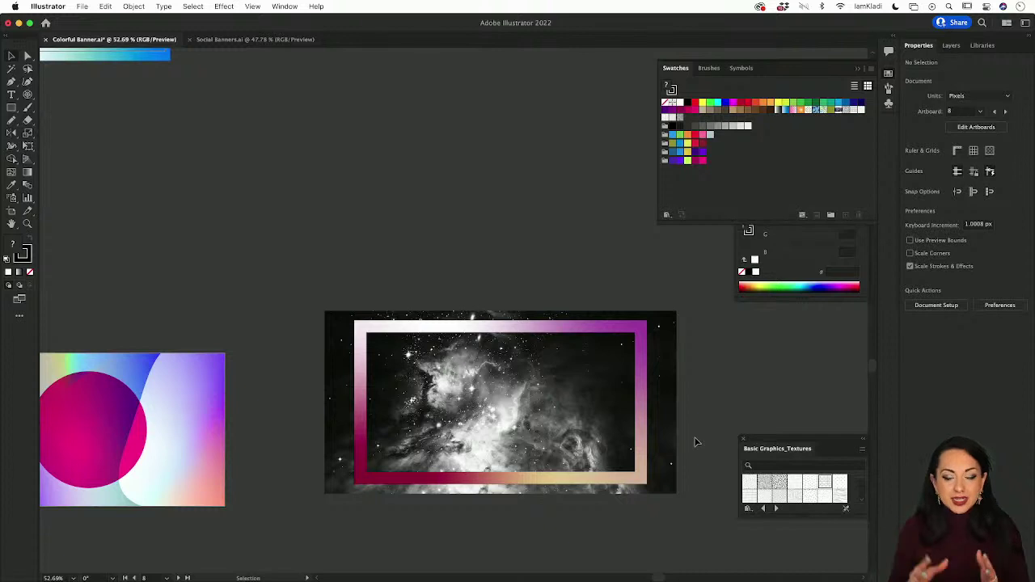
pyautogui.scroll(-2, 644, 411)
pyautogui.scroll(-2, 644, 412)
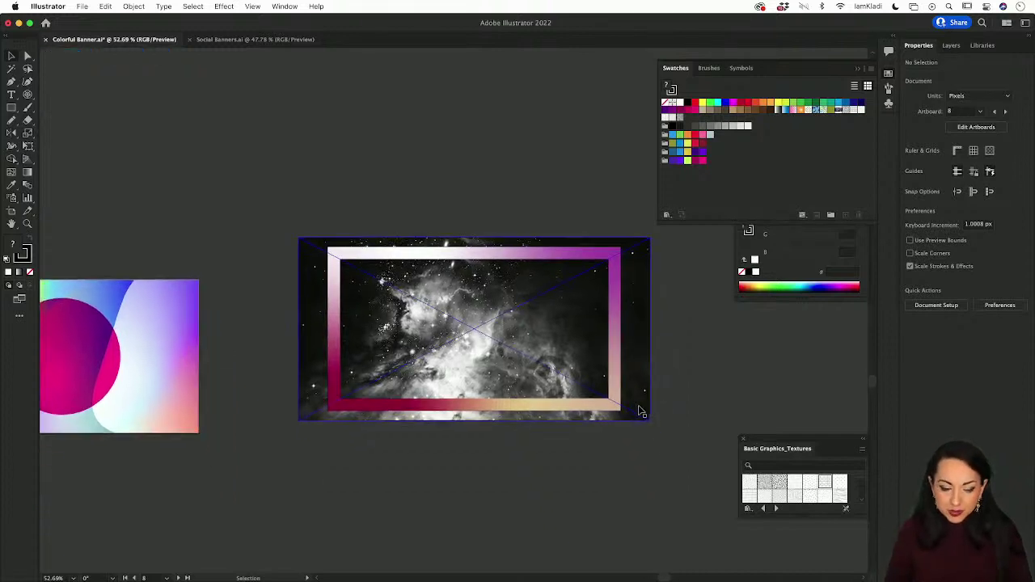
pyautogui.scroll(-1, 639, 412)
pyautogui.hscroll(-8, 639, 412)
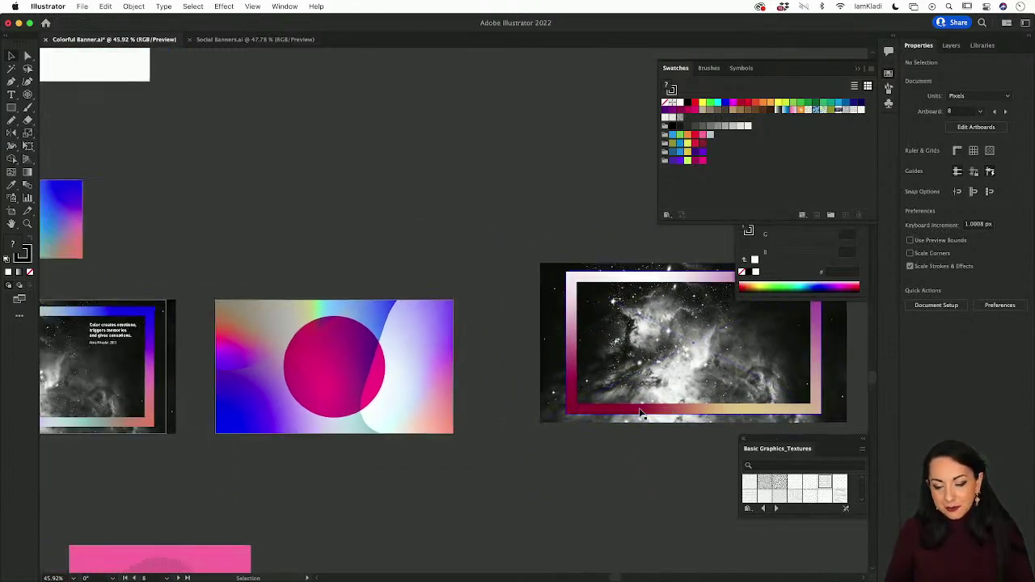
pyautogui.scroll(1, 639, 412)
pyautogui.hscroll(-1, 639, 412)
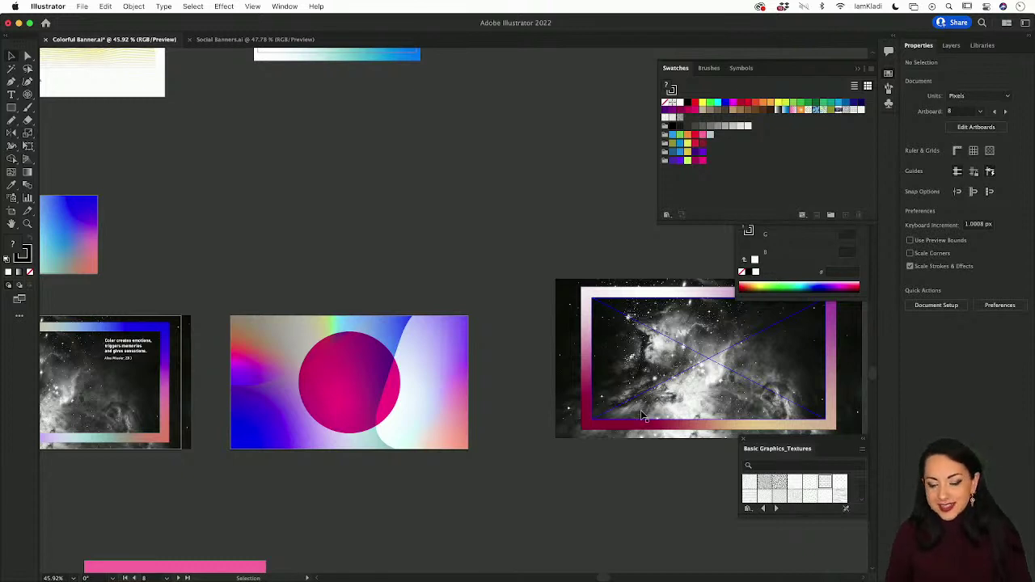
pyautogui.click(627, 298)
pyautogui.click(626, 298)
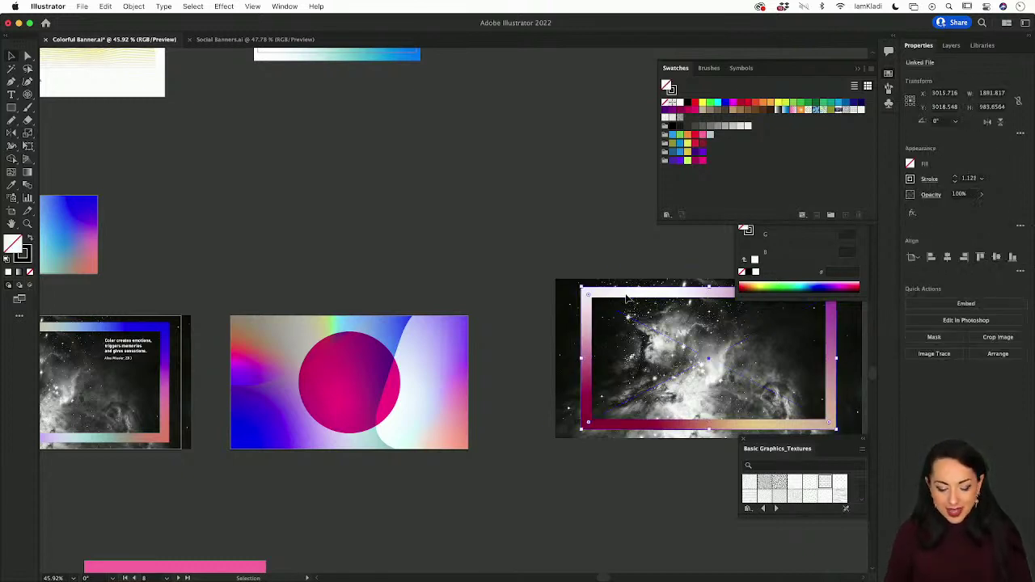
# Step: Duplicate the yellow, purple and blue freeform gradient rectangle into the empty space just below the original
pyautogui.scroll(3, 550, 282)
pyautogui.click(381, 99)
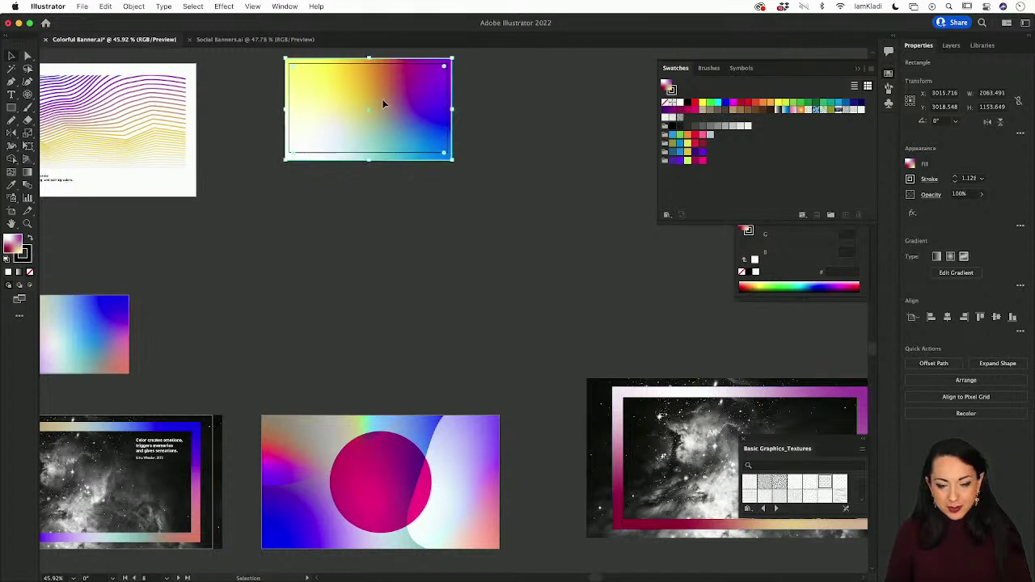
pyautogui.moveTo(382, 98); pyautogui.dragTo(416, 283)
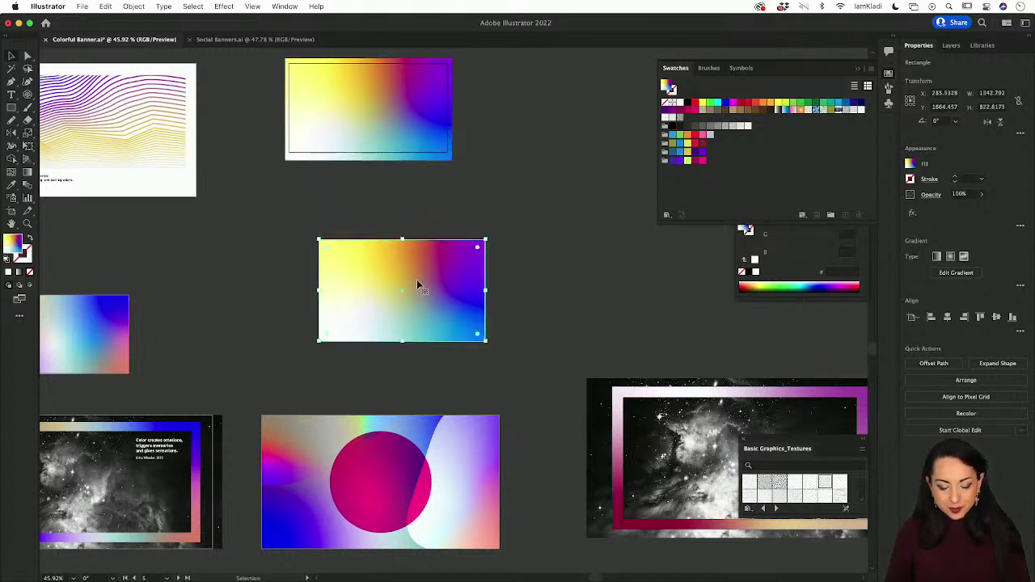
# Step: Move the white gradient point of the copied rectangle toward its lower-left corner and the yellow point slightly left
pyautogui.press('g')
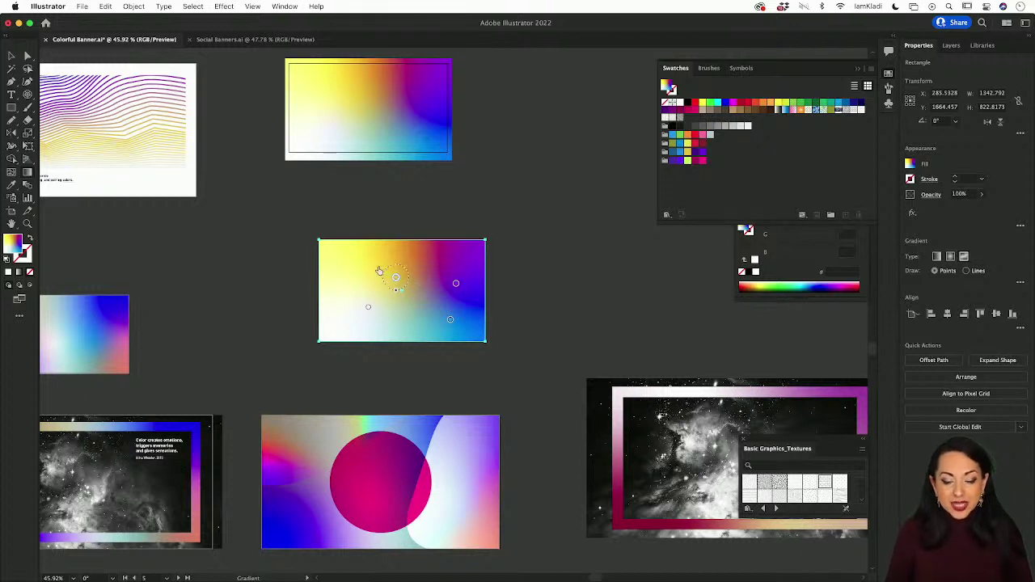
pyautogui.click(395, 277)
pyautogui.moveTo(395, 277); pyautogui.dragTo(355, 310)
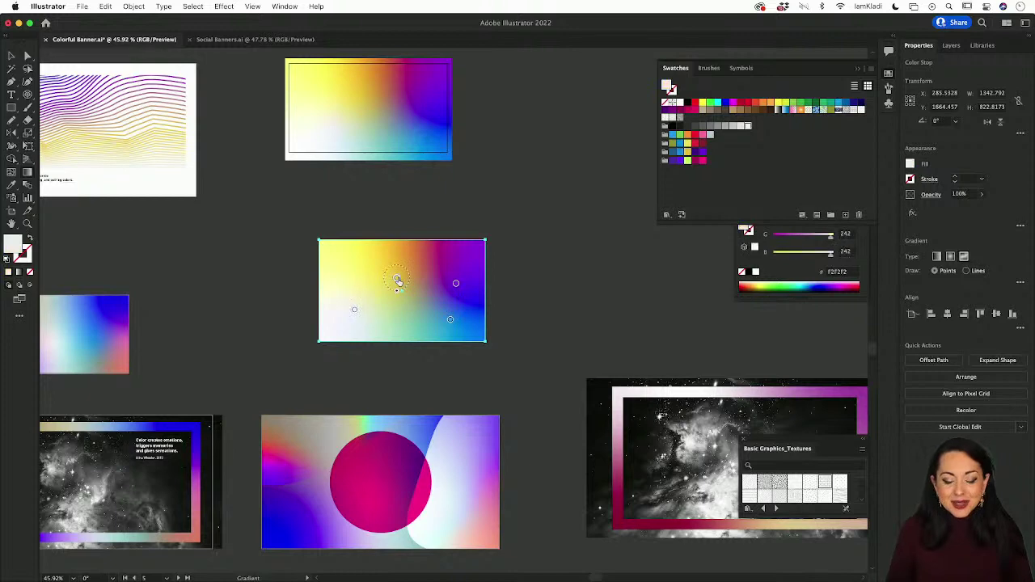
pyautogui.moveTo(397, 279); pyautogui.dragTo(382, 279)
pyautogui.click(383, 279)
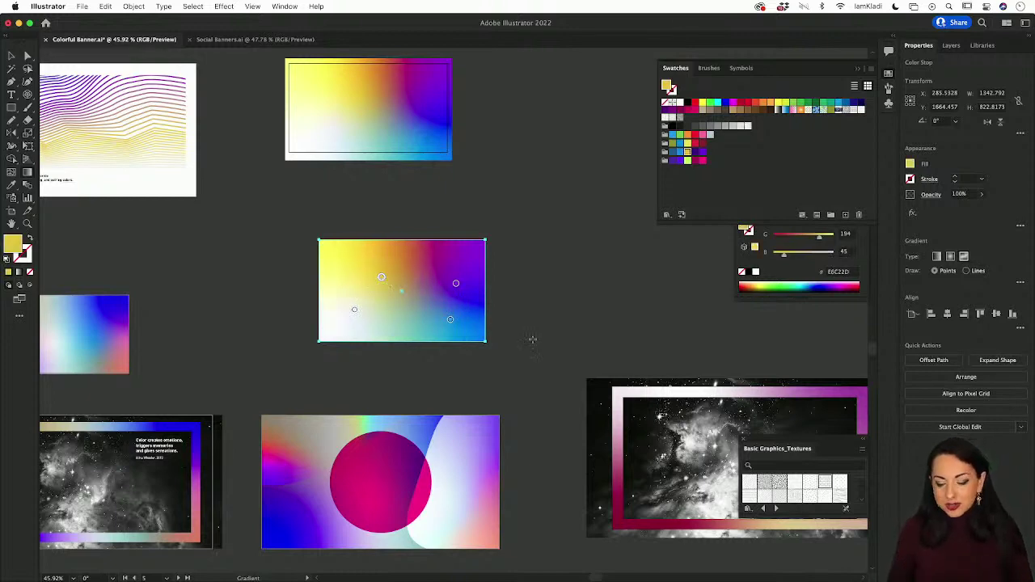
# Step: Place the purple color nebula image from the Adobe Live 2022 library beside the copied gradient rectangle
pyautogui.scroll(-3, 535, 342)
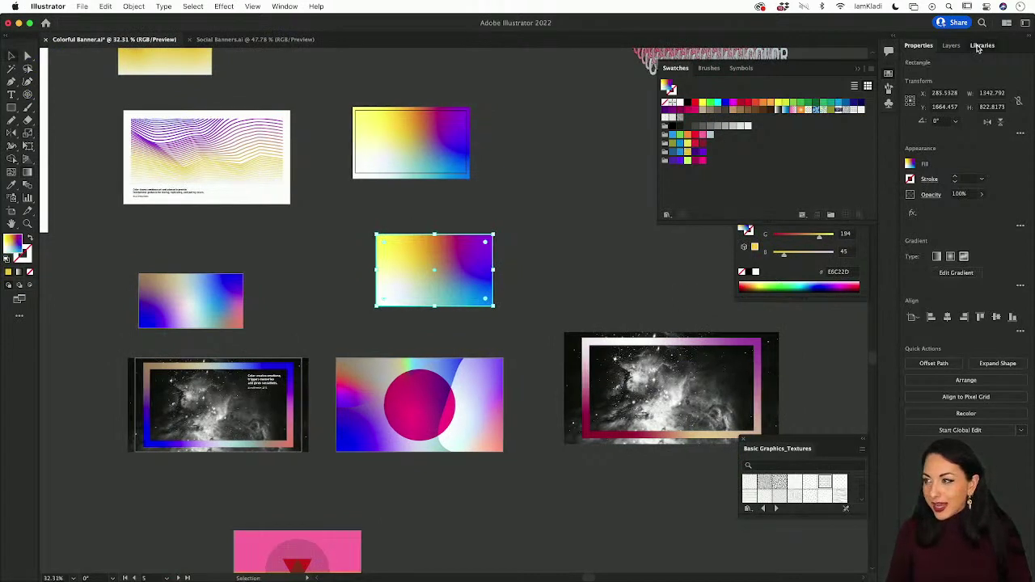
pyautogui.click(982, 46)
pyautogui.moveTo(948, 378); pyautogui.dragTo(682, 285)
# Step: Recolor the copied gradient rectangle with a color theme picked from the purple nebula image and widen the light pink's share of the prominent colors
pyautogui.click(477, 257)
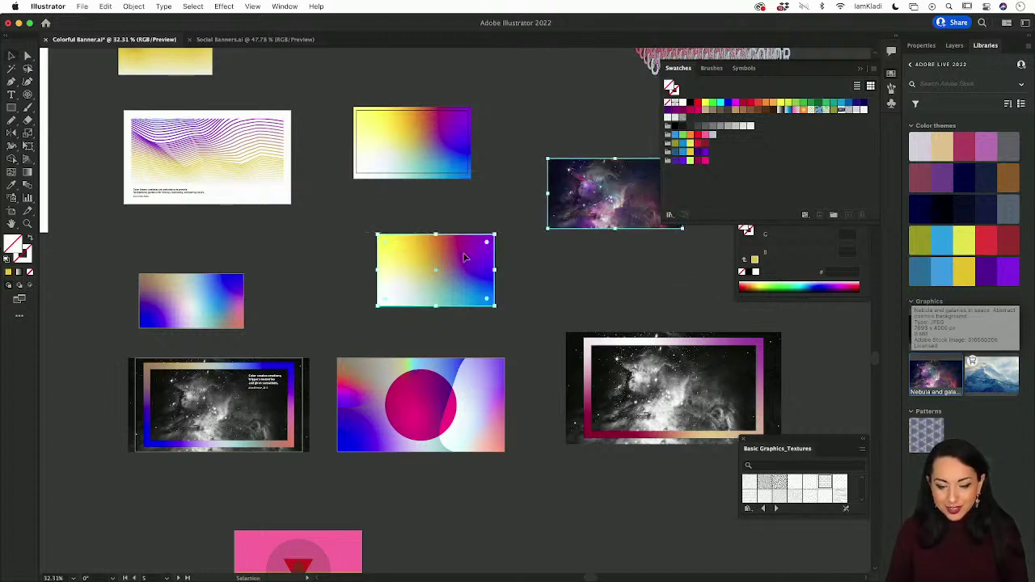
pyautogui.click(127, 6)
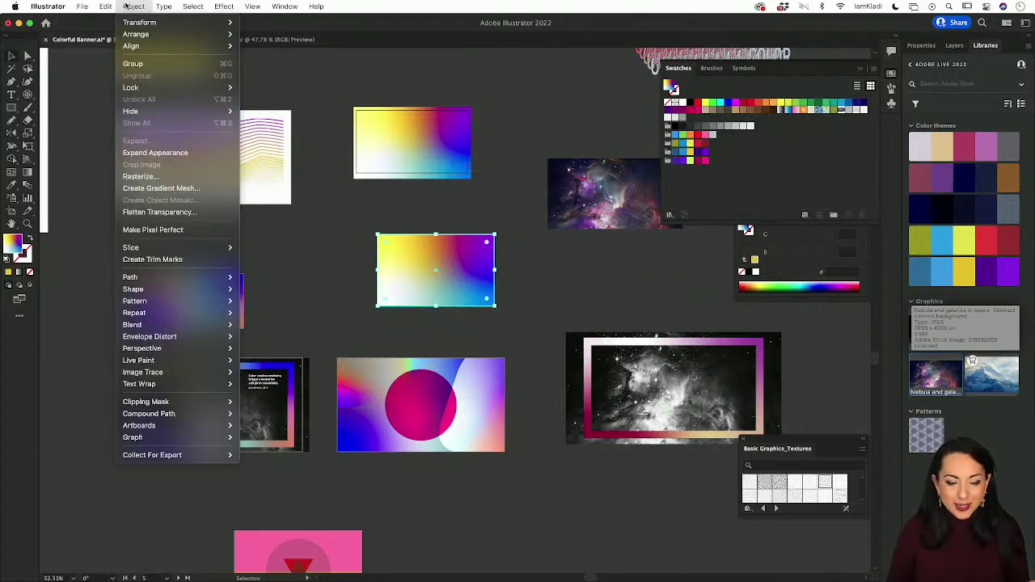
pyautogui.moveTo(106, 7)
pyautogui.moveTo(151, 218)
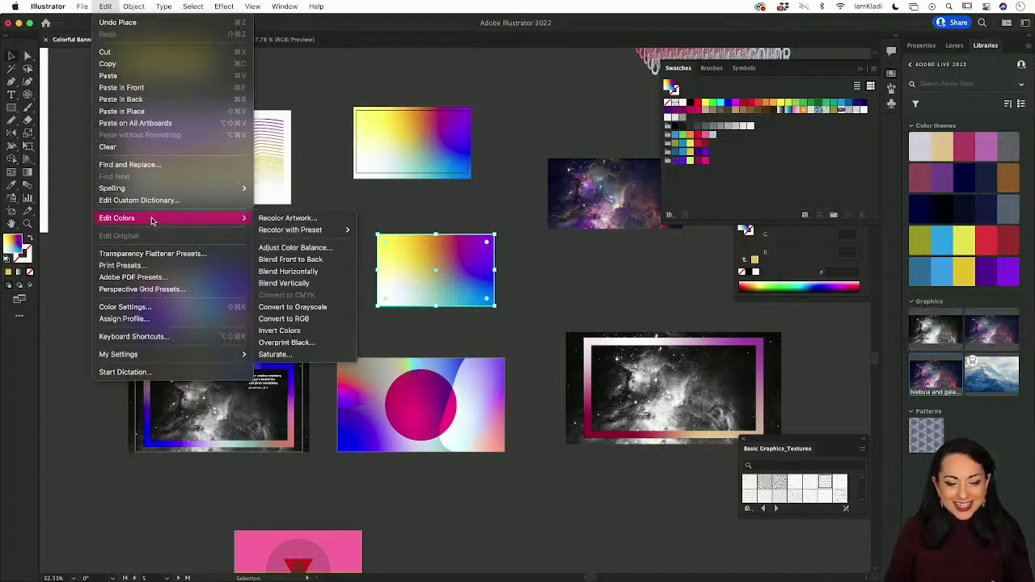
pyautogui.click(285, 219)
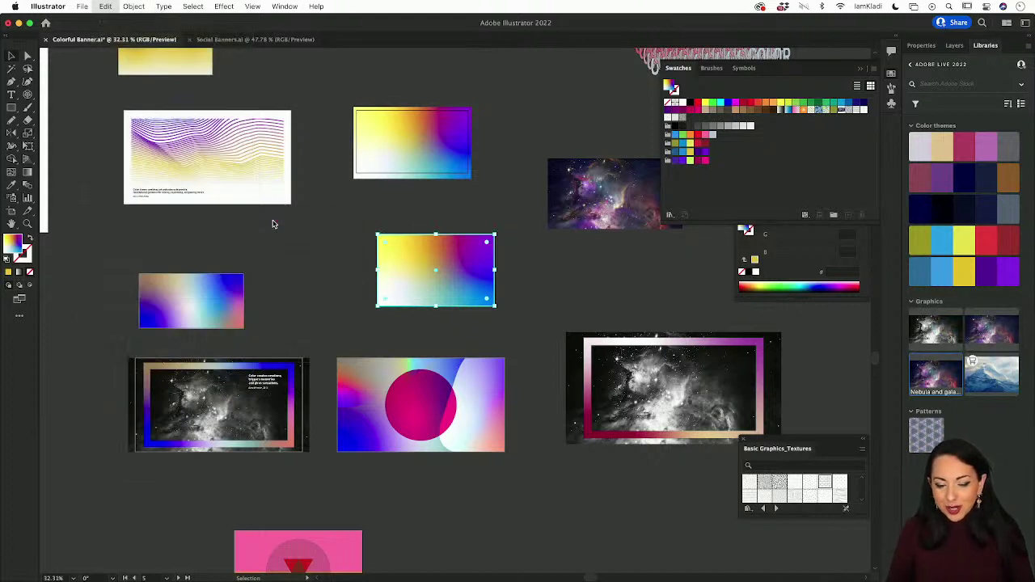
pyautogui.moveTo(464, 153); pyautogui.dragTo(279, 101)
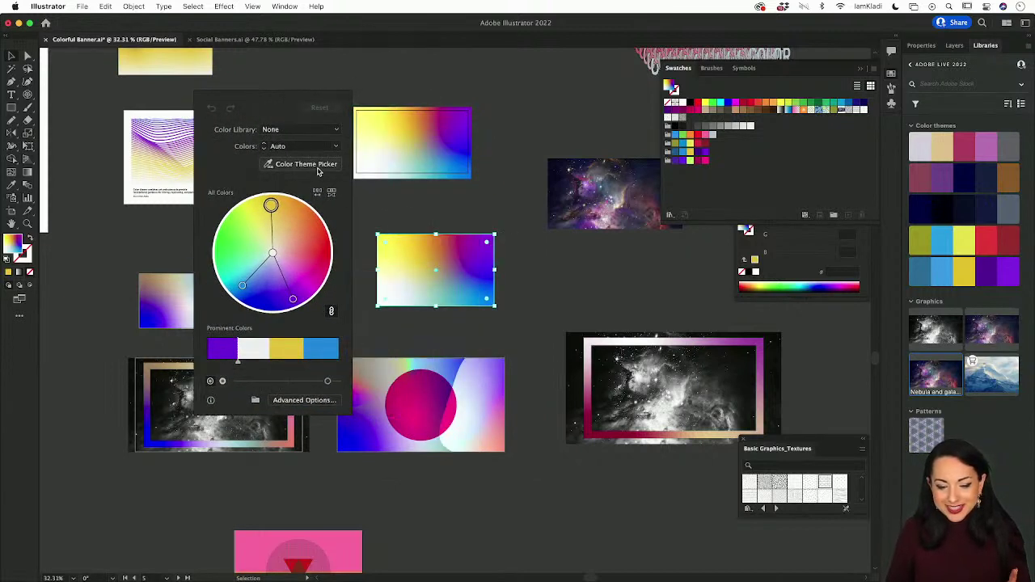
pyautogui.click(599, 187)
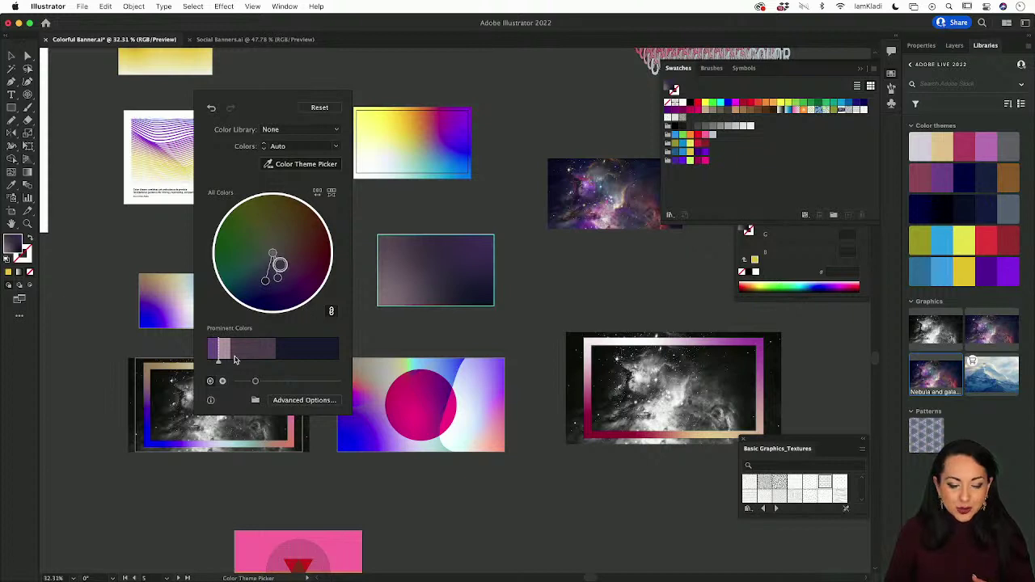
pyautogui.moveTo(219, 359); pyautogui.dragTo(270, 357)
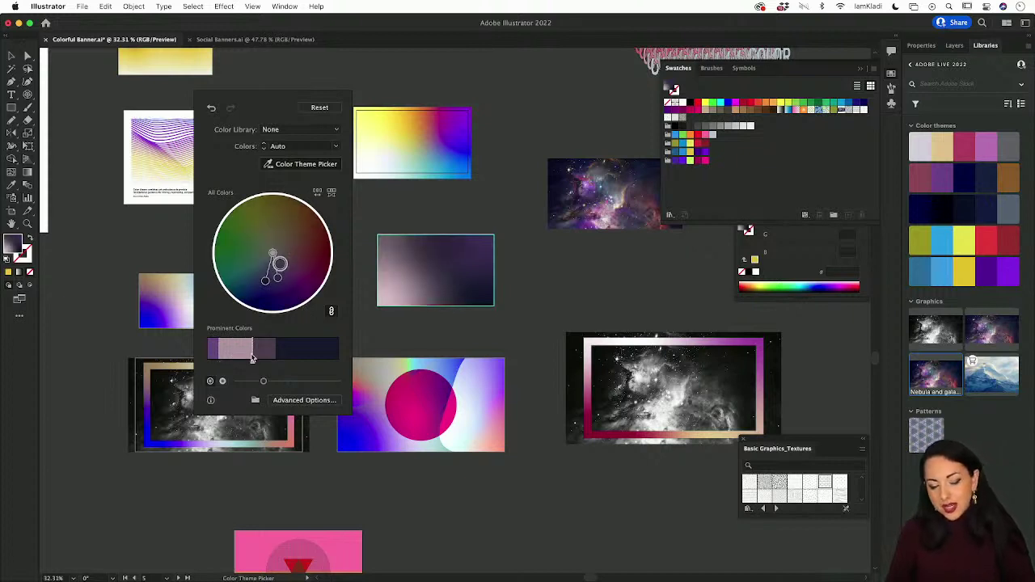